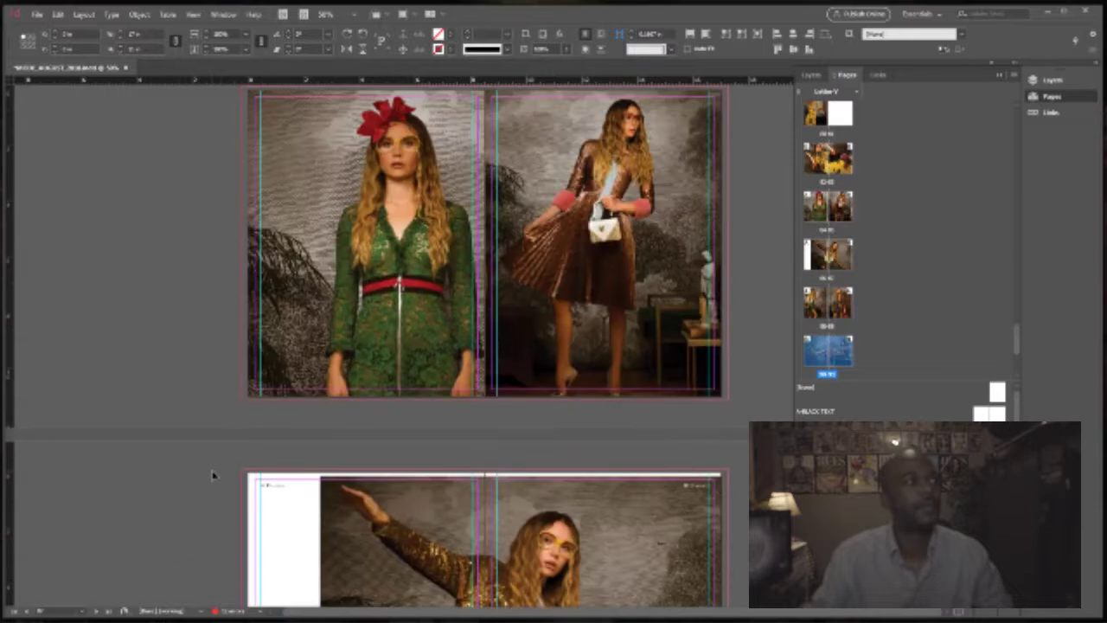
- Go to the yellow-dress opening spread, then switch to the Gucci Revolution folder window in Windows Explorer and maximize it
scroll(211, 475, "up", 10)
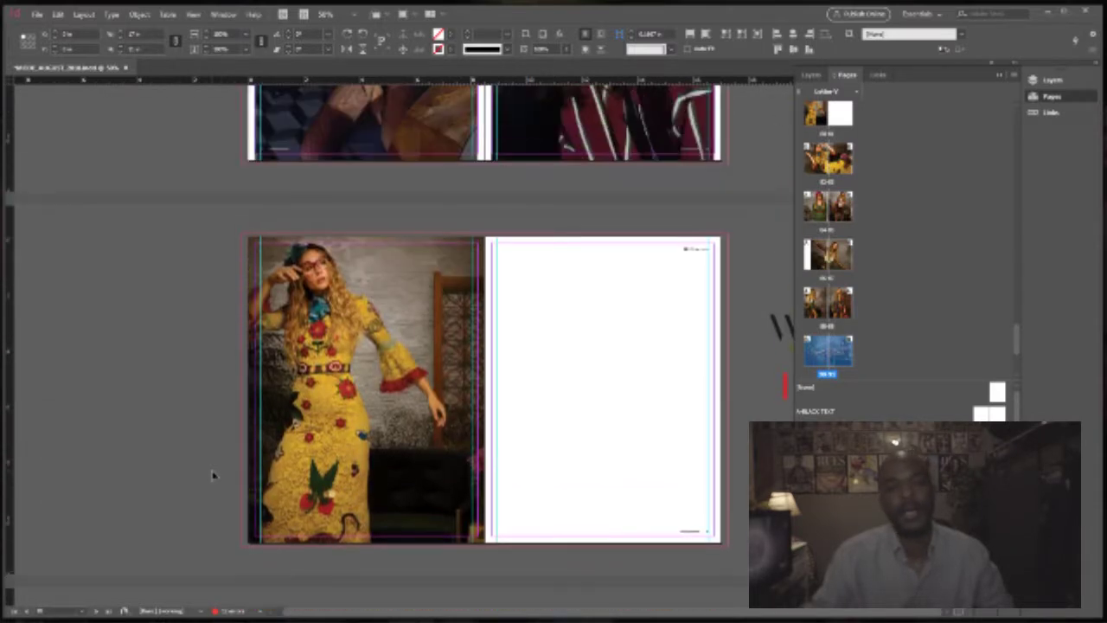
scroll(212, 475, "up", 3)
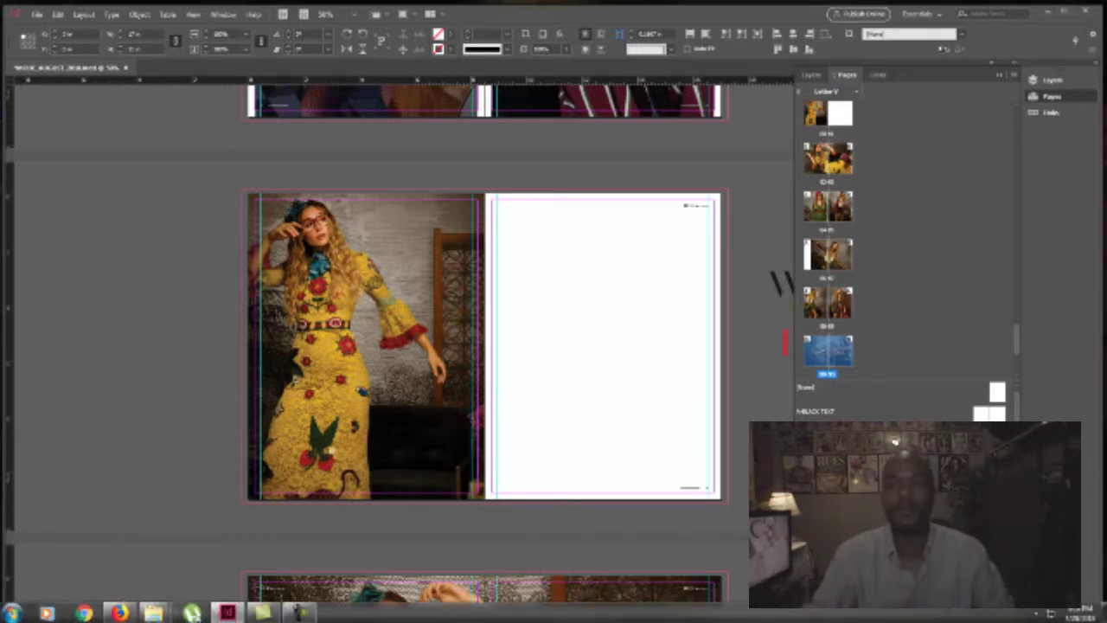
mouse_move(155, 612)
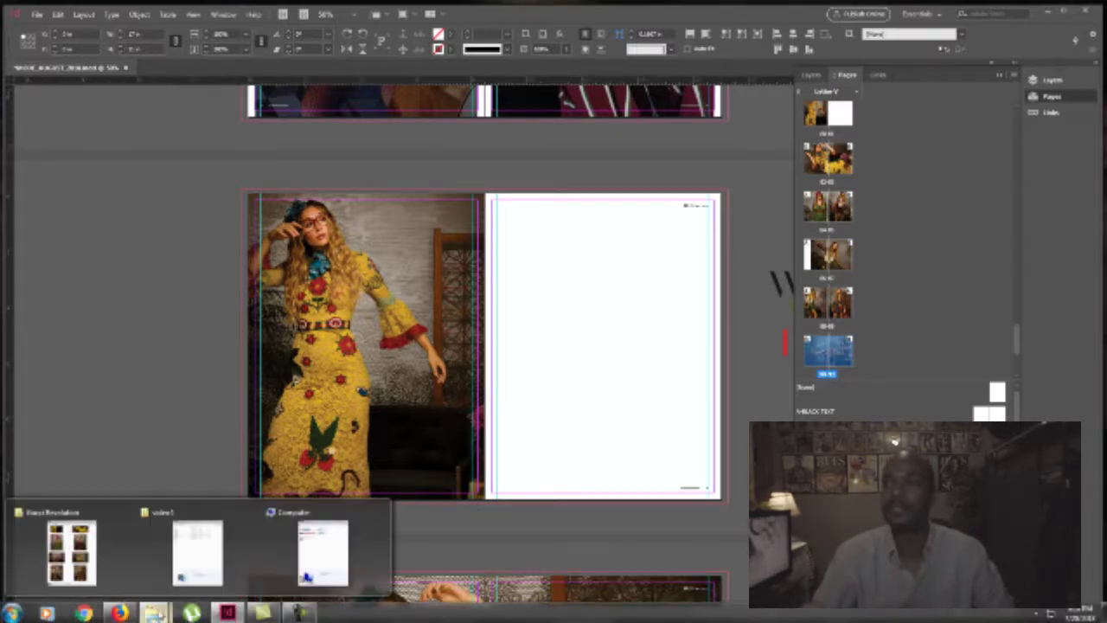
left_click(104, 557)
left_click_drag(758, 30, 809, 23)
double_click(809, 23)
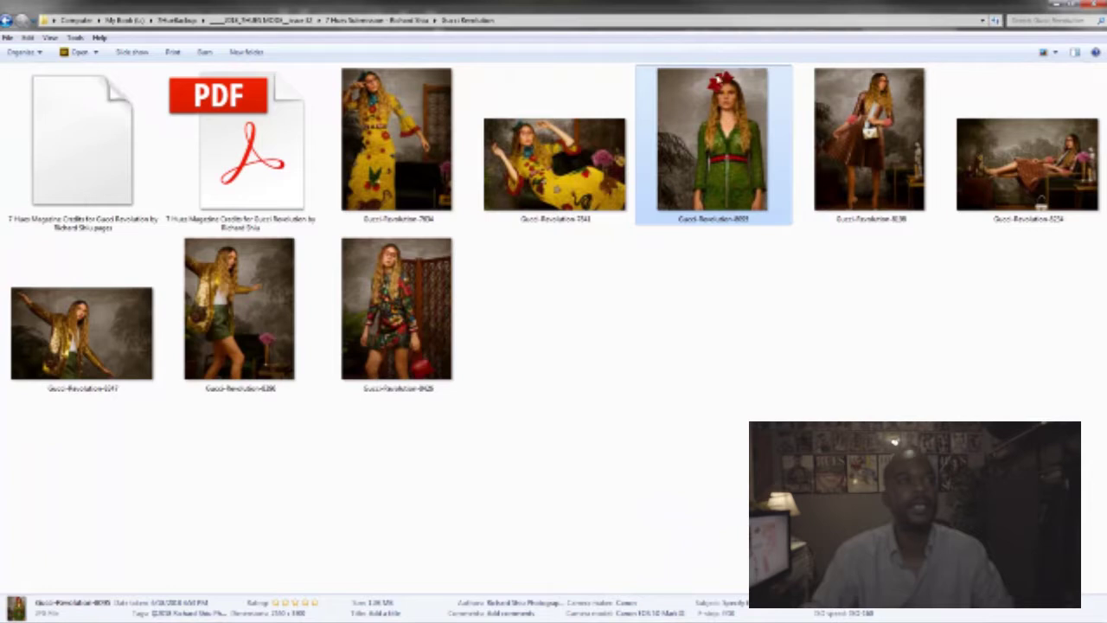
- Preview the standing yellow-dress portrait in the folder and enlarge the preview area
left_click(1075, 53)
left_click(490, 158)
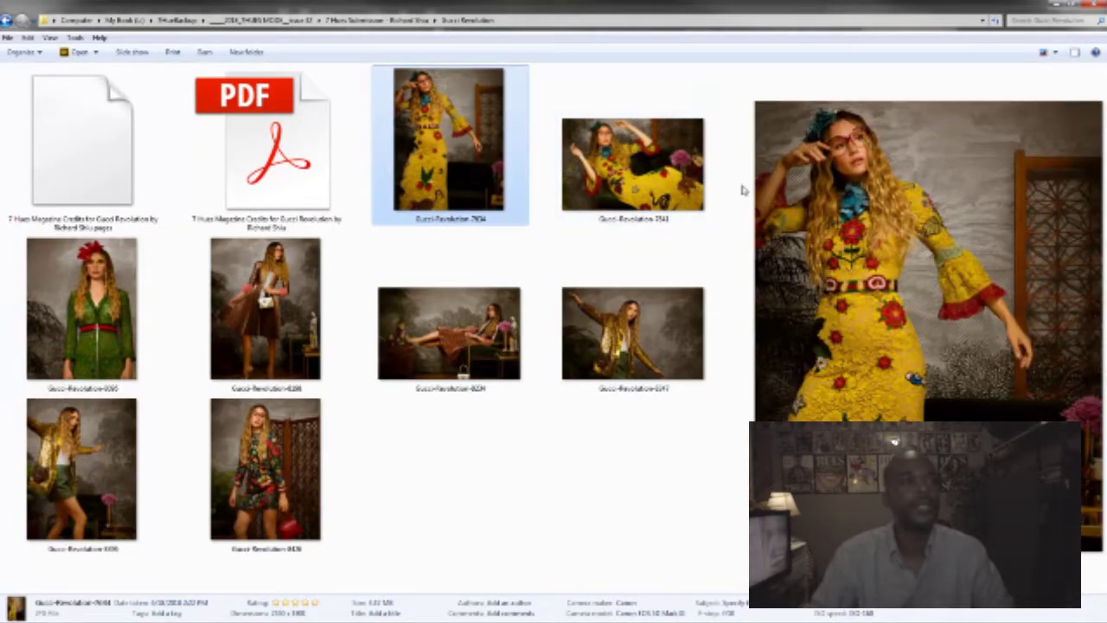
left_click_drag(741, 185, 549, 182)
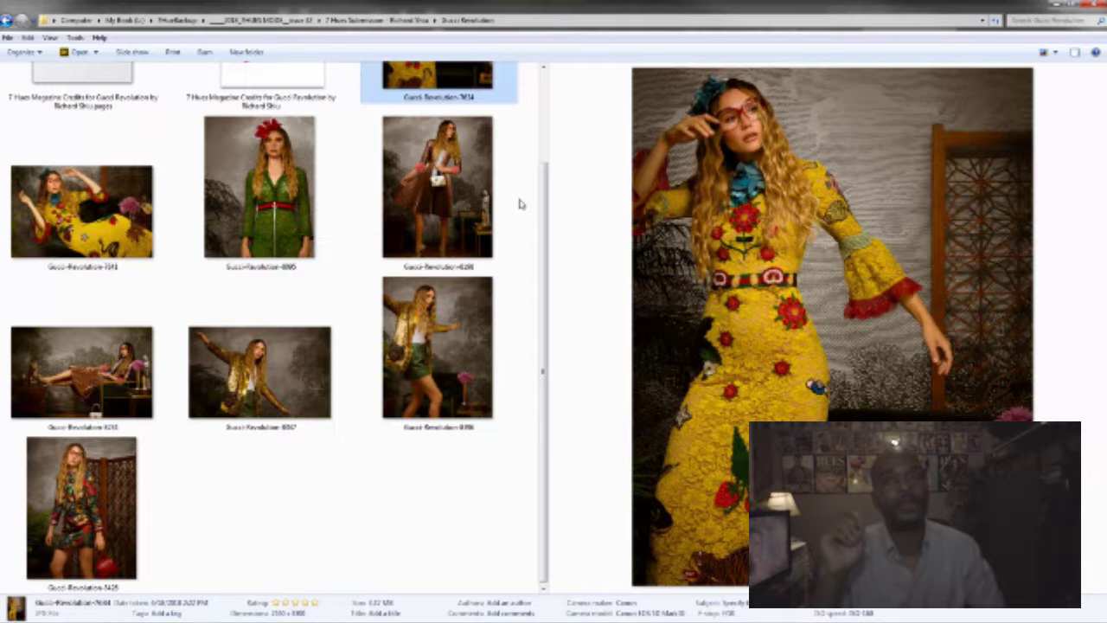
- Switch back to InDesign at the opening spread and collapse the Pages panel
mouse_move(267, 618)
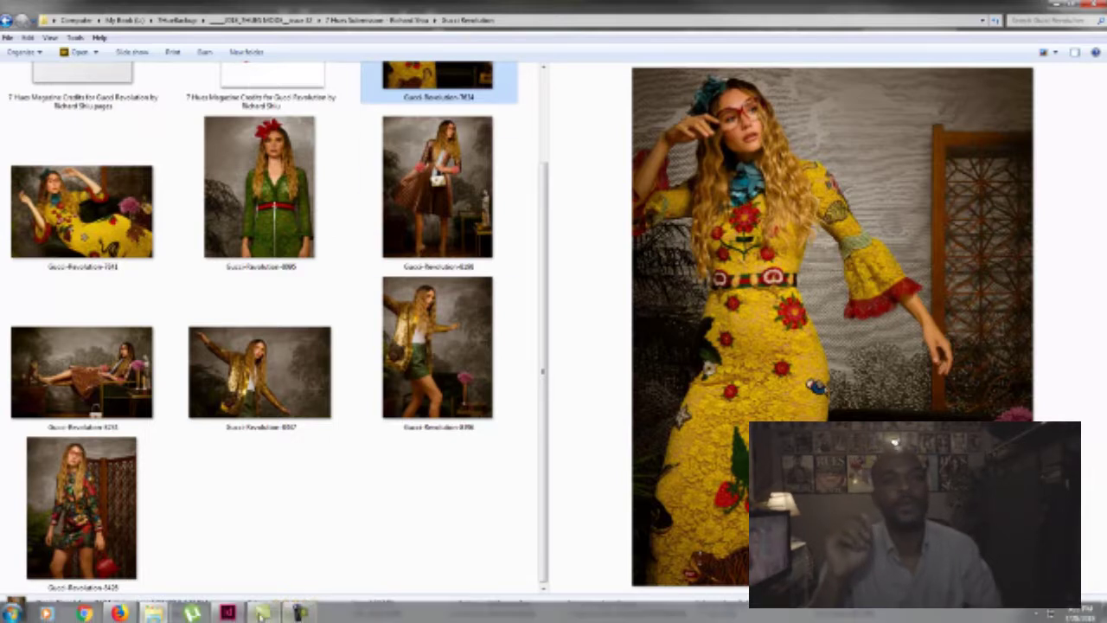
left_click(227, 613)
left_click(579, 326)
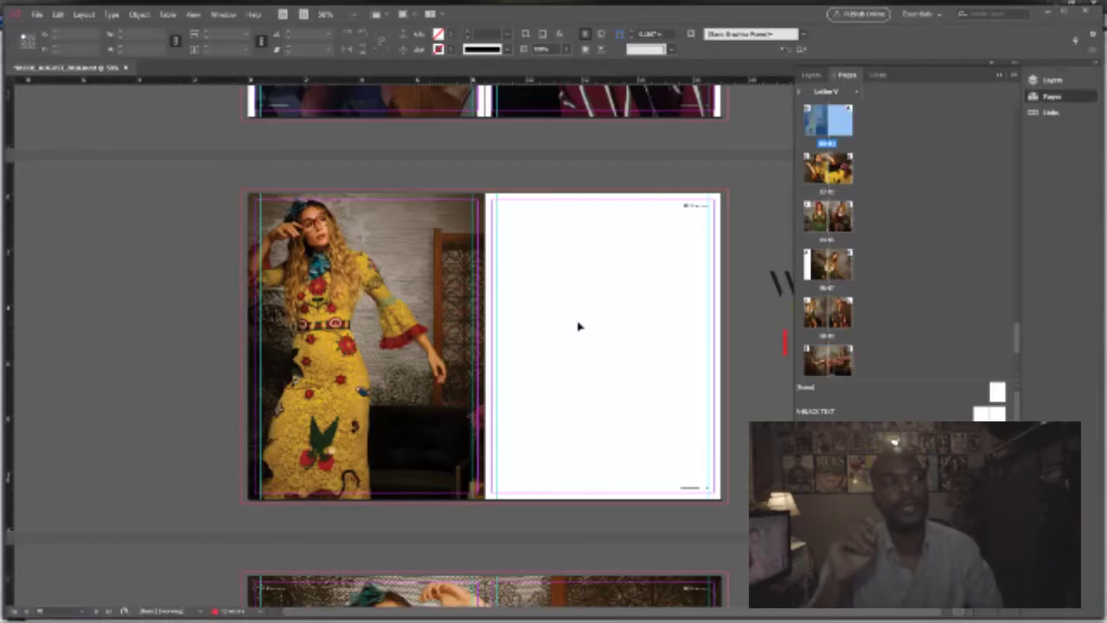
left_click_drag(643, 232, 643, 236)
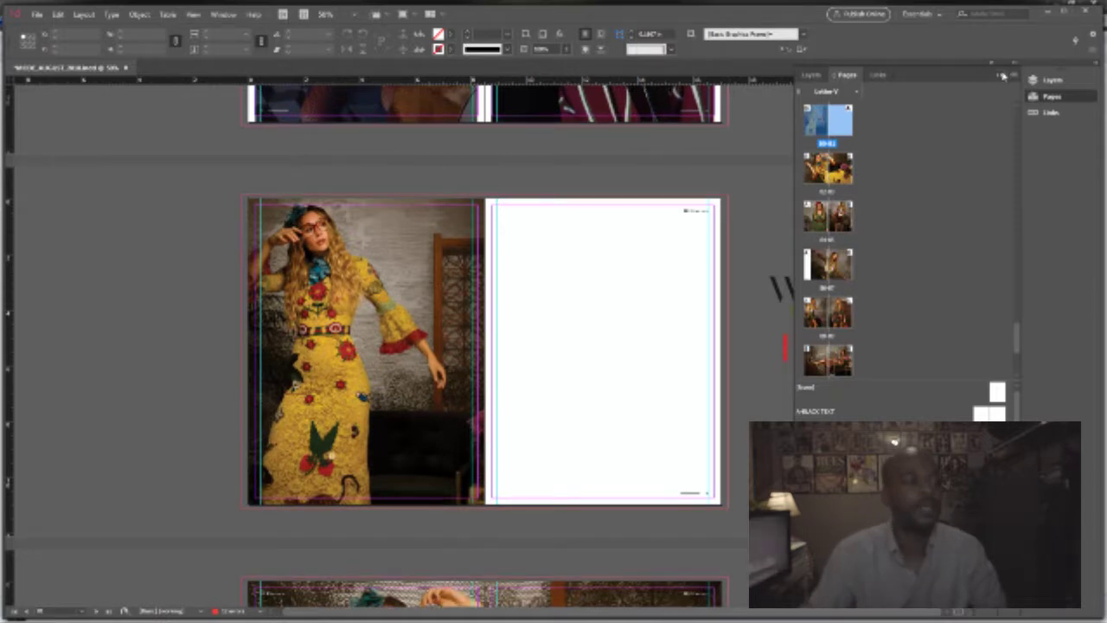
- Move the "WHERE WILD ROSES ARE" title and credits from the pasteboard onto the blank right-hand page
left_click(839, 454)
left_click_drag(840, 453, 617, 453)
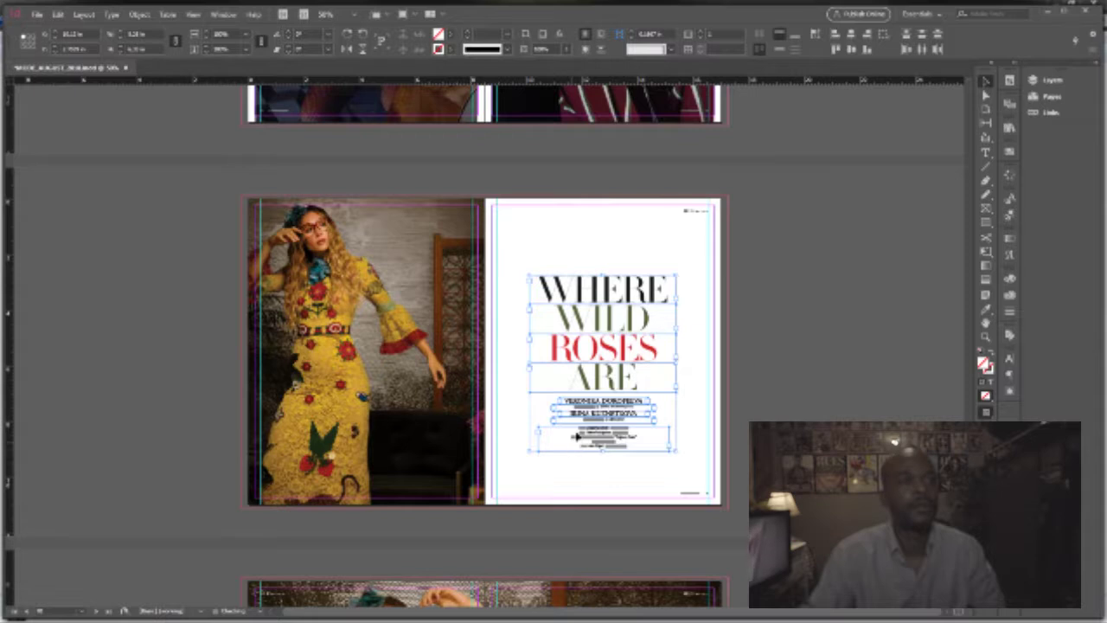
left_click(604, 251)
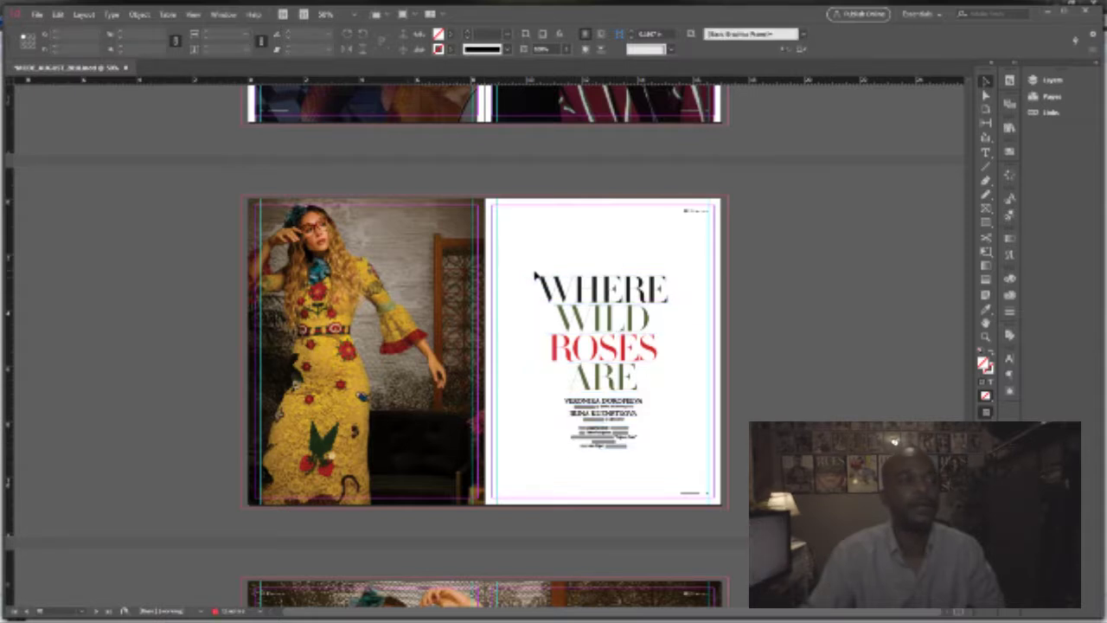
- Place a copy of the title and credits over the yellow-dress photo, keeping the original set on the pasteboard
left_click(613, 433)
left_click_drag(651, 258, 611, 443)
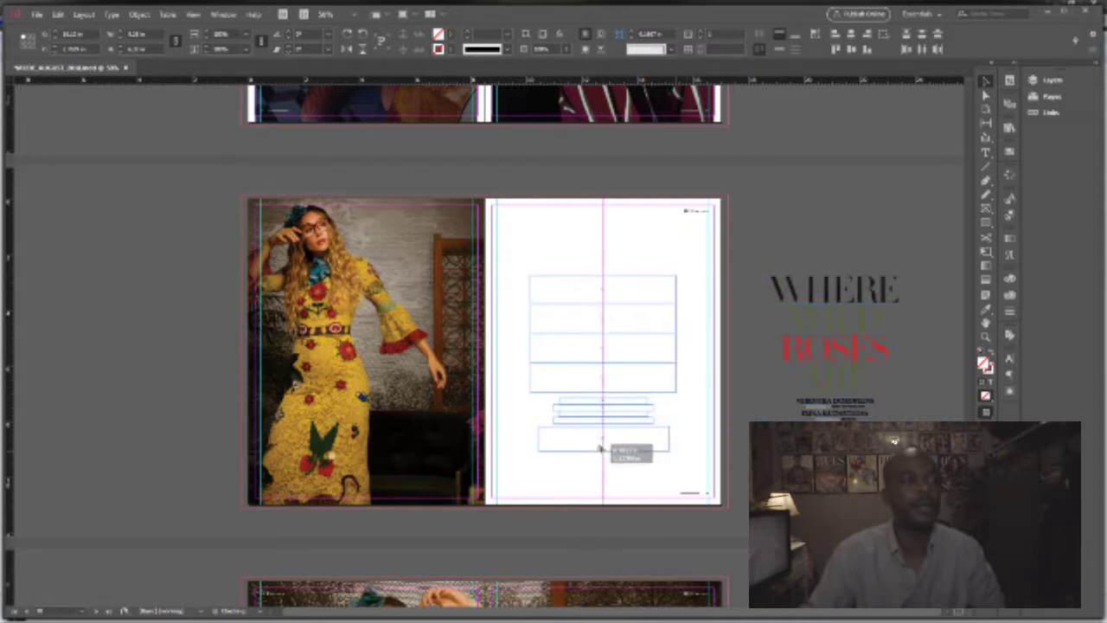
left_click_drag(637, 255, 413, 455)
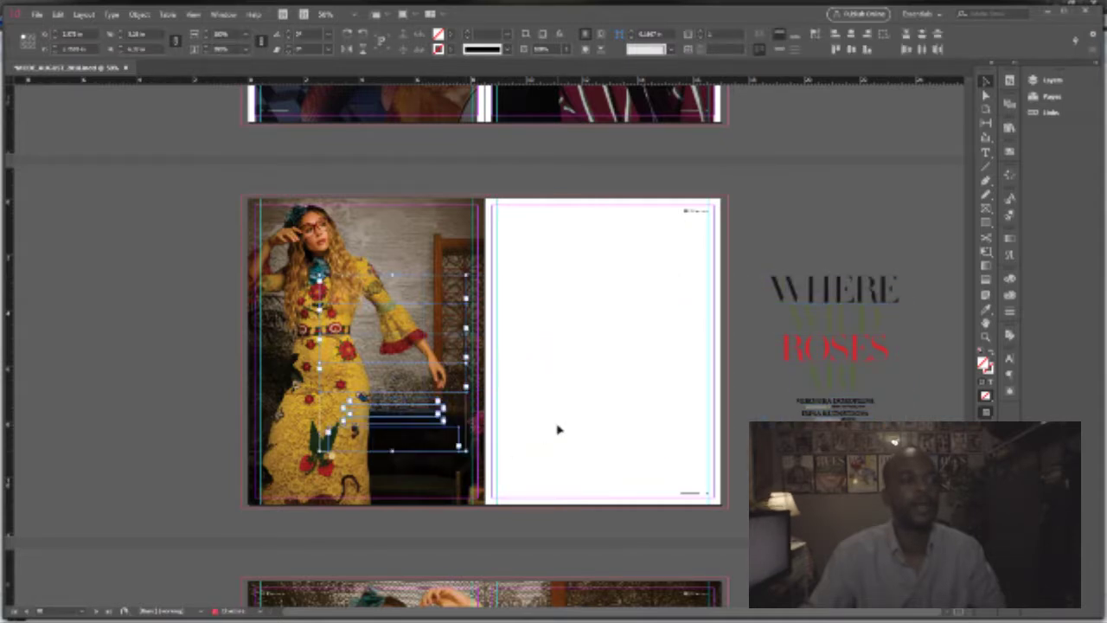
left_click(505, 310)
- Set the text colour of the word WHERE over the photo to Paper
left_click(437, 298)
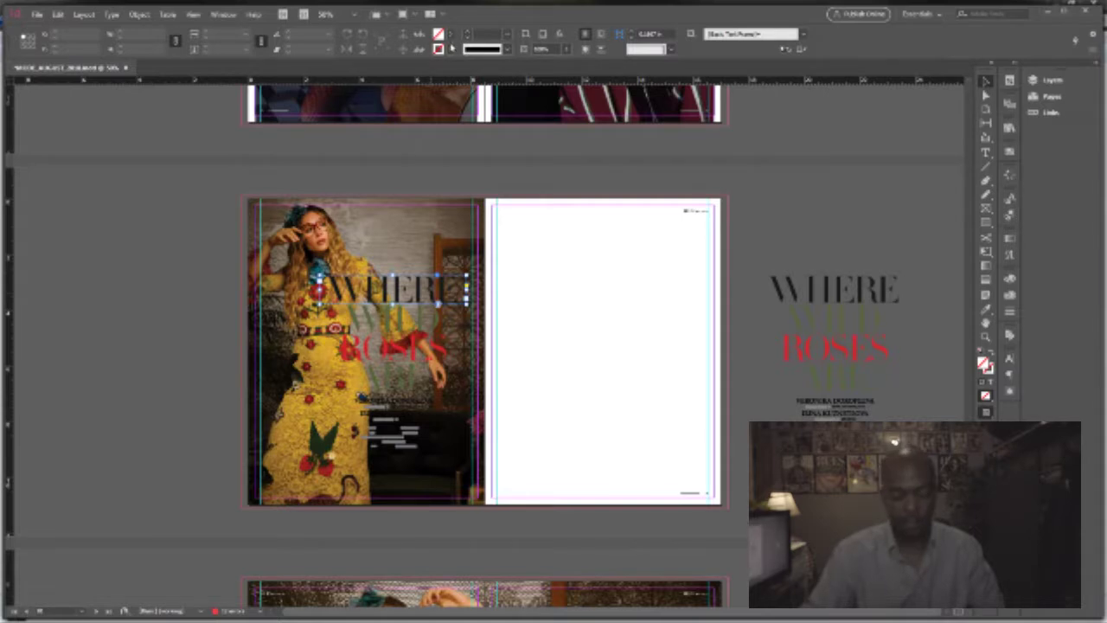
double_click(436, 298)
key("ctrl+a")
left_click(478, 34)
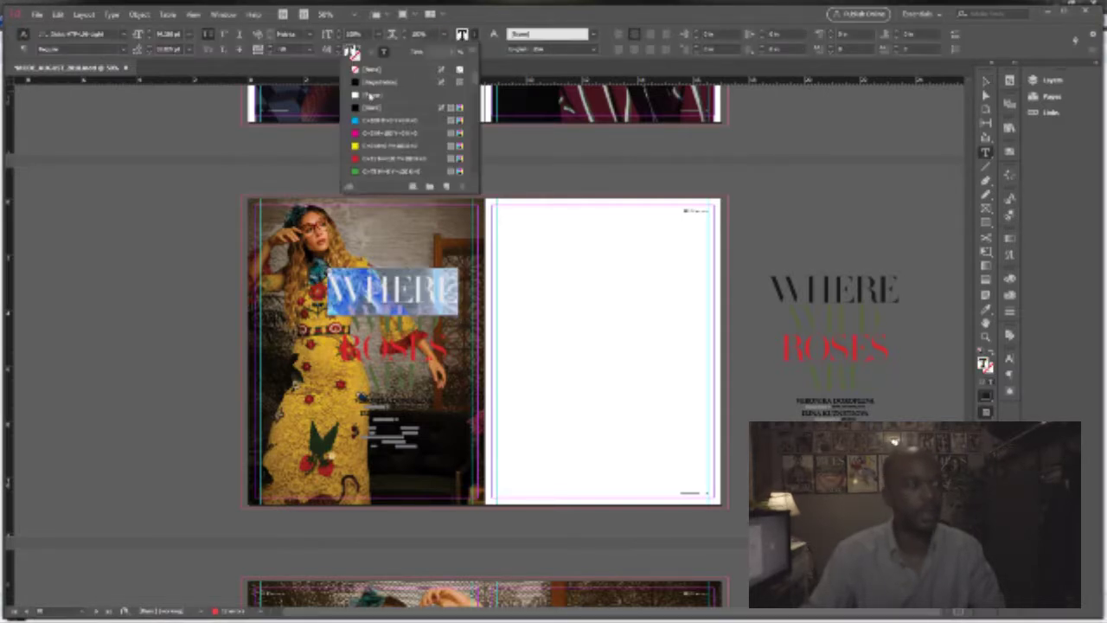
left_click(397, 95)
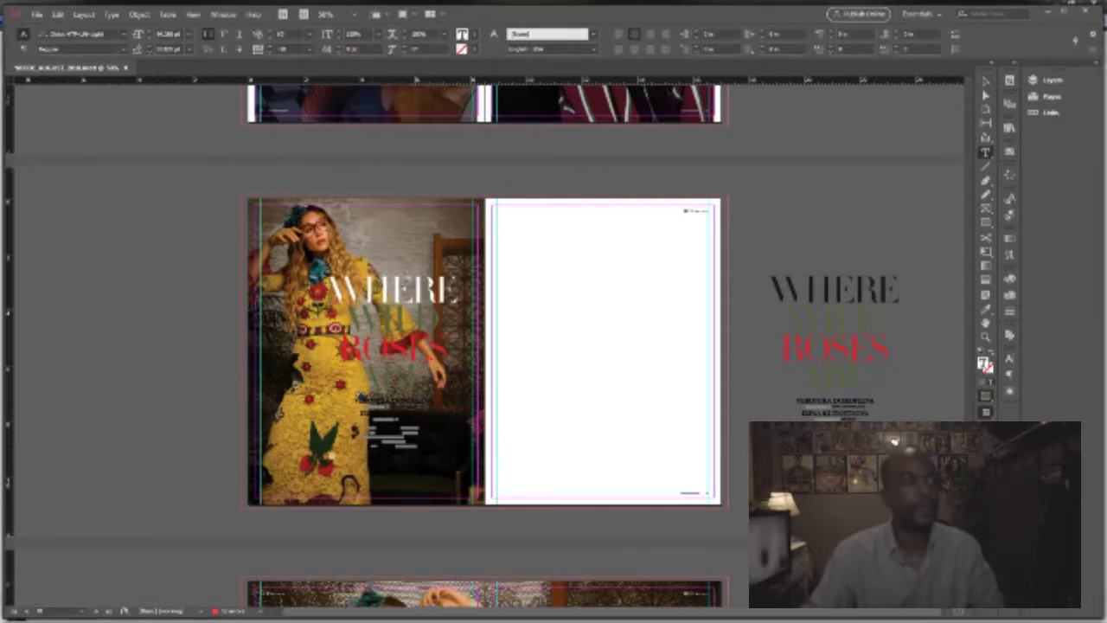
- Set the text colour of the words WILD and ROSES over the photo to Paper
double_click(393, 320)
left_click(478, 34)
left_click(381, 107)
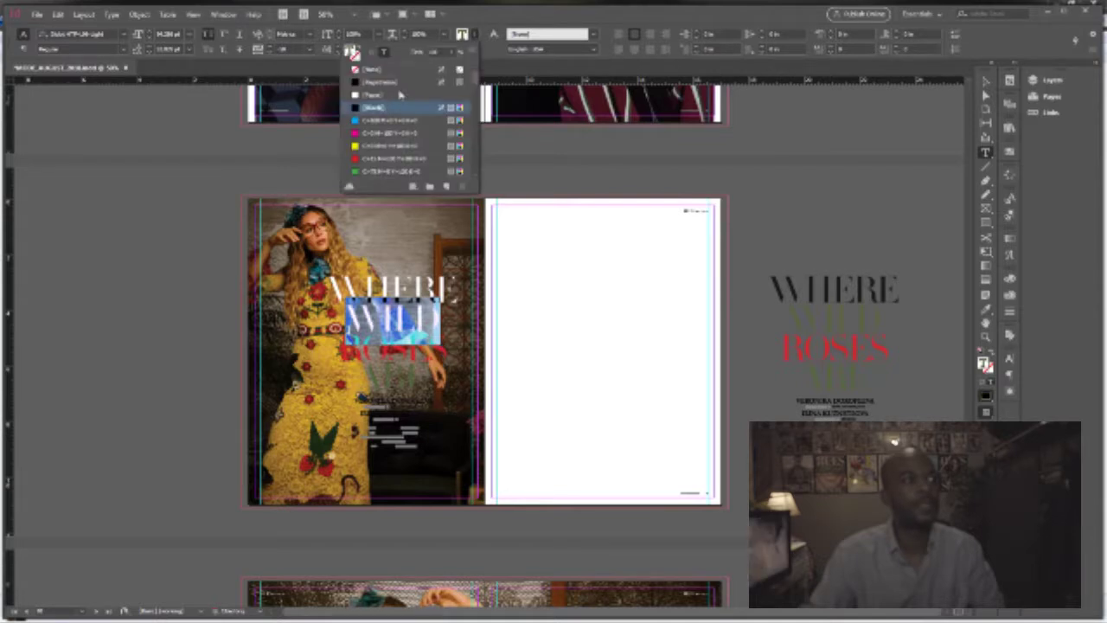
left_click(373, 94)
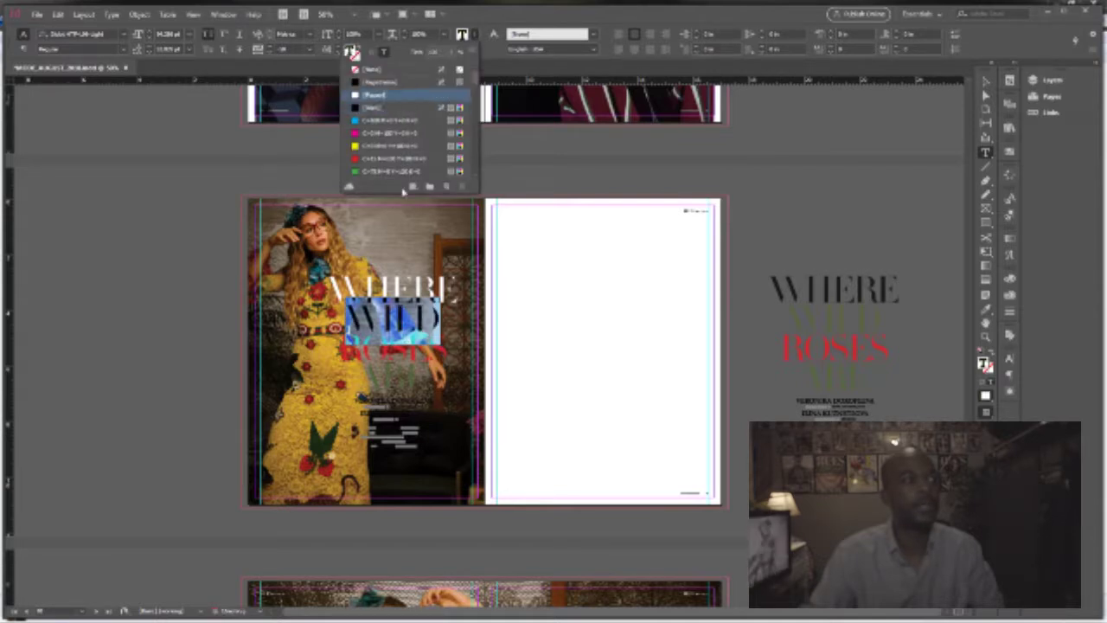
left_click_drag(339, 346, 451, 378)
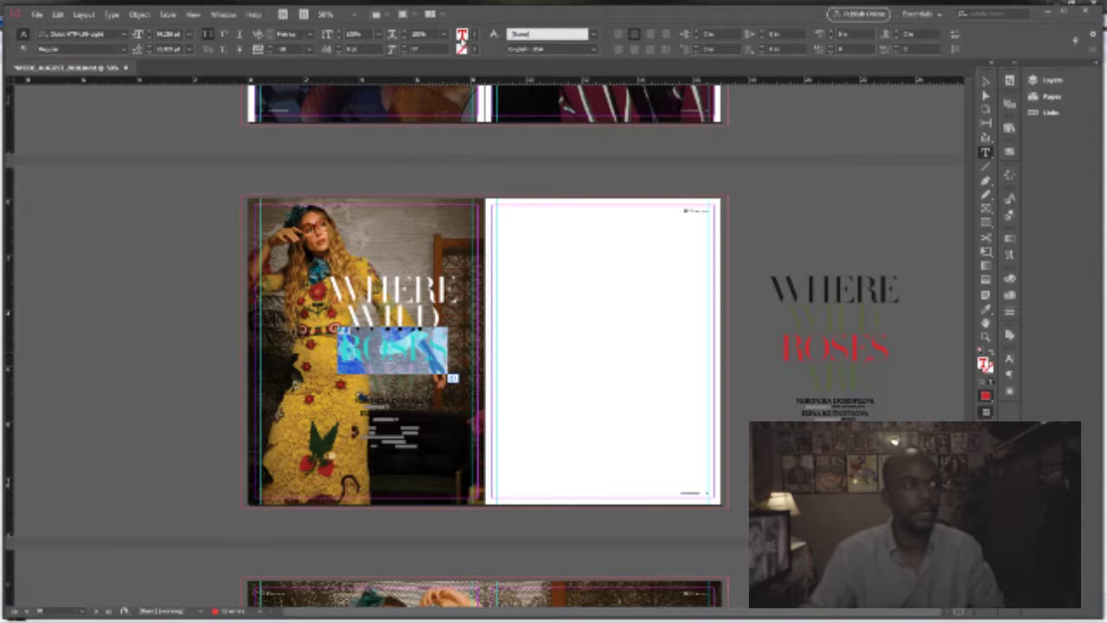
left_click(473, 35)
left_click(374, 94)
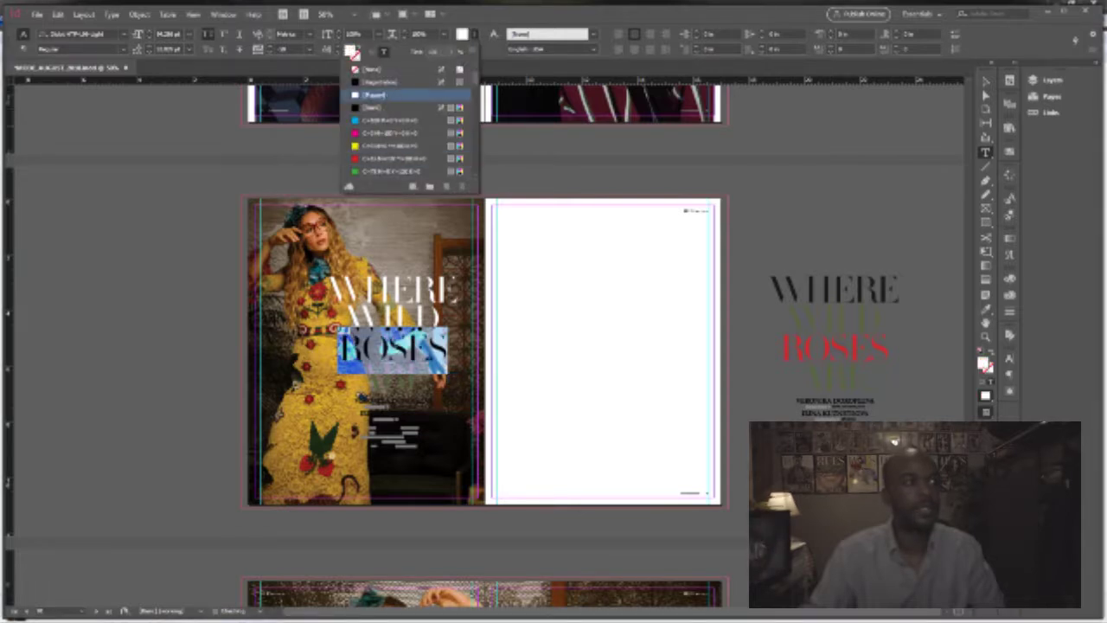
- Set the text colour of the word ARE over the photo to Paper and deselect the text
left_click_drag(383, 380, 406, 382)
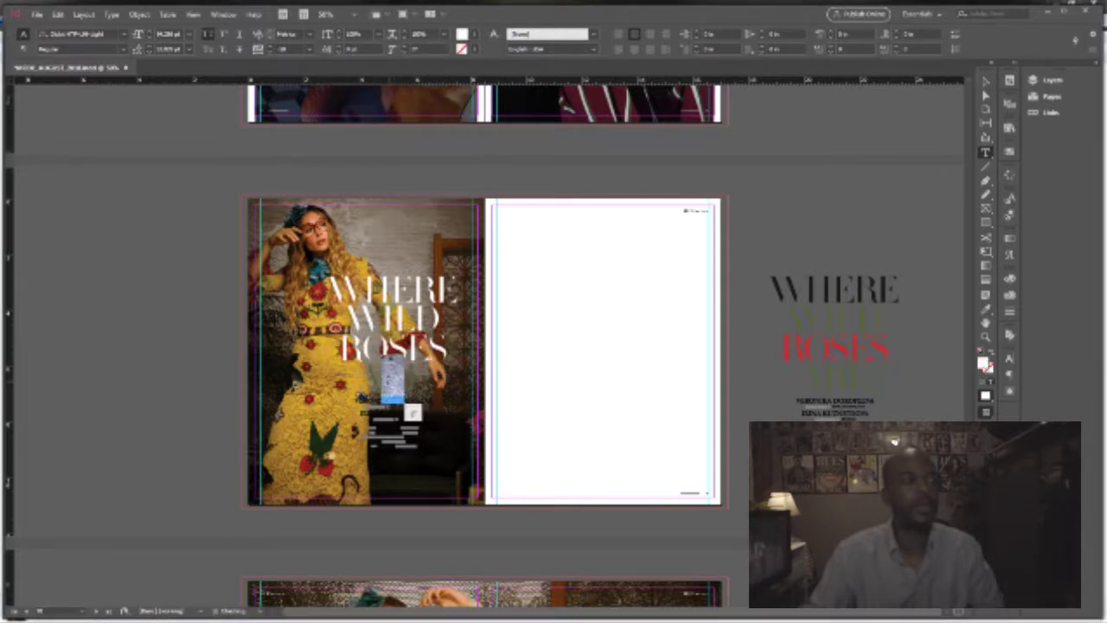
double_click(394, 380)
left_click(473, 35)
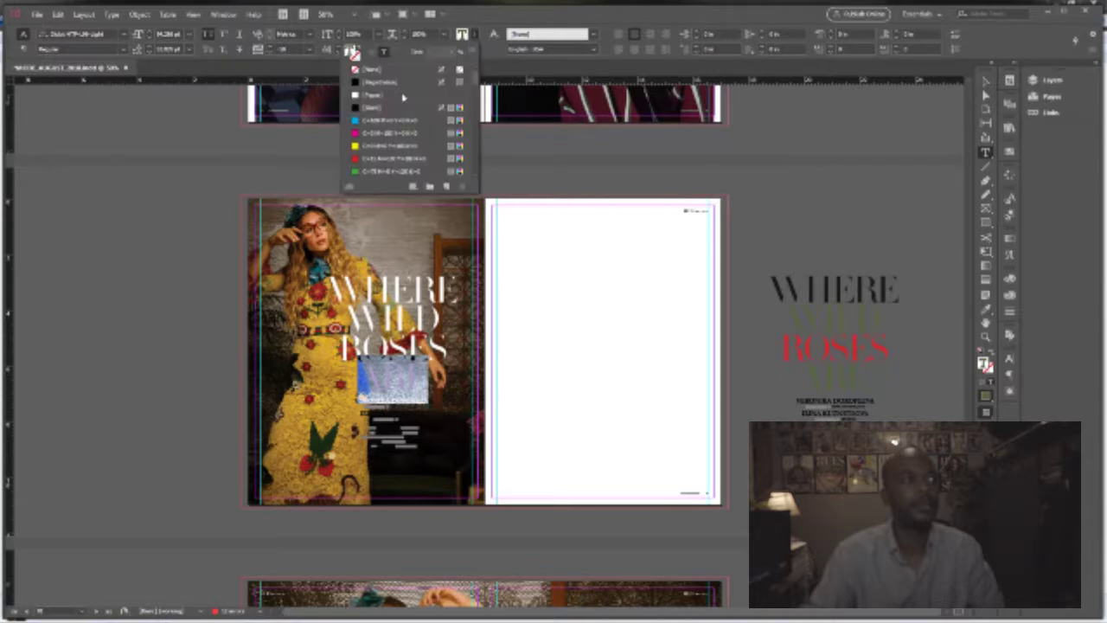
left_click(373, 94)
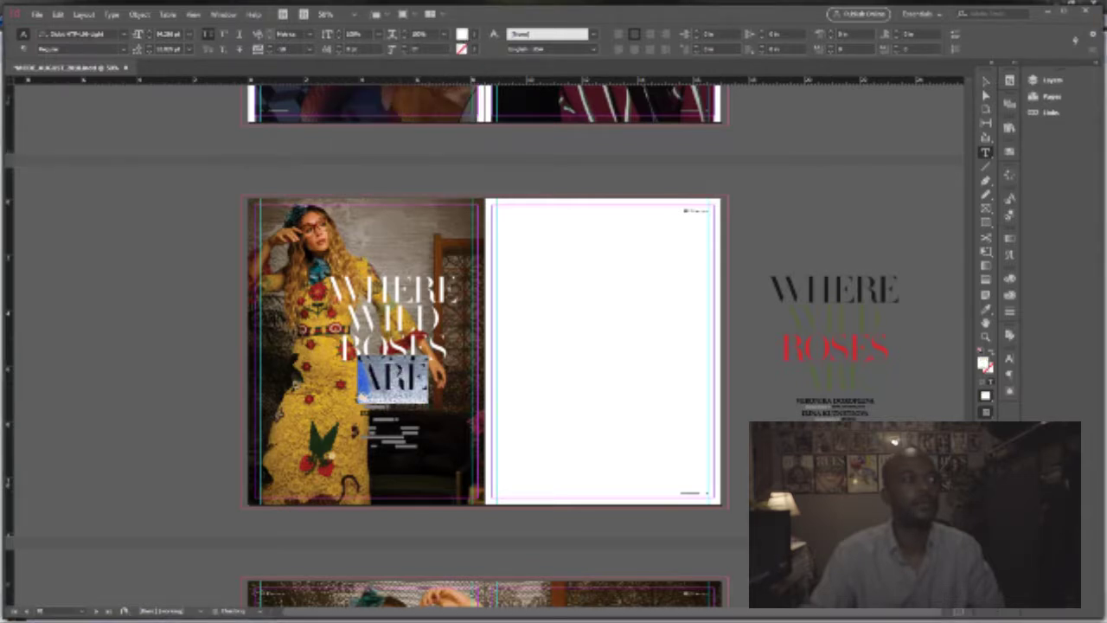
key("Escape")
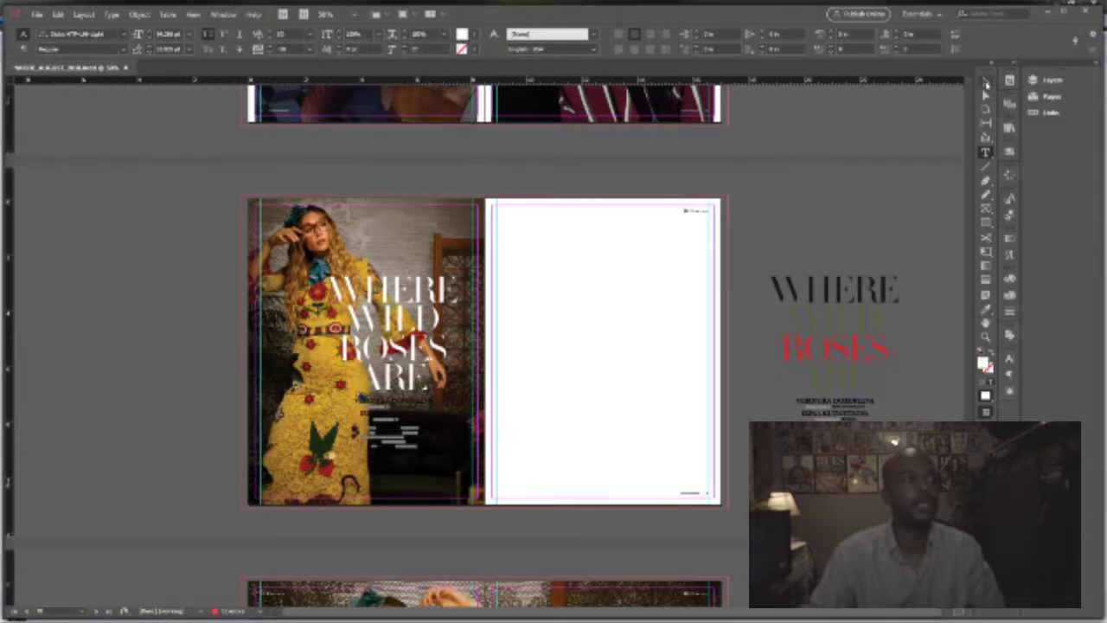
left_click(986, 81)
left_click(510, 311)
- Set the text colour of the first large name line directly below the title to Paper
scroll(510, 311, "down", 5)
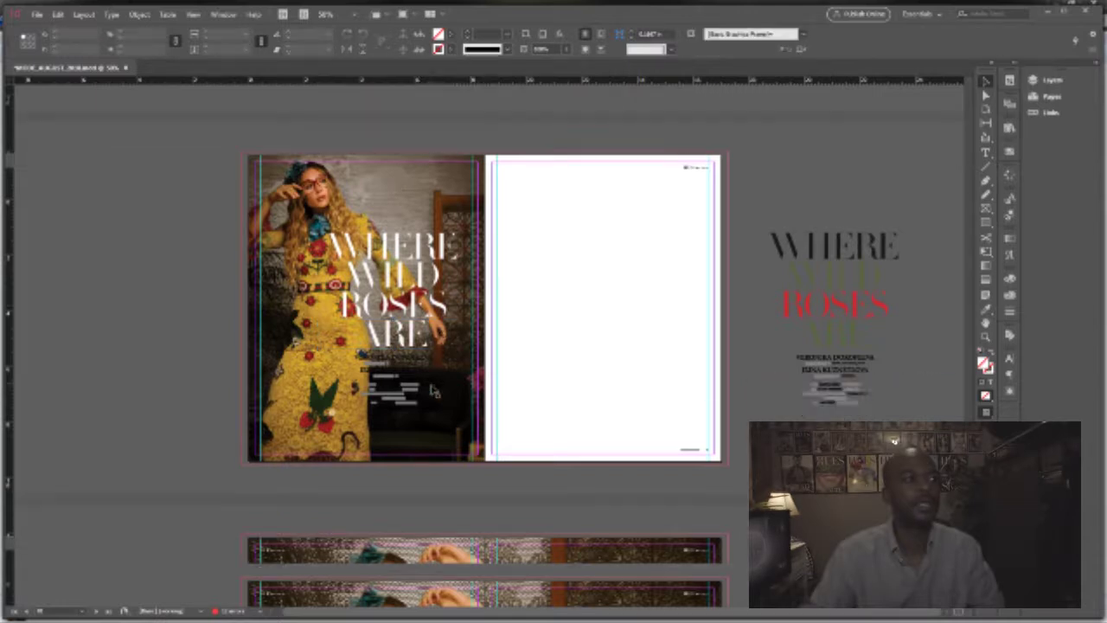
scroll(585, 414, "up", 3)
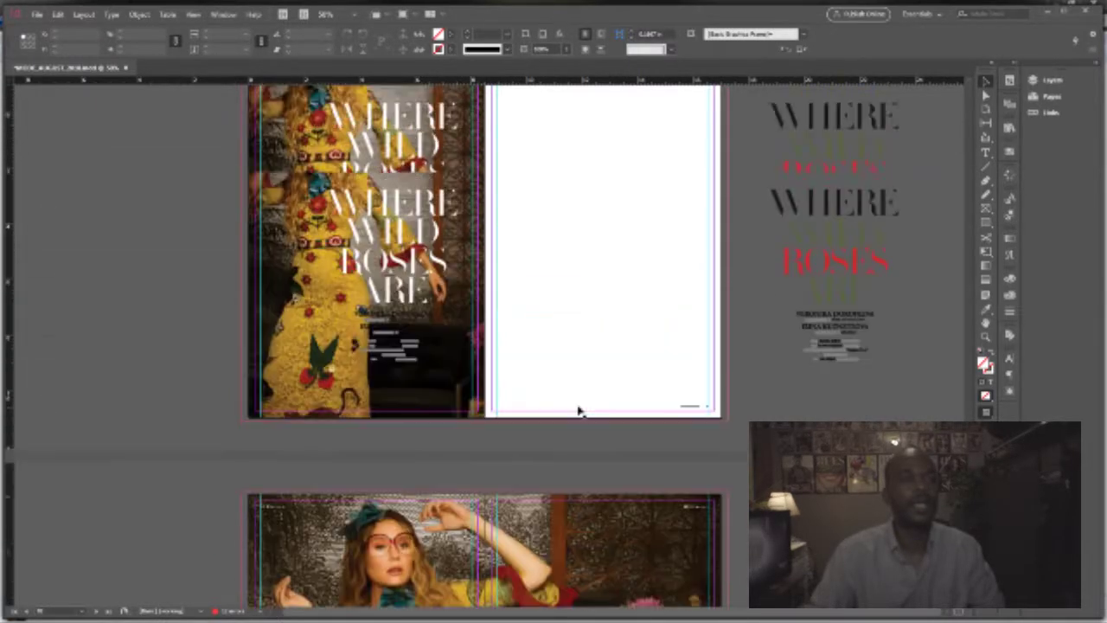
left_click_drag(300, 268, 516, 454)
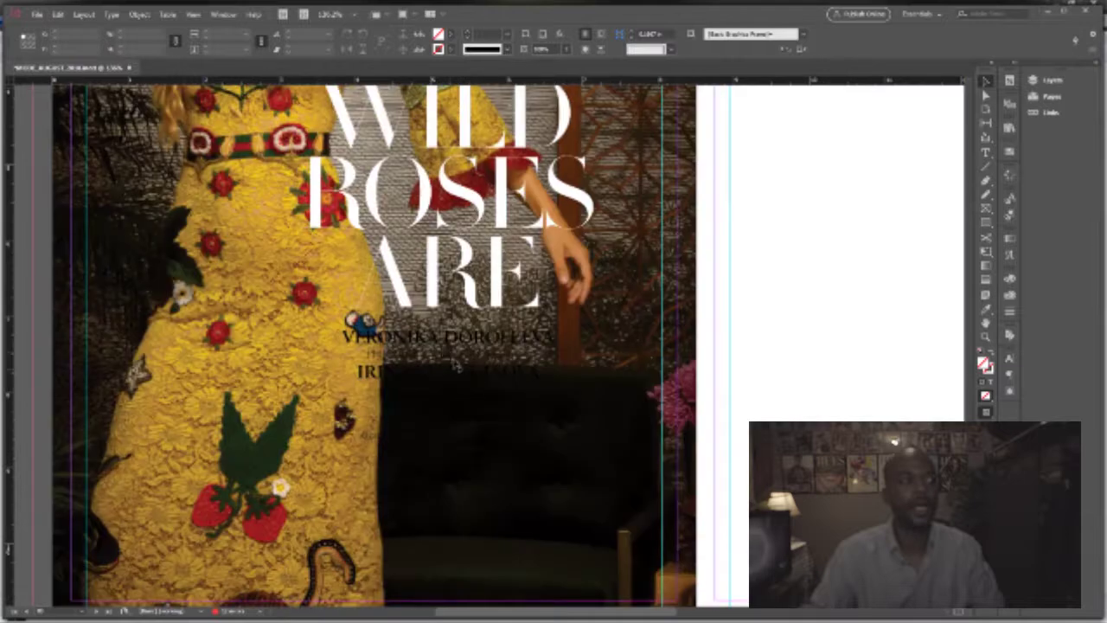
left_click(463, 359)
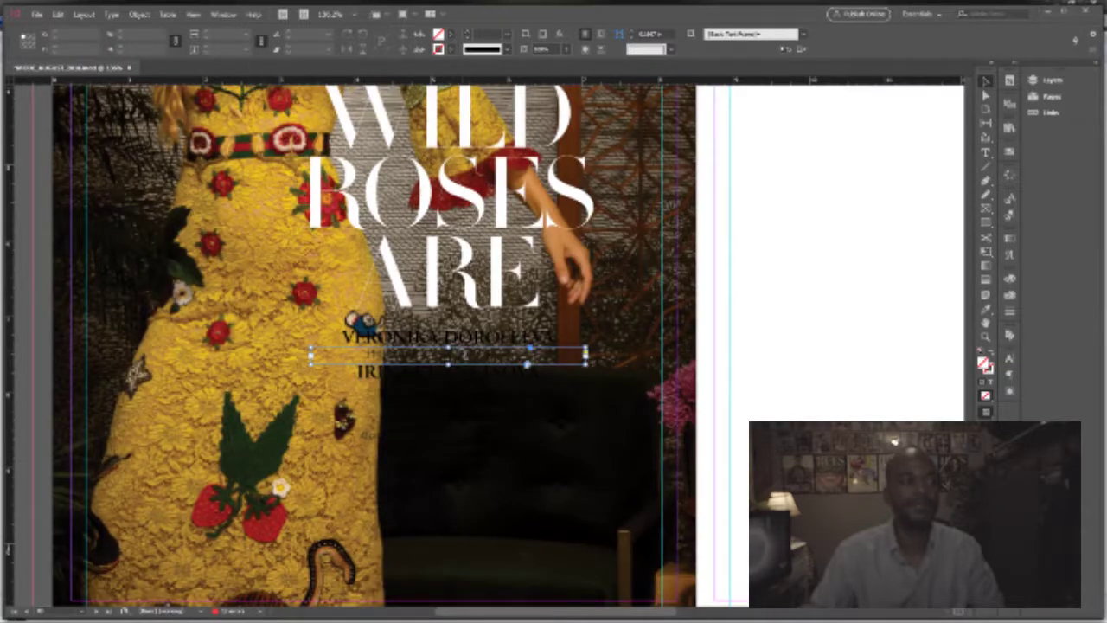
key("t")
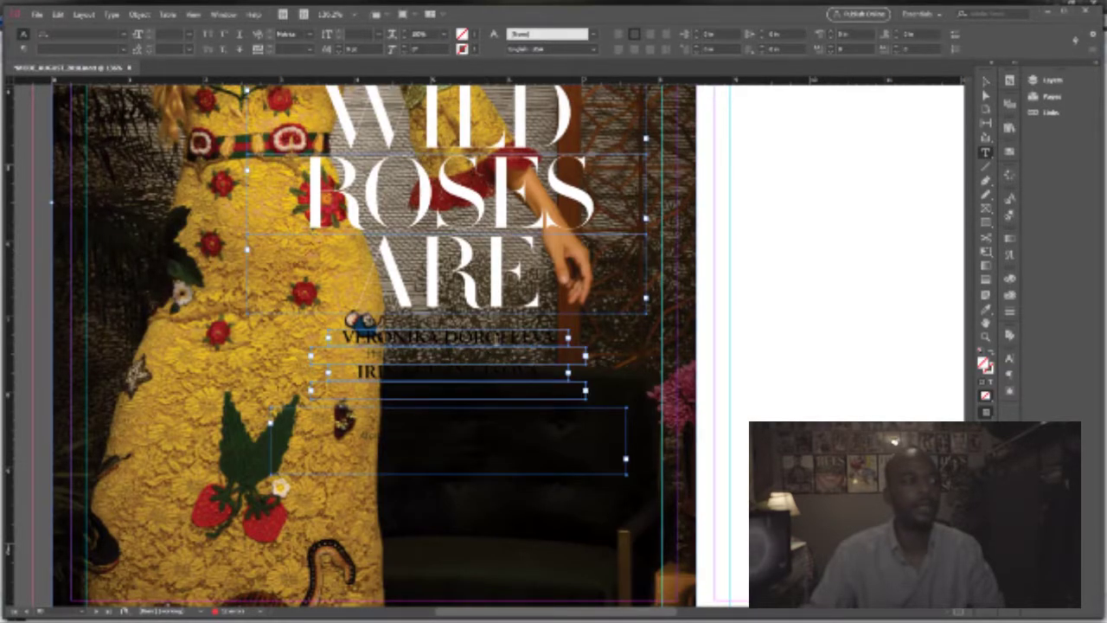
triple_click(510, 337)
left_click(474, 35)
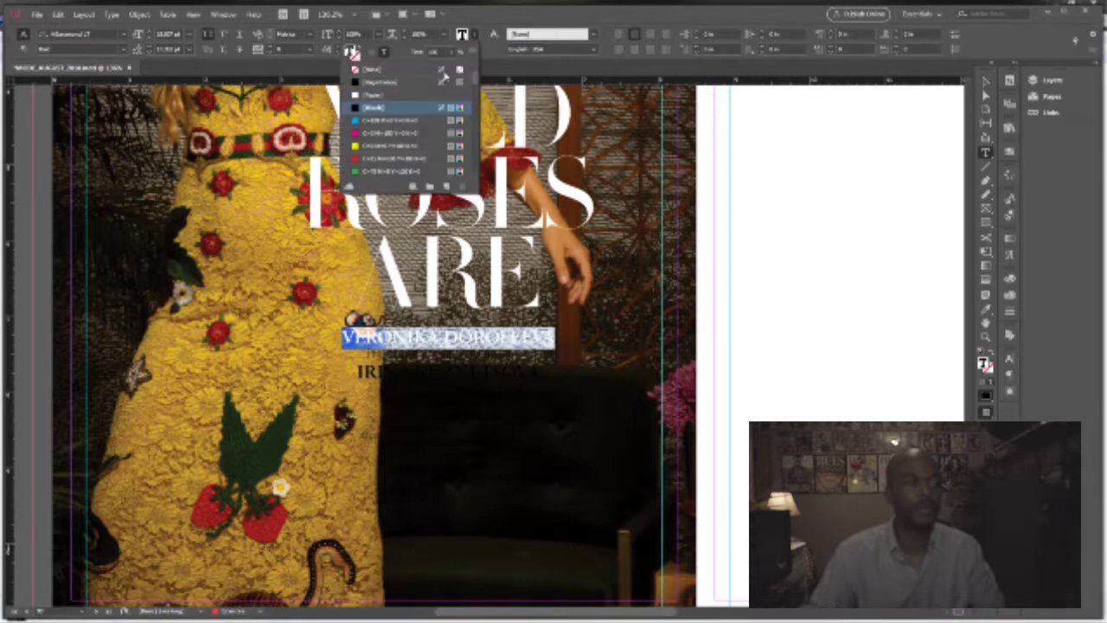
left_click(398, 91)
- Set the text colour of the small credit line beneath the first name to Paper
left_click(431, 366)
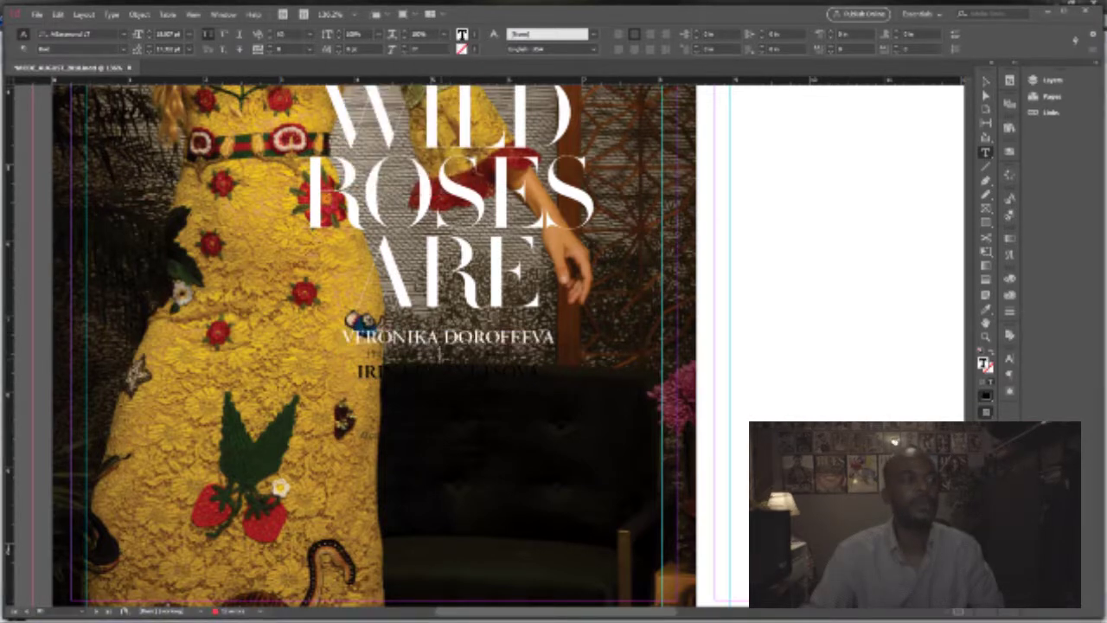
triple_click(430, 353)
left_click(473, 35)
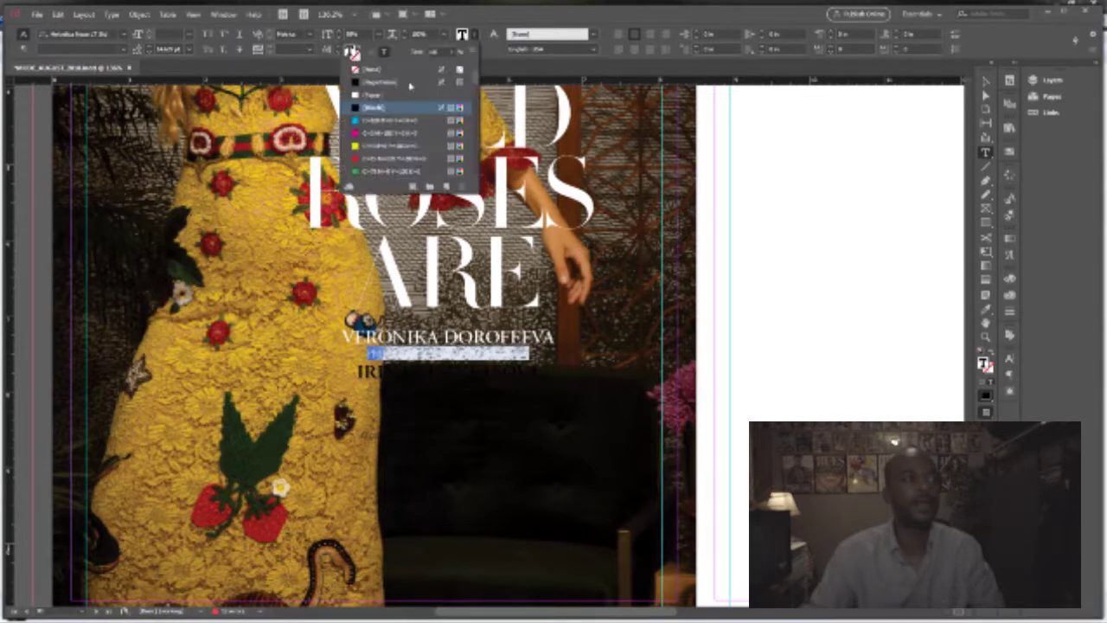
left_click(398, 90)
- Set the text colour of the second large name line to Paper
left_click(460, 372)
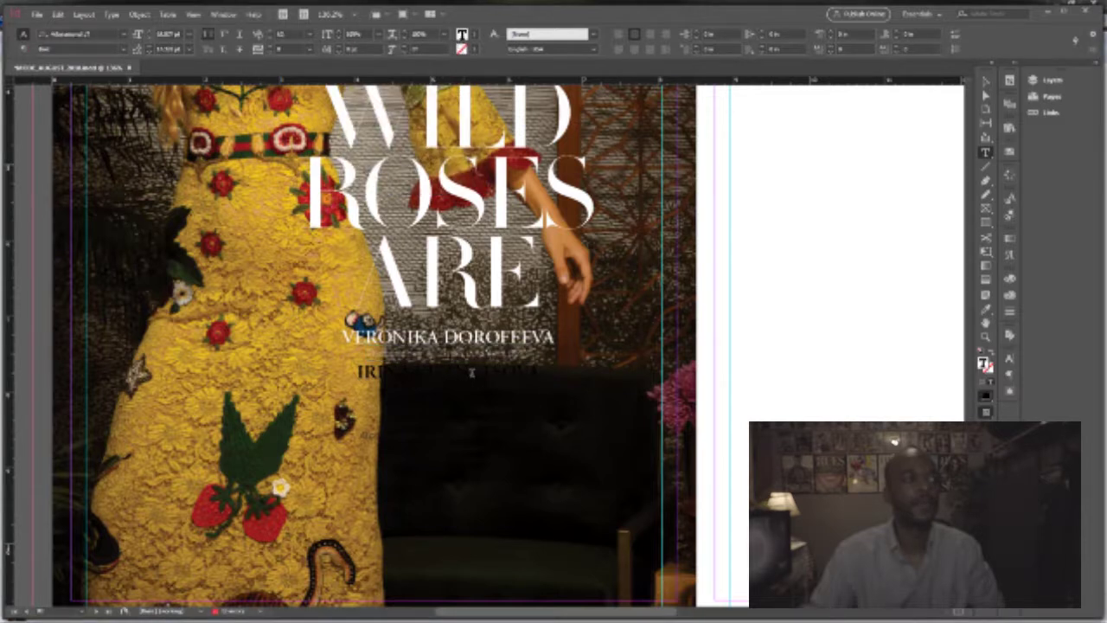
triple_click(460, 371)
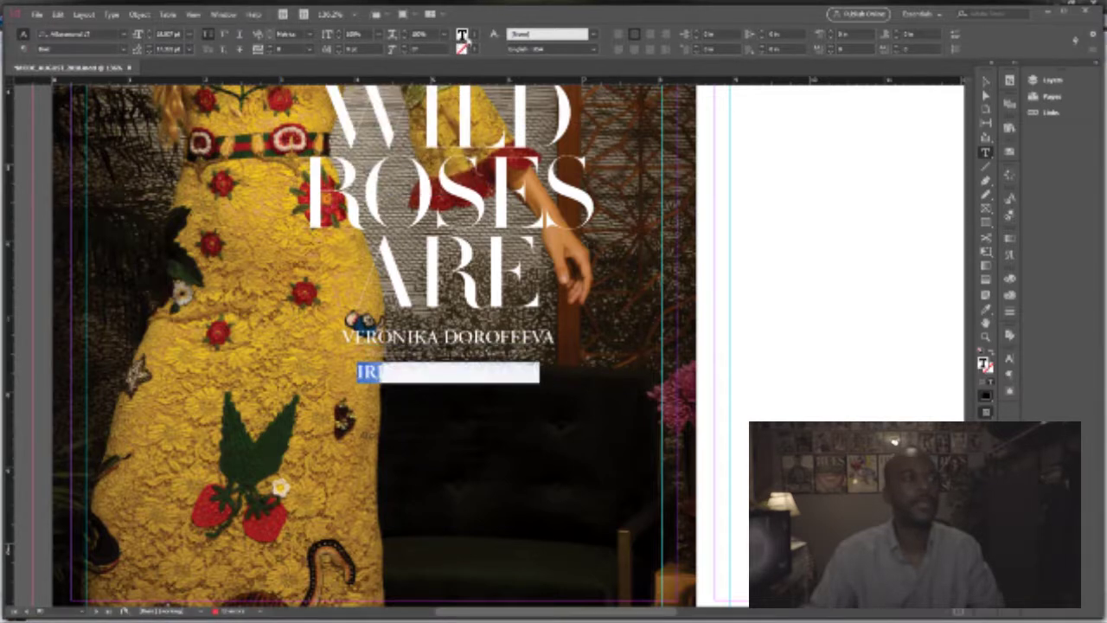
left_click(473, 48)
left_click(405, 94)
- Set the text colour of the multi-line team credits block below the second large name to Paper
left_click(460, 410)
key("ctrl+a")
left_click(475, 36)
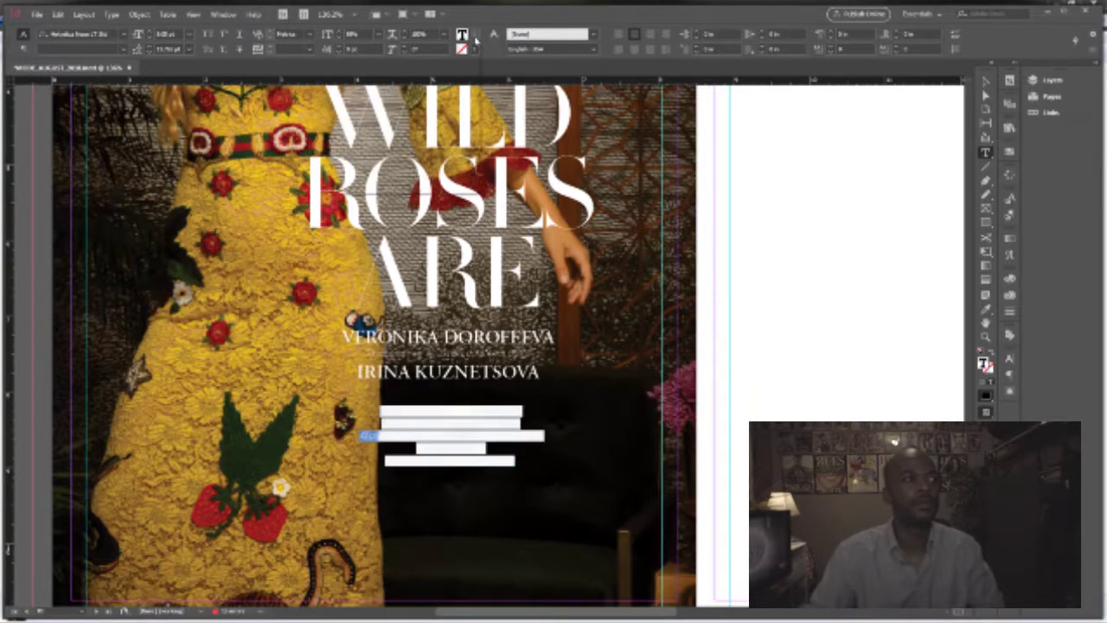
left_click(474, 40)
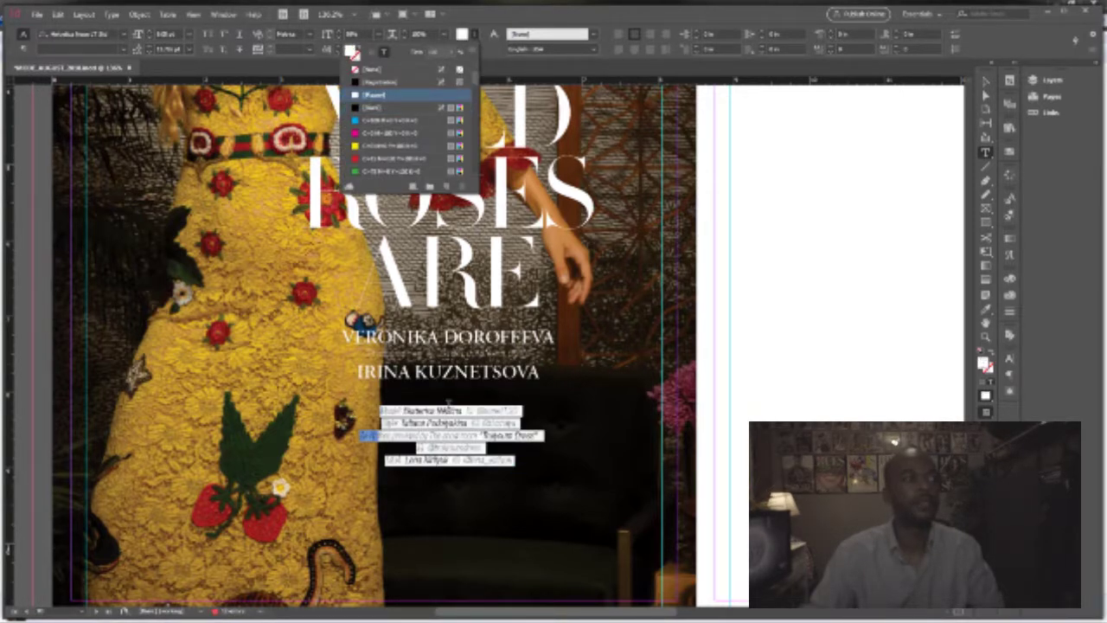
- Set the text colour of the small photographer credit directly beneath the second large name to Paper and deselect the text
left_click(469, 389)
key("ctrl+a")
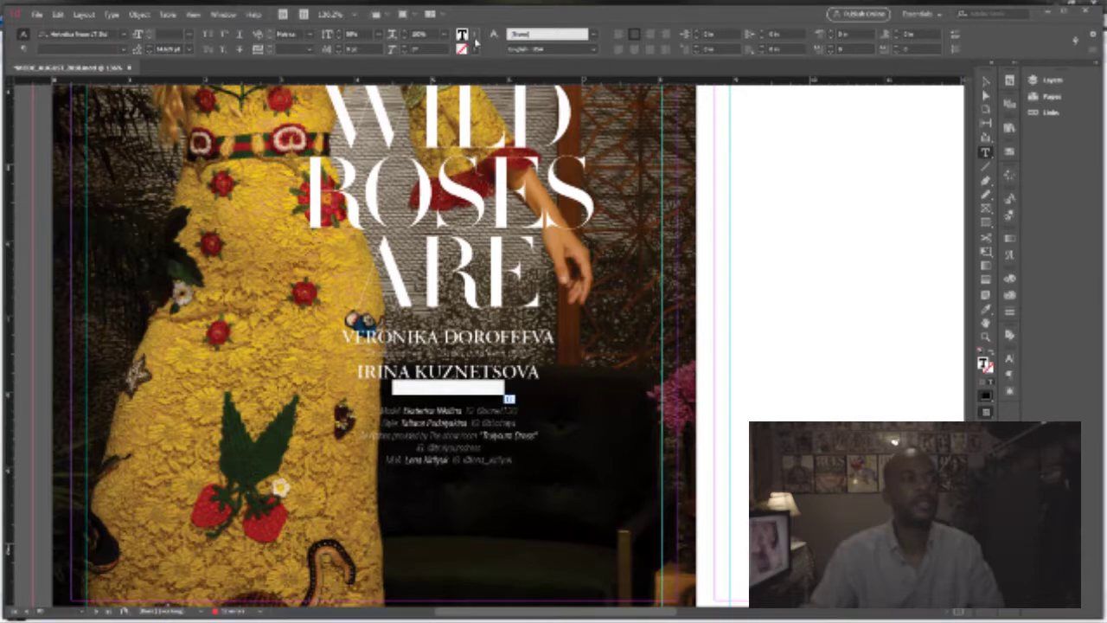
left_click(475, 41)
left_click(394, 96)
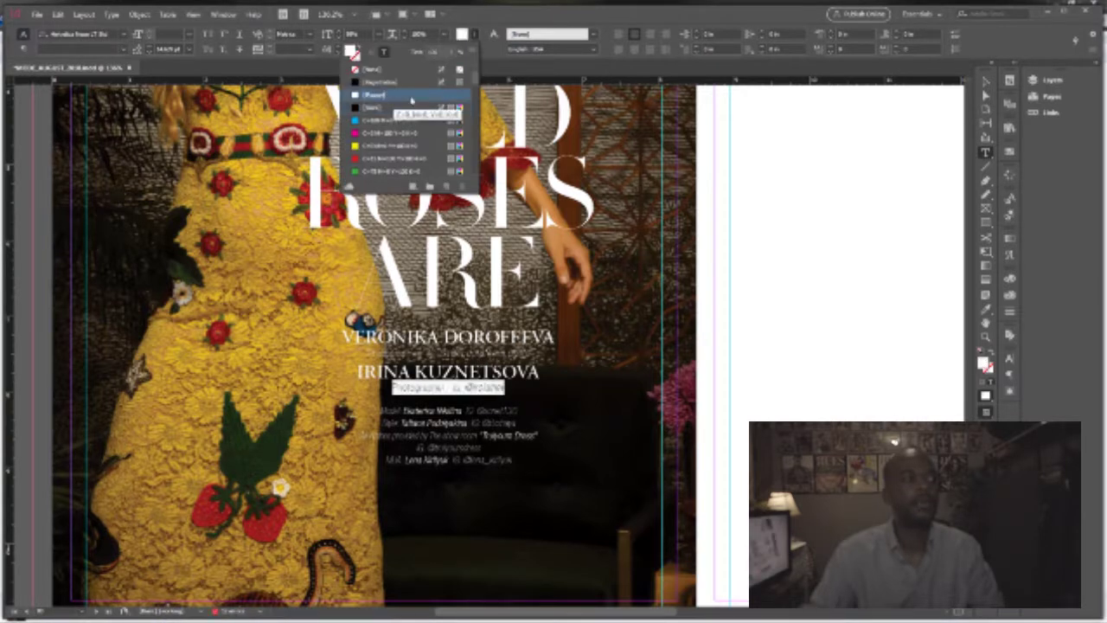
key("Escape")
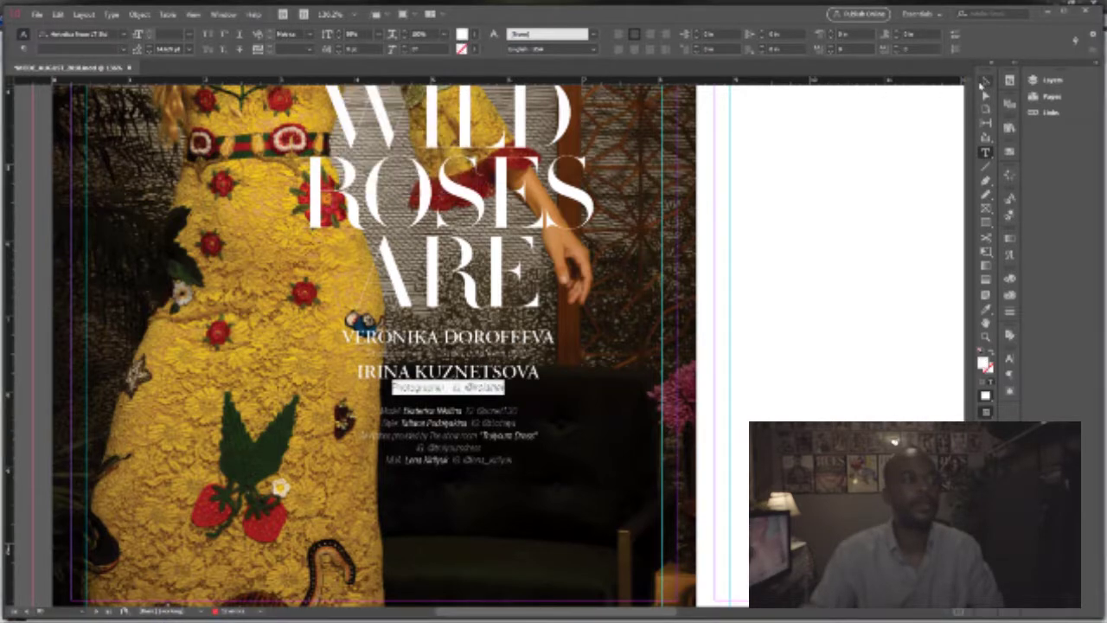
key("Escape")
left_click(774, 223)
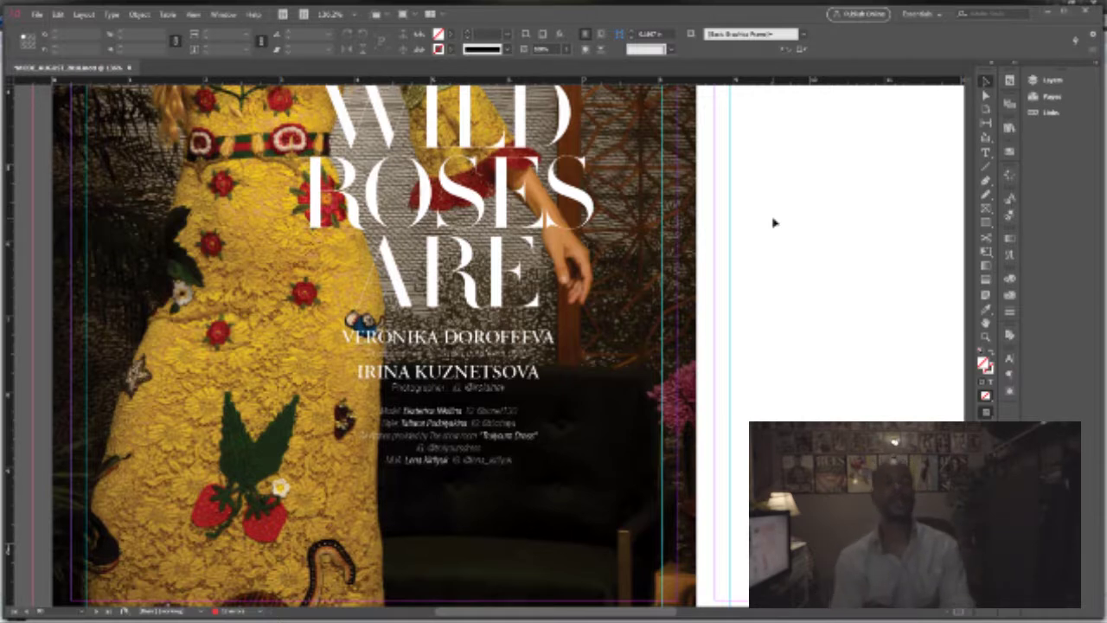
- Move the whole white title and credits block down and to the right over the darker lower part of the photo
key("ctrl+0")
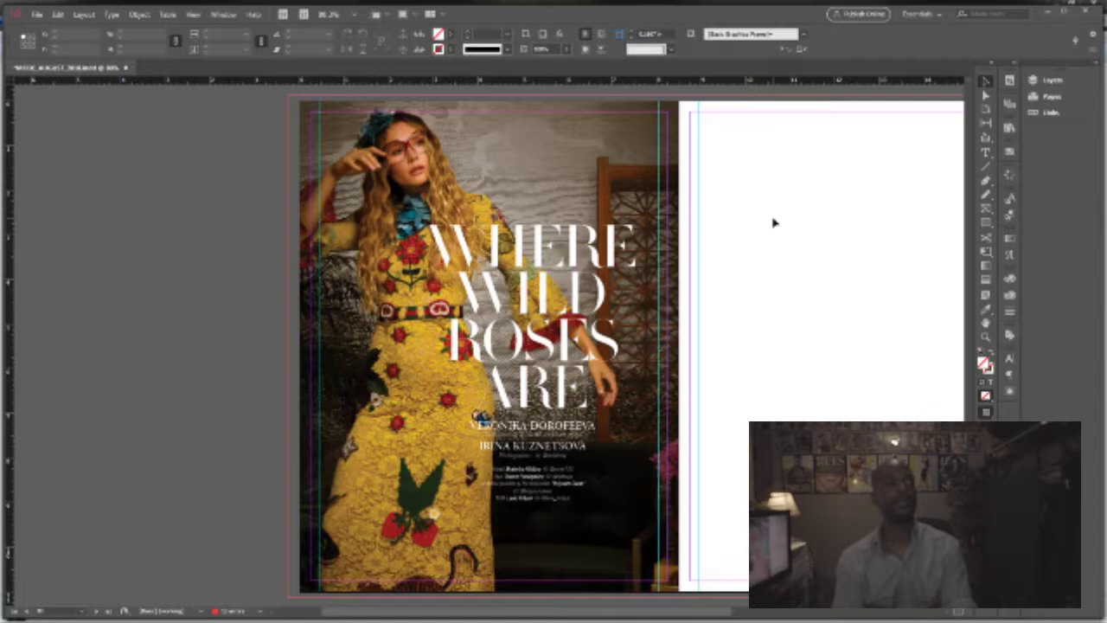
left_click_drag(753, 223, 553, 502)
left_click_drag(568, 257, 593, 327)
left_click(794, 250)
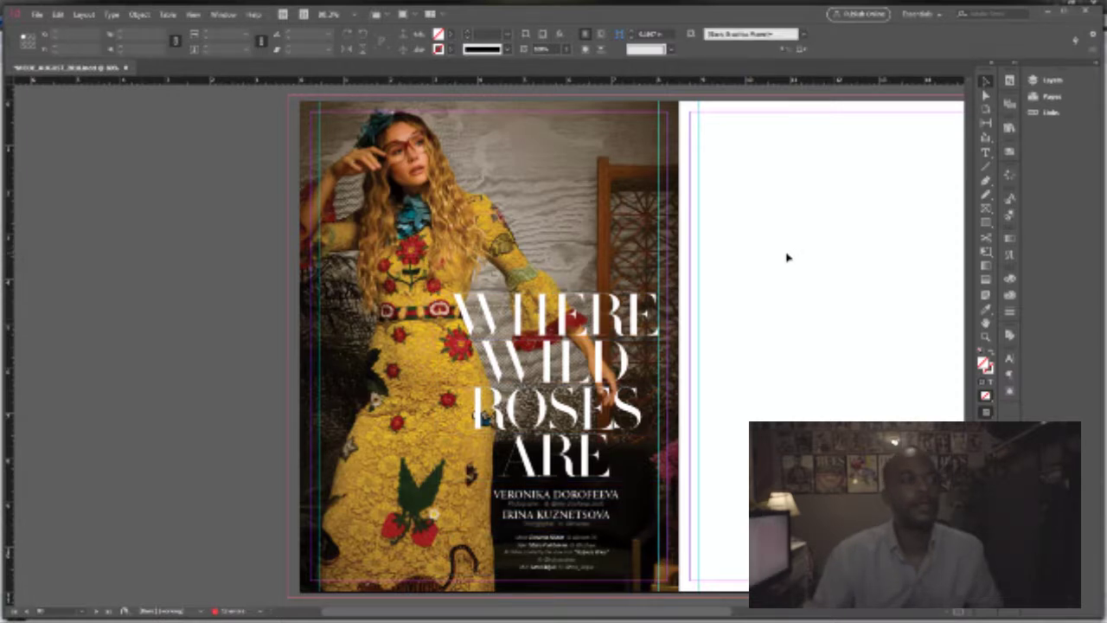
- Switch to the Gucci Revolution photo folder and preview the portrait and landscape shots for the editorial, enlarging the preview
scroll(652, 251, "right", 3)
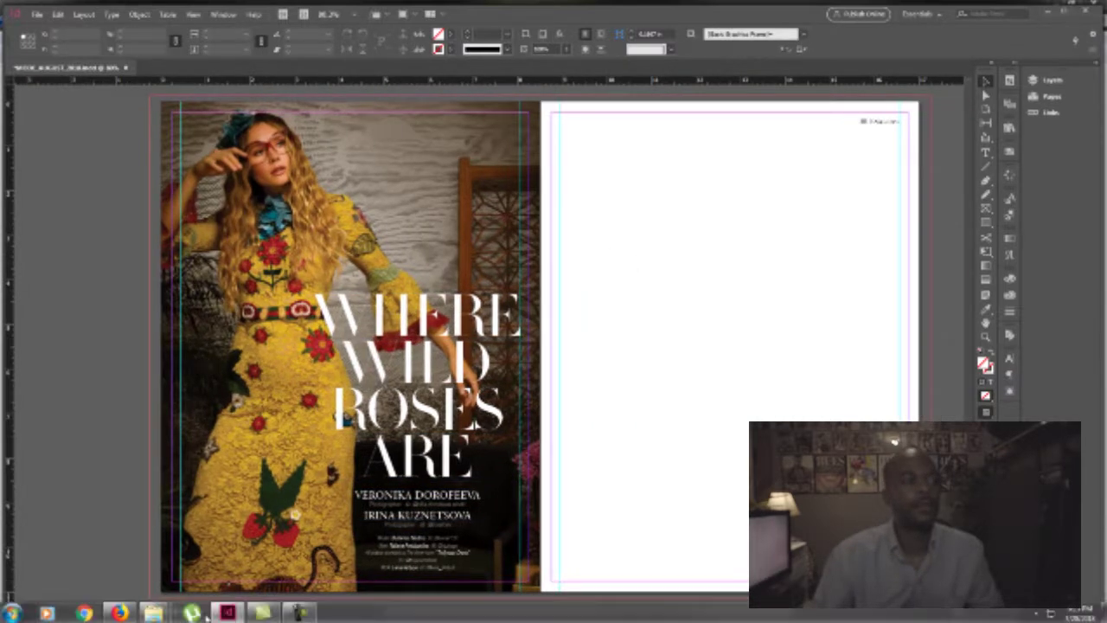
mouse_move(153, 612)
left_click(115, 566)
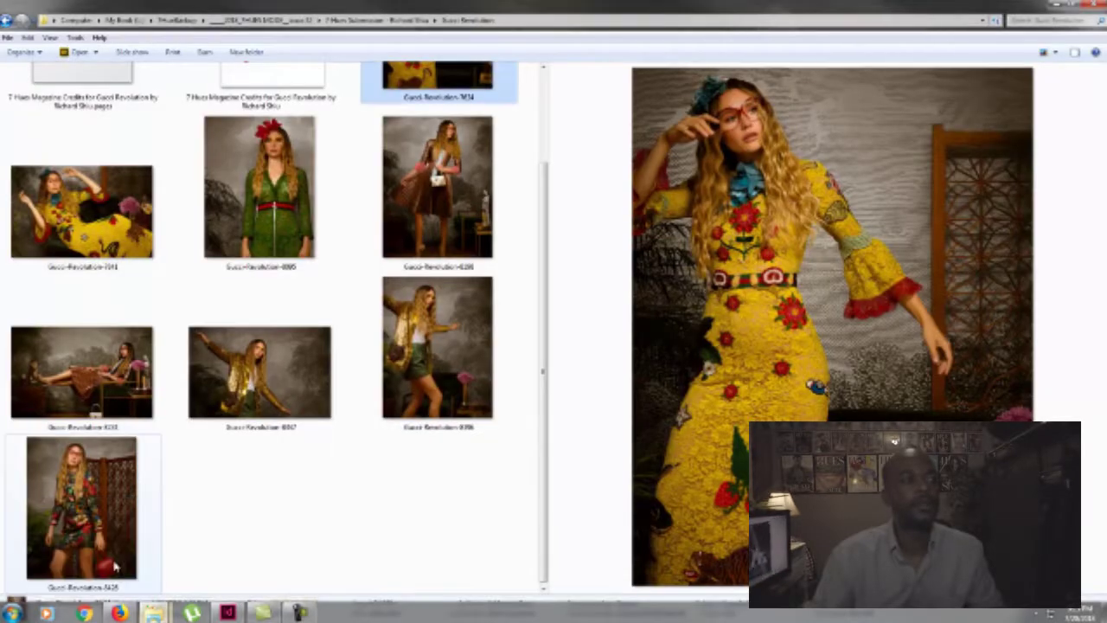
left_click(367, 426)
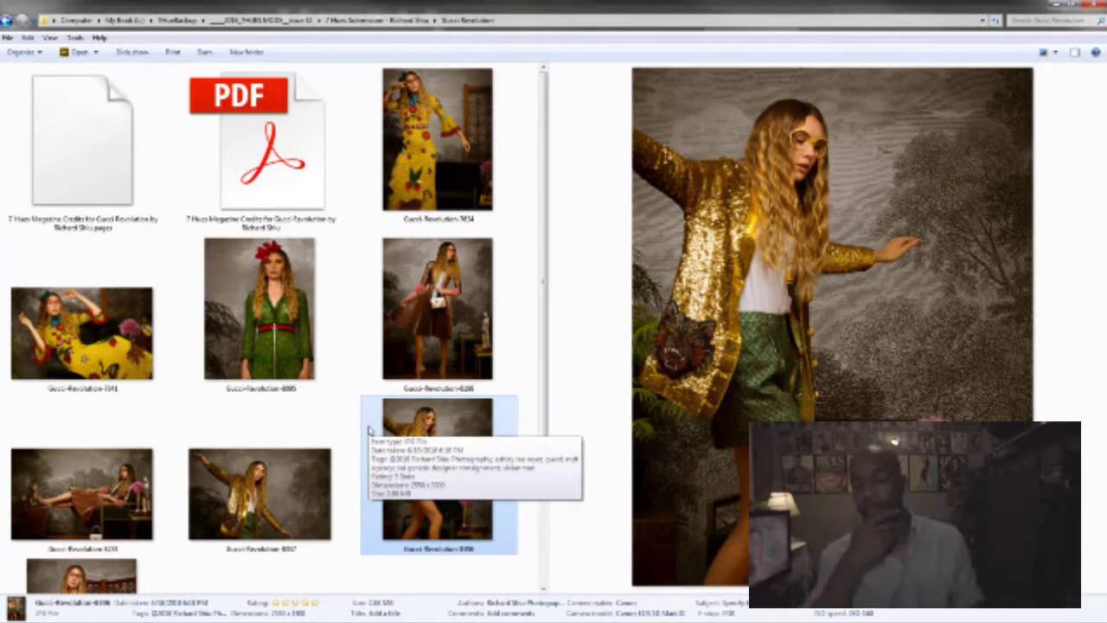
scroll(234, 459, "down", 3)
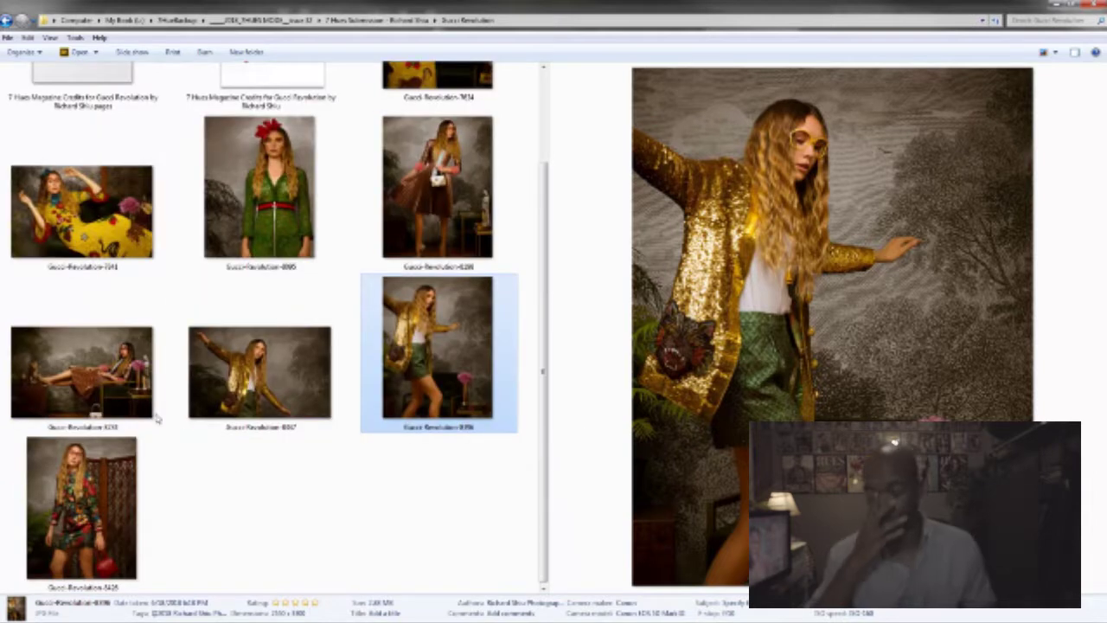
left_click(124, 390)
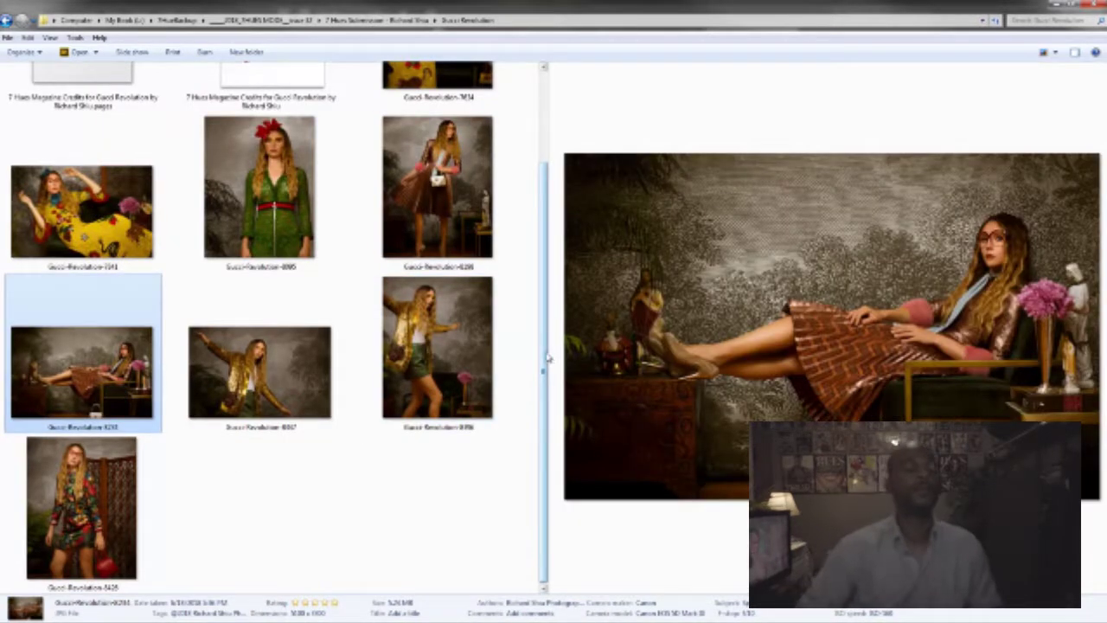
left_click_drag(537, 161, 446, 163)
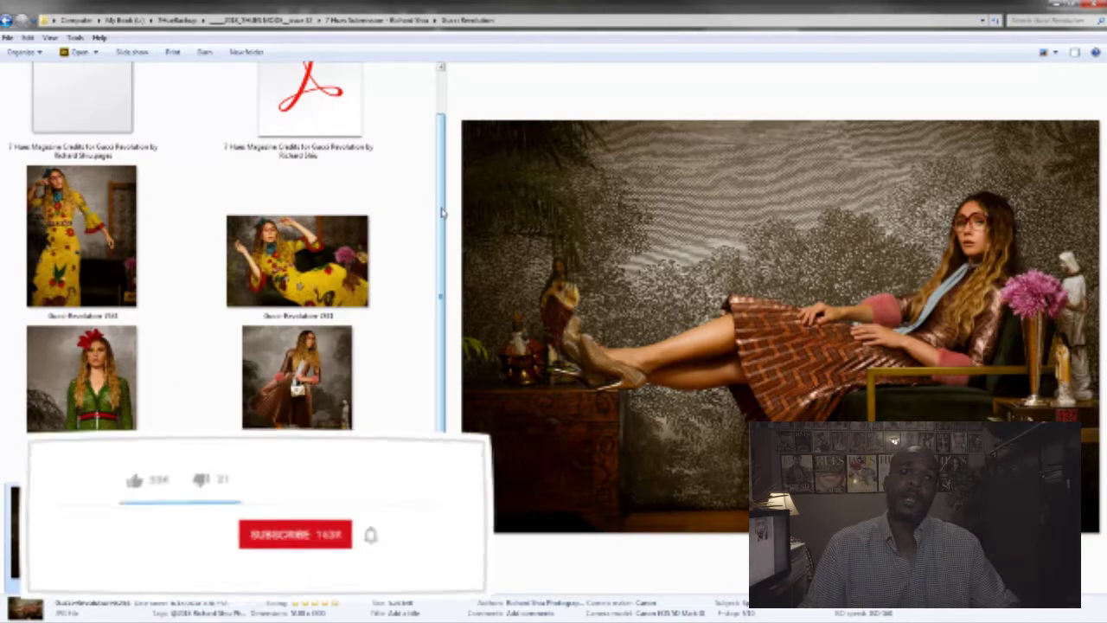
- Switch back to InDesign and view the spread pairing the green-dress photo with the brown pleated-skirt photo
left_click(227, 613)
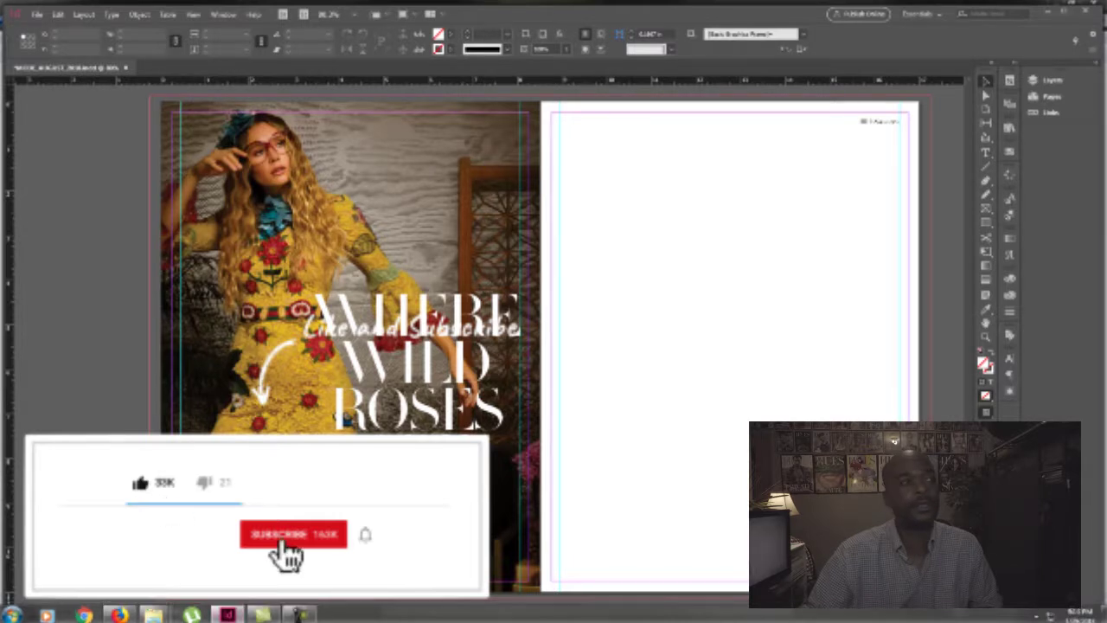
key("ctrl+minus")
key("ctrl+minus")
scroll(403, 355, "down", 3)
scroll(403, 356, "down", 5)
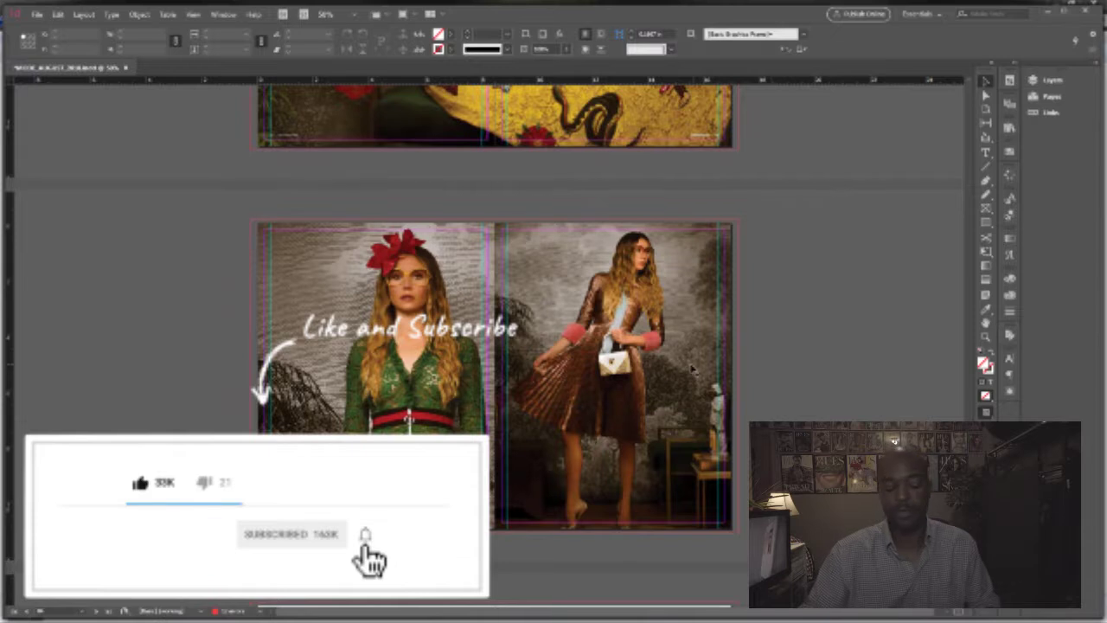
- Try moving the pleated-skirt and green-dress photos off their pages onto the pasteboard, returning each to its original place
left_click_drag(579, 328, 832, 330)
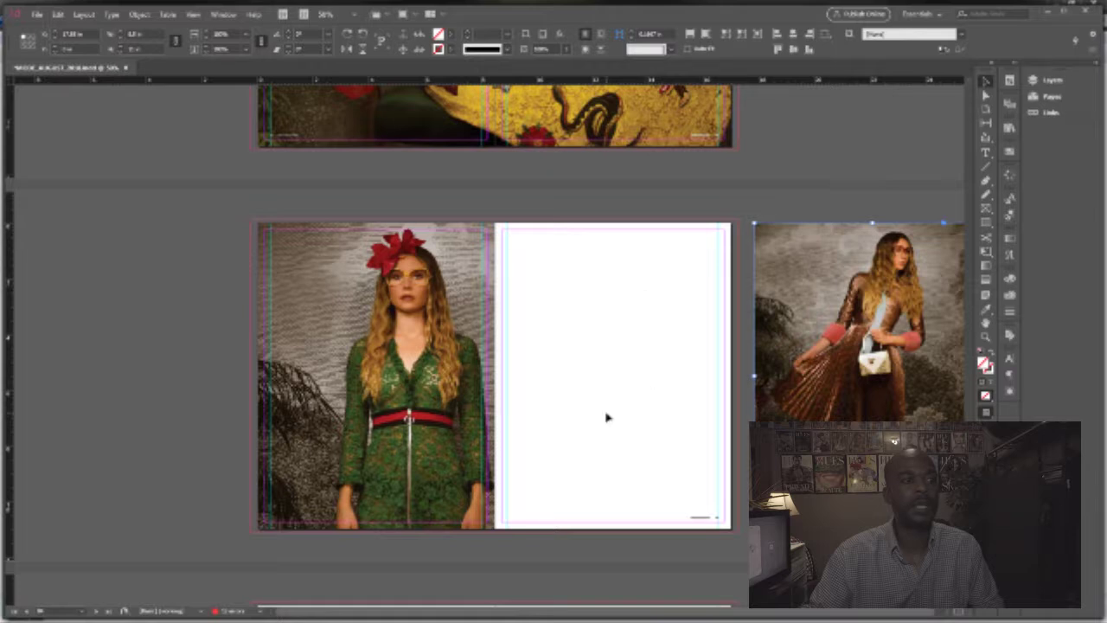
left_click_drag(864, 310, 605, 339)
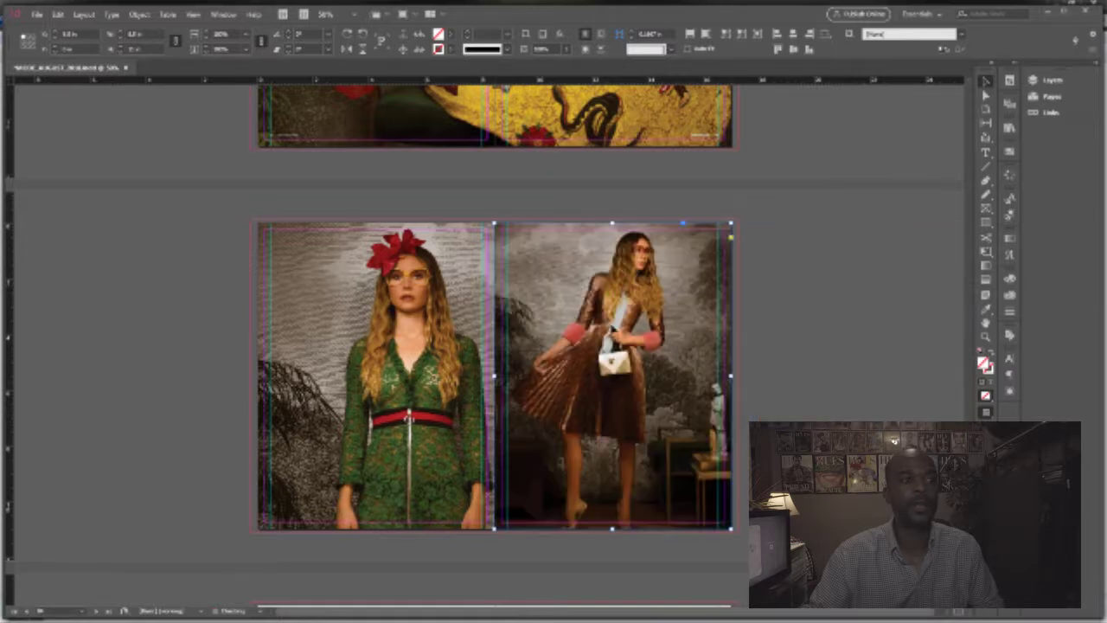
left_click(778, 371)
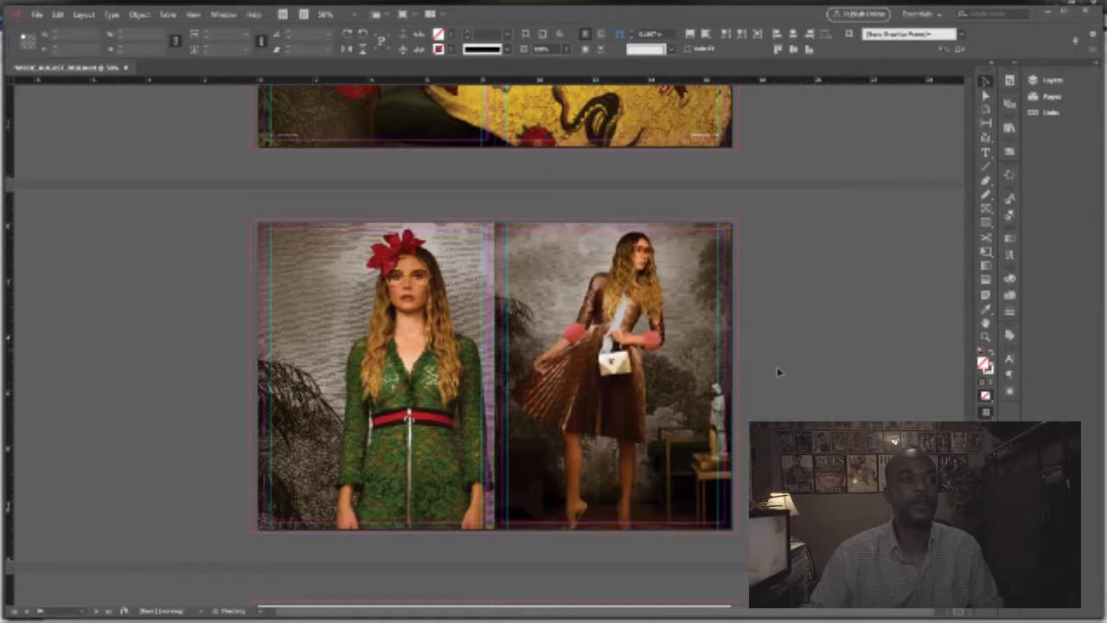
scroll(773, 388, "down", 4)
scroll(772, 388, "up", 3)
scroll(772, 389, "up", 1)
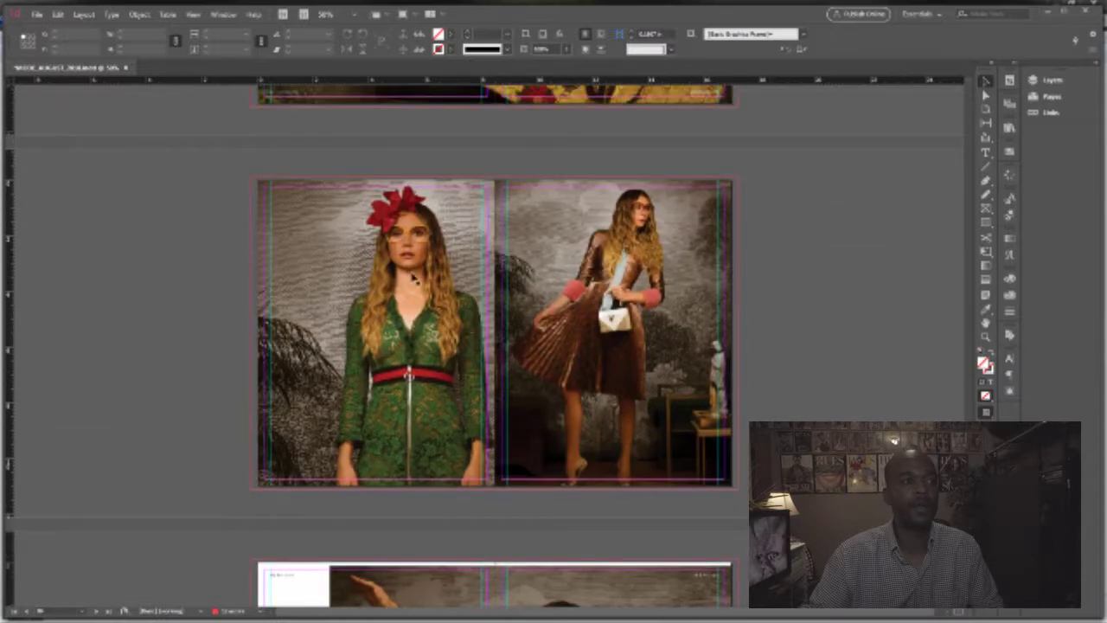
left_click_drag(403, 245, 205, 251)
key("ctrl+z")
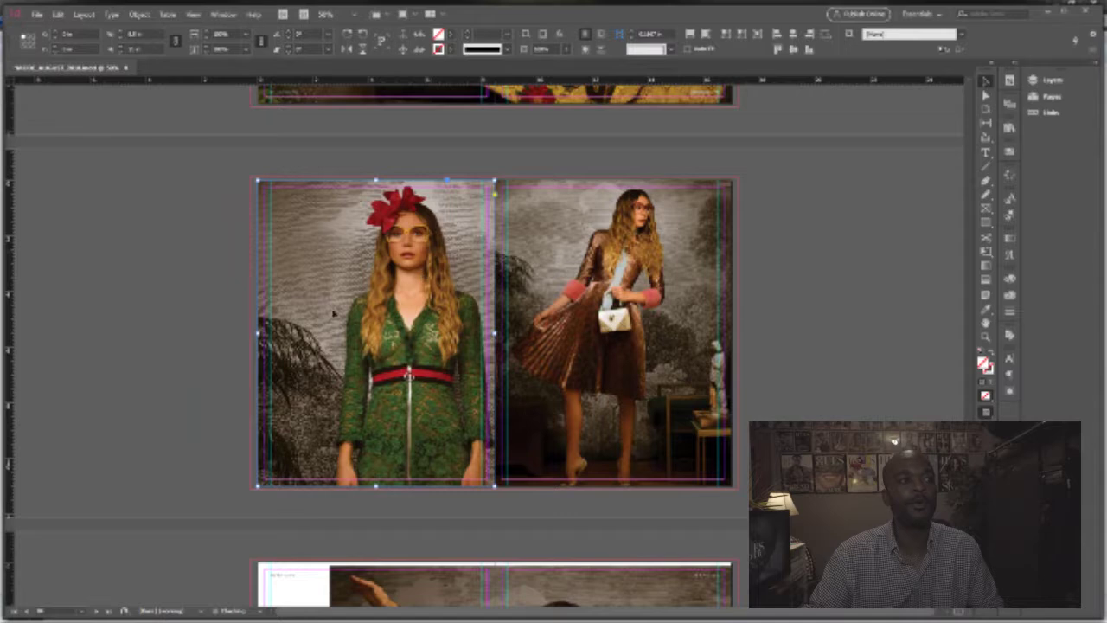
left_click(223, 340)
- Copy the multi-line credits block from the opening page and place it beside the model on the green-dress page
scroll(227, 342, "up", 5)
scroll(227, 342, "up", 7)
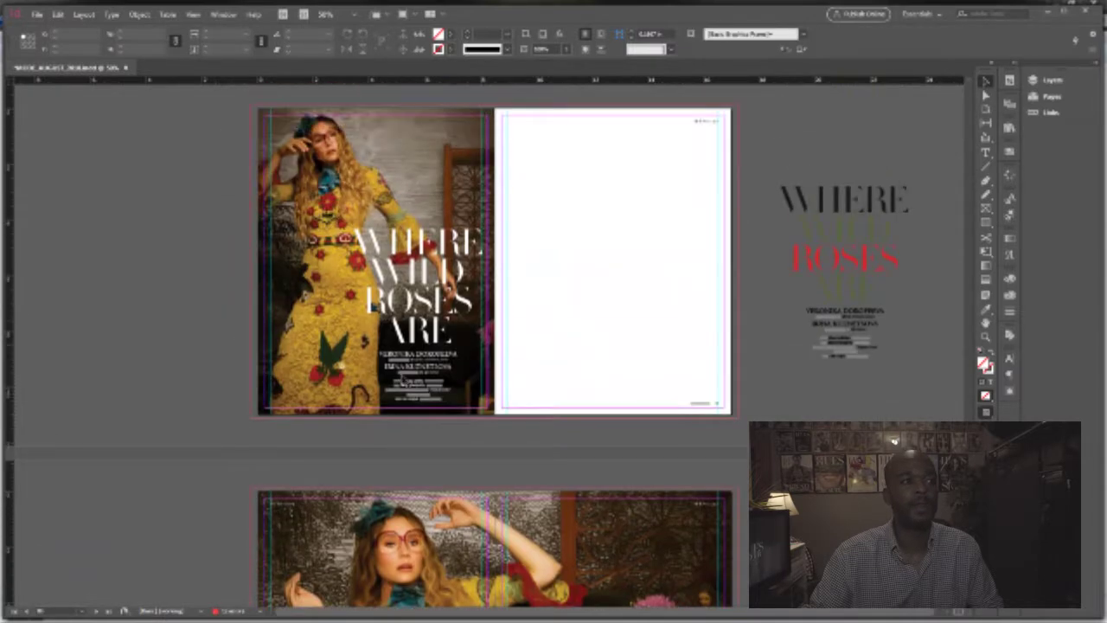
left_click(406, 387)
scroll(401, 389, "down", 12)
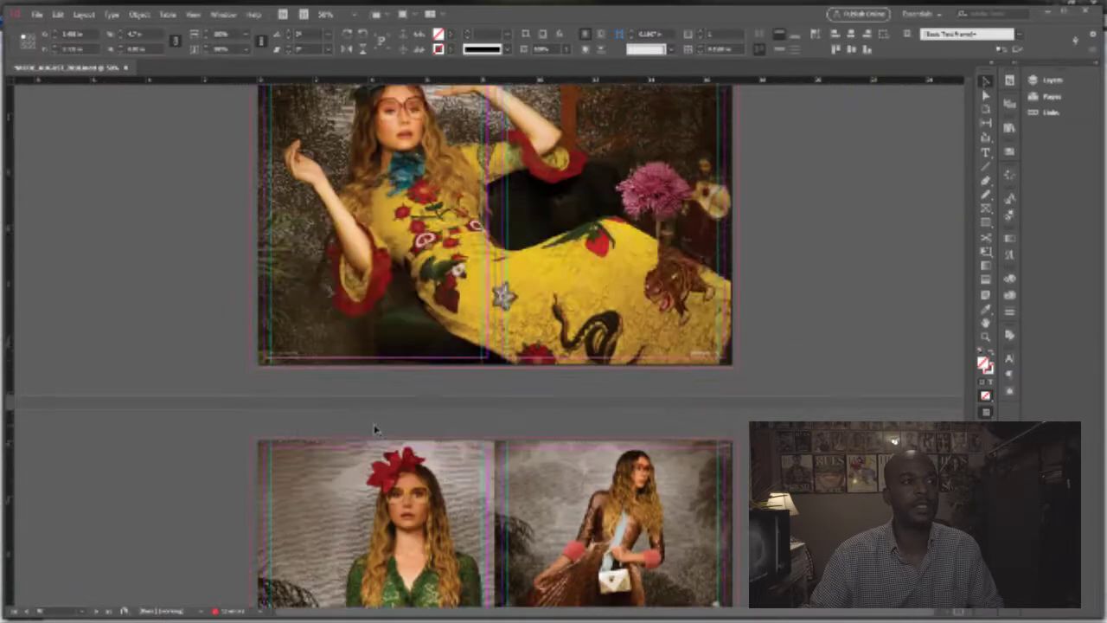
left_click(328, 303)
key("ctrl+v")
left_click_drag(456, 337, 313, 217)
right_click(315, 220)
left_click(316, 259)
key("ctrl+z")
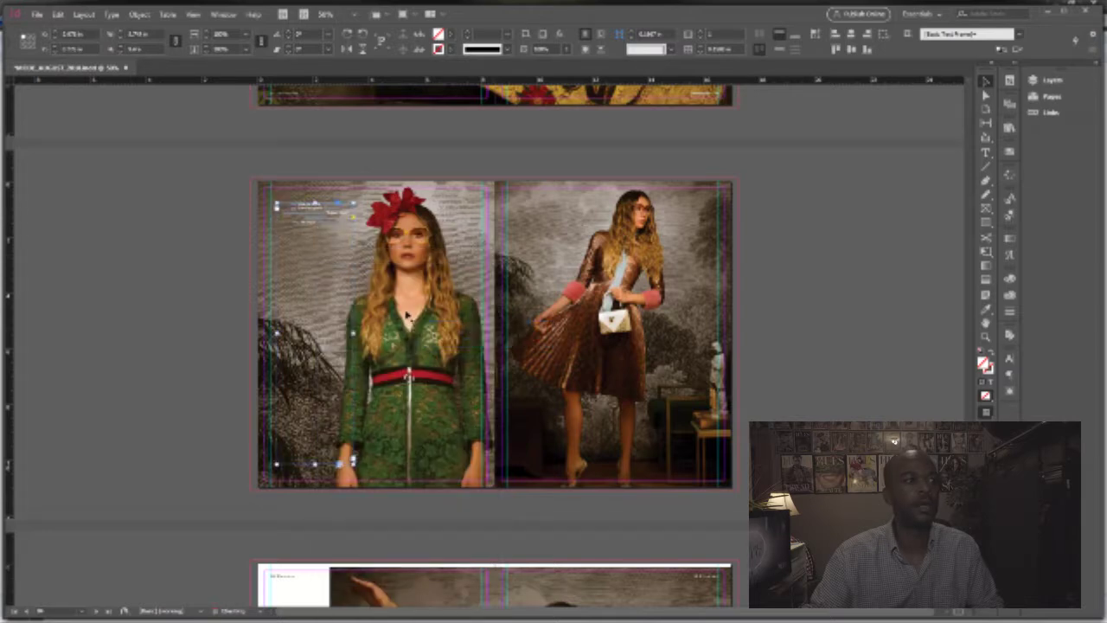
- Fill the rest of the copied text frame on the green-dress page with placeholder text and left-align its paragraphs
double_click(339, 297)
right_click(339, 298)
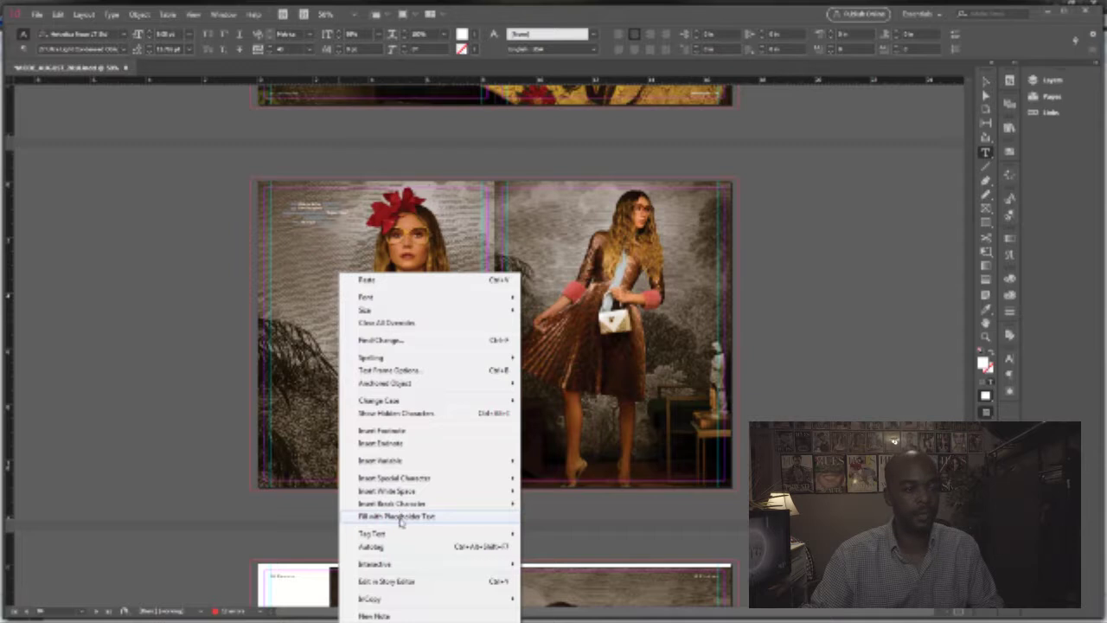
left_click(399, 516)
left_click(985, 80)
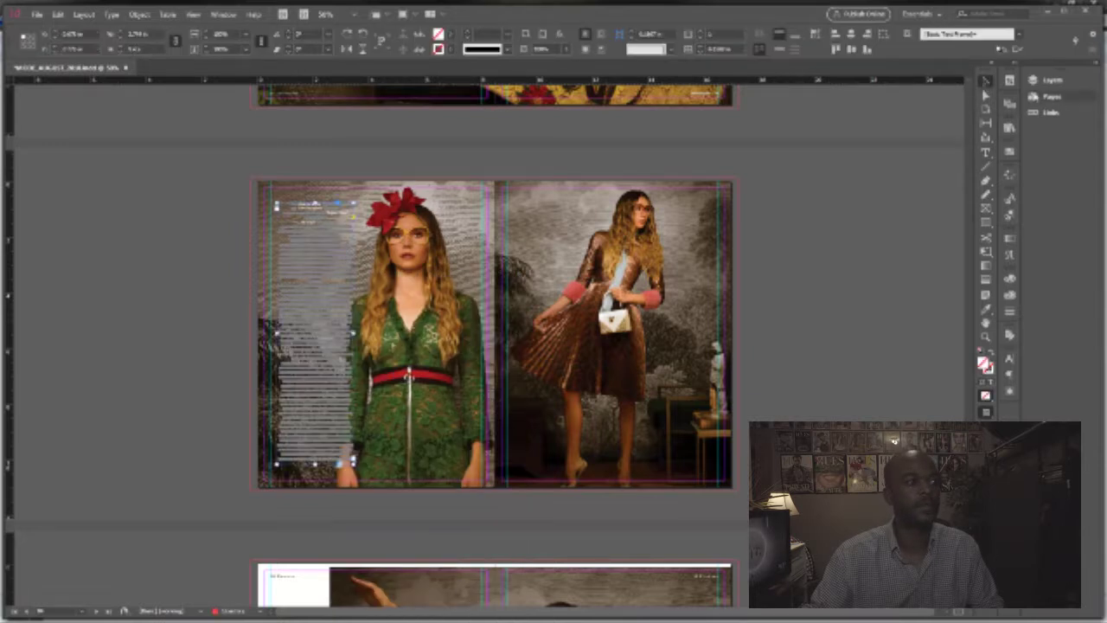
left_click(1009, 374)
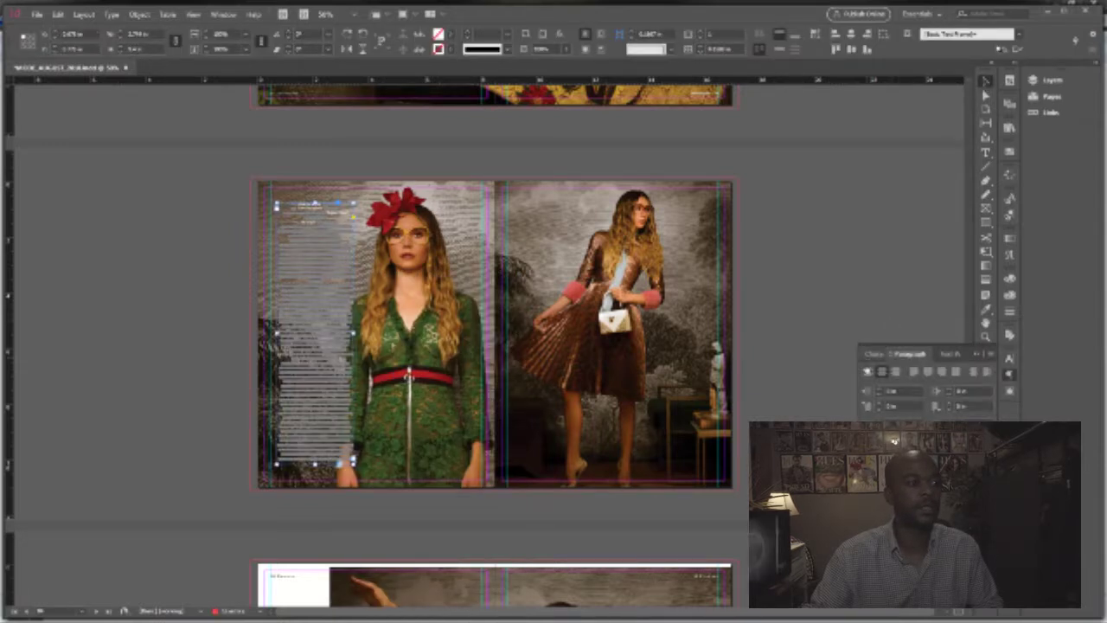
left_click(826, 250)
- Narrow the text frame on the green-dress page to about 2.2 in wide so it clears the model's sleeve
left_click(483, 294, "ctrl")
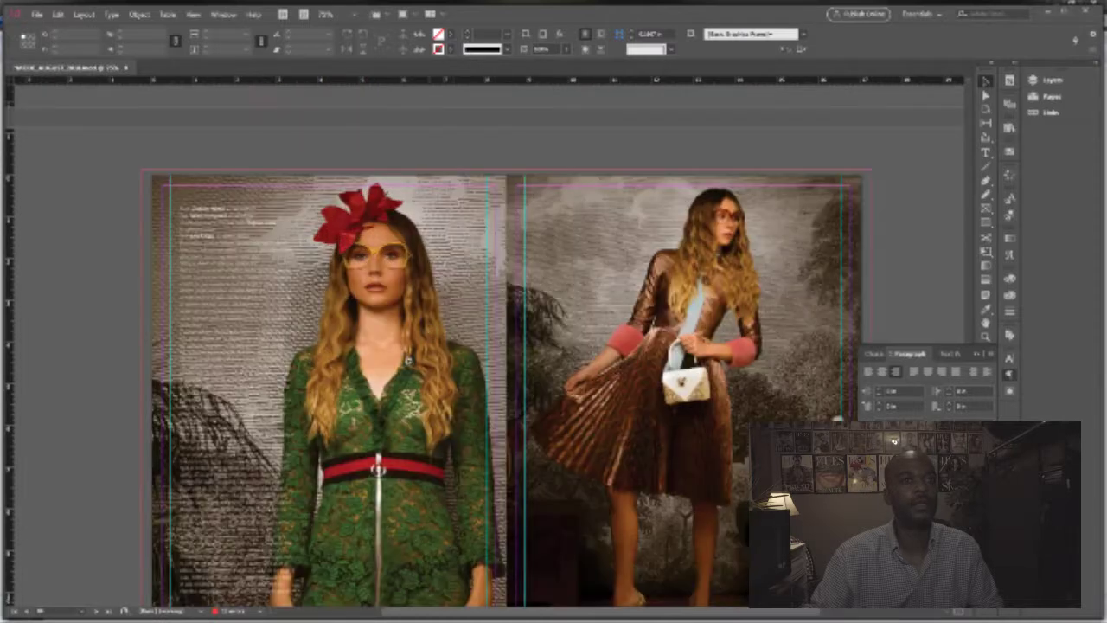
key("ctrl+equal")
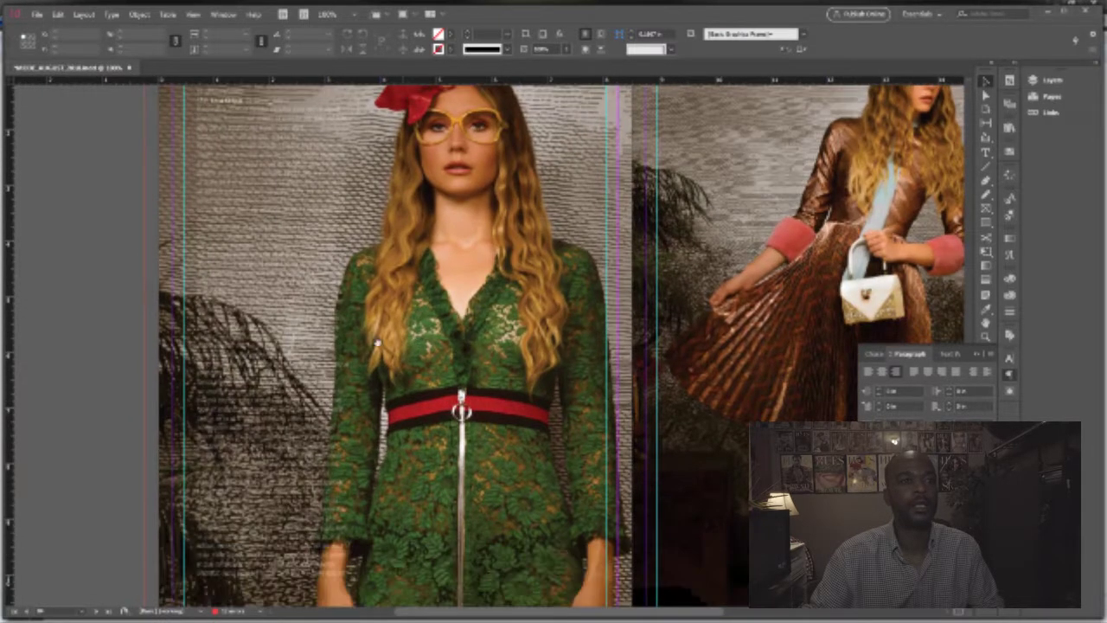
left_click(333, 313)
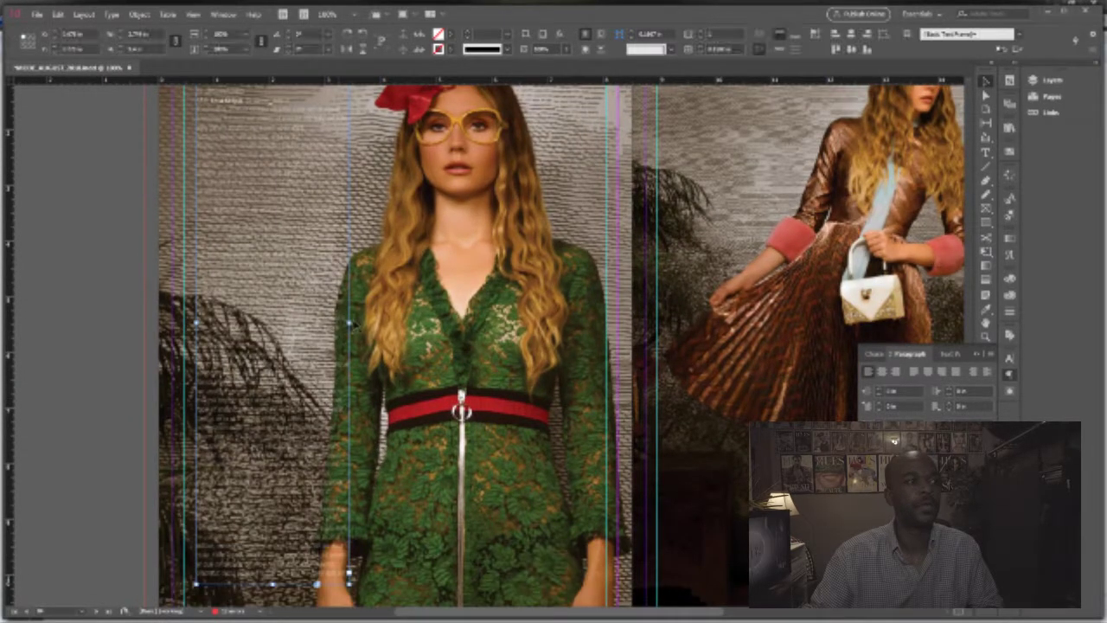
left_click_drag(350, 324, 321, 336)
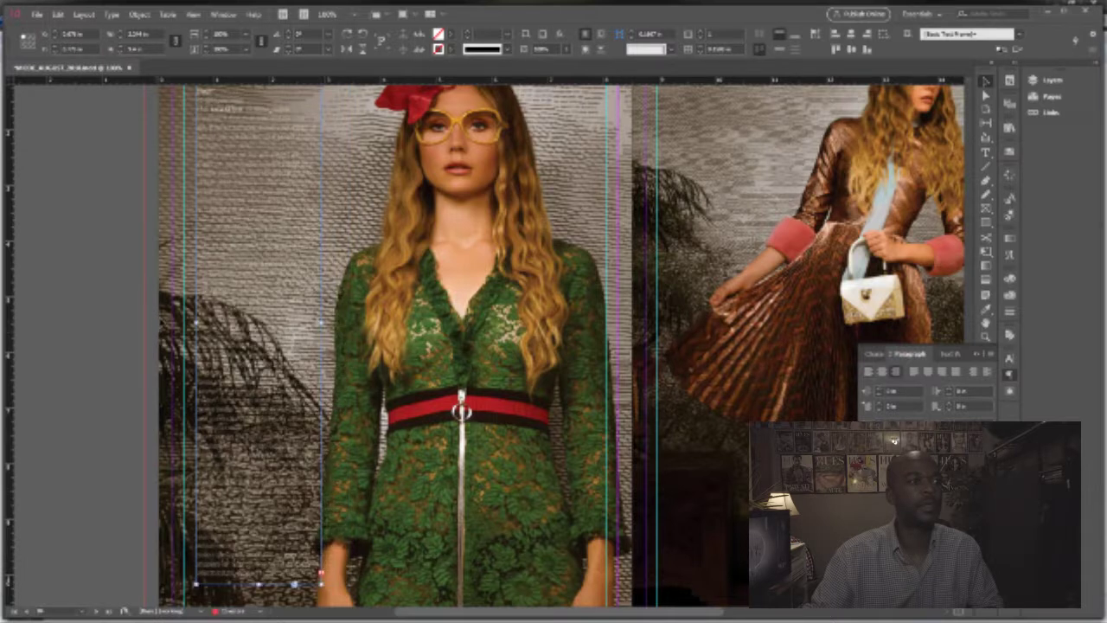
left_click(158, 322)
- Draw a full-height rectangle about 3.3 in wide over the text column of the green-dress page, extending into the bleed
scroll(285, 341, "up", 3)
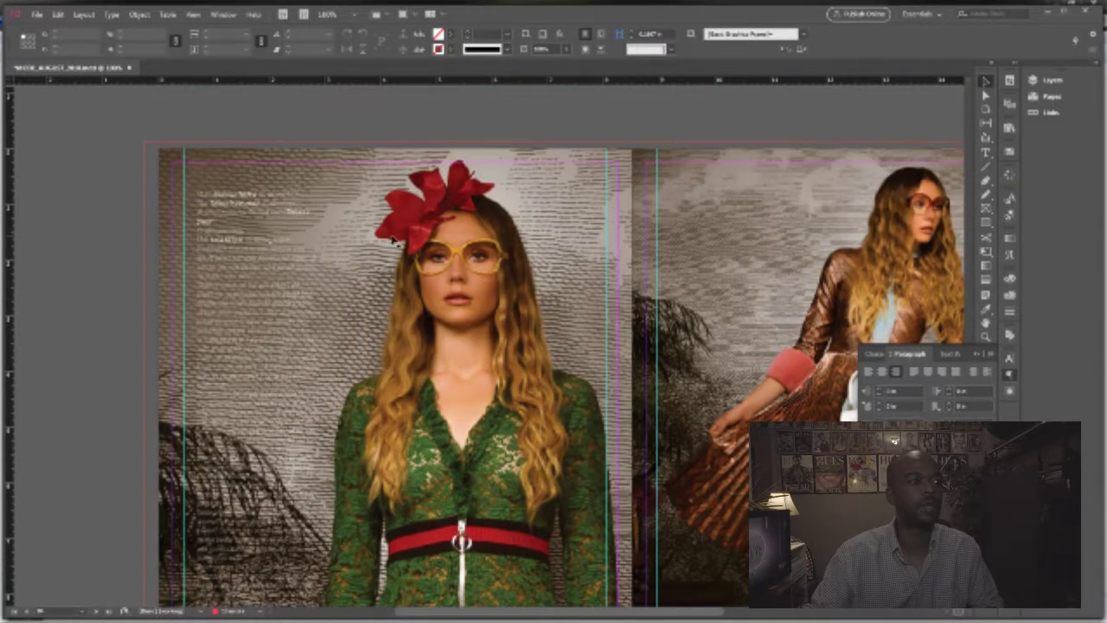
scroll(390, 241, "down", 3)
scroll(390, 246, "down", 2)
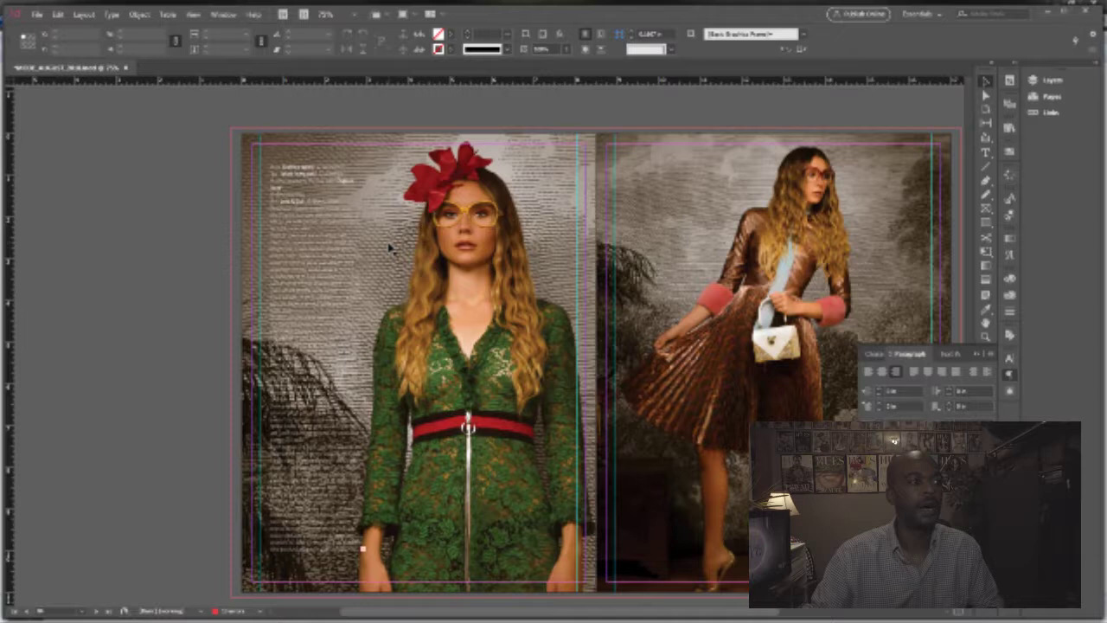
key("m")
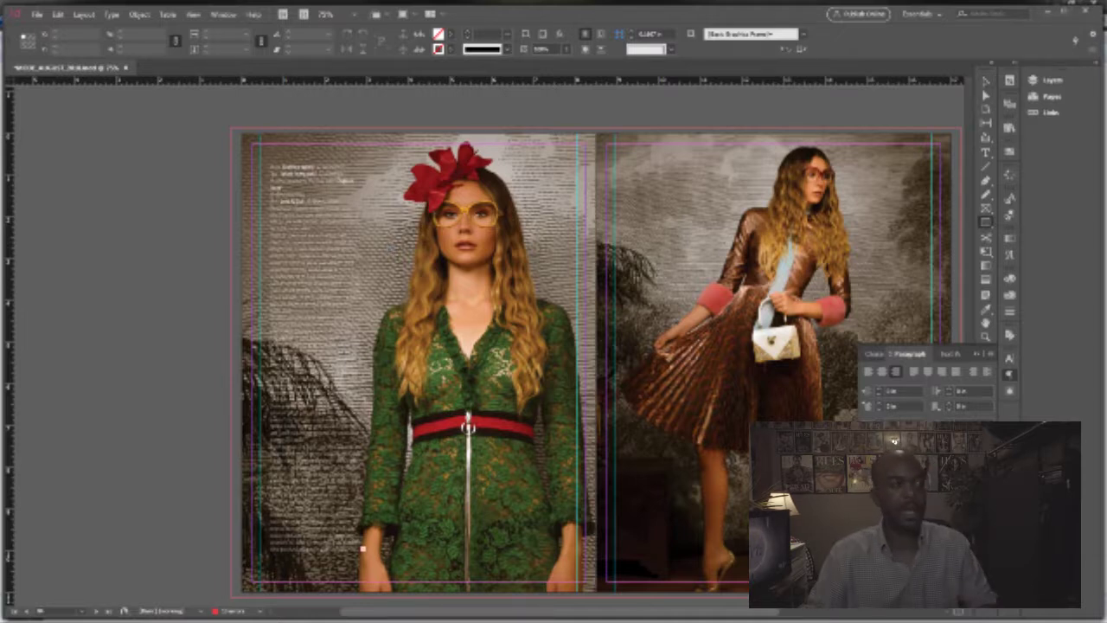
scroll(370, 544, "down", 2)
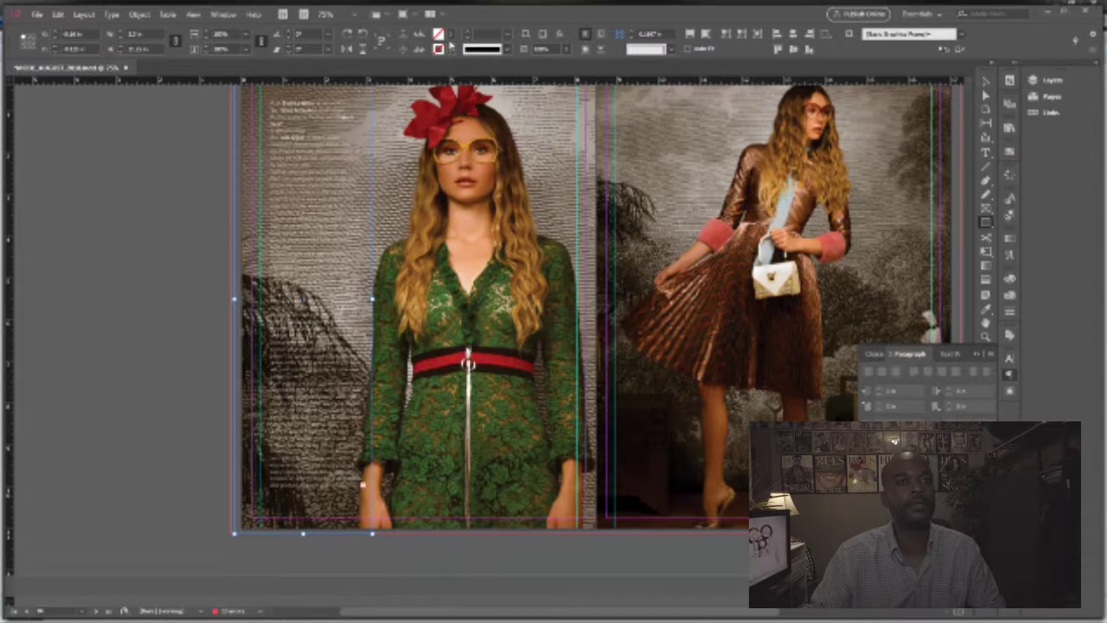
- Fill the rectangle with black and apply a linear Gradient Feather with its midpoint moved to about 79%
left_click(441, 34)
left_click(345, 108)
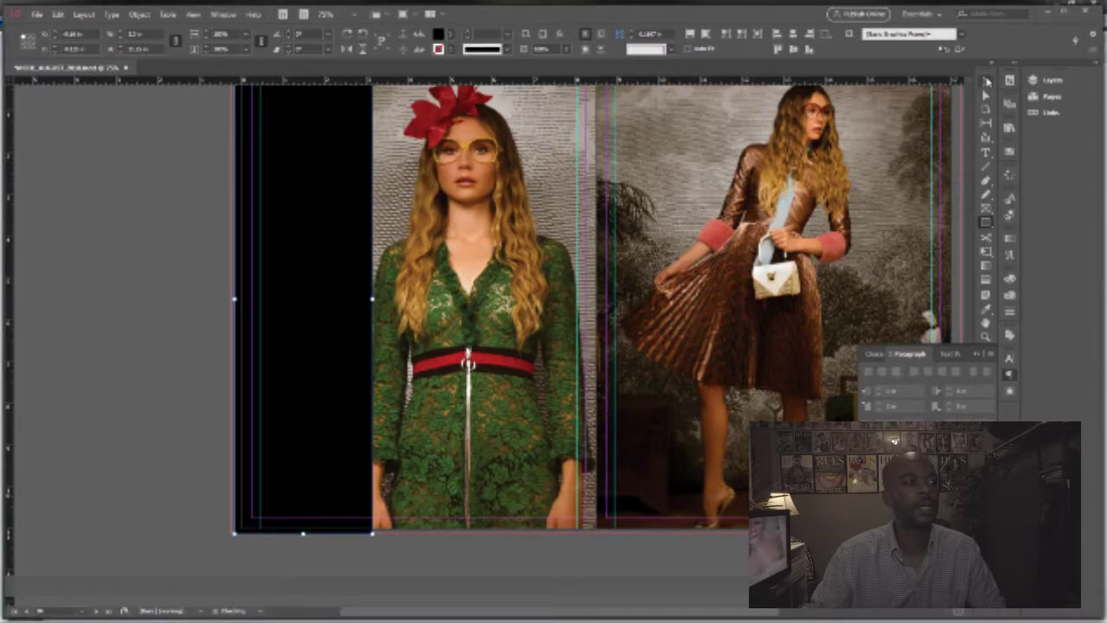
right_click(316, 229)
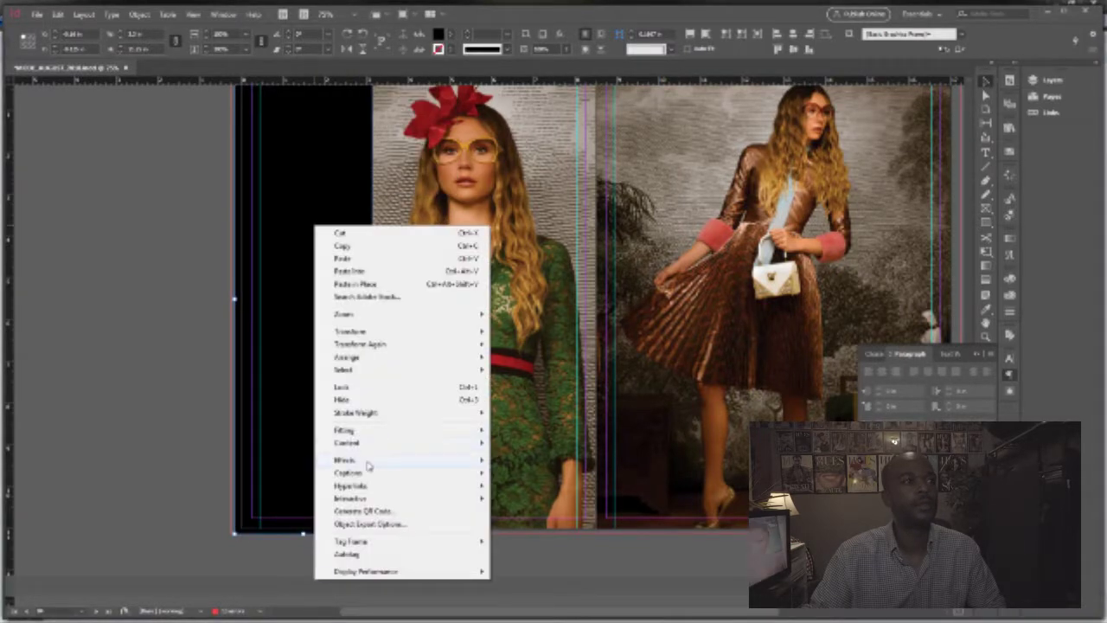
mouse_move(367, 464)
left_click(216, 580)
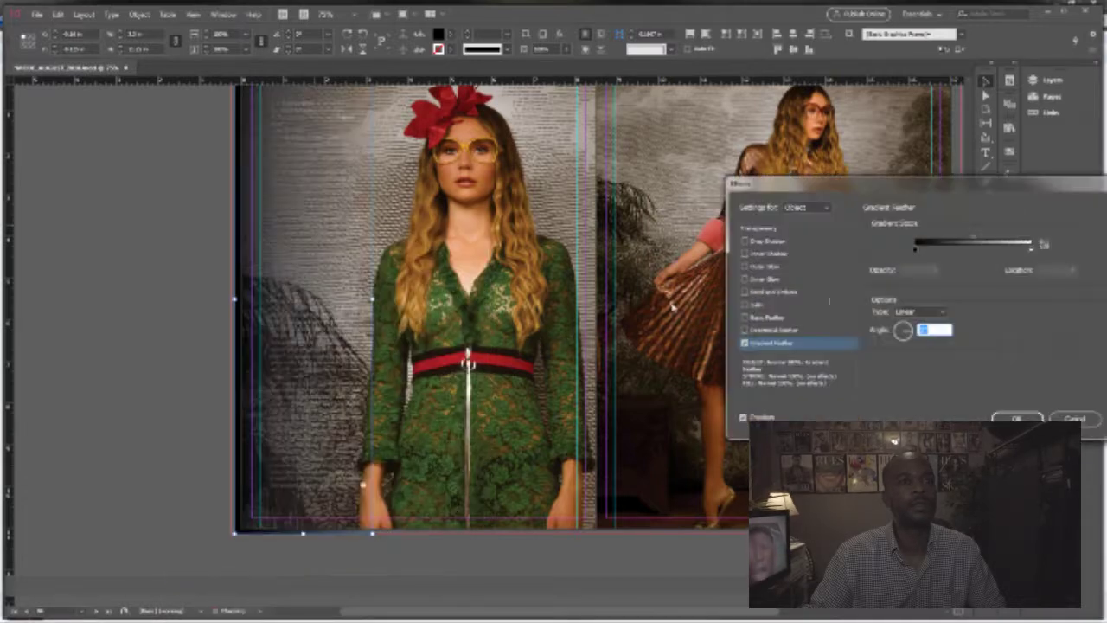
left_click_drag(990, 241, 1010, 241)
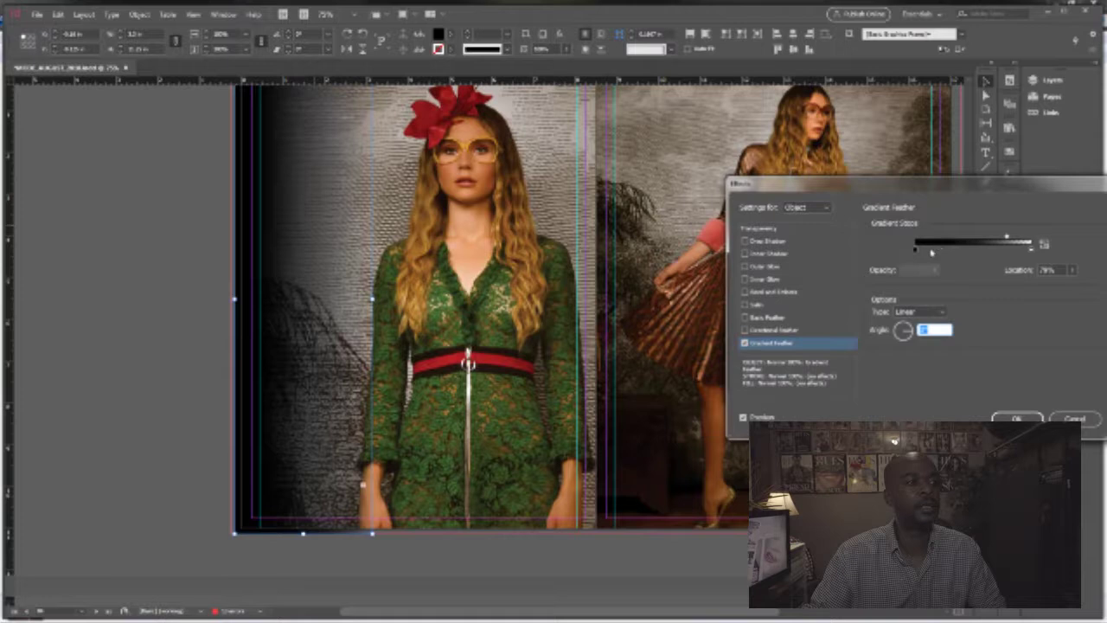
left_click_drag(921, 250, 1013, 239)
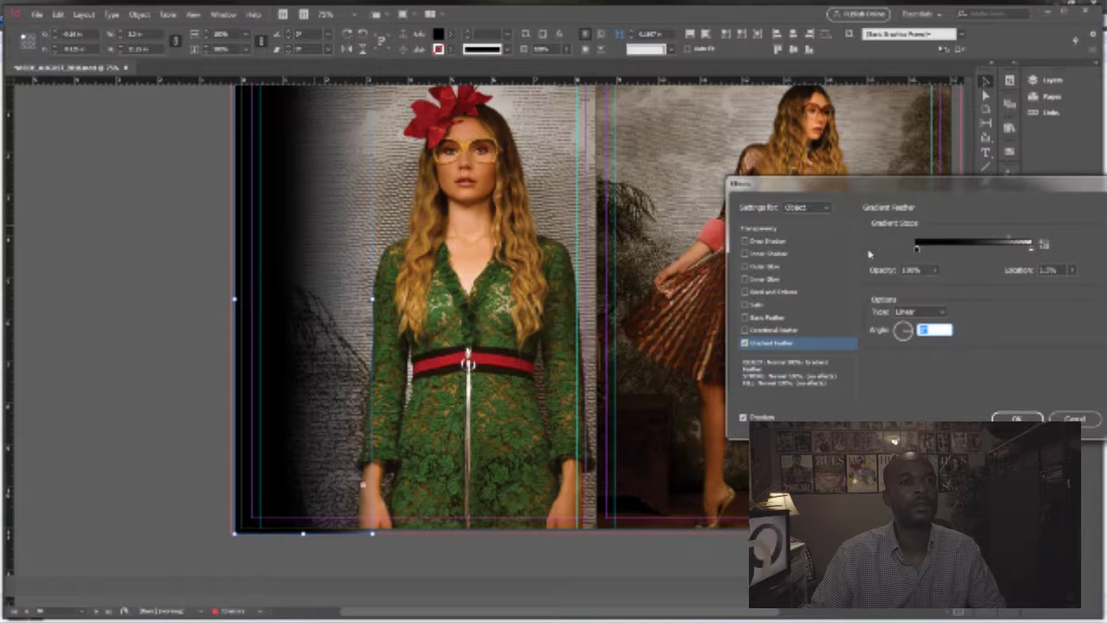
left_click(1017, 417)
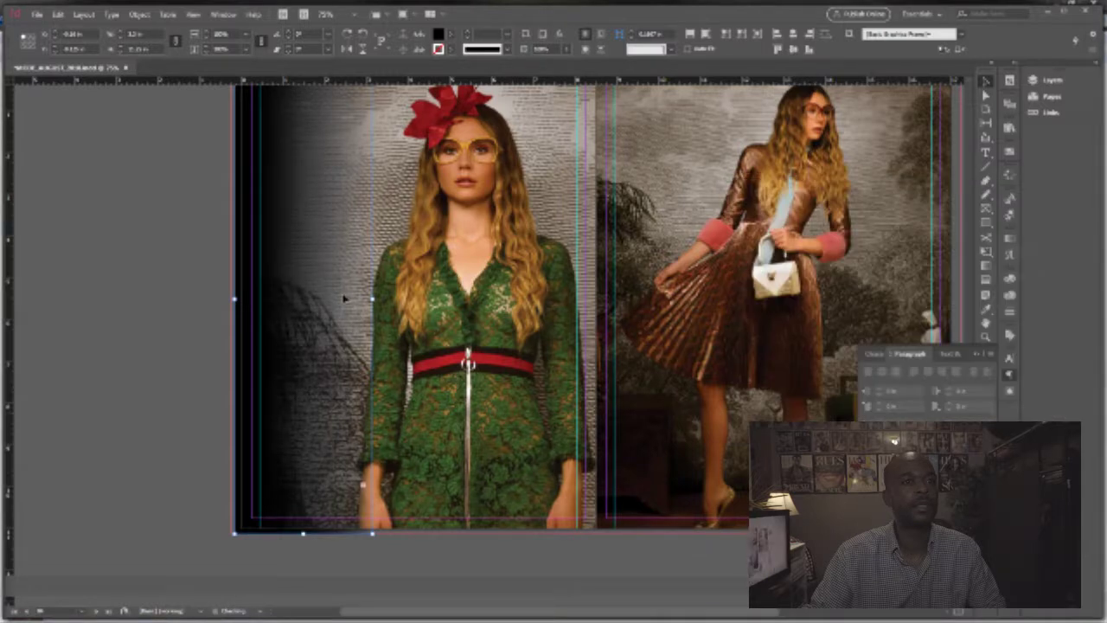
- Widen the feathered rectangle to about 4.5 in and change its fill to rich black by raising the CMYK inks to 100%
left_click_drag(372, 298, 424, 298)
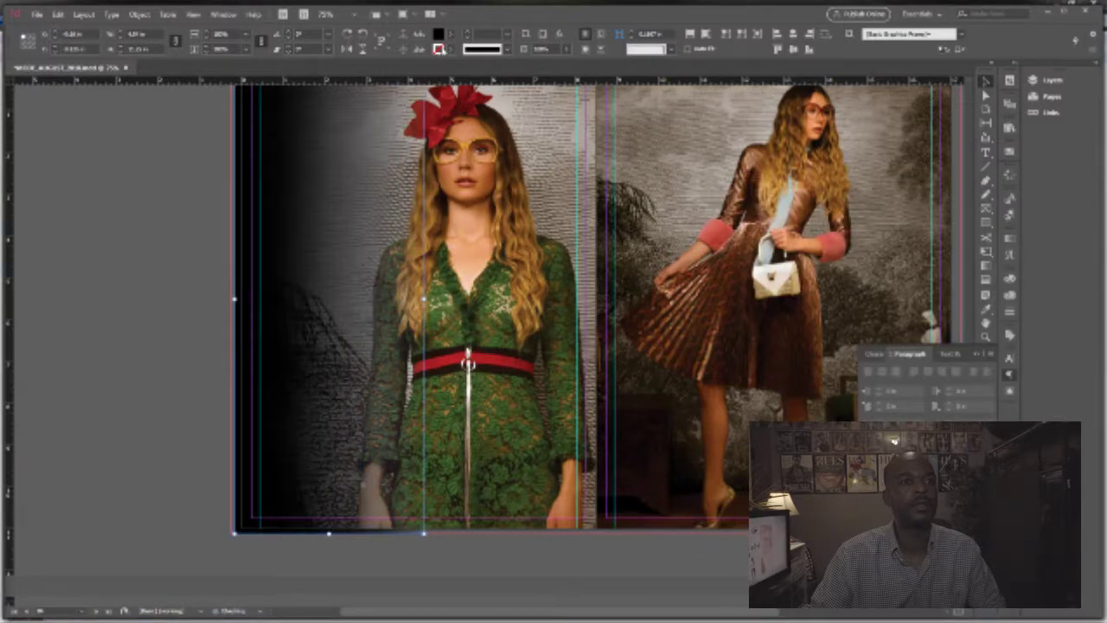
double_click(438, 39)
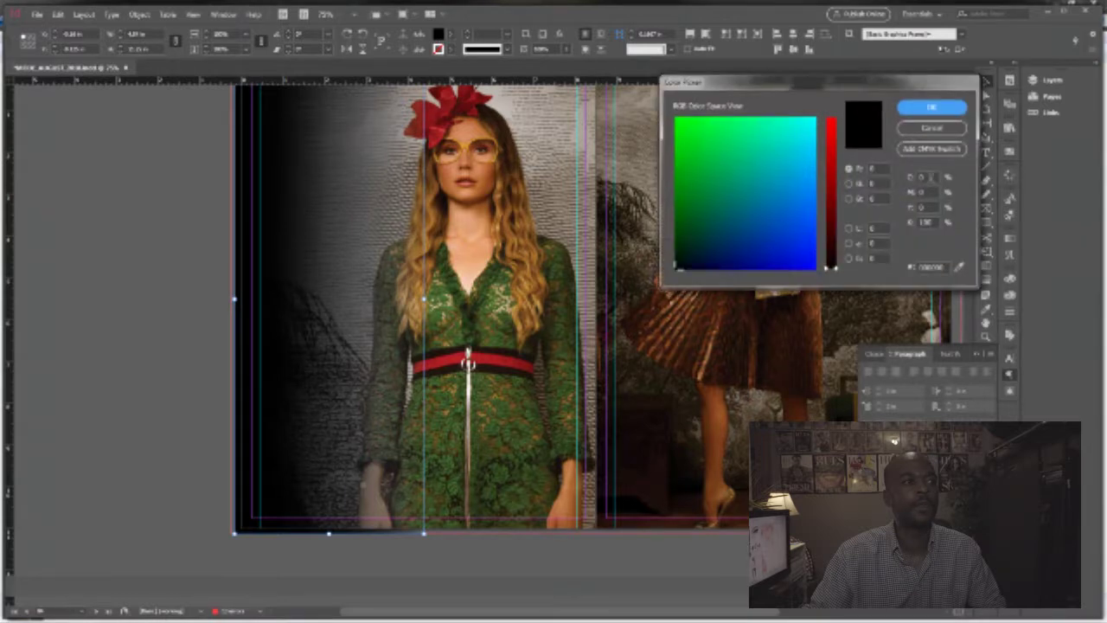
left_click_drag(930, 178, 868, 187)
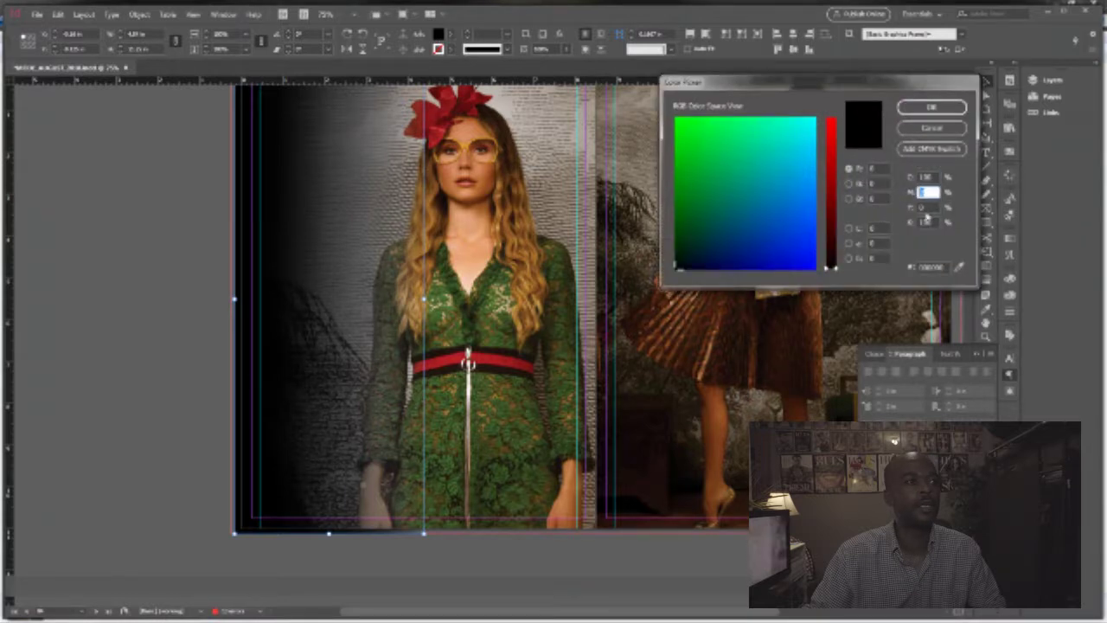
type("100")
left_click(922, 109)
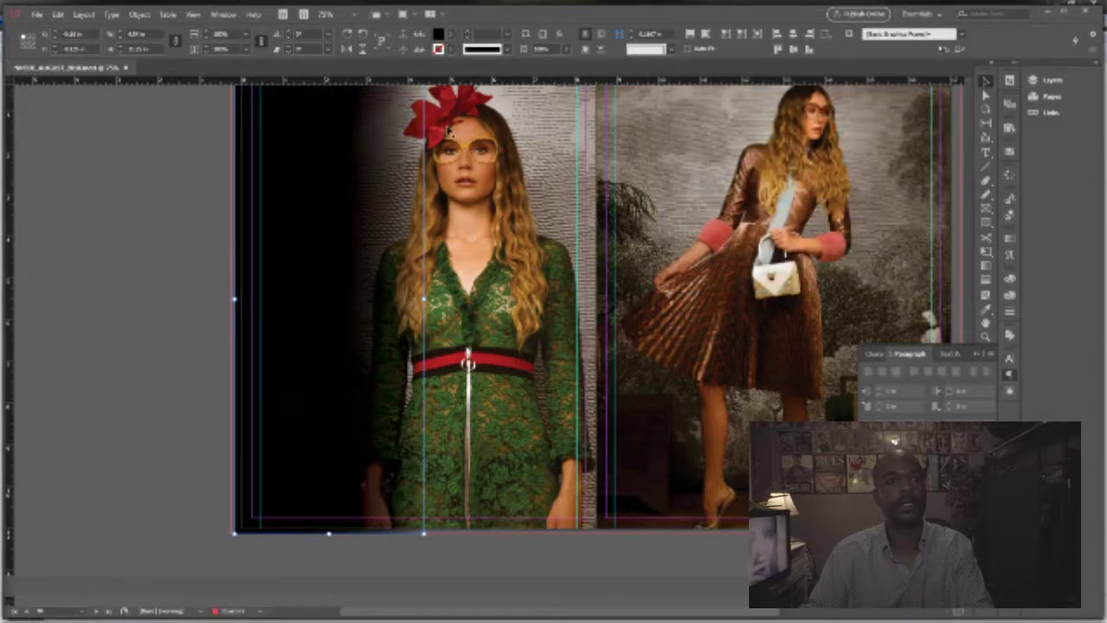
- Send the gradient rectangle behind the text column and lower its opacity to about 40%
key("ctrl+[")
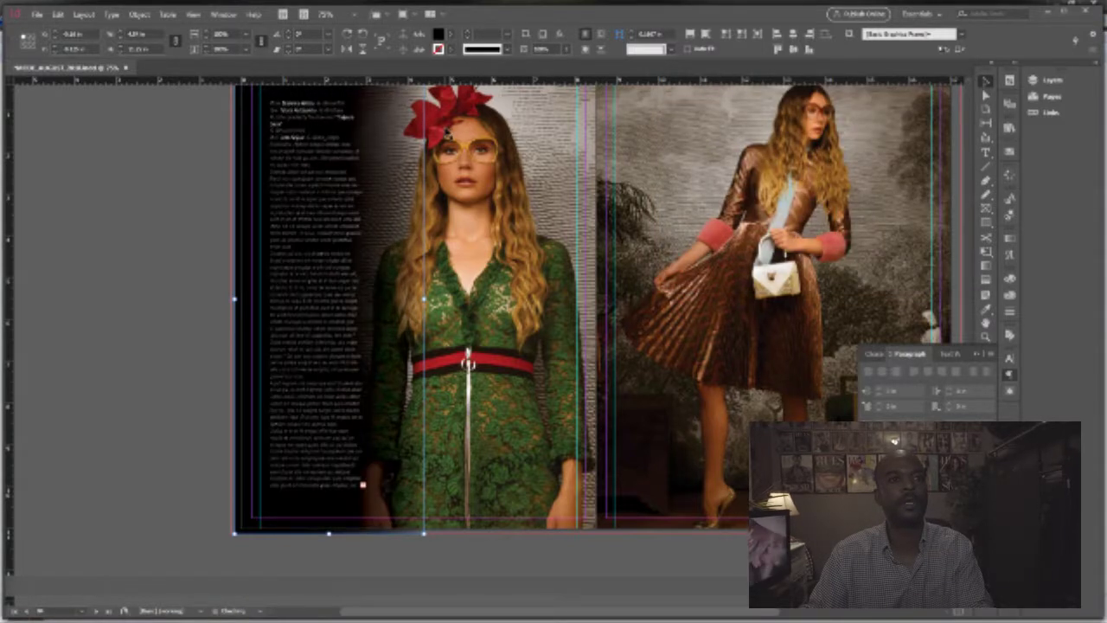
left_click(566, 49)
left_click(543, 65)
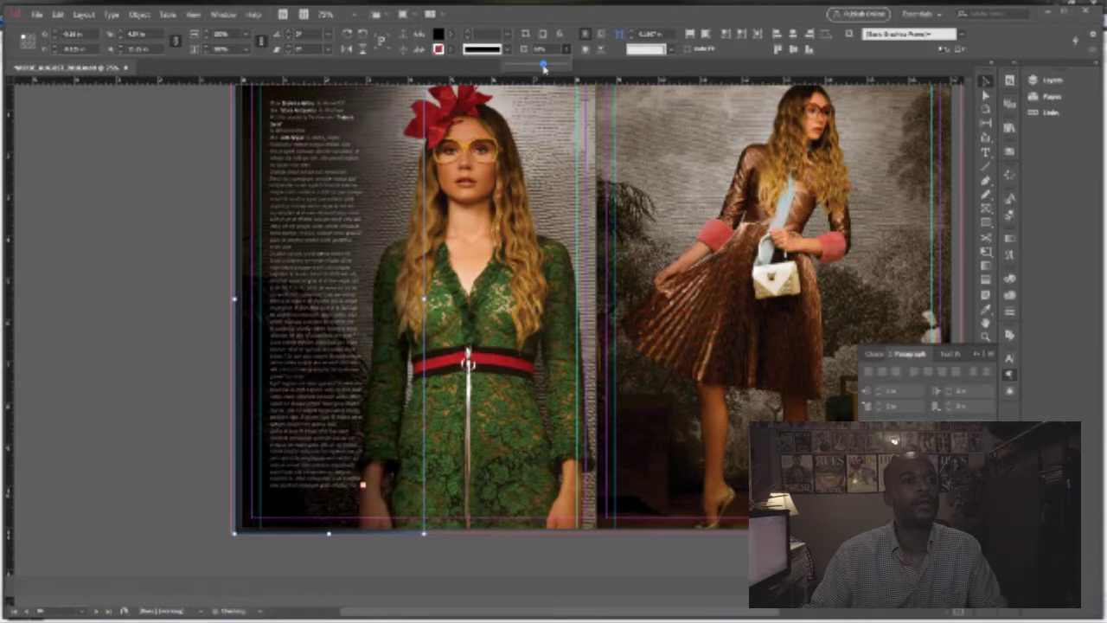
left_click_drag(543, 68, 531, 68)
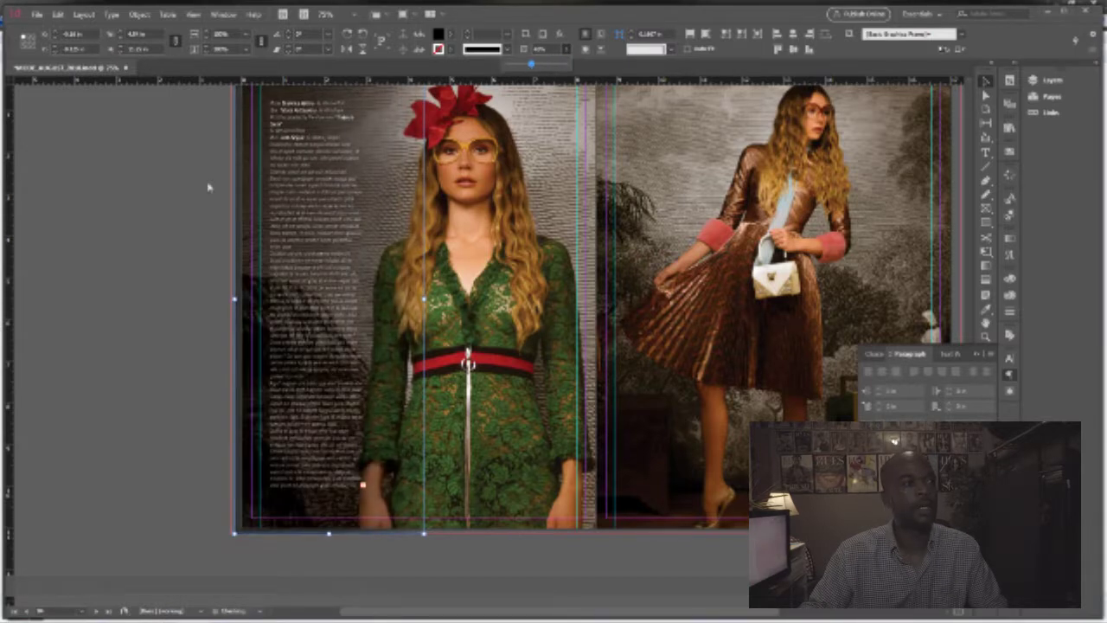
- Narrow the gradient rectangle on the green-dress page to about 3.5 in so it mostly clears the model
left_click(425, 300)
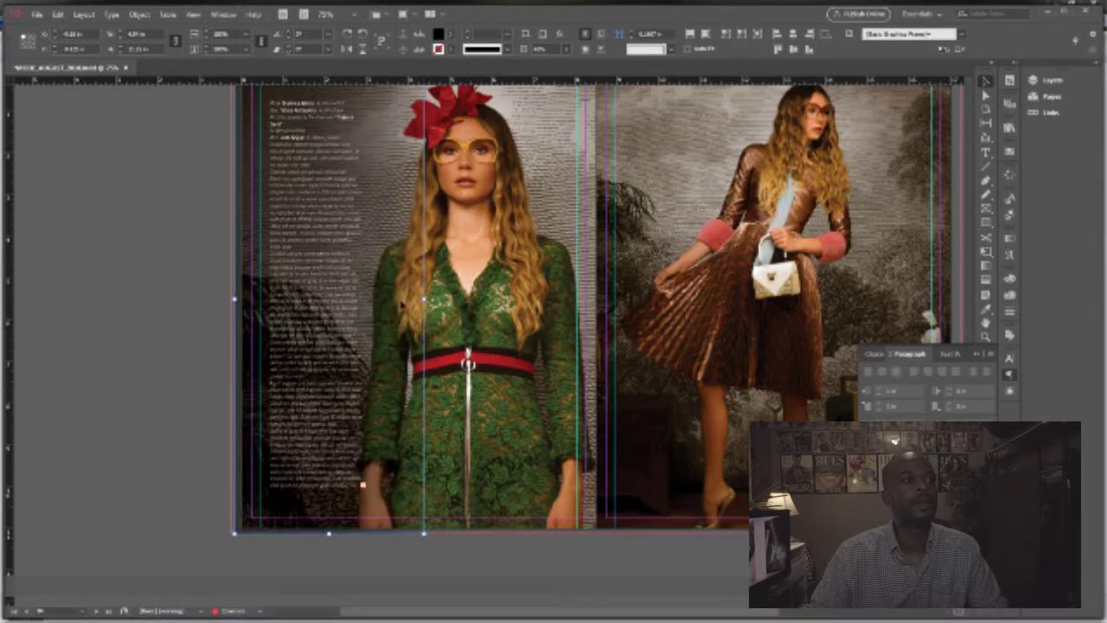
left_click_drag(424, 300, 380, 299)
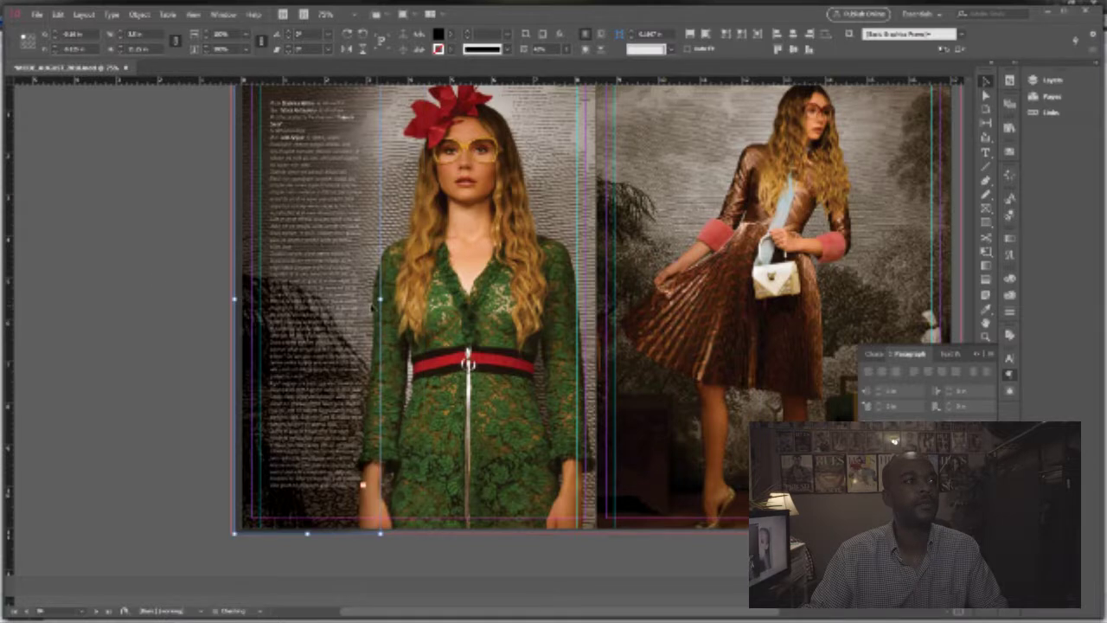
left_click(146, 276)
- Move the white title and all credits off the opening photo onto the pasteboard beside the page, leaving the photo in place
scroll(146, 276, "up", 2)
scroll(481, 361, "down", 1)
left_click_drag(511, 357, 365, 347)
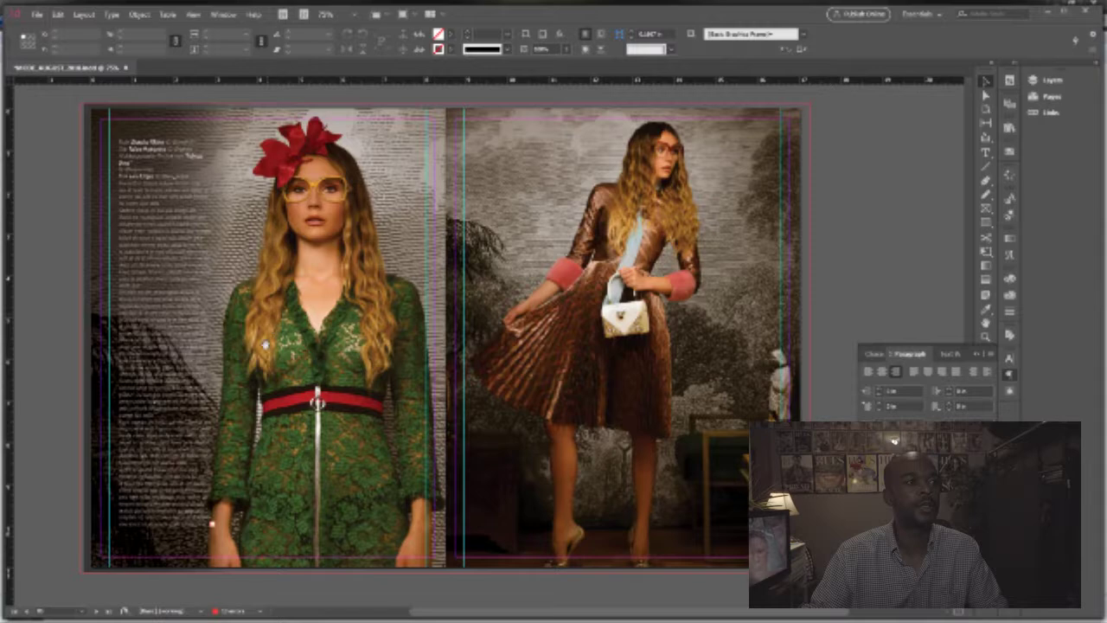
scroll(264, 288, "up", 1)
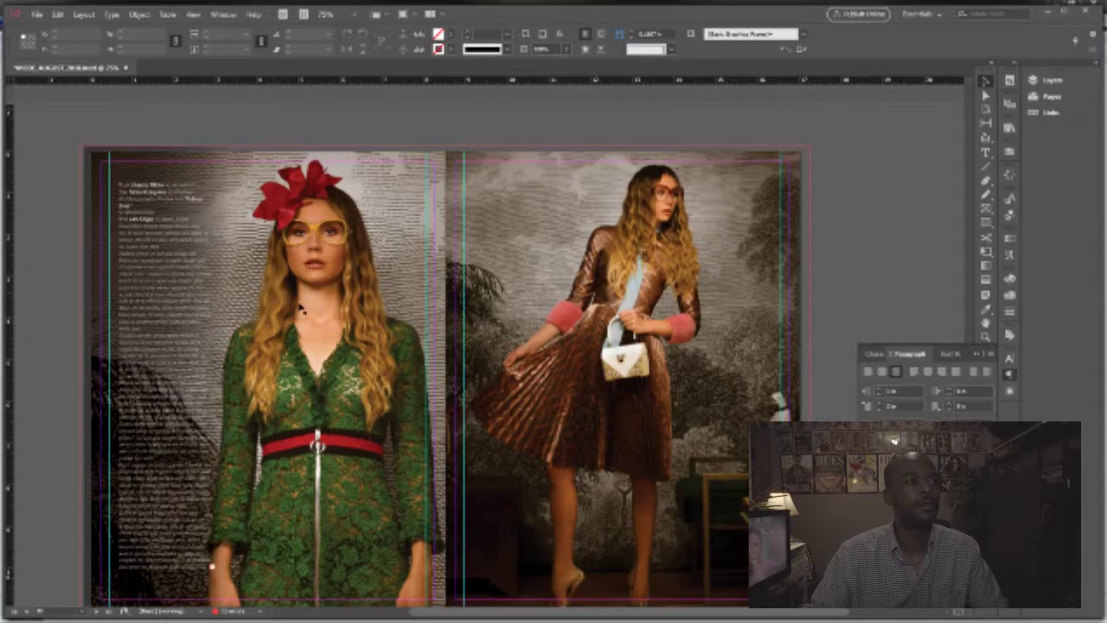
scroll(314, 356, "up", 15)
scroll(313, 404, "down", 10)
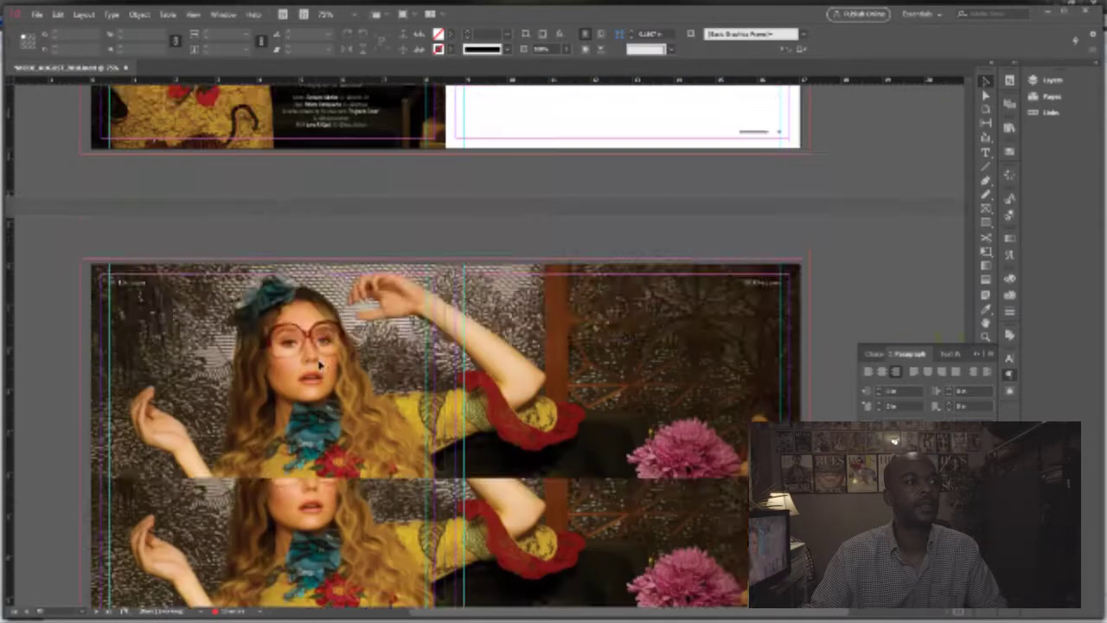
scroll(314, 404, "up", 8)
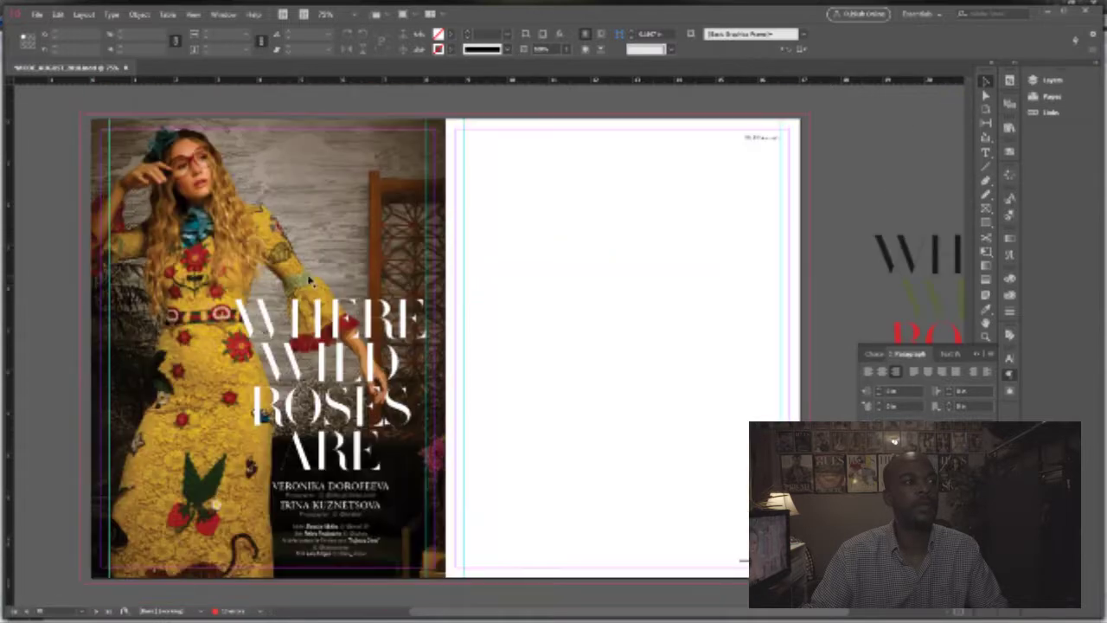
left_click_drag(510, 248, 337, 571)
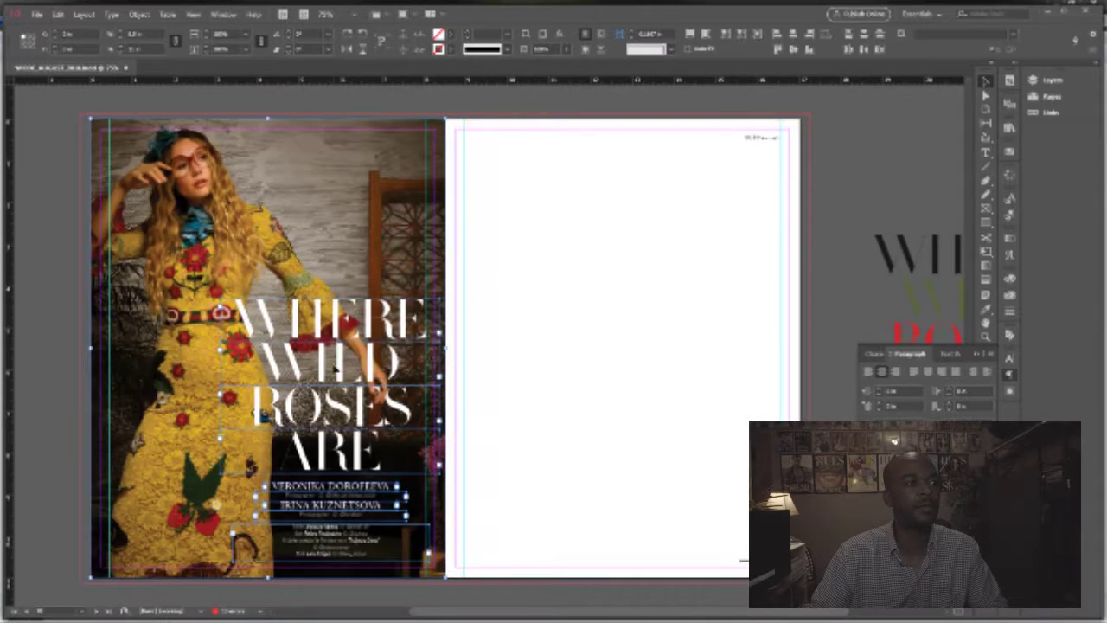
left_click(346, 251, "shift")
scroll(482, 286, "left", 3)
left_click_drag(481, 315, 91, 316)
- Paste copies of the green-dress page's text frame and gradient rectangle onto the opening photo, aligned to the page's spine side
scroll(199, 482, "down", 10)
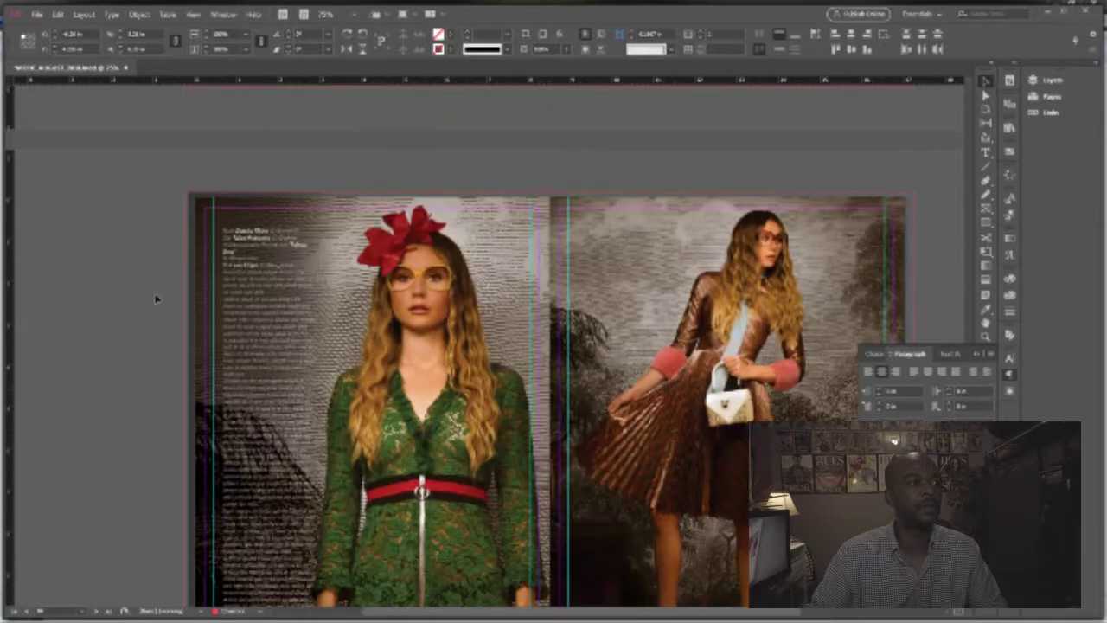
left_click(158, 296)
left_click(422, 329)
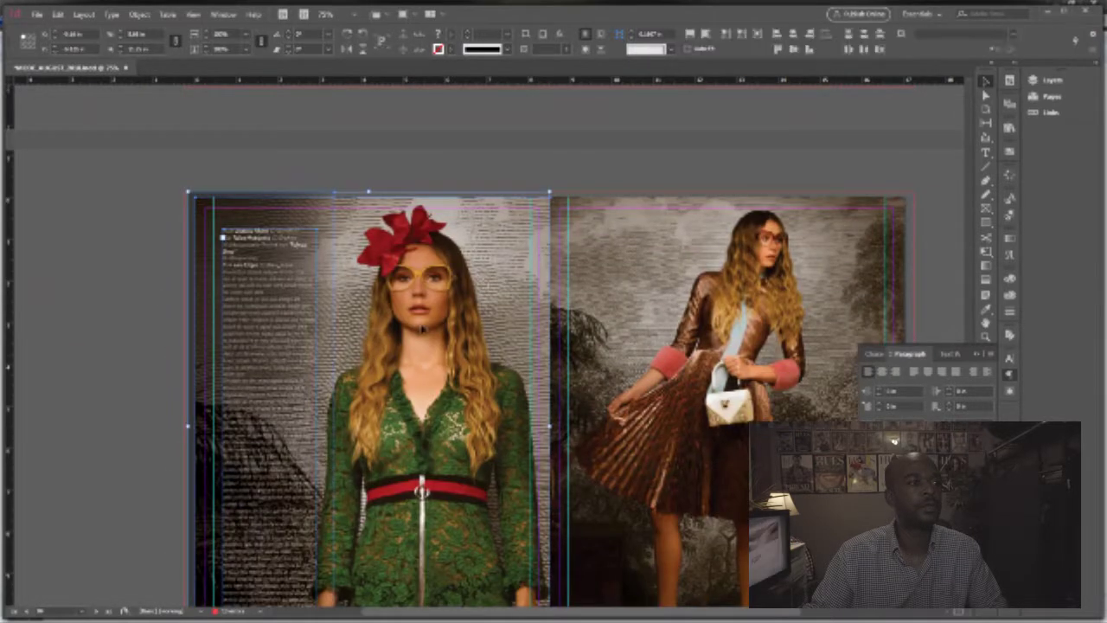
scroll(398, 356, "up", 12)
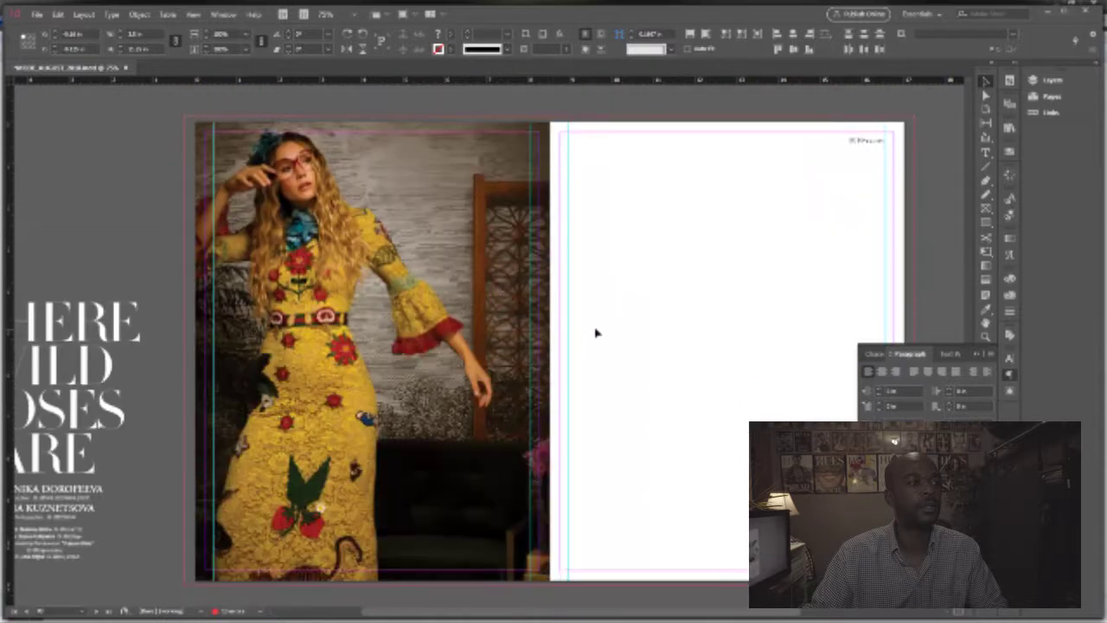
left_click(595, 333)
key("ctrl+alt+shift+v")
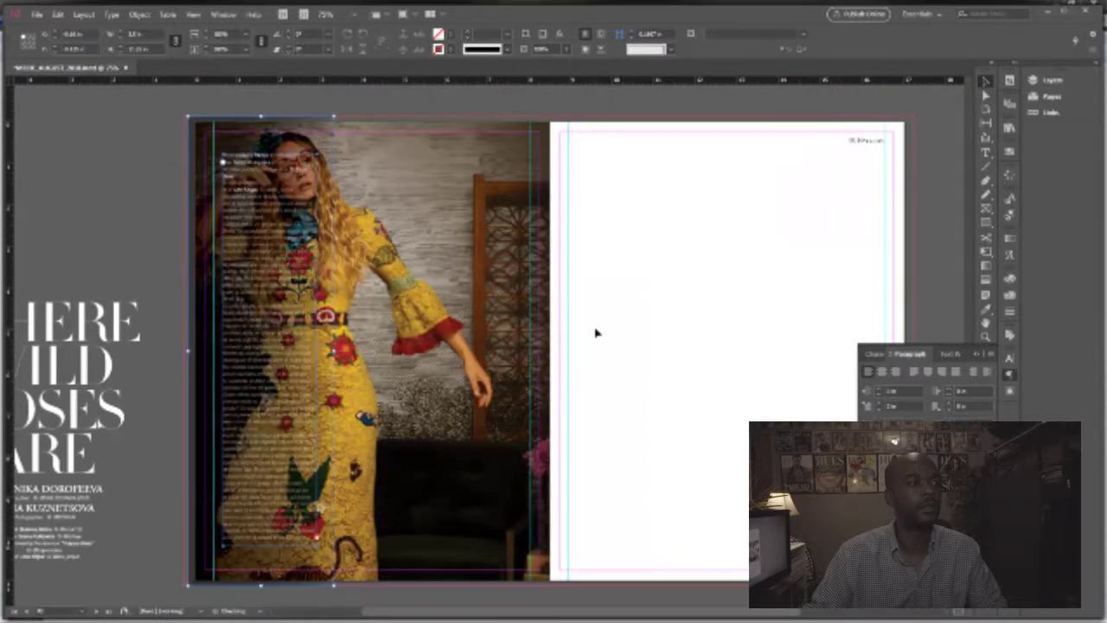
left_click_drag(245, 364, 460, 364)
left_click(621, 345)
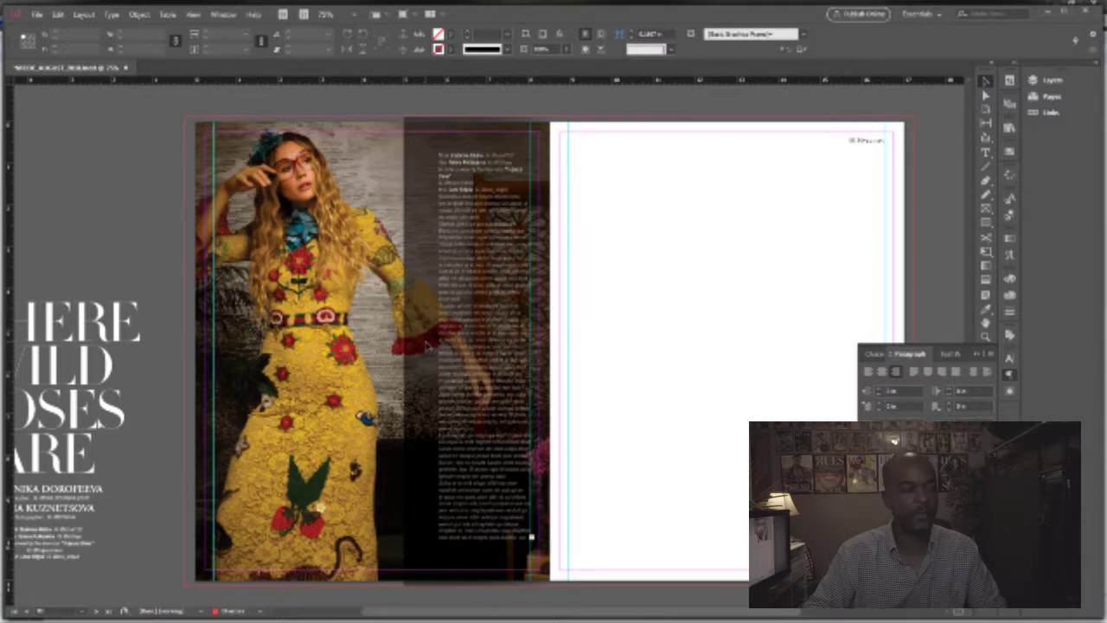
- Flip the copied gradient rectangle on the opening page horizontally so it darkens toward the spine
right_click(425, 342)
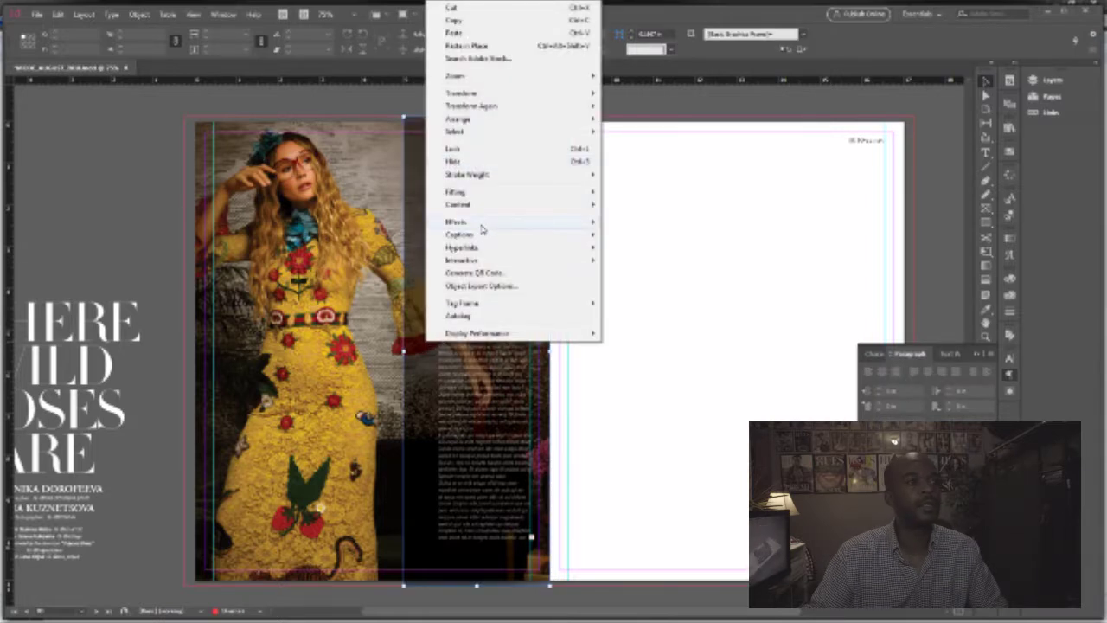
mouse_move(482, 228)
mouse_move(471, 95)
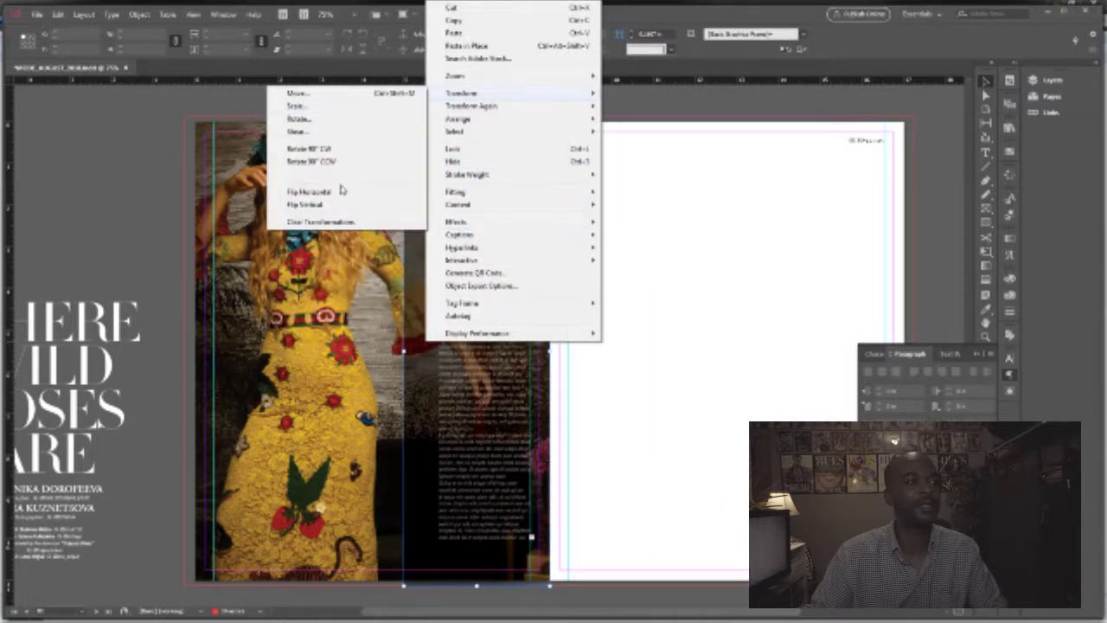
left_click(337, 192)
left_click(665, 269)
left_click_drag(372, 247, 519, 252)
left_click(668, 268)
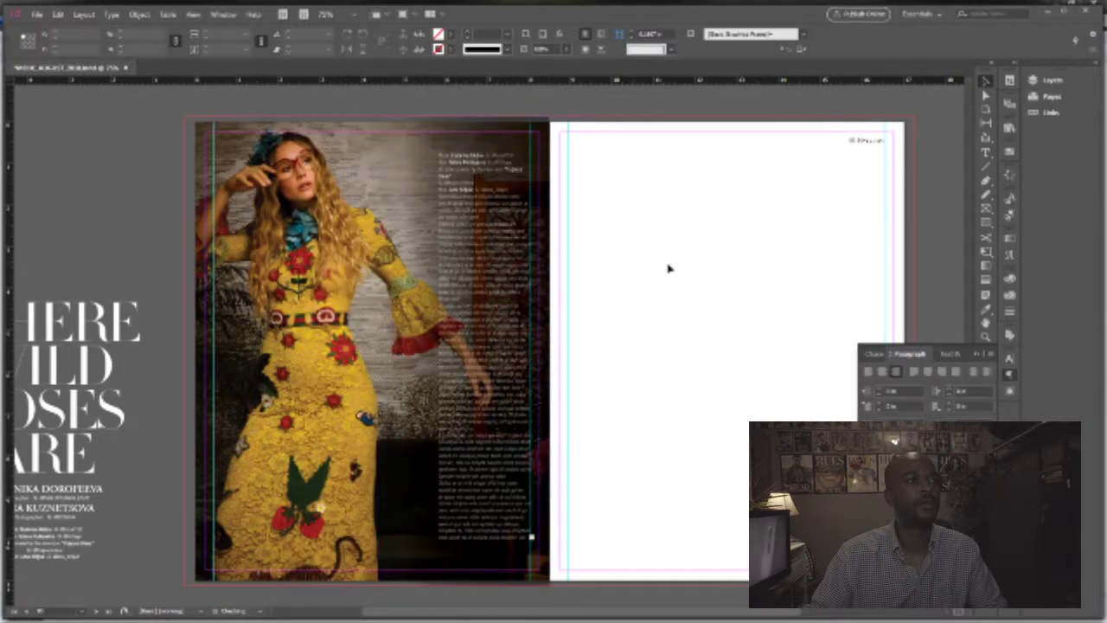
- Extend the flipped gradient rectangle toward the model to about 4.25 in wide, keeping its spine edge fixed
left_click(478, 302)
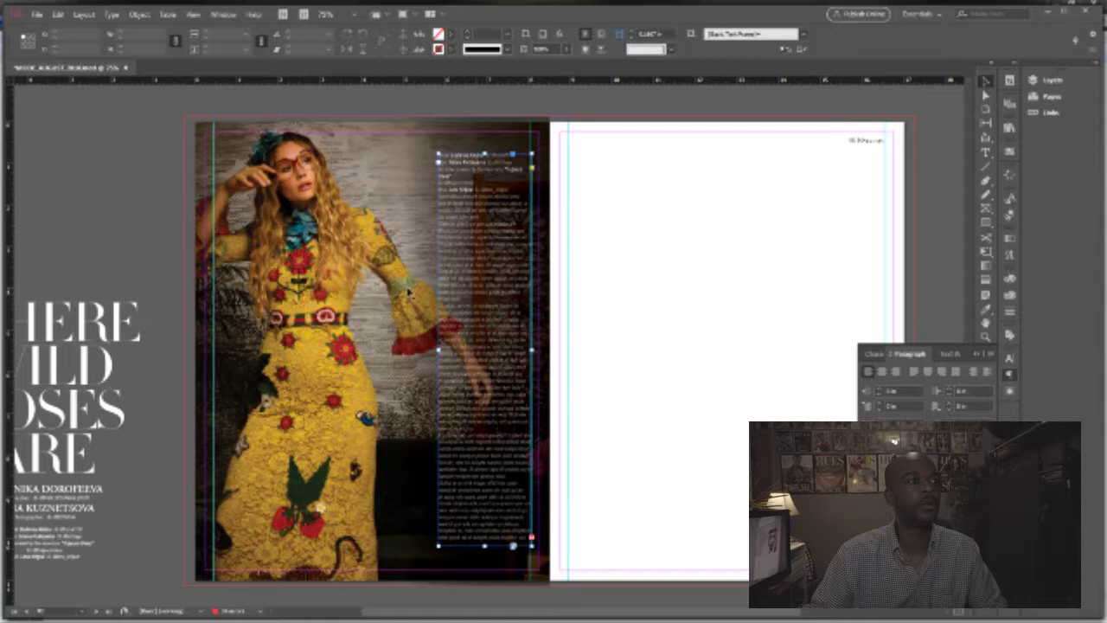
left_click(406, 354)
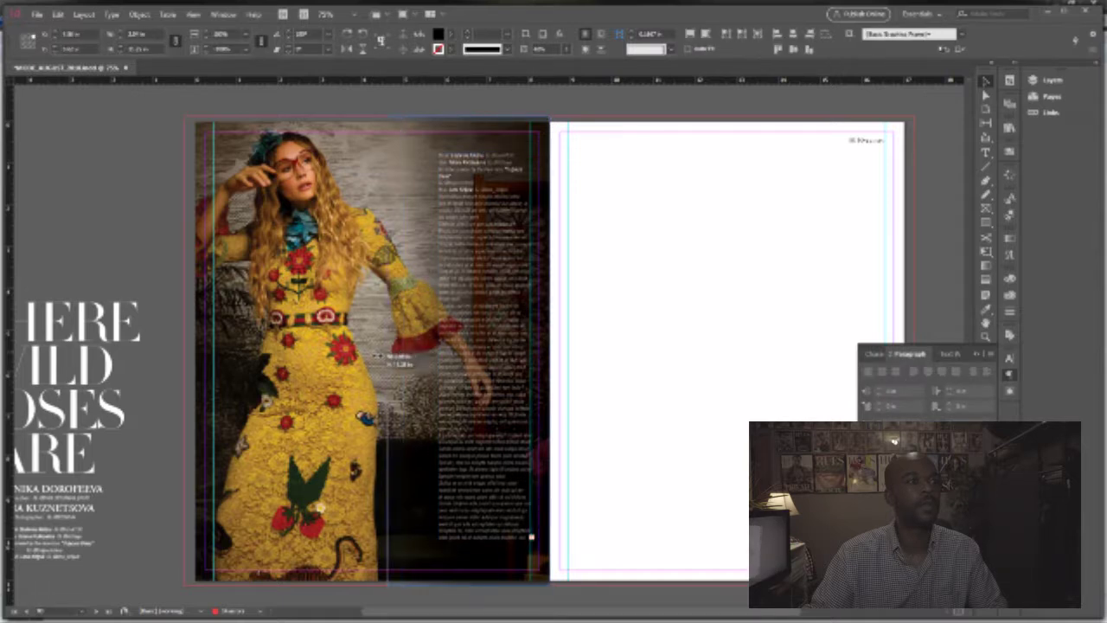
left_click(637, 314)
left_click(419, 323)
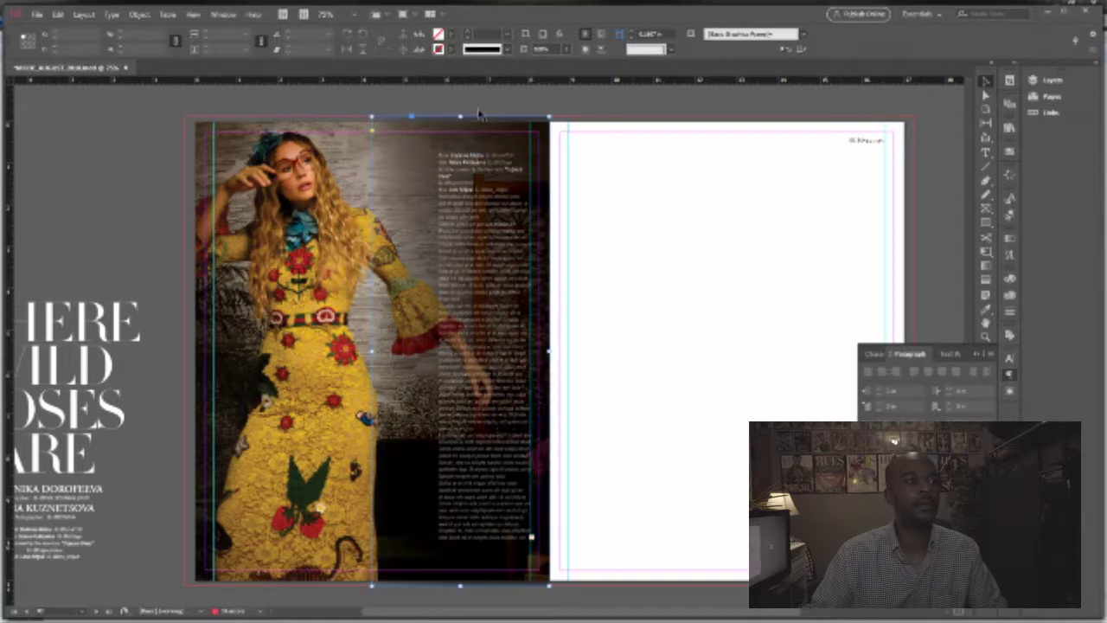
- Reduce the opacity of the gradient rectangle on the opening page to about 30%
left_click(566, 51)
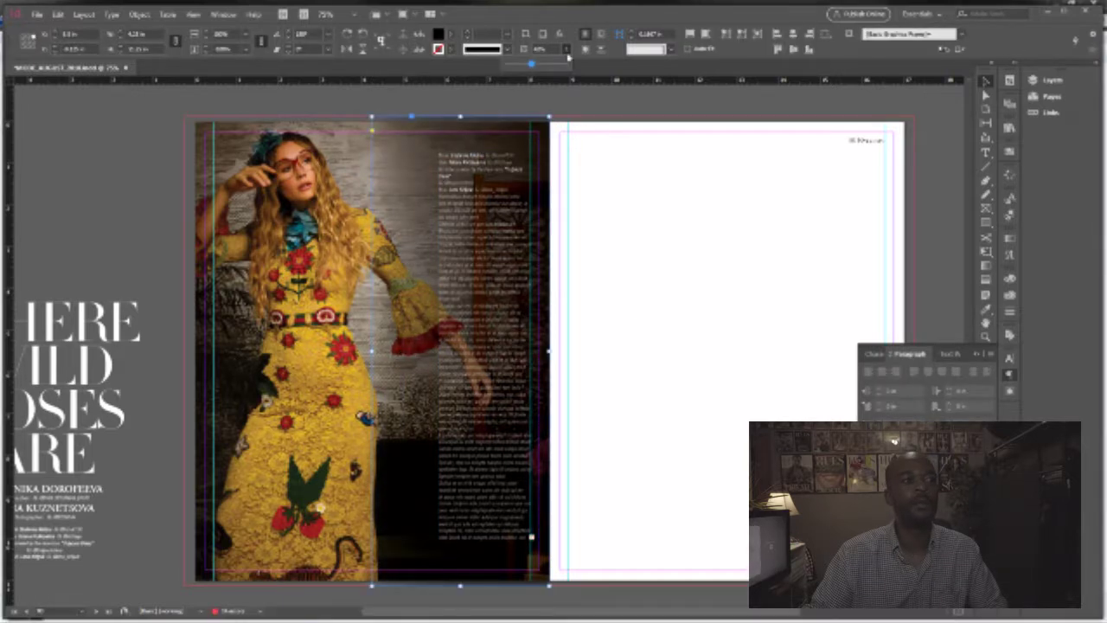
left_click(522, 65)
left_click(654, 269)
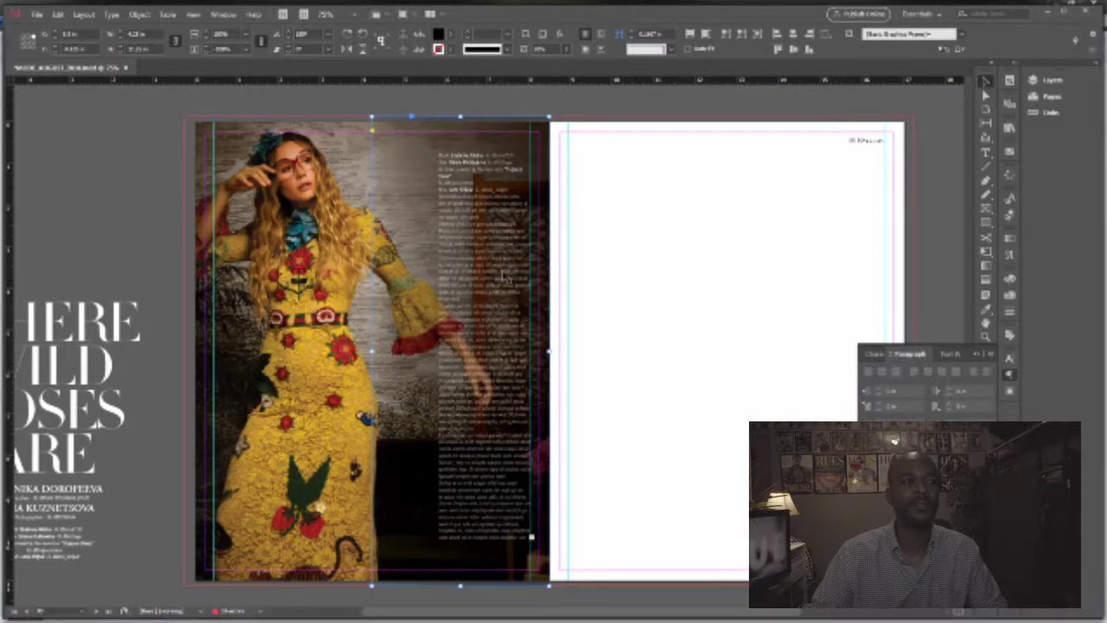
left_click(657, 222)
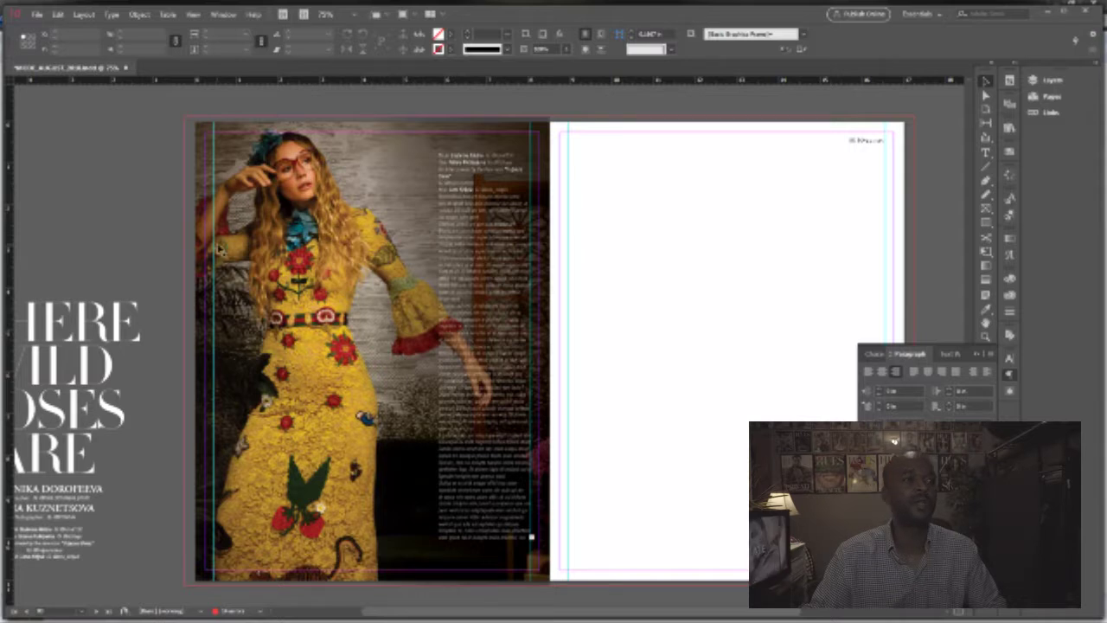
left_click(468, 315)
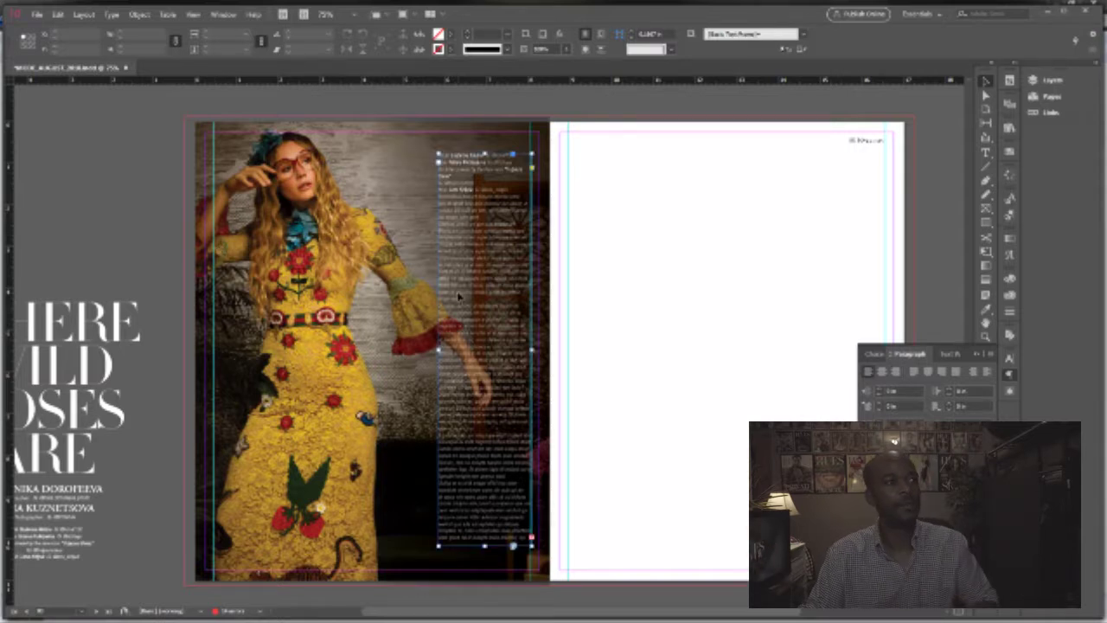
- Move the opening page's text frame slightly away from the spine and extend its lower edge toward the bottom margin
left_click_drag(468, 314, 456, 315)
left_click(608, 287)
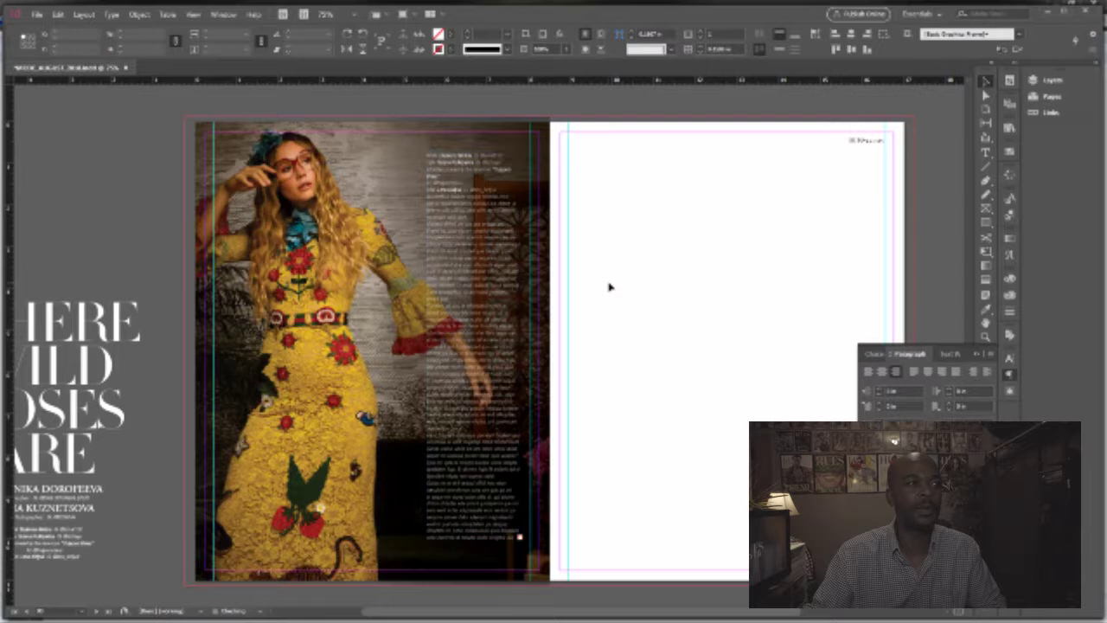
left_click(470, 542)
left_click_drag(471, 545, 473, 558)
- Widen the opening page's text frame toward the model, keeping its spine-side edge in place
left_click_drag(427, 354, 415, 356)
left_click(613, 316)
left_click(461, 368)
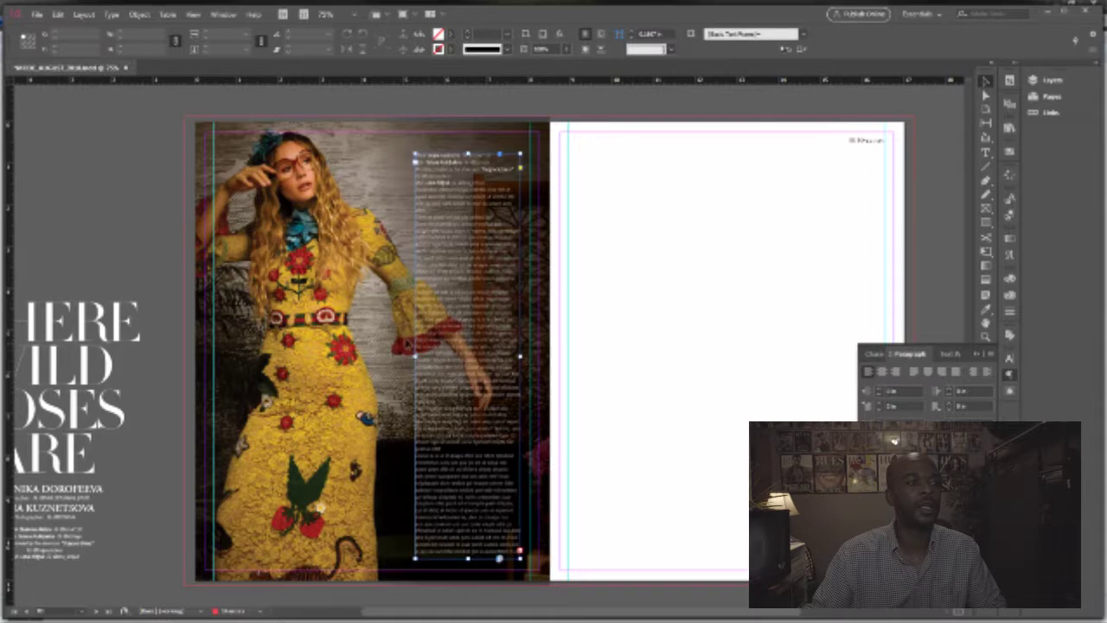
left_click_drag(416, 357, 406, 356)
left_click(637, 338)
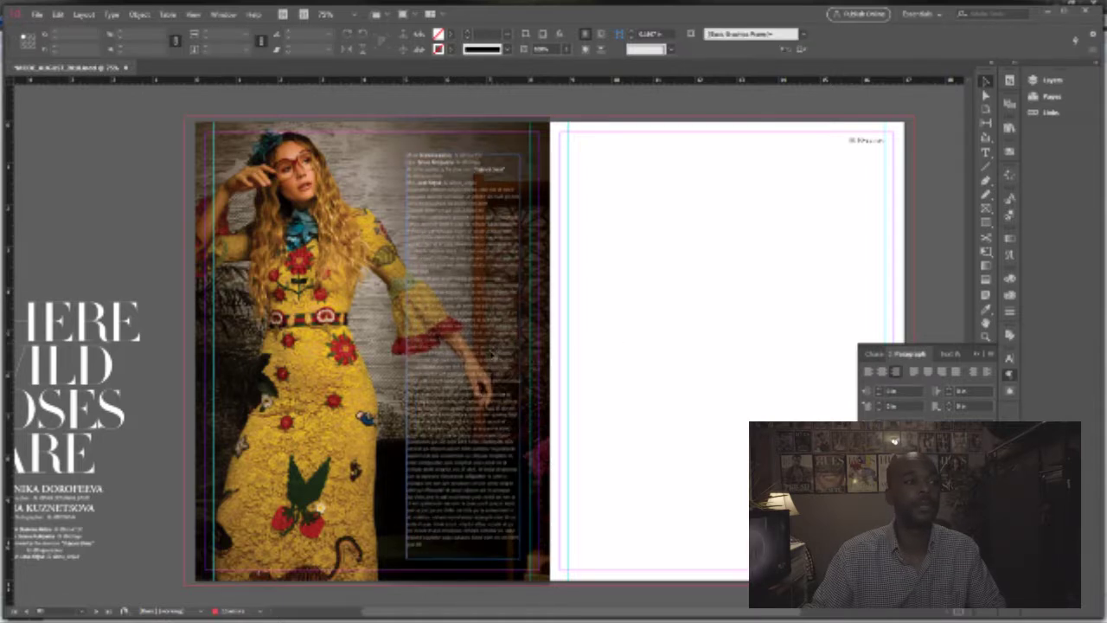
left_click(491, 350)
left_click(633, 330)
- Delete about three lines of body text from the lower part of the opening page's text column
left_click(457, 475)
double_click(457, 475)
left_click_drag(443, 490, 478, 510)
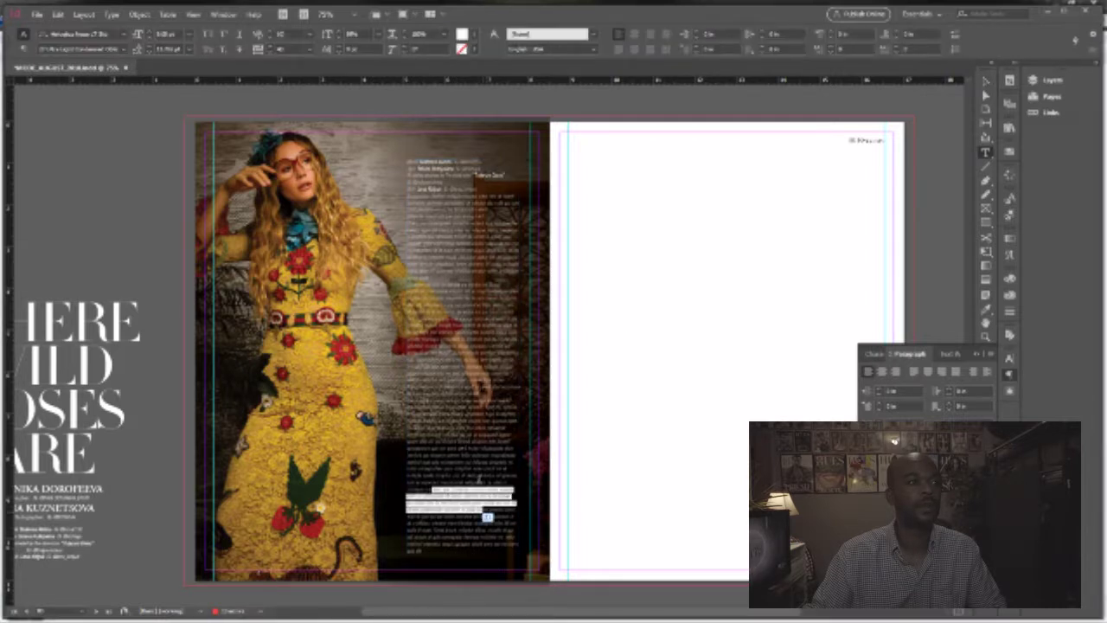
key("BackSpace")
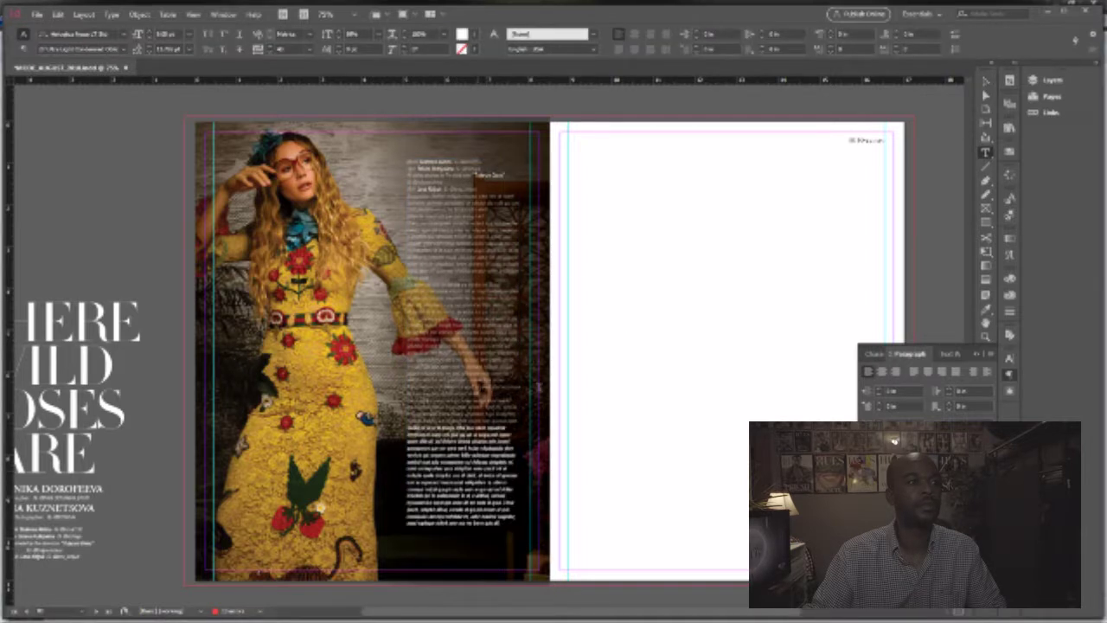
- Narrow the text frame from its model-side edge and cut more body text so the copy fits the column
left_click(984, 82)
left_click_drag(406, 361, 420, 361)
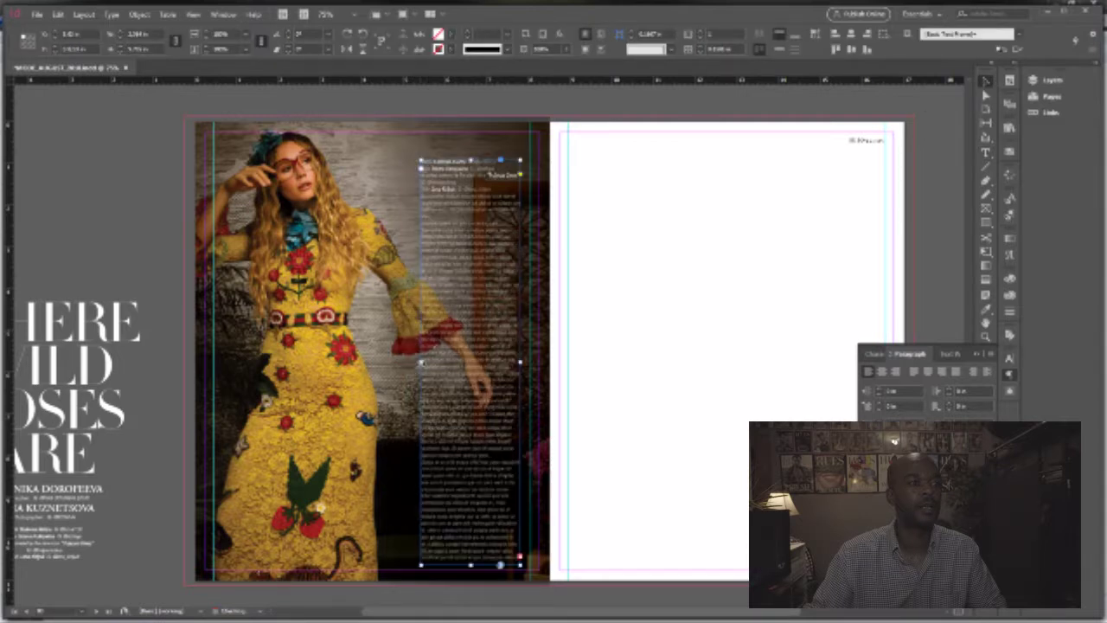
double_click(461, 465)
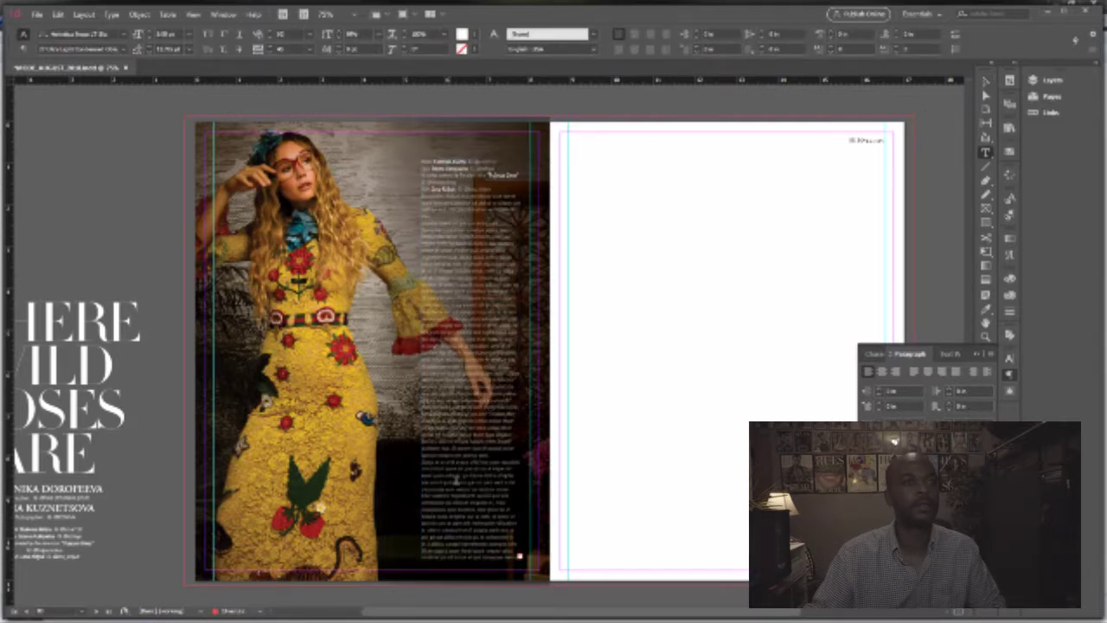
left_click_drag(458, 488, 480, 502)
key("BackSpace")
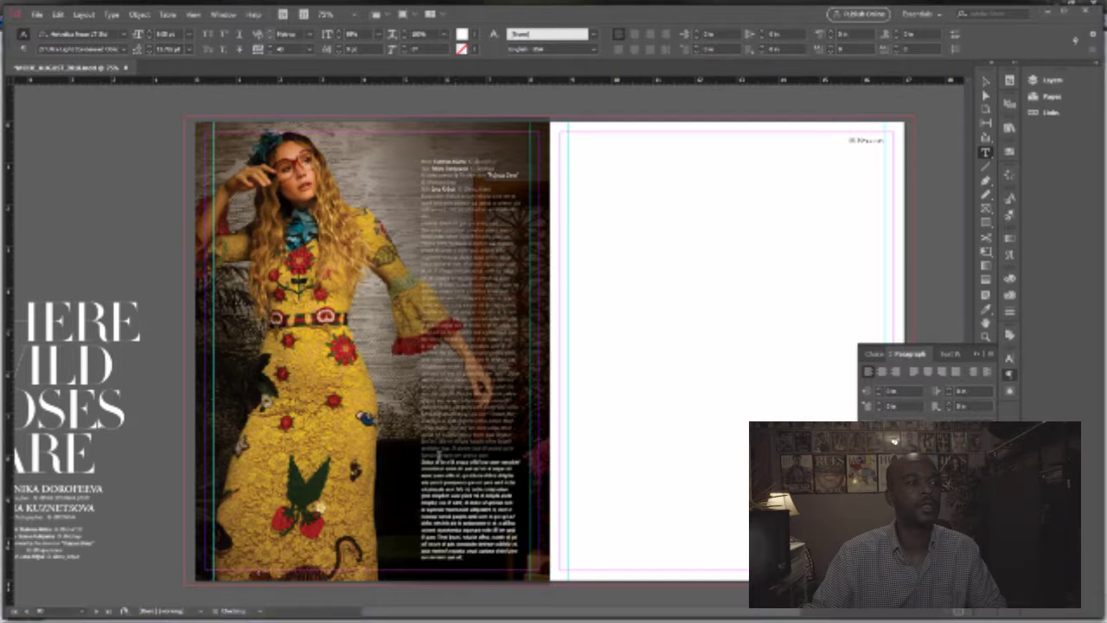
left_click(983, 80)
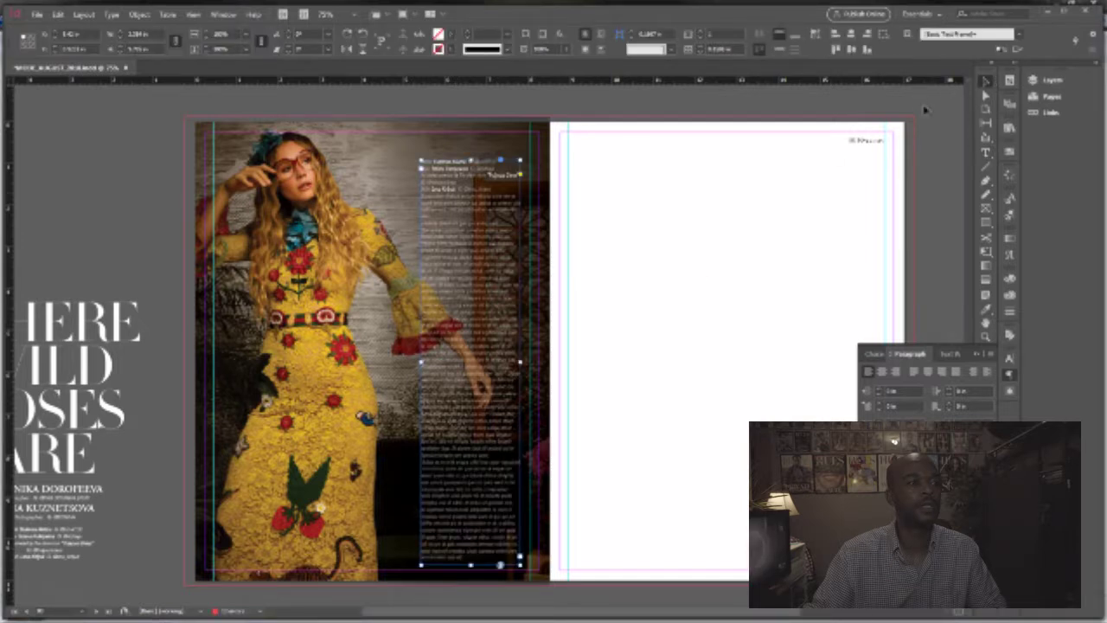
- Select the text frame with its gradient rectangle and move both onto the pasteboard beside the blank page, over the coloured title
left_click(653, 259)
left_click_drag(640, 261, 505, 307)
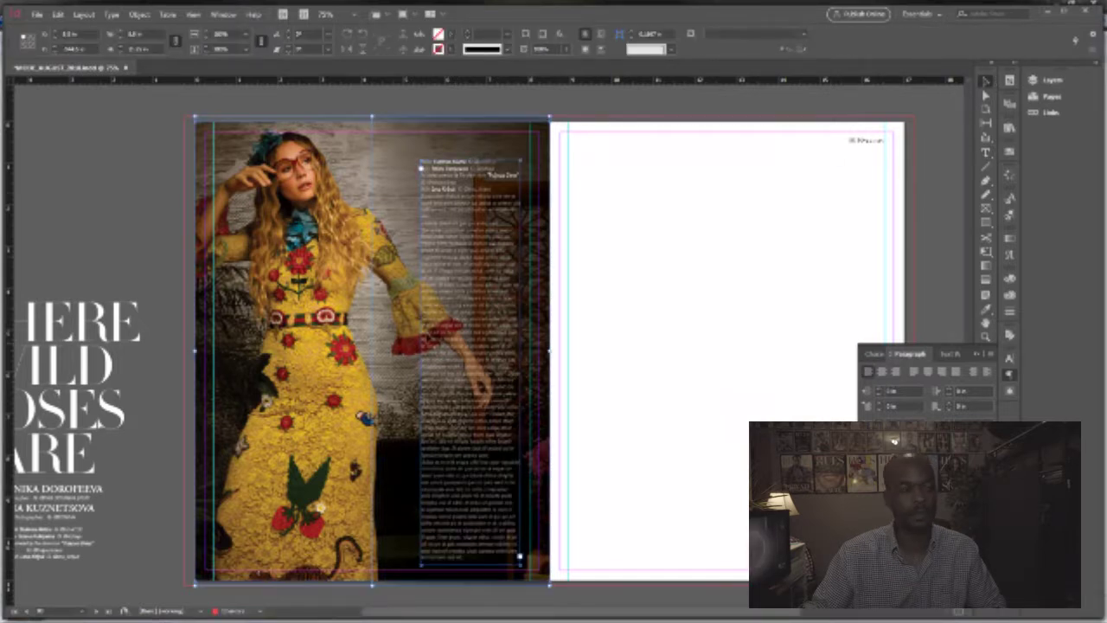
left_click(416, 139, "shift")
scroll(473, 189, "right", 1)
left_click_drag(473, 190, 252, 179)
left_click_drag(245, 217, 836, 217)
left_click_drag(570, 204, 489, 216)
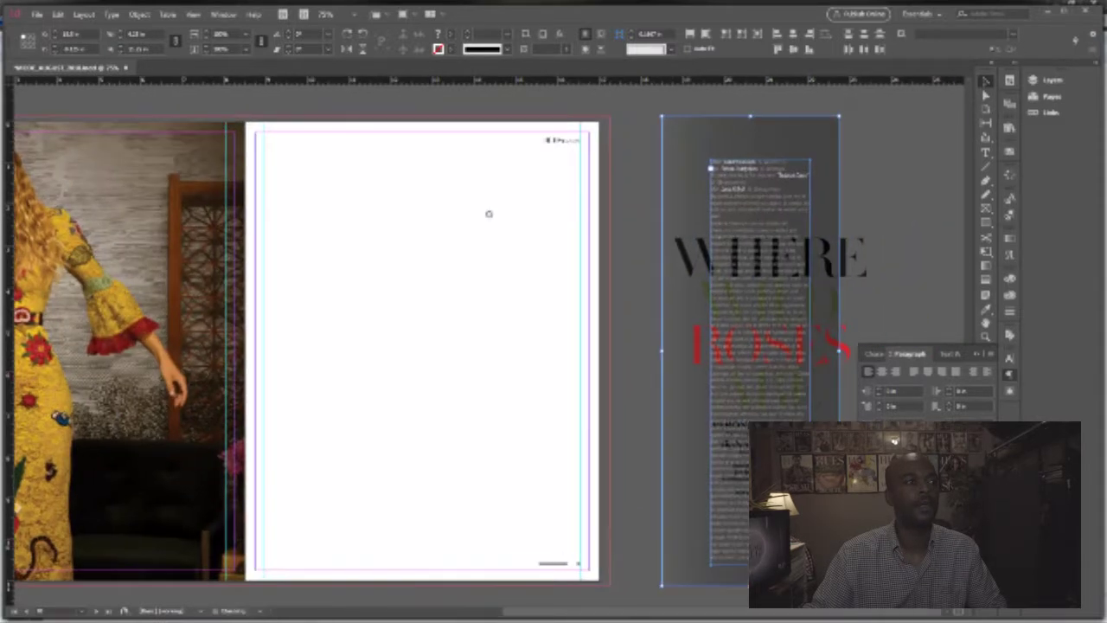
left_click_drag(753, 210, 870, 210)
left_click_drag(867, 217, 867, 216)
left_click(687, 182)
left_click_drag(522, 258, 729, 238)
- Switch to the Gucci Revolution photo folder in Windows Explorer and view the standing and reclining yellow-dress photos
mouse_move(106, 617)
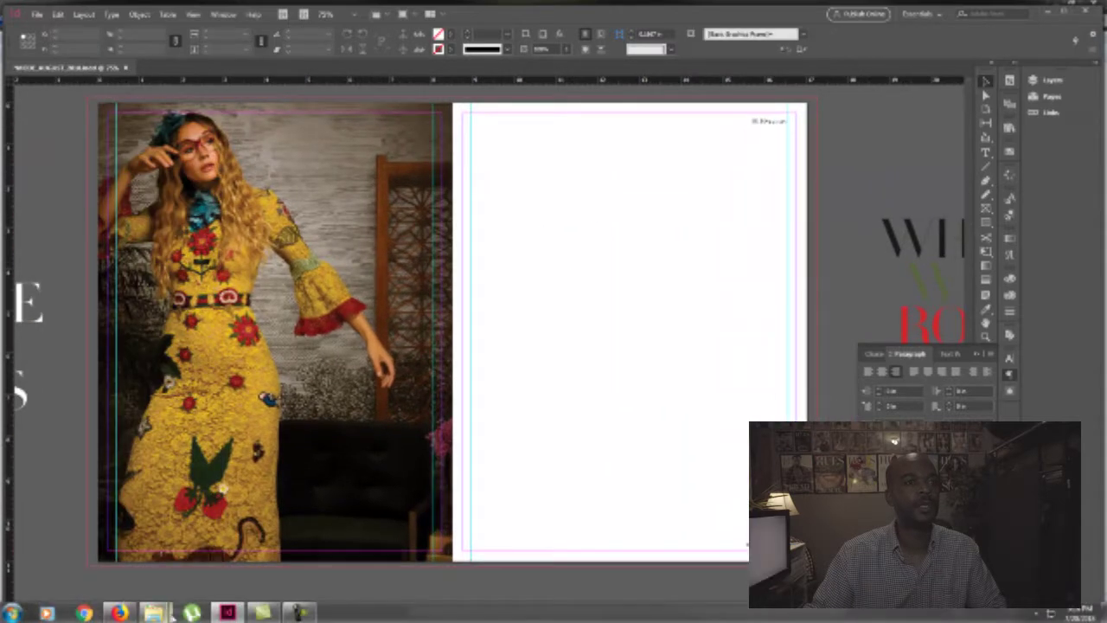
mouse_move(153, 612)
left_click(169, 517)
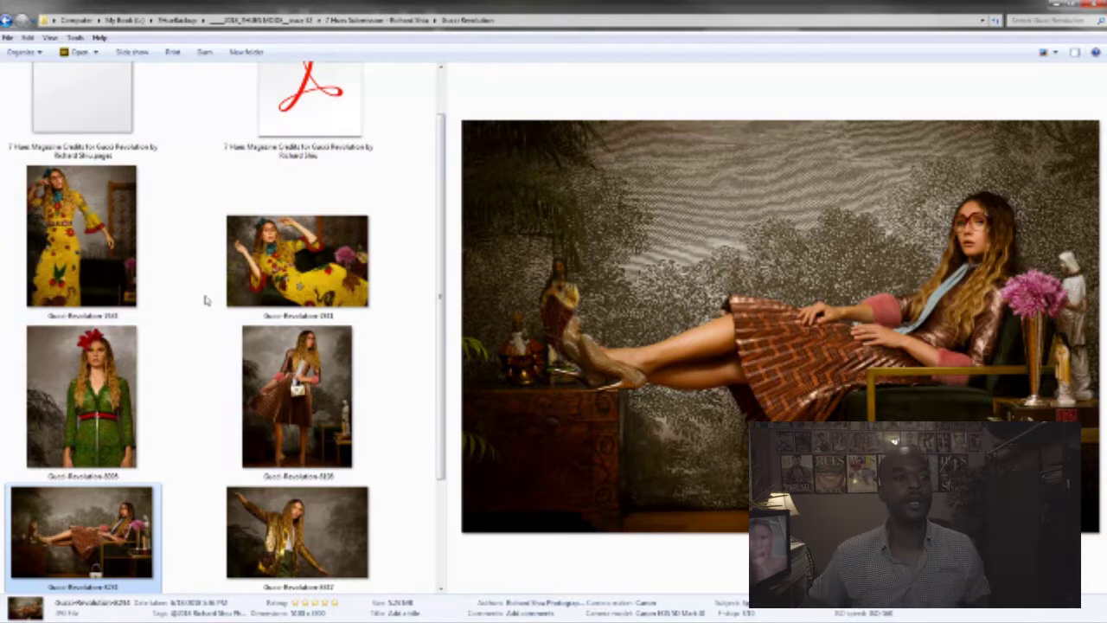
left_click(124, 269)
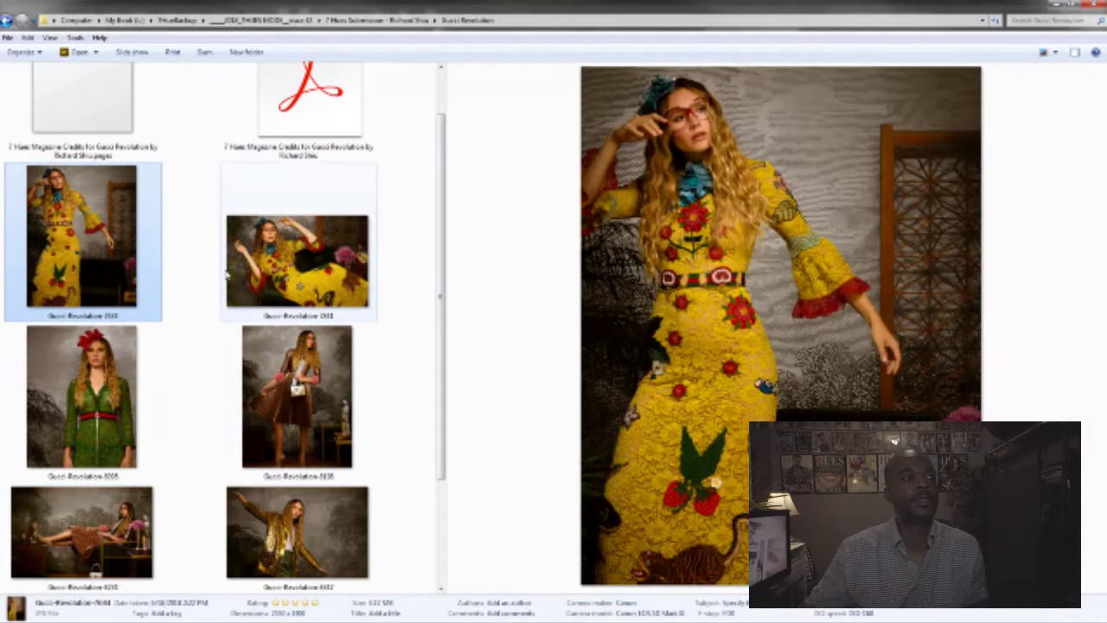
left_click(228, 284)
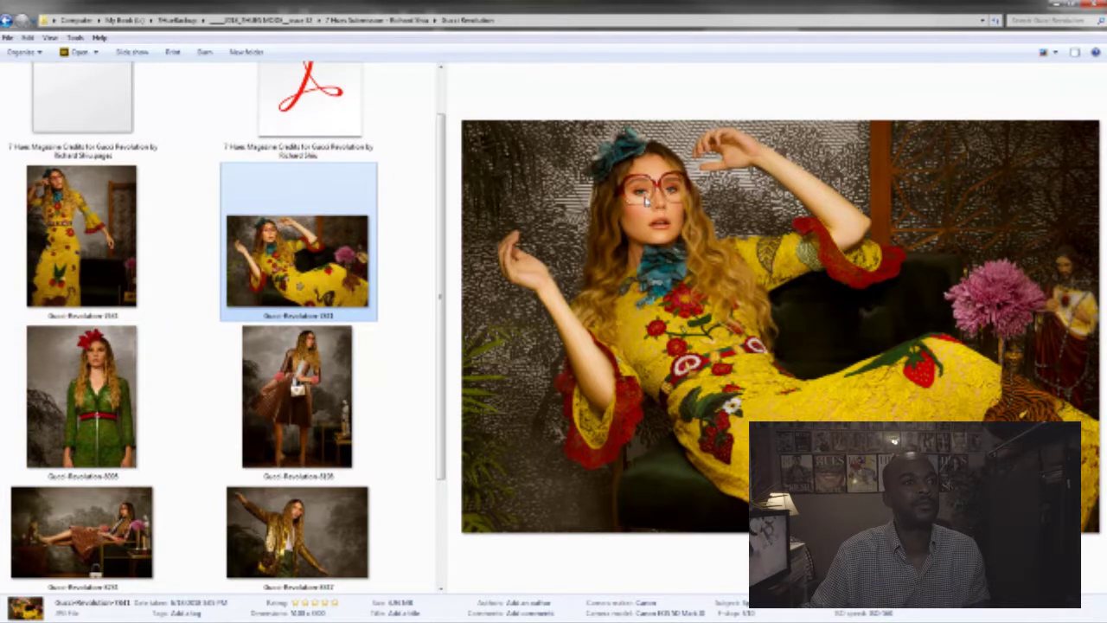
- Inspect the reclining yellow-dress photo in the maximized photo viewer, zoomed in on the model's face, and close it
right_click(314, 264)
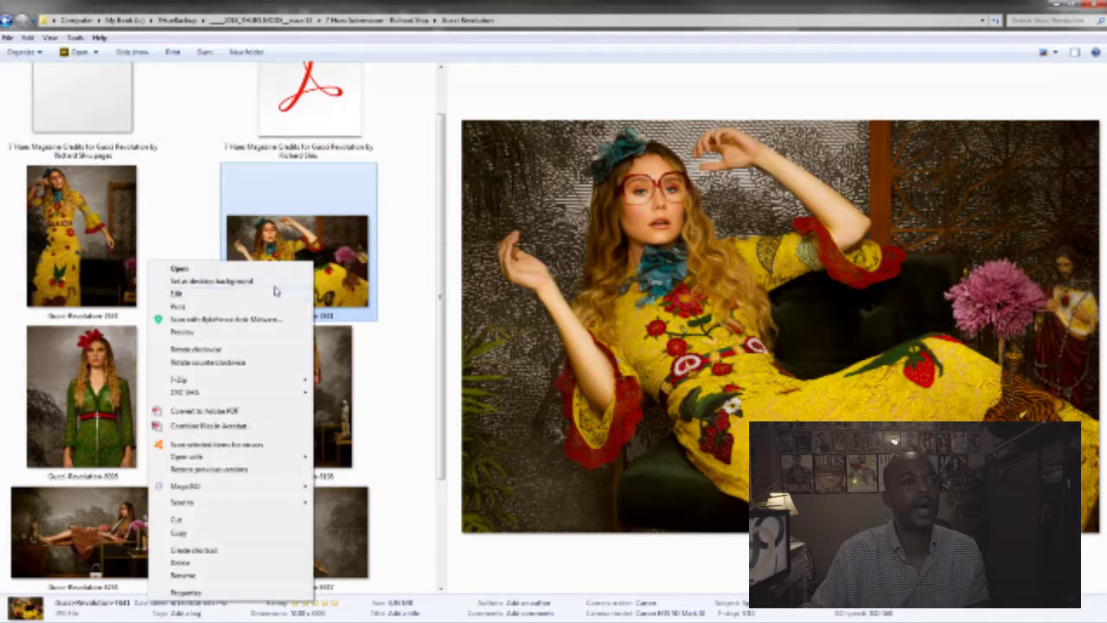
left_click(259, 343)
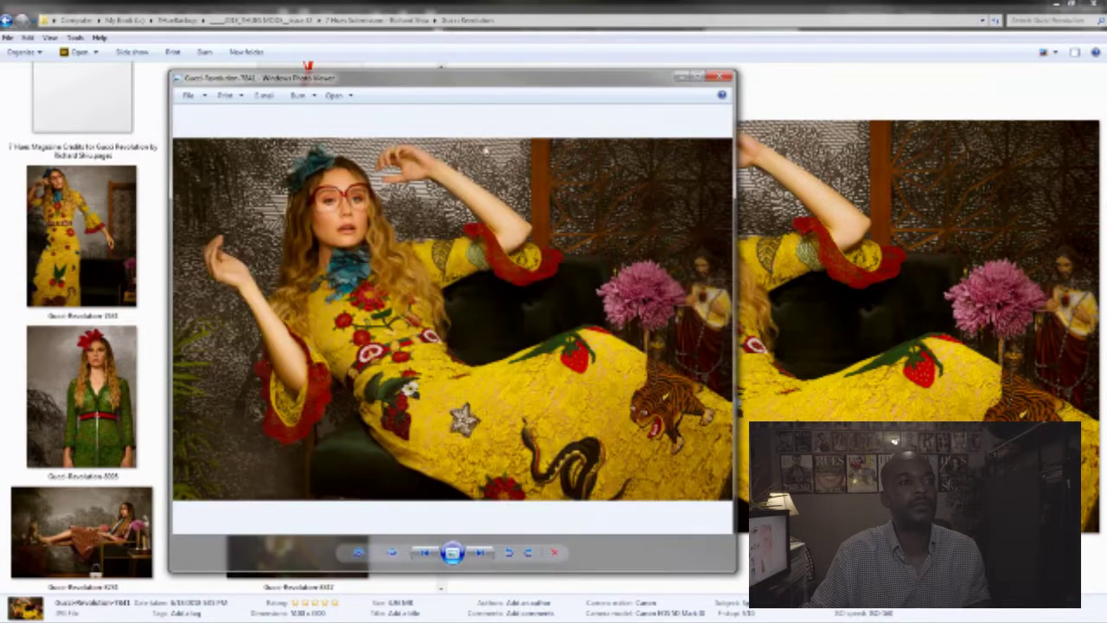
left_click(697, 77)
scroll(478, 427, "up", 5)
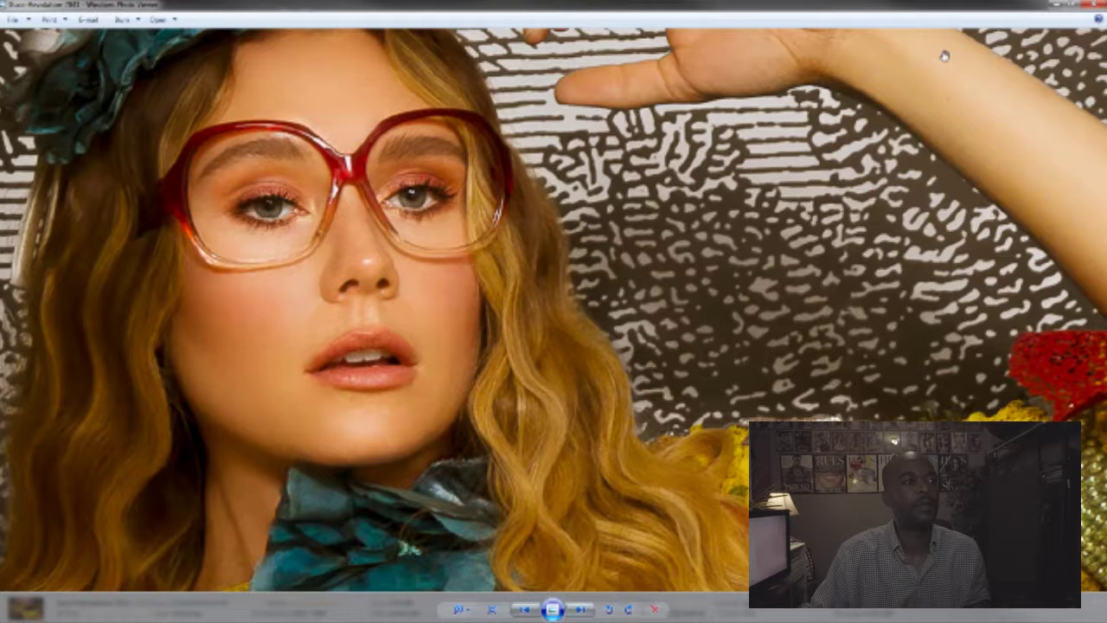
left_click(1095, 4)
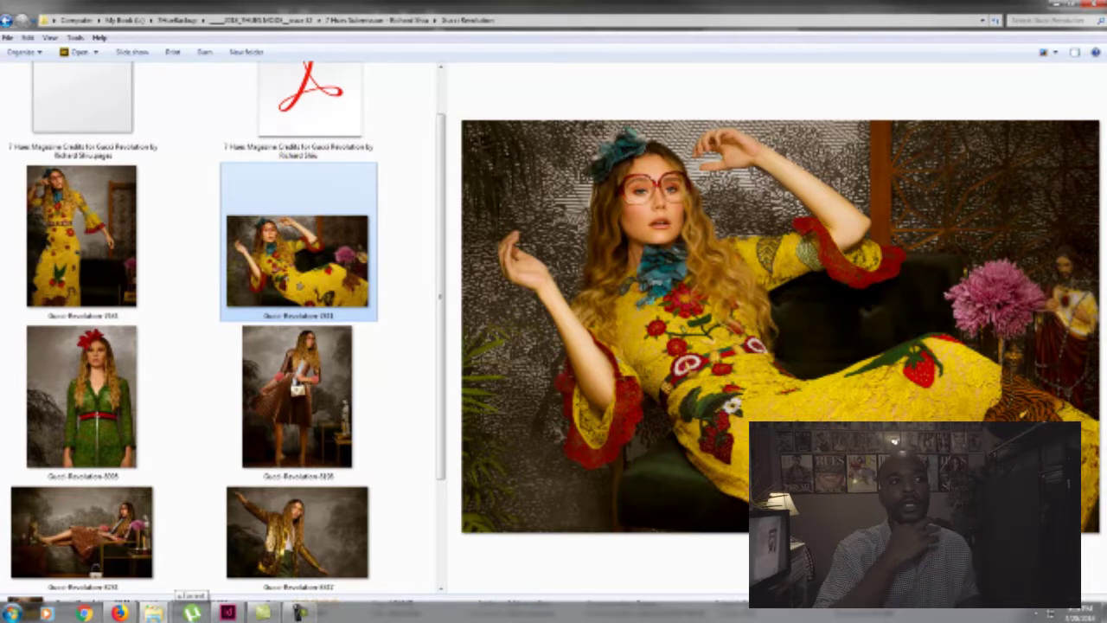
- View the green-dress, brown-skirt, gold-jacket and floral-dress photos one after another in the folder
left_click(117, 402)
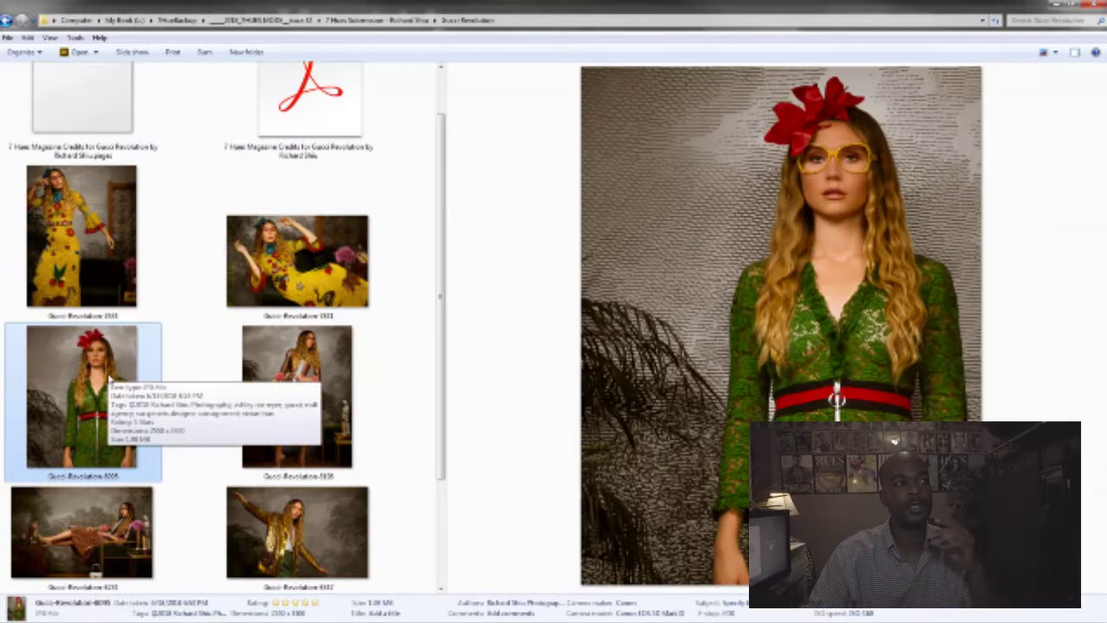
left_click(286, 415)
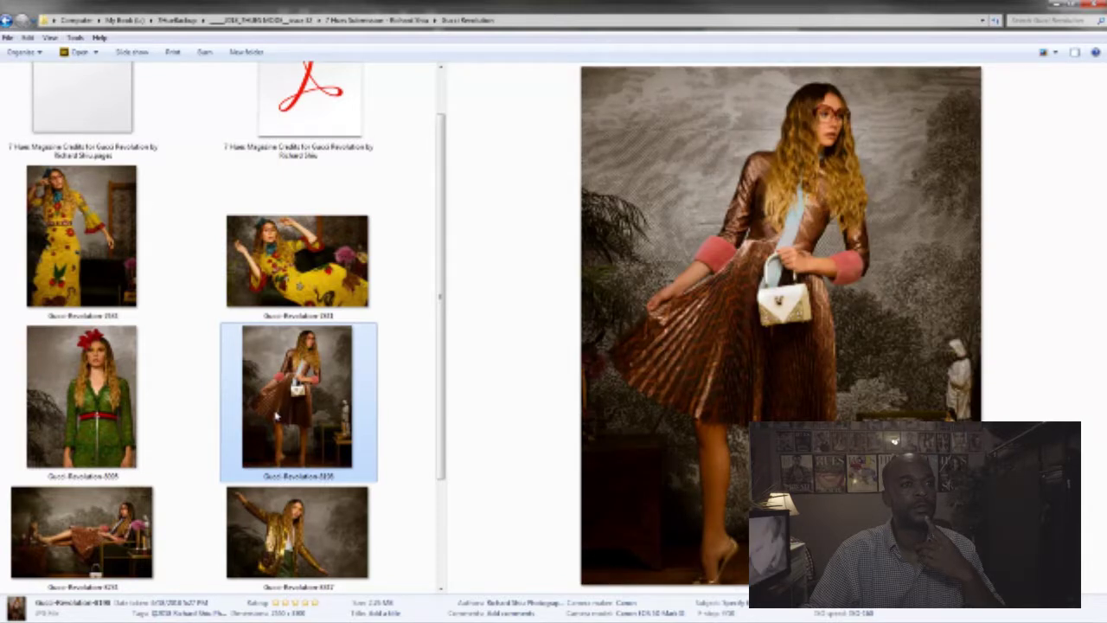
scroll(275, 414, "down", 2)
left_click(251, 378)
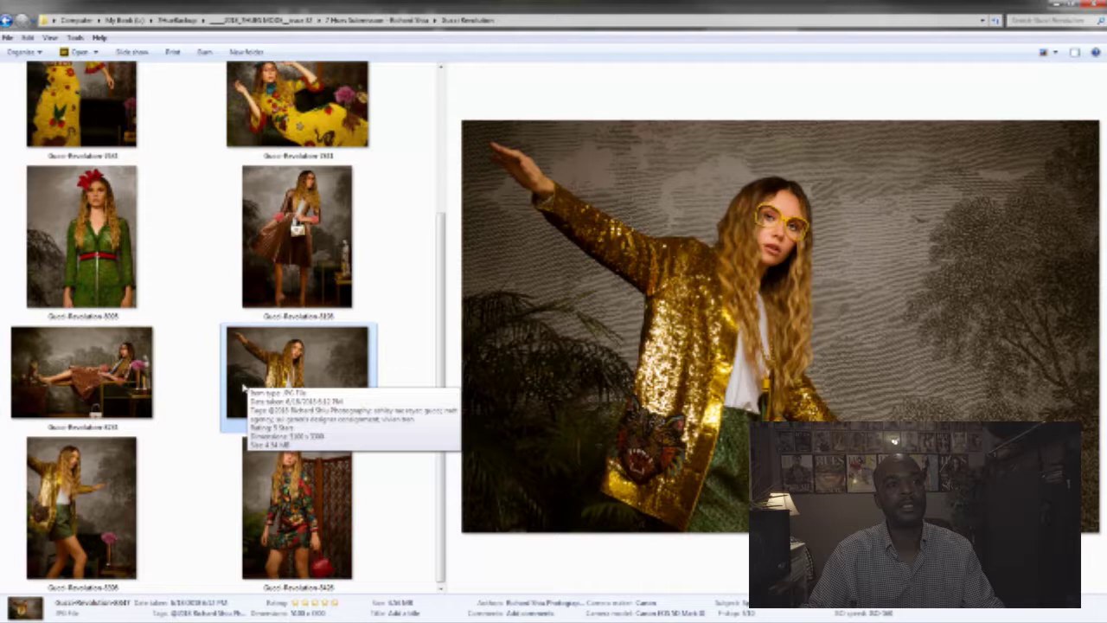
left_click(78, 491)
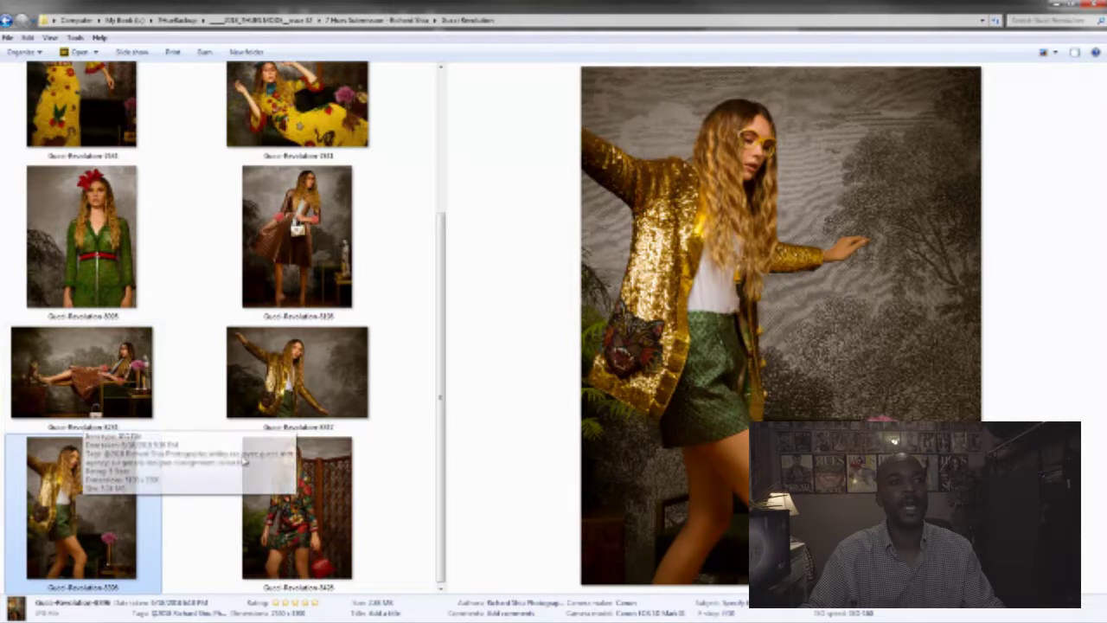
key("Right")
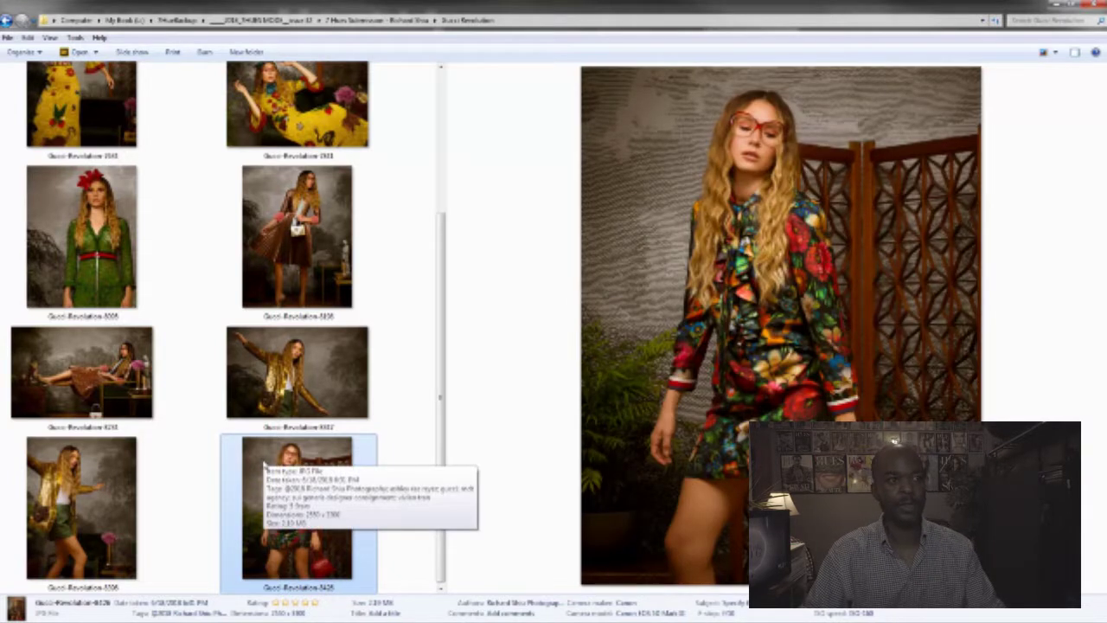
- Compare the standing brown-skirt photo with the reclining photo of the same outfit
scroll(264, 464, "up", 3)
scroll(263, 464, "down", 3)
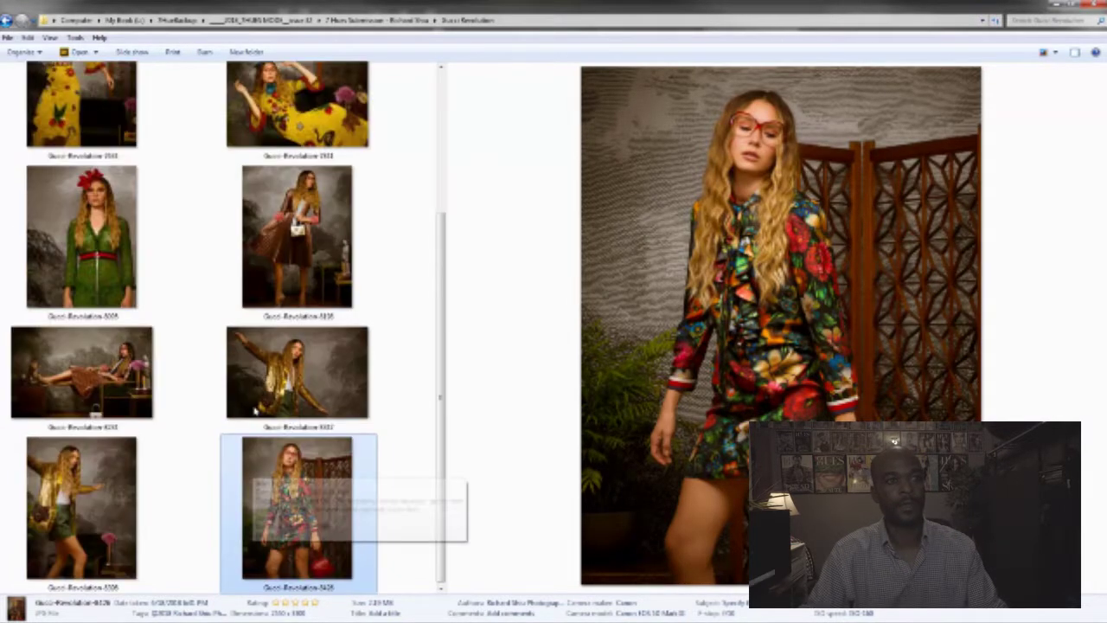
left_click(288, 299)
left_click(107, 374)
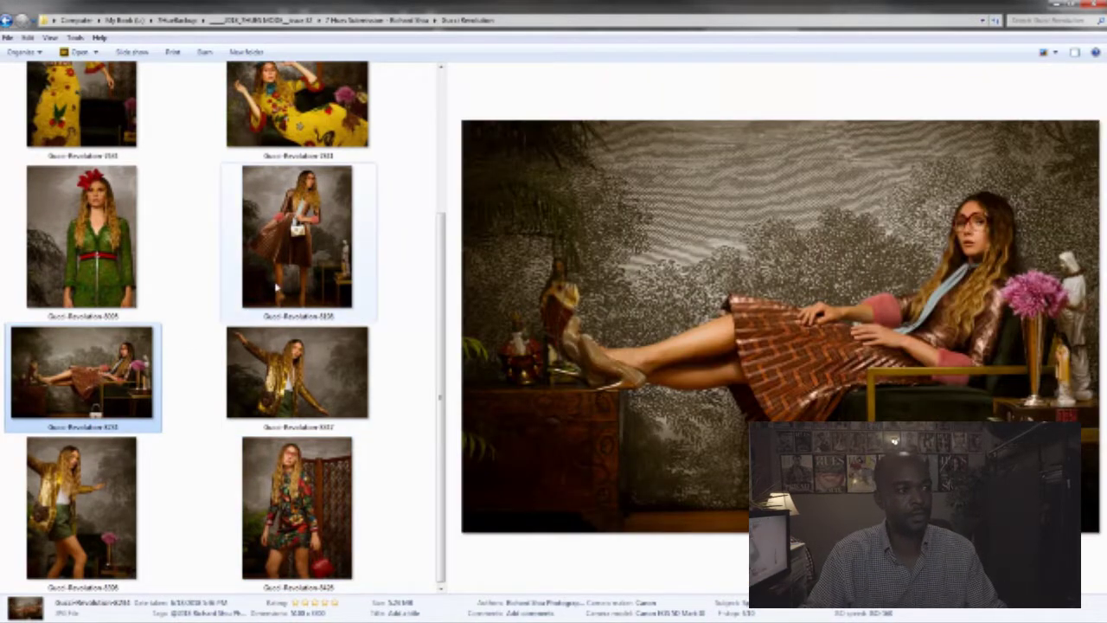
left_click(232, 317)
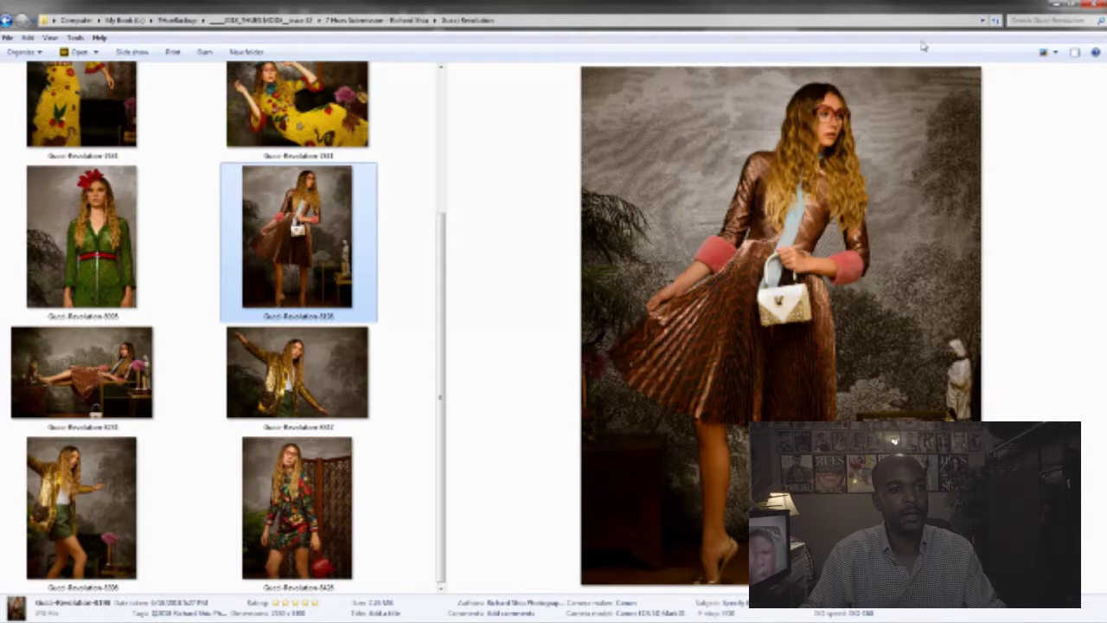
left_click(121, 380)
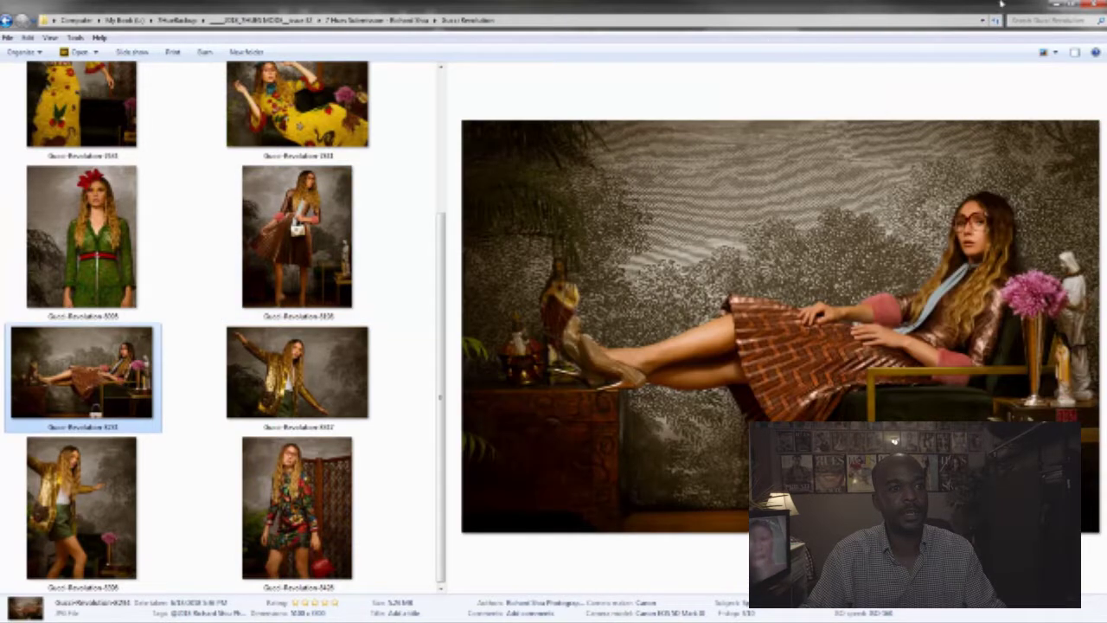
- Switch back to InDesign and examine the photo order across the editorial, from the opening spread to the reclining brown-skirt spread
left_click(1054, 5)
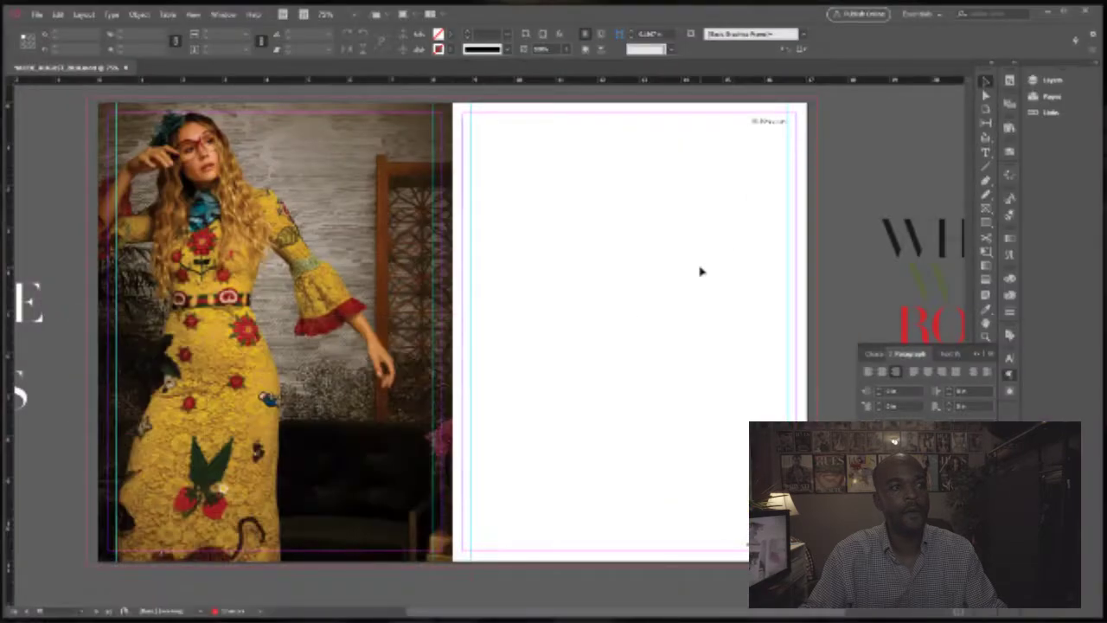
scroll(547, 304, "down", 4)
scroll(547, 304, "down", 2)
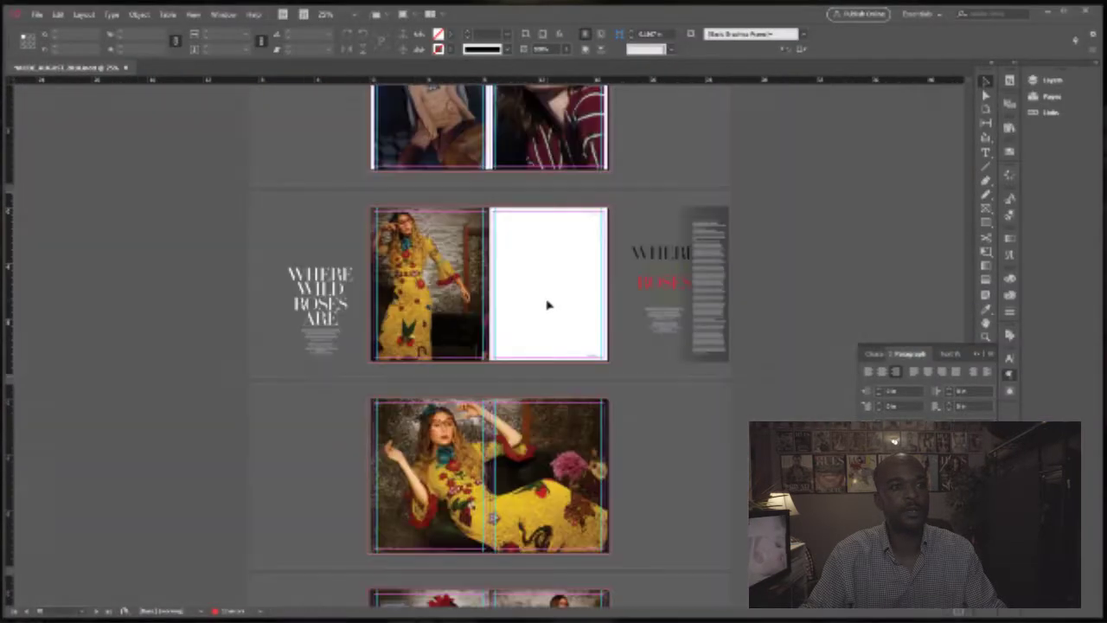
scroll(547, 305, "down", 12)
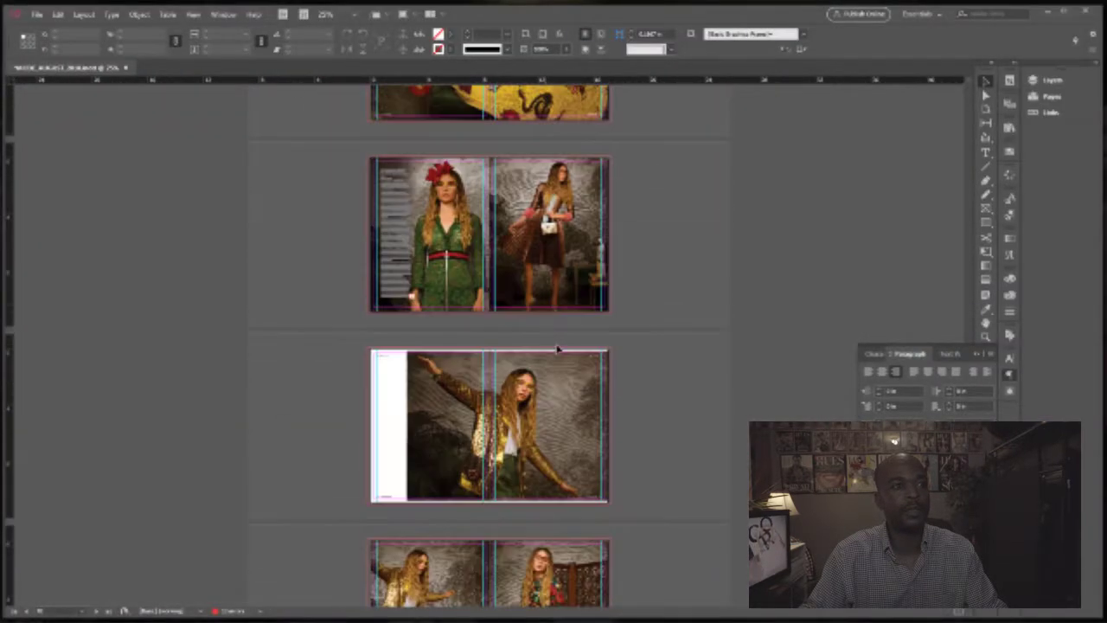
scroll(439, 319, "up", 4)
scroll(519, 366, "down", 9)
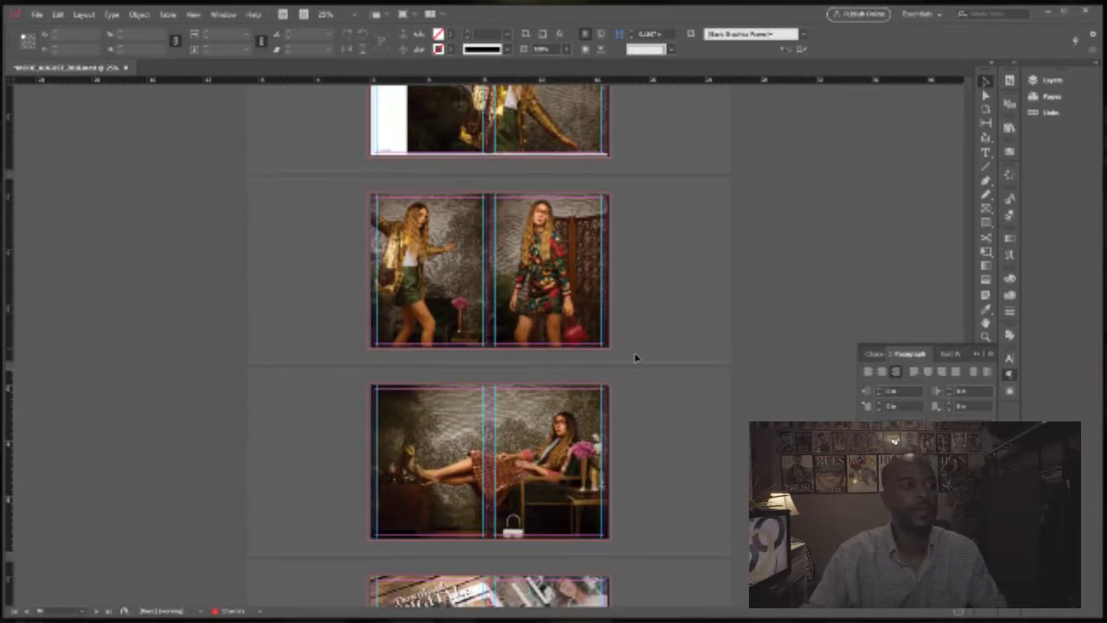
scroll(632, 358, "down", 12)
scroll(632, 358, "down", 3)
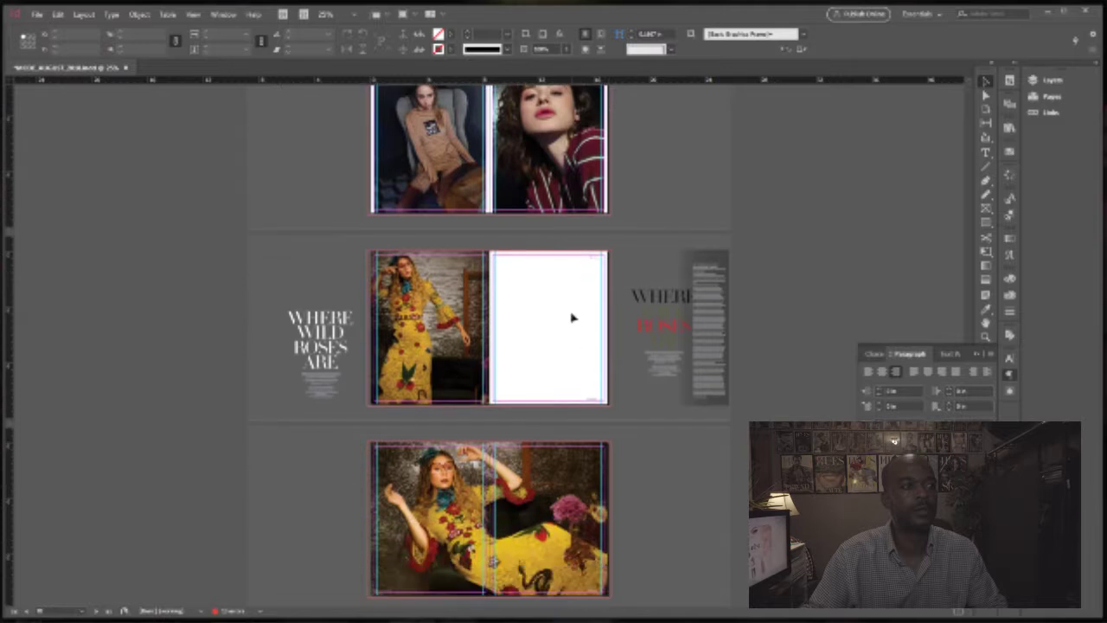
scroll(573, 317, "down", 9)
scroll(546, 419, "down", 10)
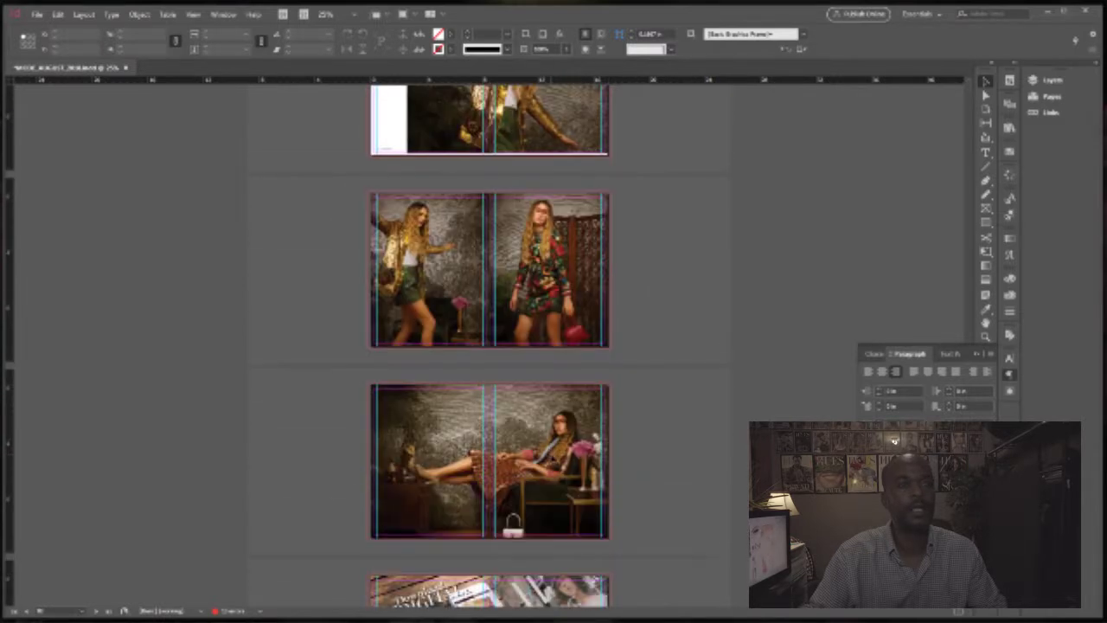
- Move the reclining brown-skirt spread to the start of the editorial, directly before the standing yellow-dress spread
left_click(1048, 96)
left_click_drag(875, 381, 876, 424)
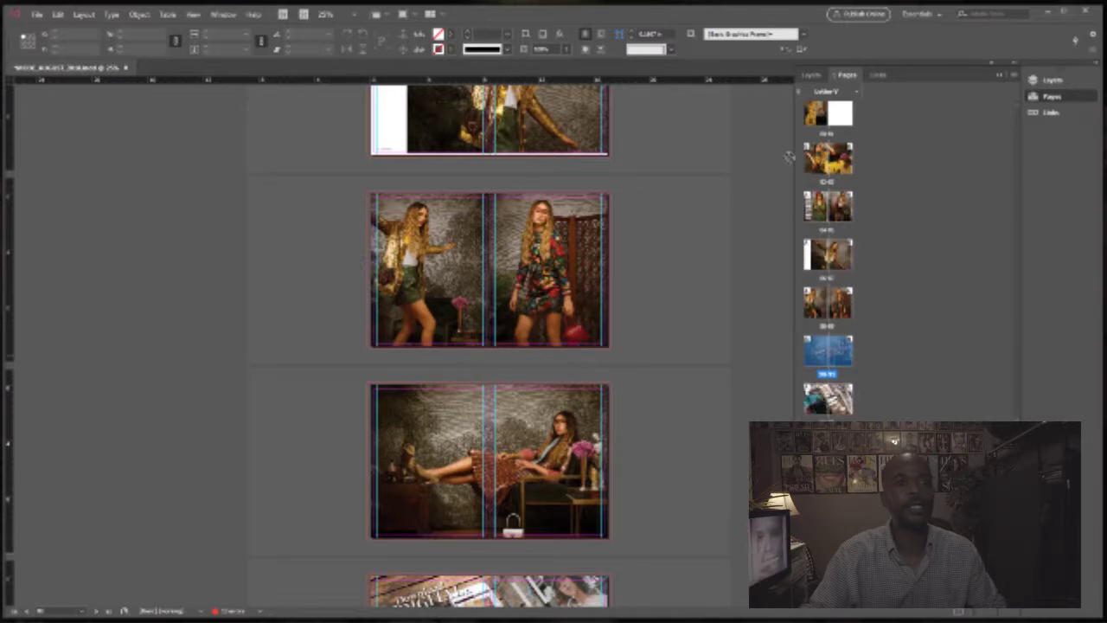
left_click_drag(800, 121, 800, 118)
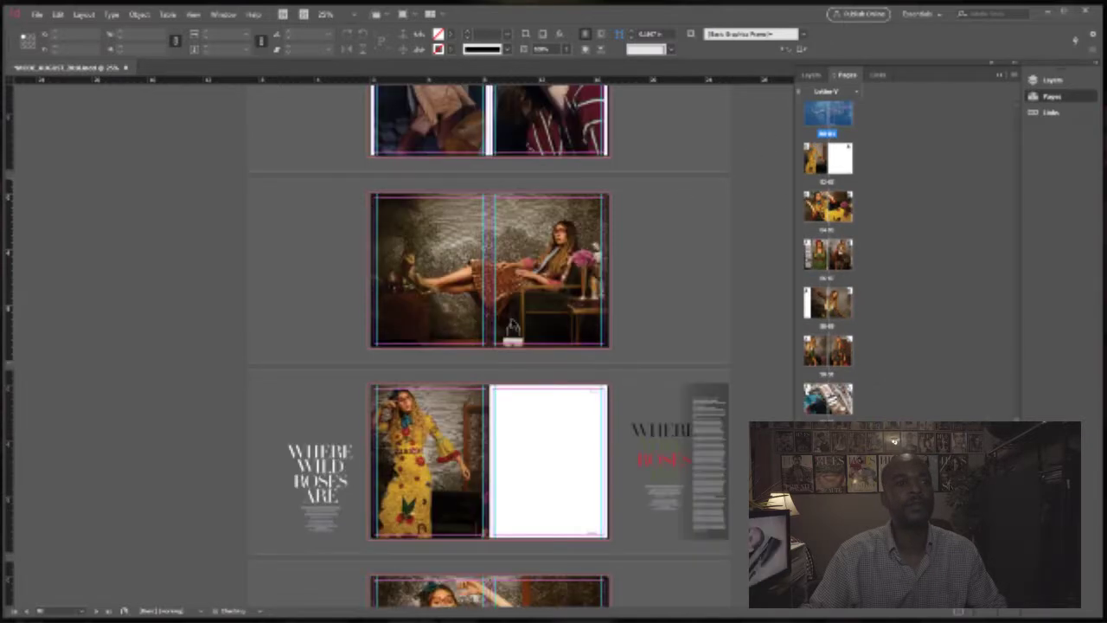
- Delete the two portrait photos from the spread just before the reclining brown-skirt spread
scroll(489, 346, "up", 2)
left_click_drag(636, 104, 294, 247)
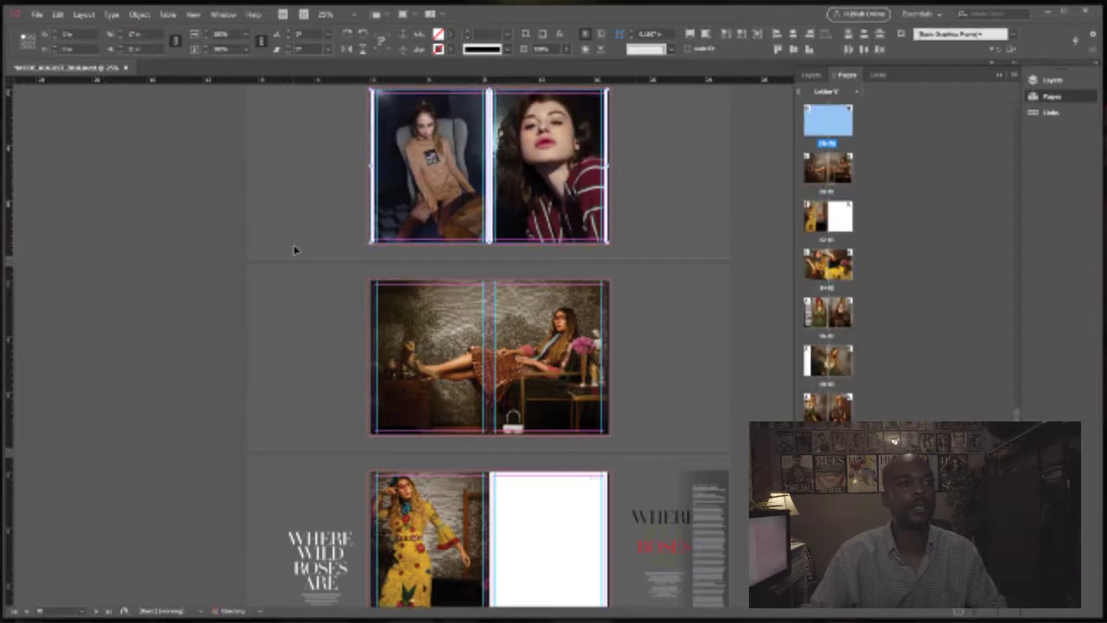
key("Delete")
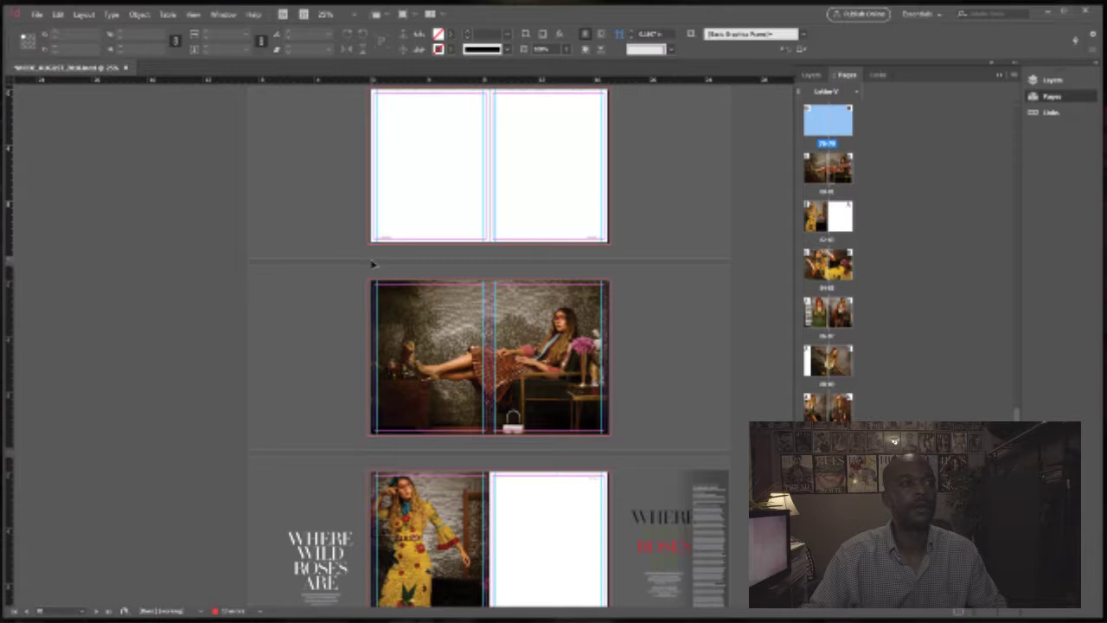
scroll(373, 263, "up", 1)
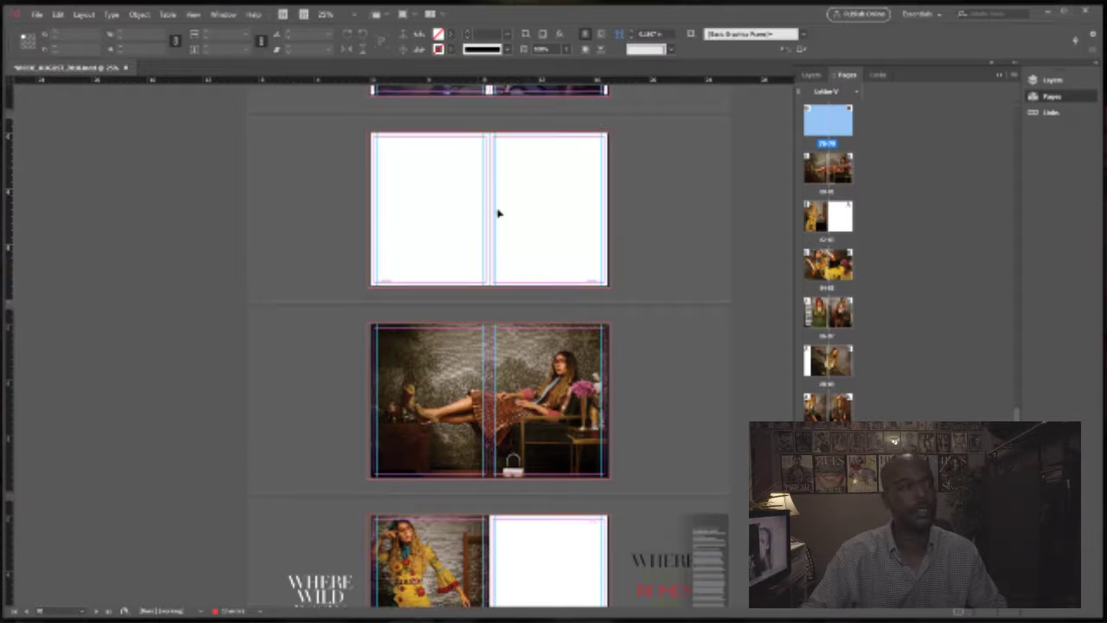
- Move the white "WHERE WILD ROSES ARE" title and credits from beside the yellow-dress spread to the pasteboard beside the reclining brown-skirt spread
scroll(472, 251, "down", 4)
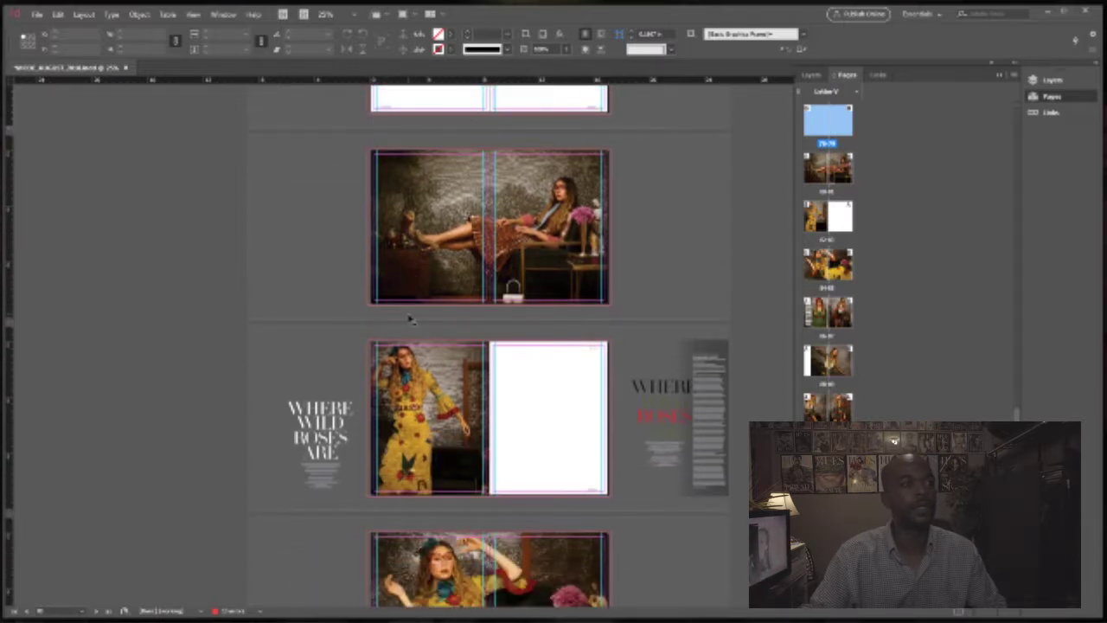
key("ctrl+=")
scroll(291, 249, "down", 4)
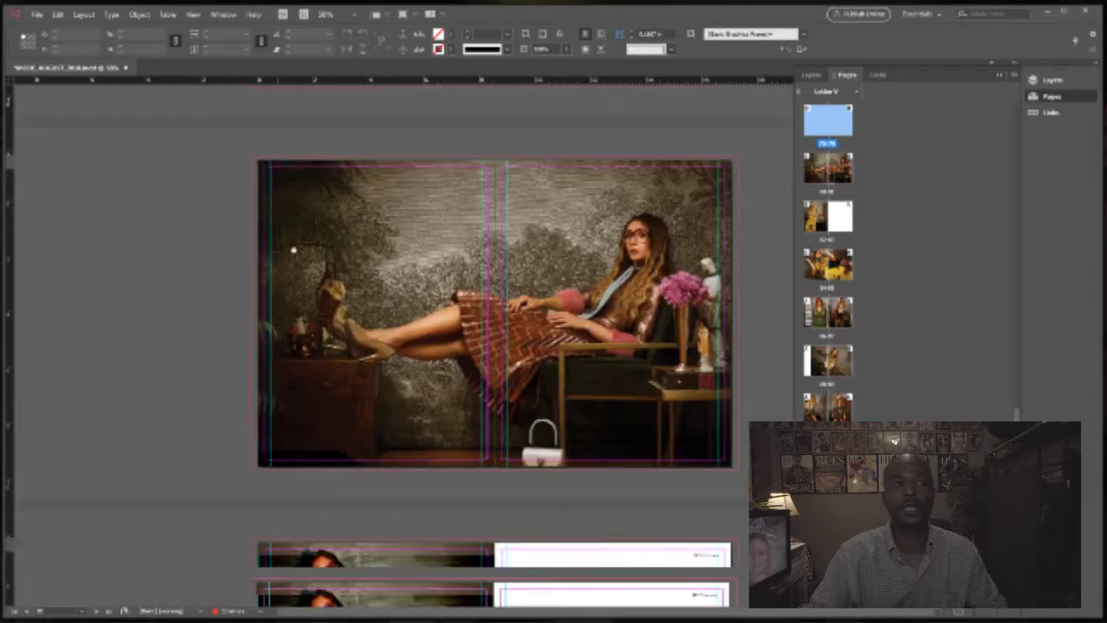
scroll(129, 464, "down", 6)
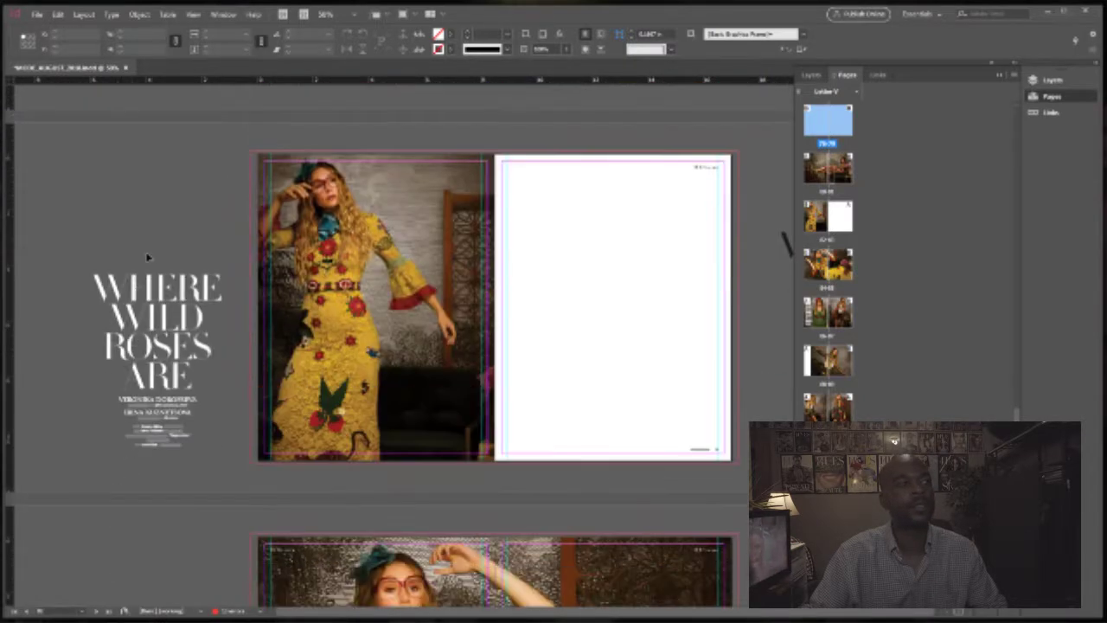
left_click(160, 346)
scroll(179, 588, "up", 7)
left_click_drag(193, 566, 184, 107)
left_click(211, 370)
left_click_drag(541, 251, 531, 333)
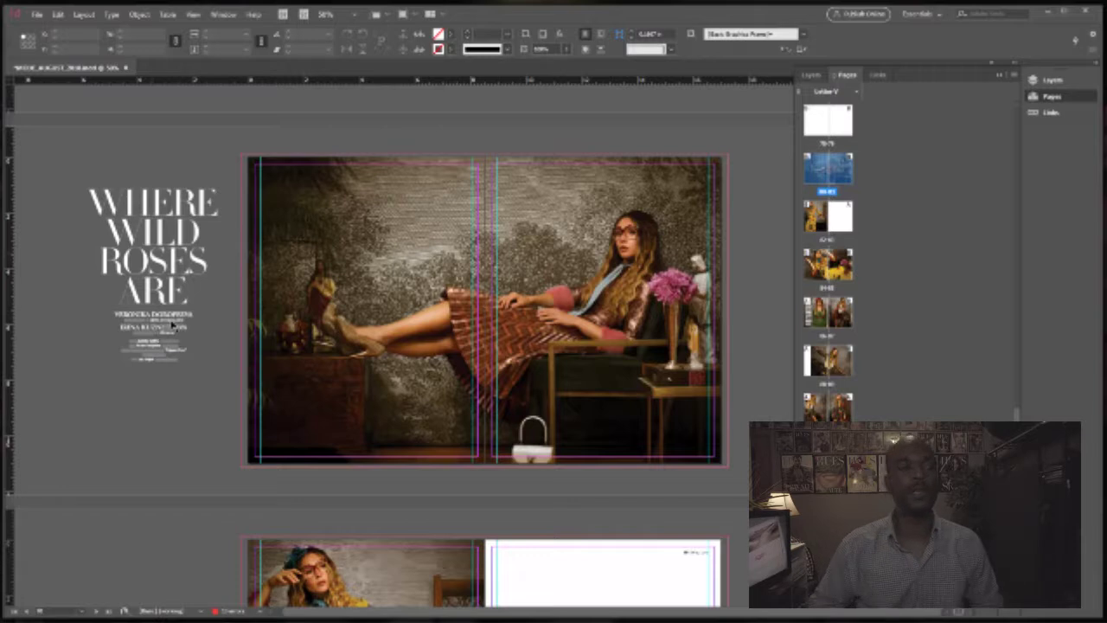
scroll(167, 329, "down", 1)
scroll(518, 364, "up", 1)
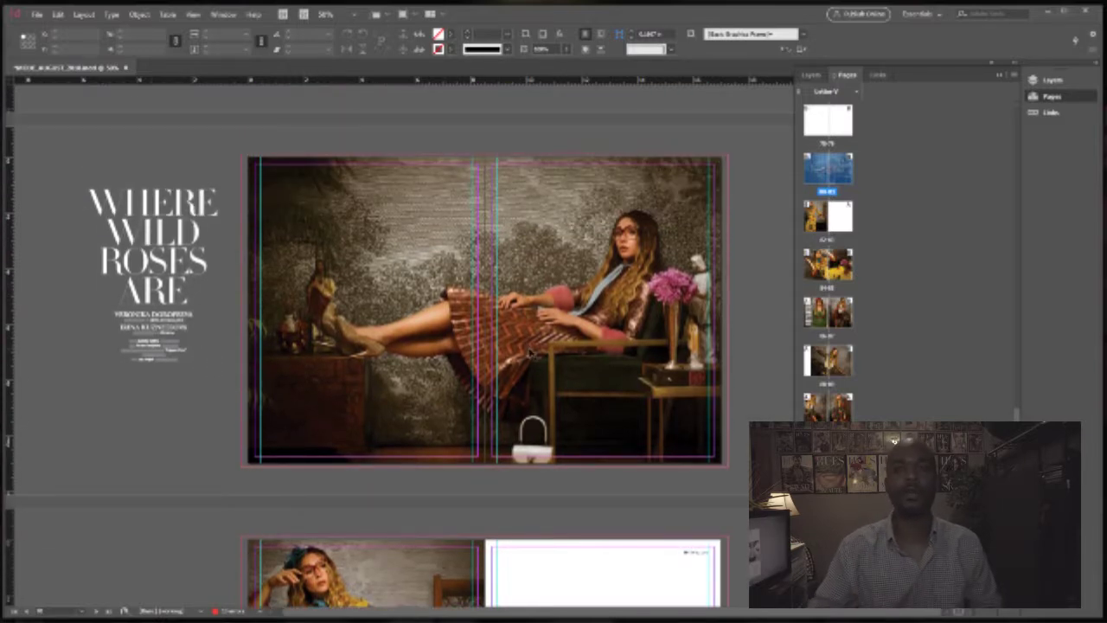
- Switch to the photo folder, view the standing brown-skirt photo, and return to InDesign
mouse_move(154, 612)
left_click(86, 554)
scroll(59, 363, "down", 5)
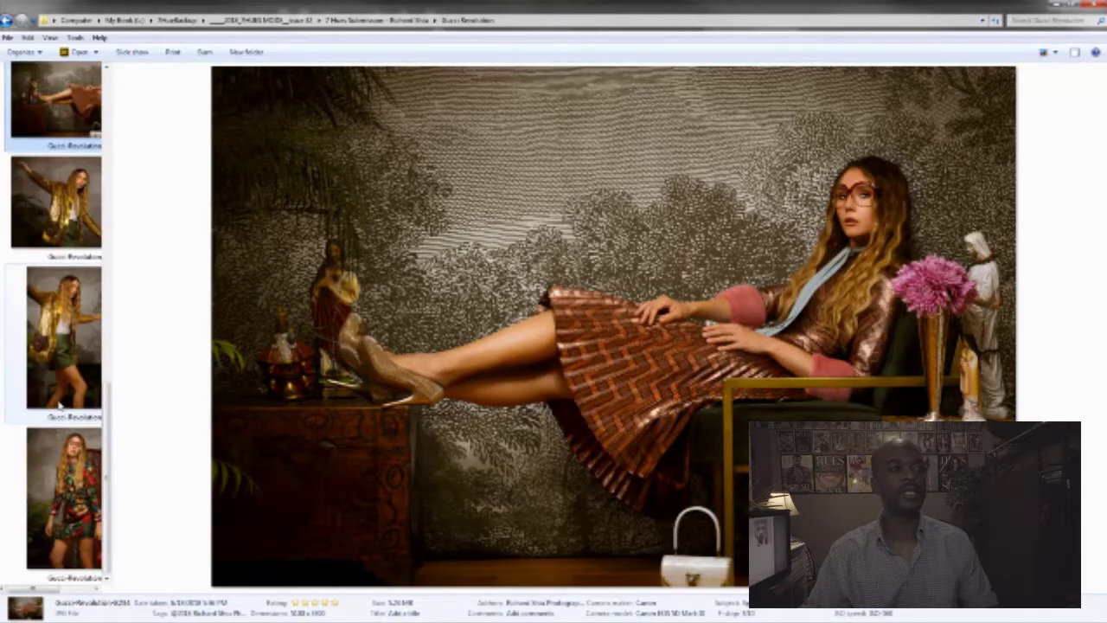
scroll(54, 234, "up", 2)
left_click(65, 148)
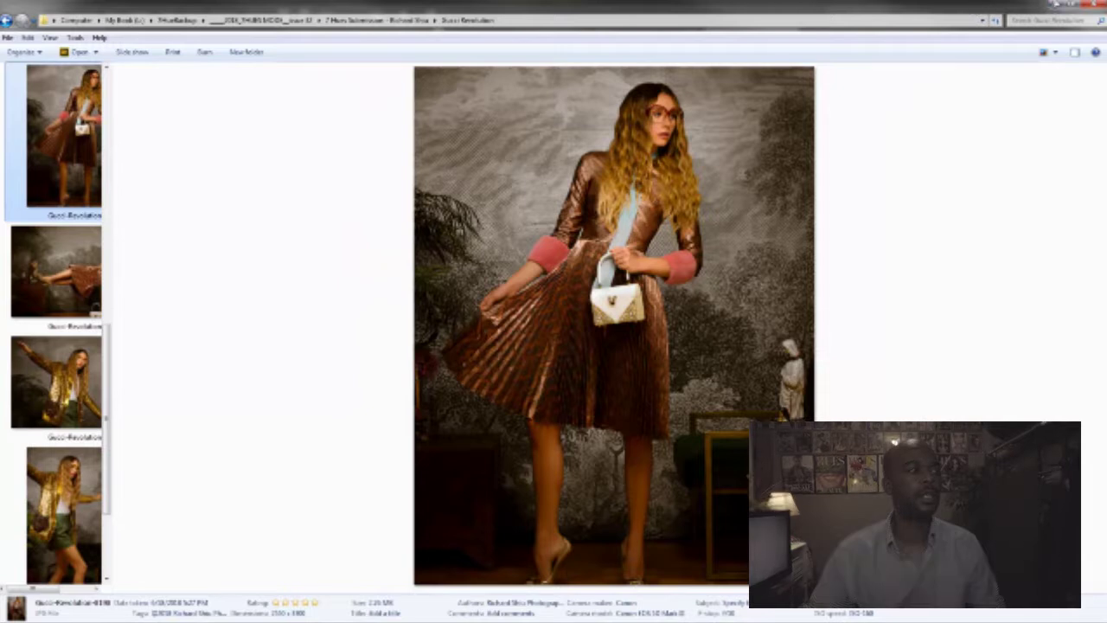
left_click(1054, 4)
- Move the spread with the green-dress and standing brown-skirt photos to directly after the reclining brown-skirt spread
scroll(548, 451, "down", 5)
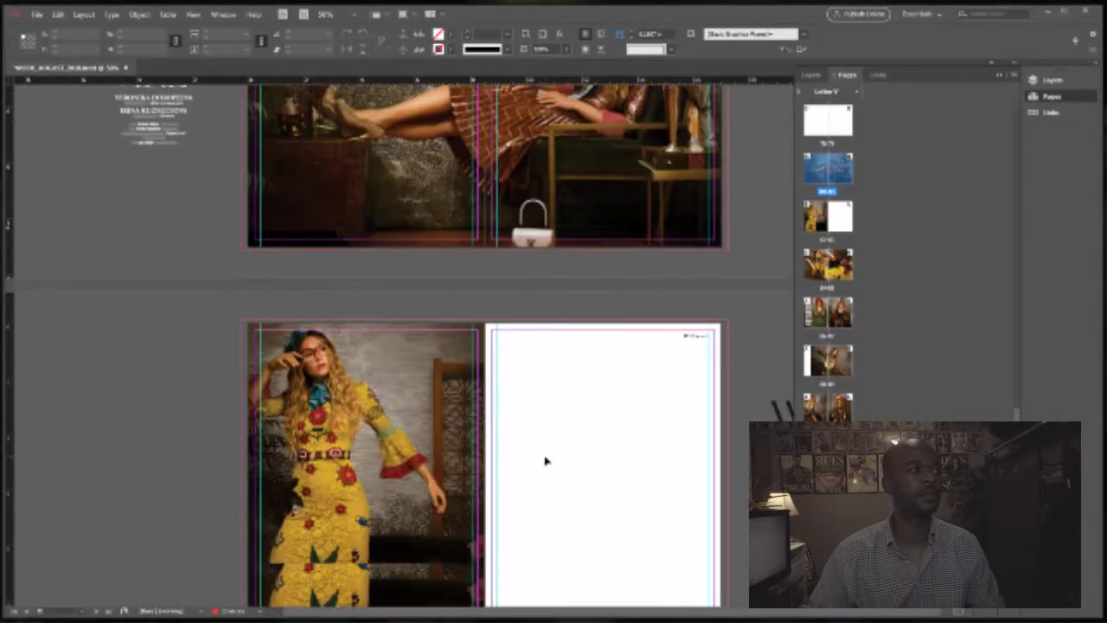
scroll(545, 453, "down", 15)
scroll(548, 452, "down", 5)
scroll(755, 302, "up", 1)
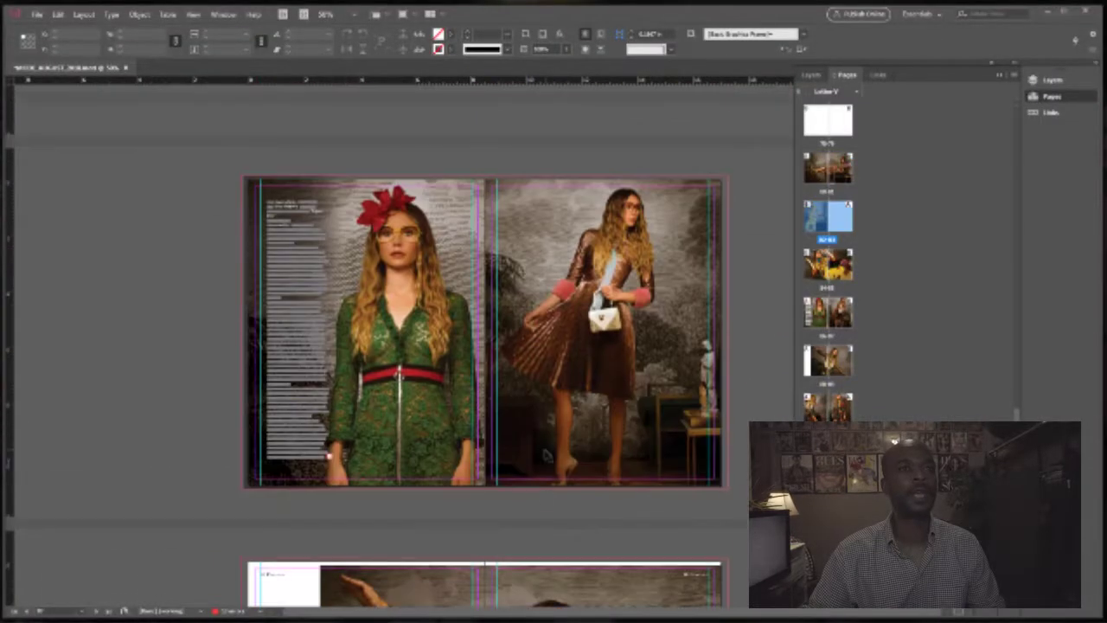
scroll(753, 318, "up", 1)
scroll(754, 318, "up", 3)
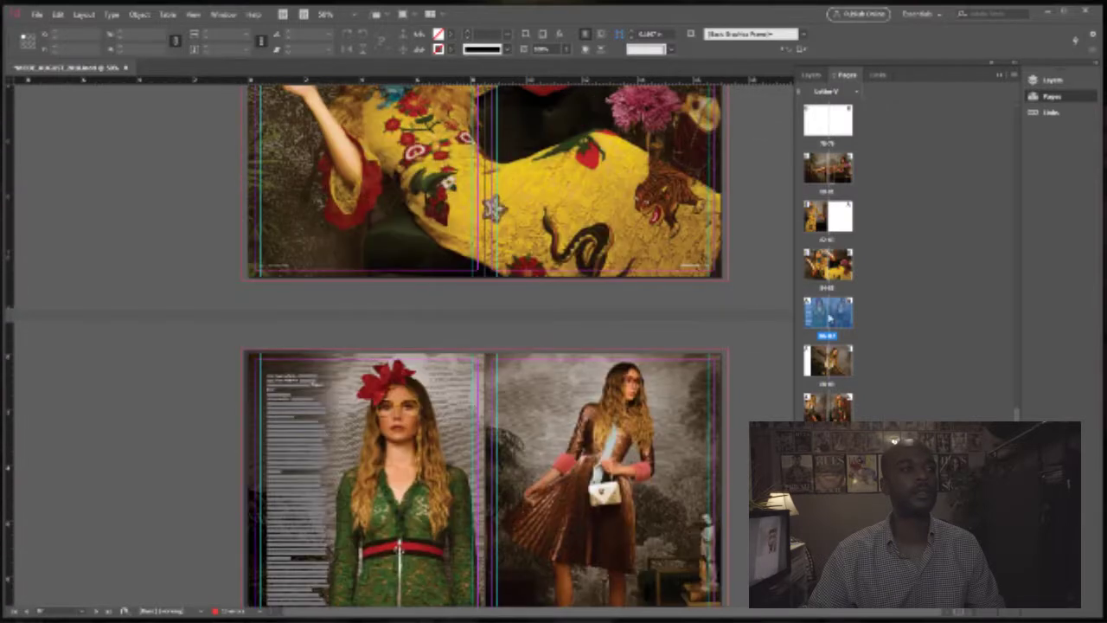
left_click_drag(795, 226, 796, 223)
scroll(471, 346, "down", 3)
- Clear the gradient text column and the green-dress photo off the left-hand page and place the standing brown-skirt photo there
left_click_drag(285, 338, 51, 337)
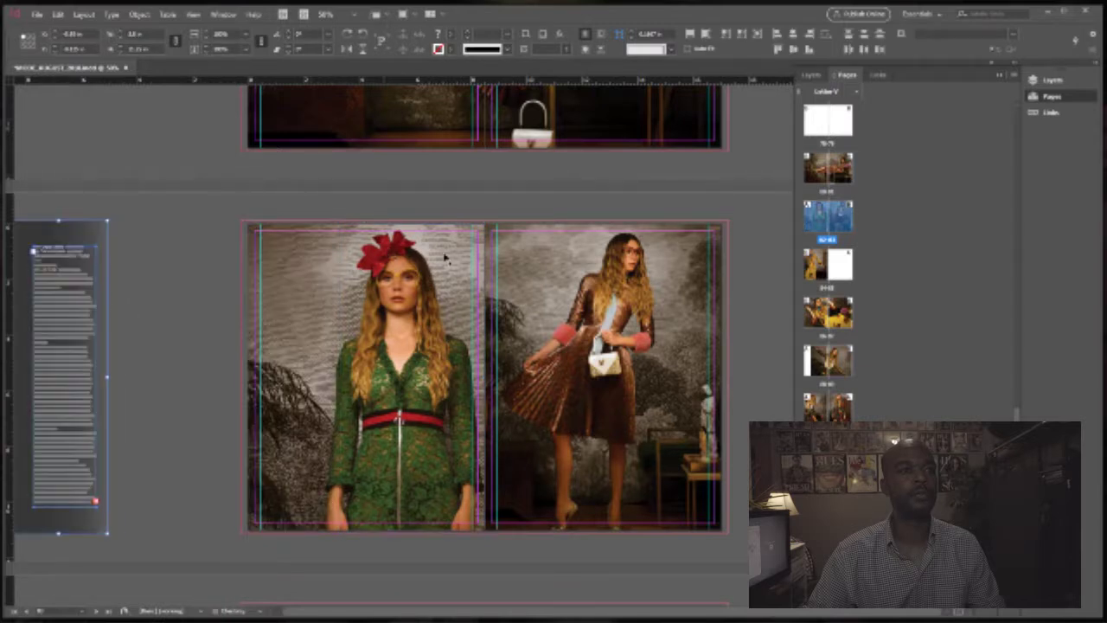
left_click_drag(348, 273, 701, 260)
left_click_drag(572, 249, 333, 268)
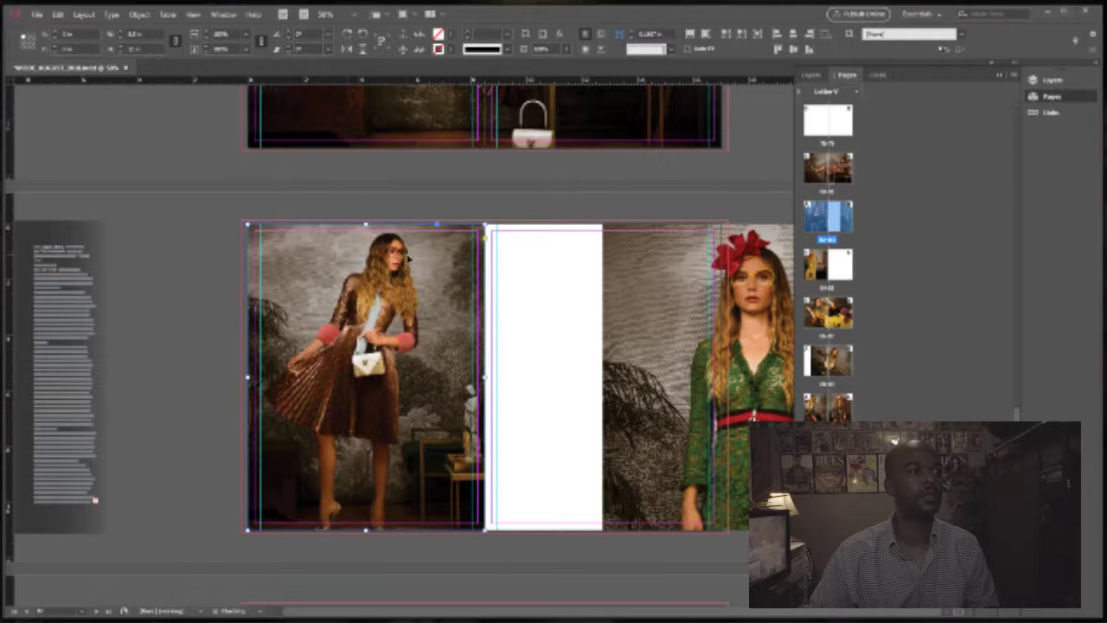
- Set the standing brown-skirt photo's transparency blending mode to Overlay
right_click(407, 256)
mouse_move(443, 450)
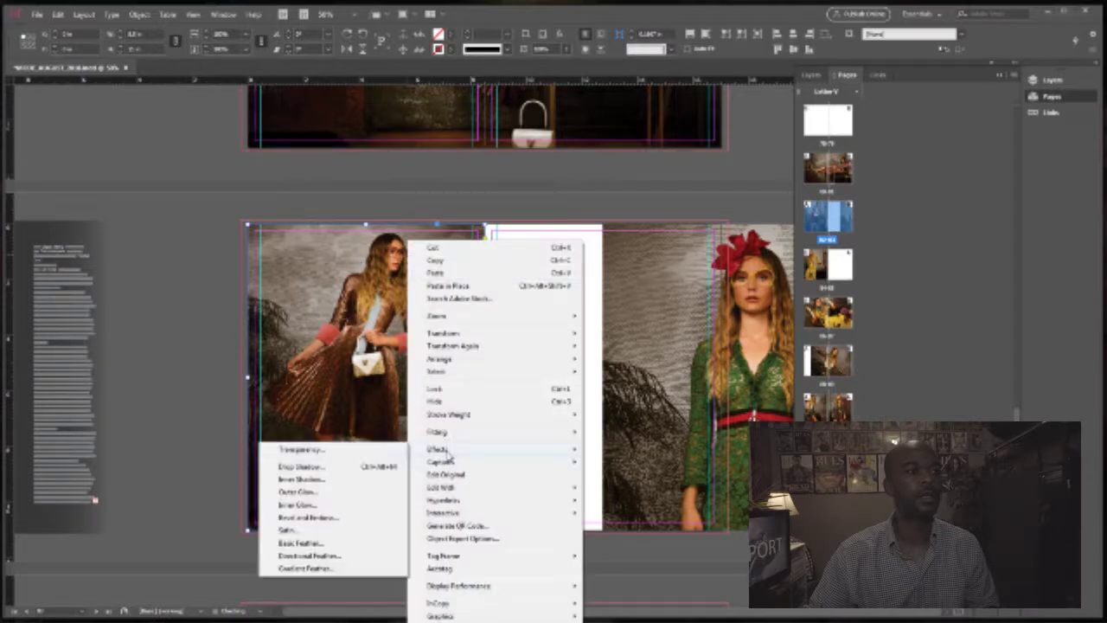
left_click(316, 448)
left_click(951, 234)
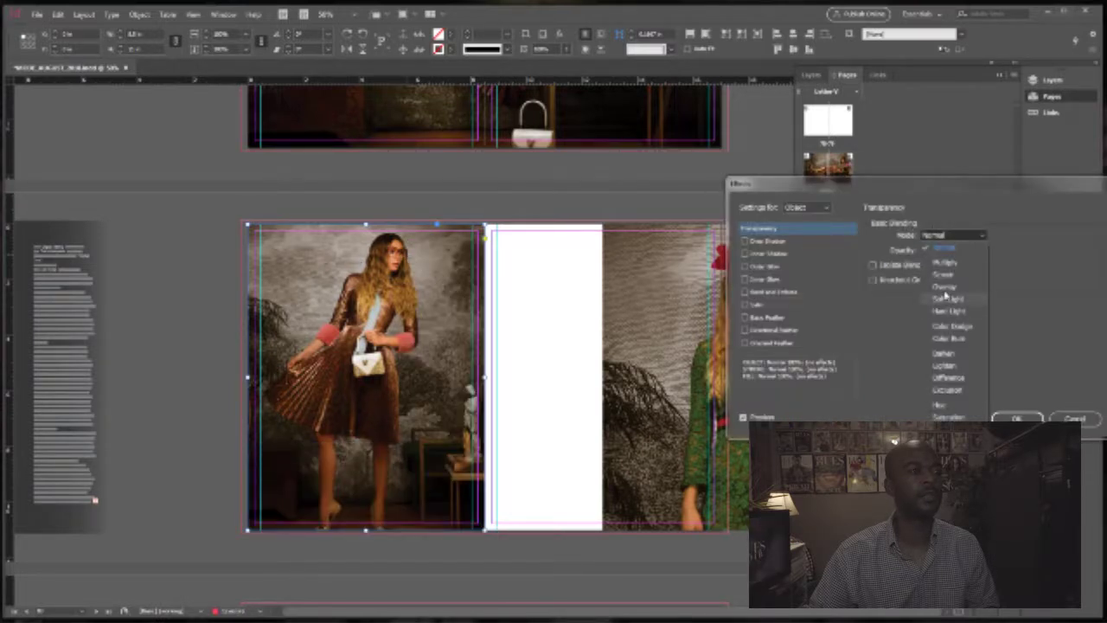
left_click(939, 292)
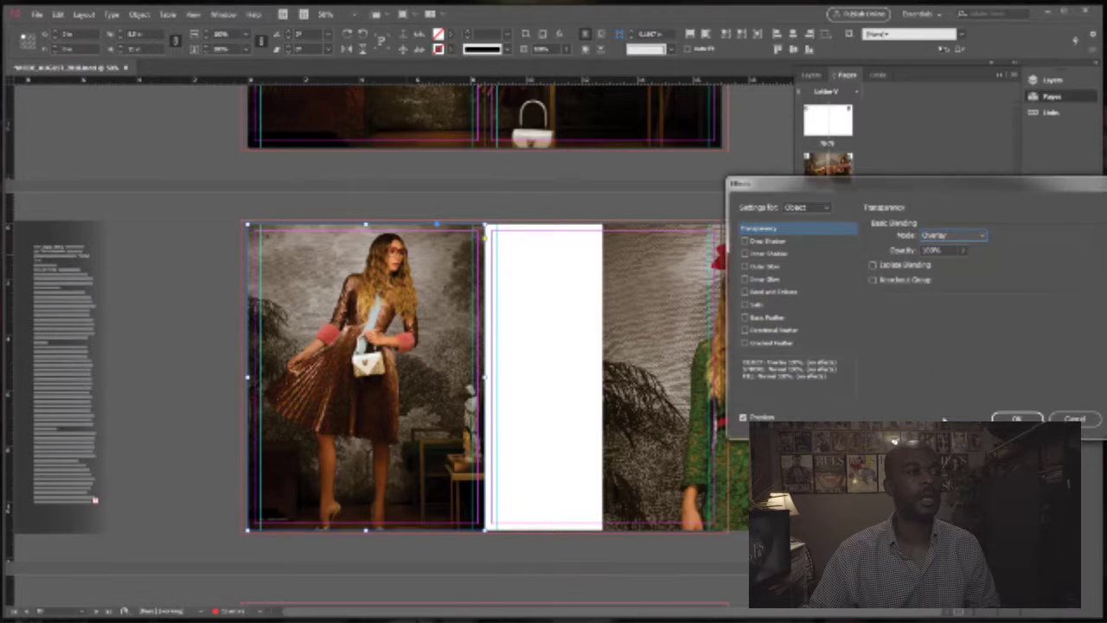
left_click(1016, 419)
- Set the green-dress photo's blending mode to Overlay and align the photo to the right-hand page
right_click(650, 310)
mouse_move(700, 449)
left_click(563, 450)
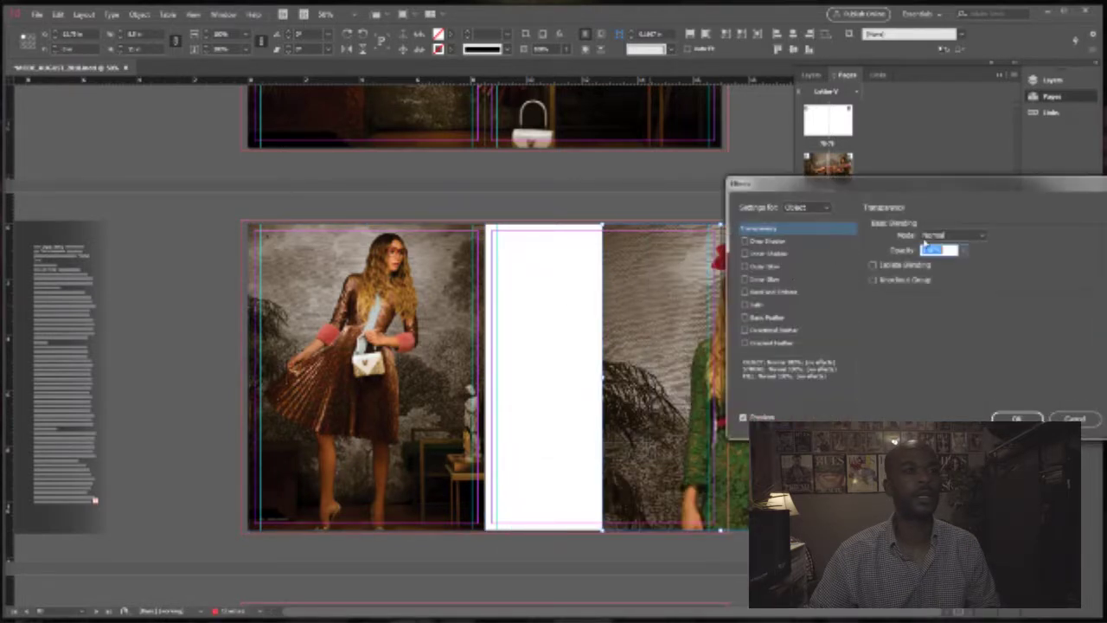
left_click(951, 234)
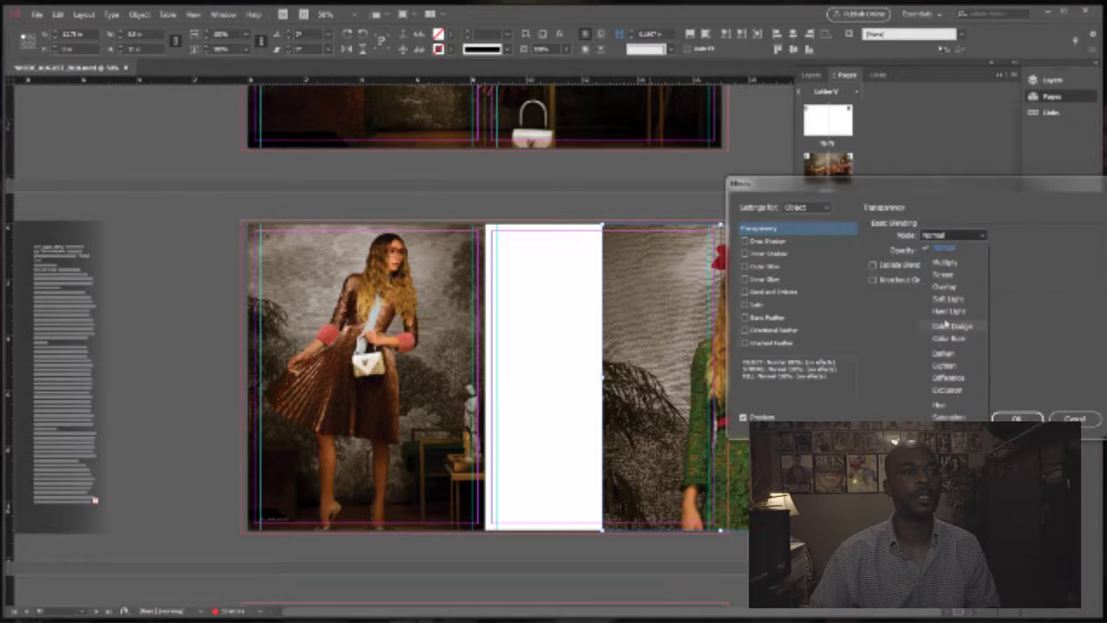
left_click(946, 289)
left_click(1016, 419)
left_click_drag(666, 278, 545, 292)
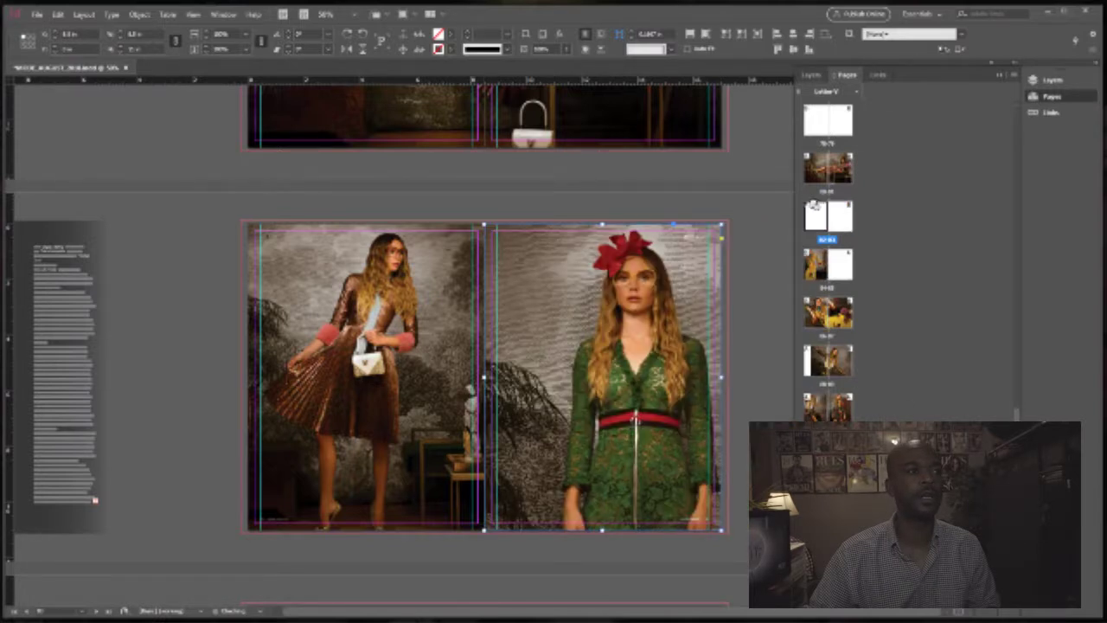
left_click(496, 210)
- Examine the new spread order from the reclining brown-skirt opener through to the gold-jacket and floral-dress spread
scroll(699, 294, "up", 6)
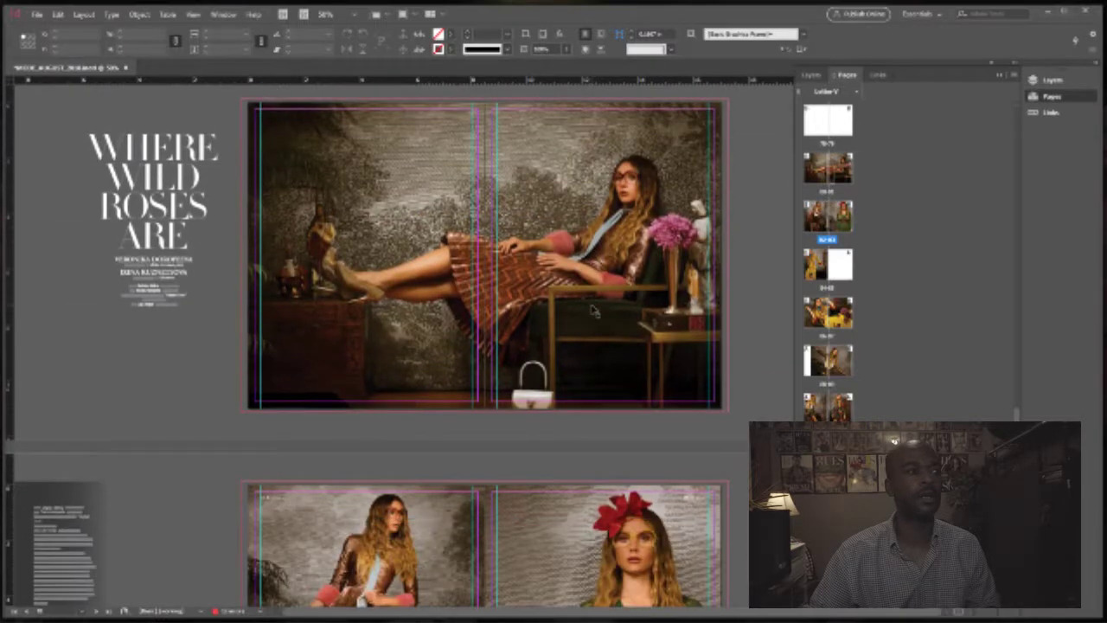
scroll(593, 302, "down", 1)
scroll(593, 310, "down", 4)
scroll(489, 307, "down", 12)
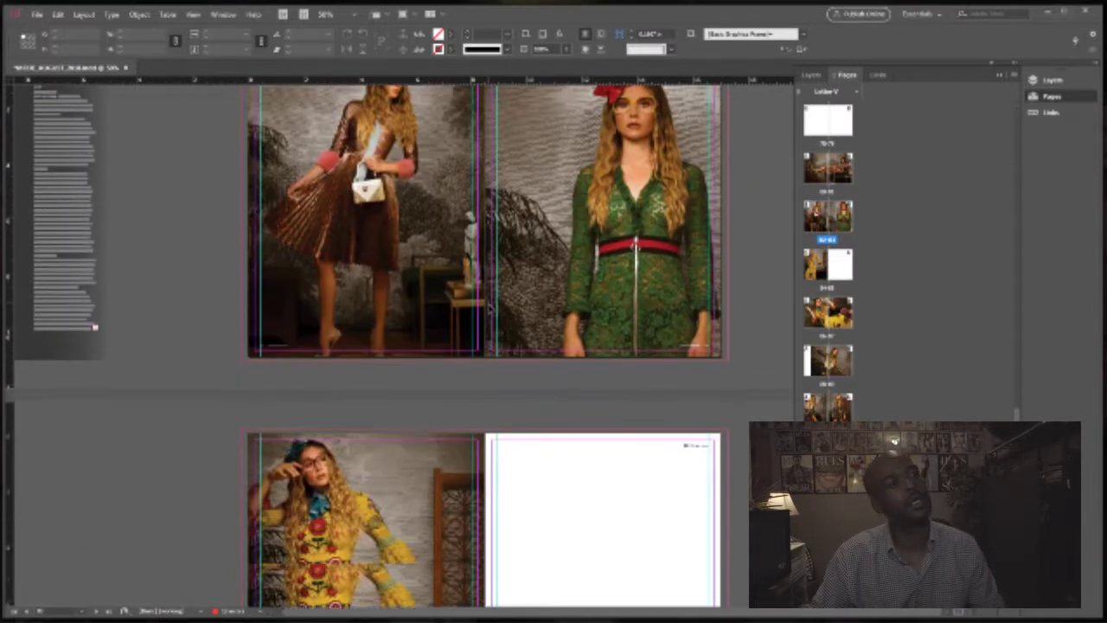
scroll(419, 285, "down", 17)
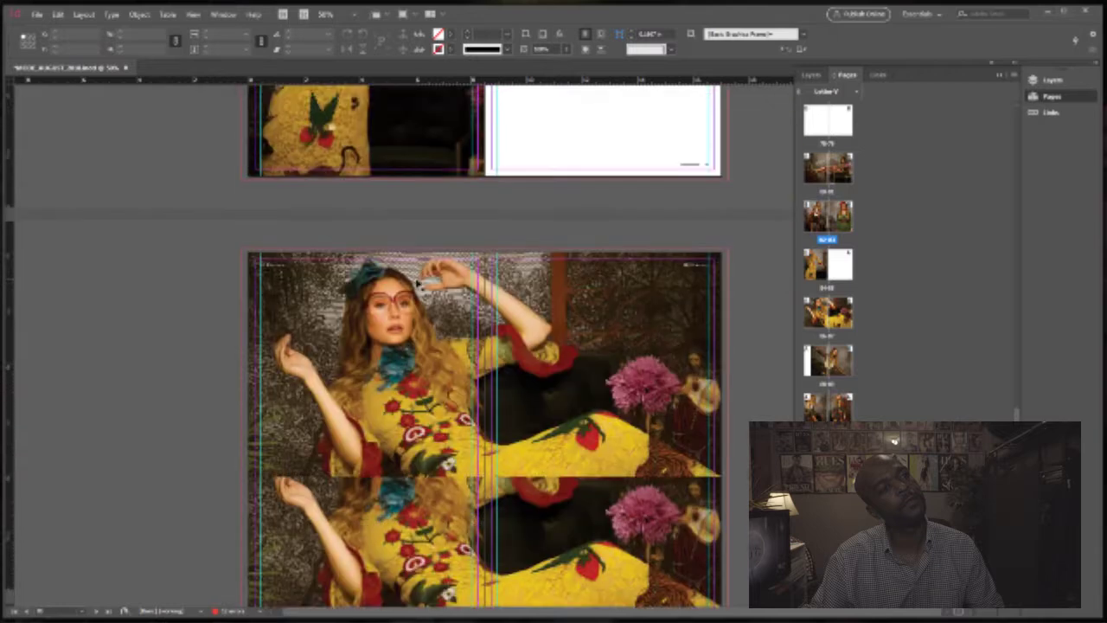
scroll(417, 285, "down", 9)
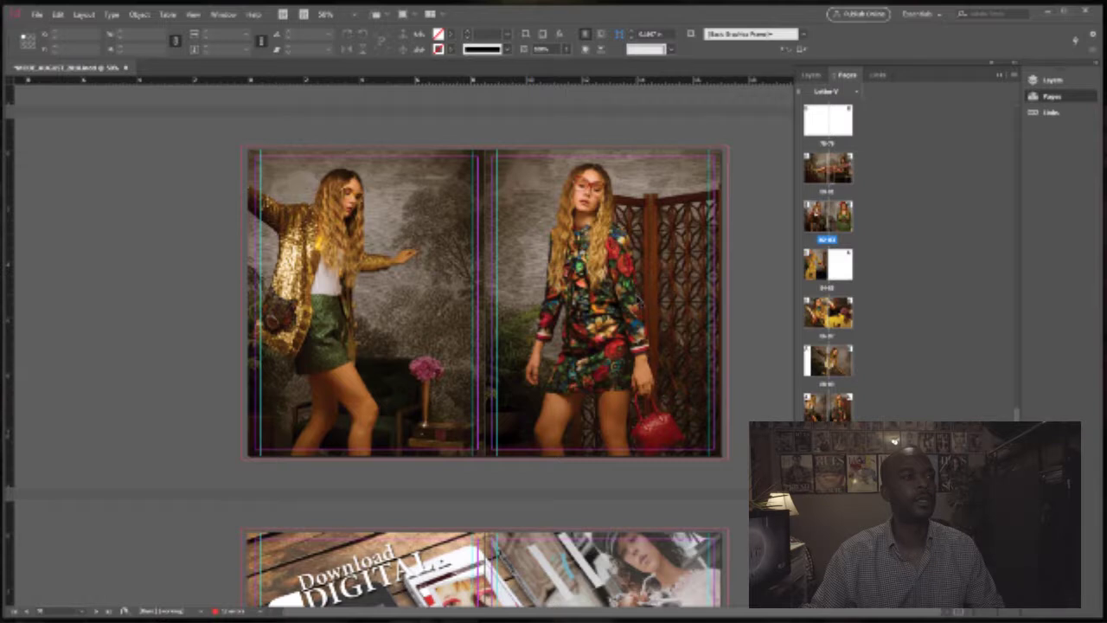
key("ctrl+minus")
scroll(619, 296, "up", 10)
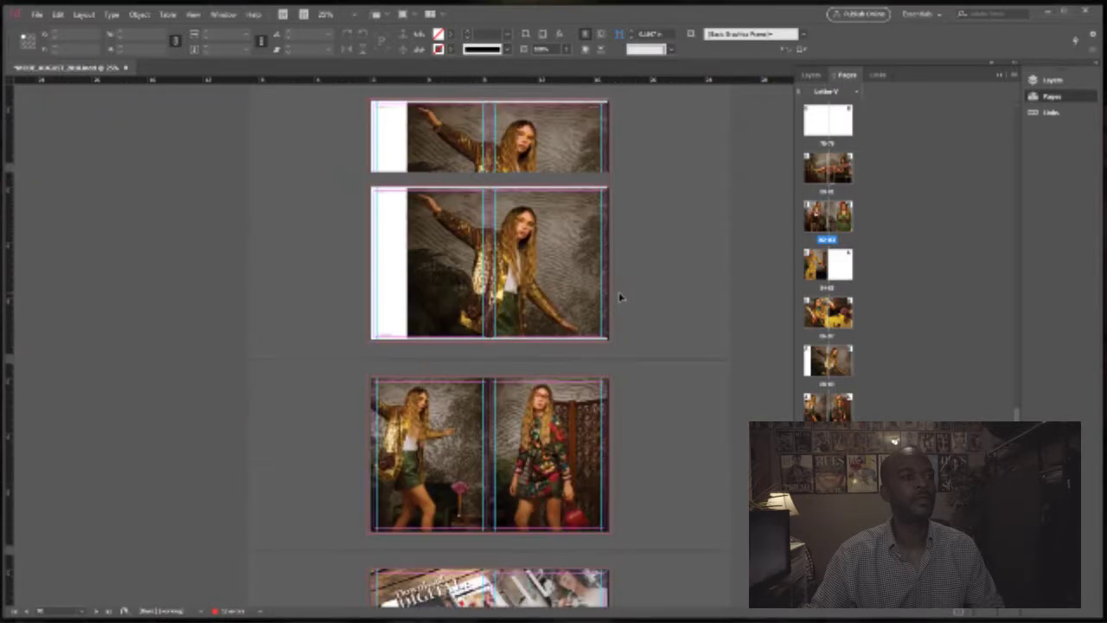
scroll(619, 297, "up", 4)
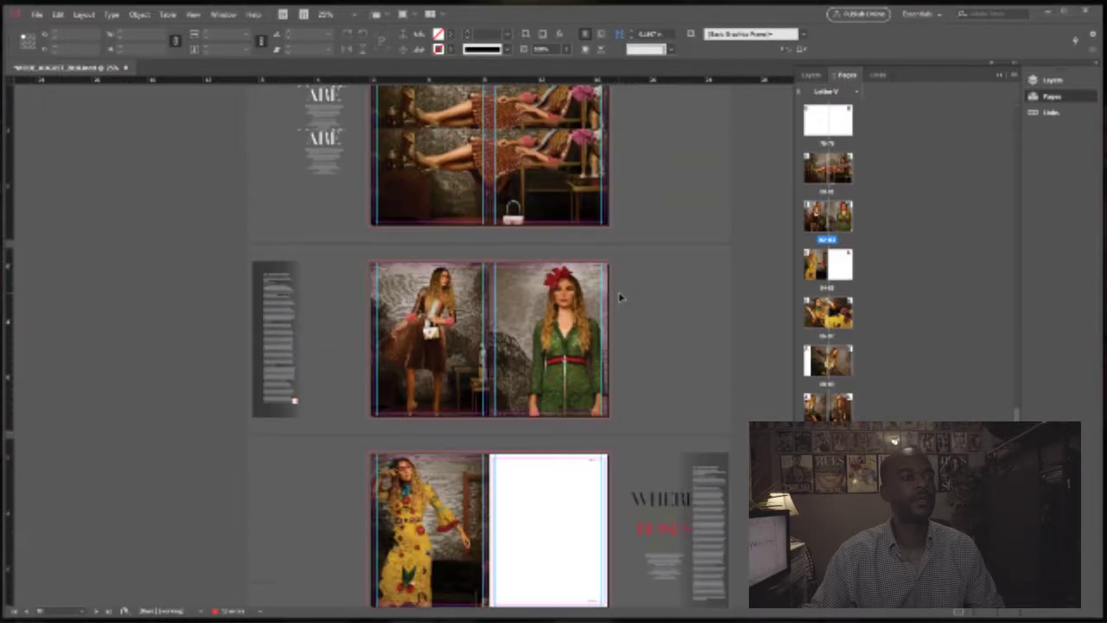
scroll(619, 297, "down", 2)
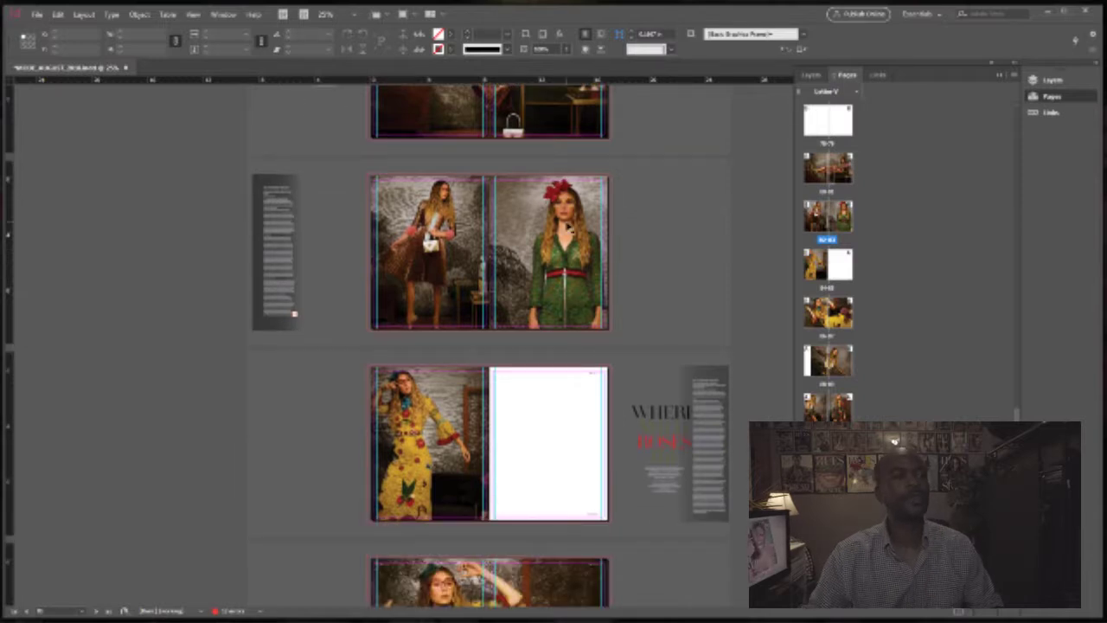
- Move the green-dress photo off its page onto the pasteboard beside the reclining yellow-dress spread
scroll(570, 225, "down", 3)
left_click_drag(588, 138, 335, 501)
scroll(437, 424, "down", 7)
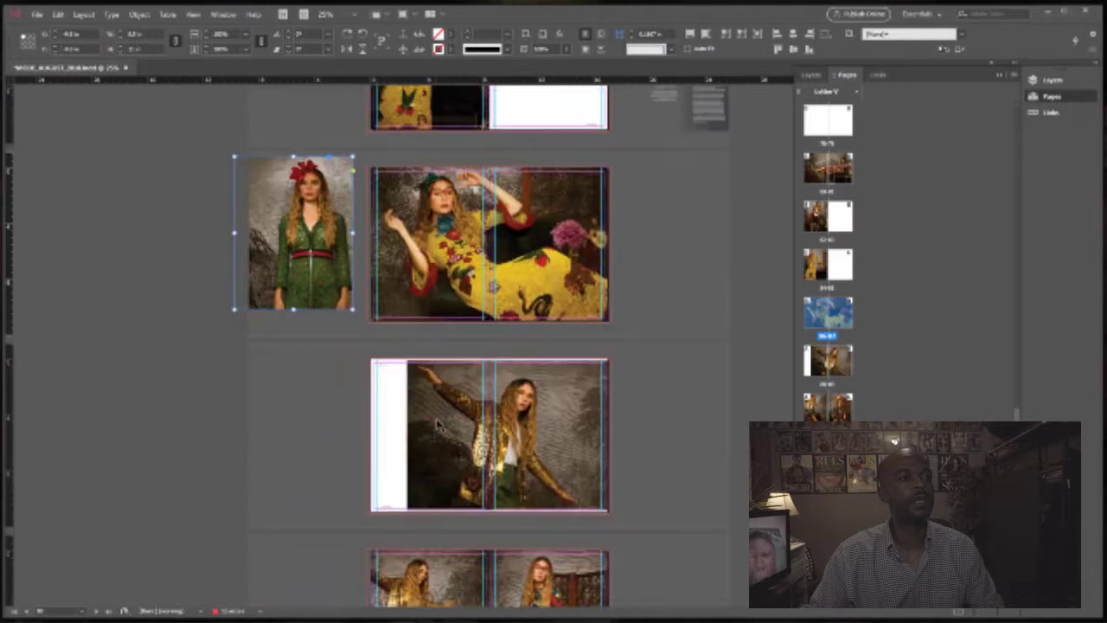
- Move the floral-dress photo from the last fashion spread onto the empty right-hand page beside the standing brown-skirt photo
scroll(437, 424, "down", 4)
left_click(572, 421)
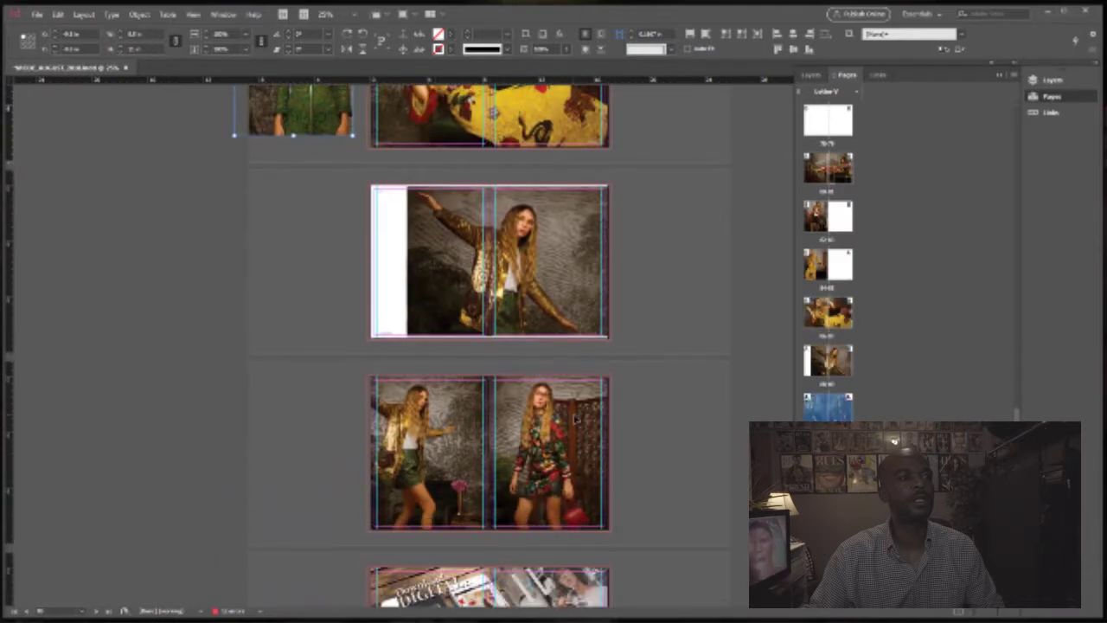
scroll(573, 441, "up", 4)
left_click_drag(570, 567, 569, 340)
left_click_drag(577, 396, 584, 169)
scroll(583, 173, "up", 4)
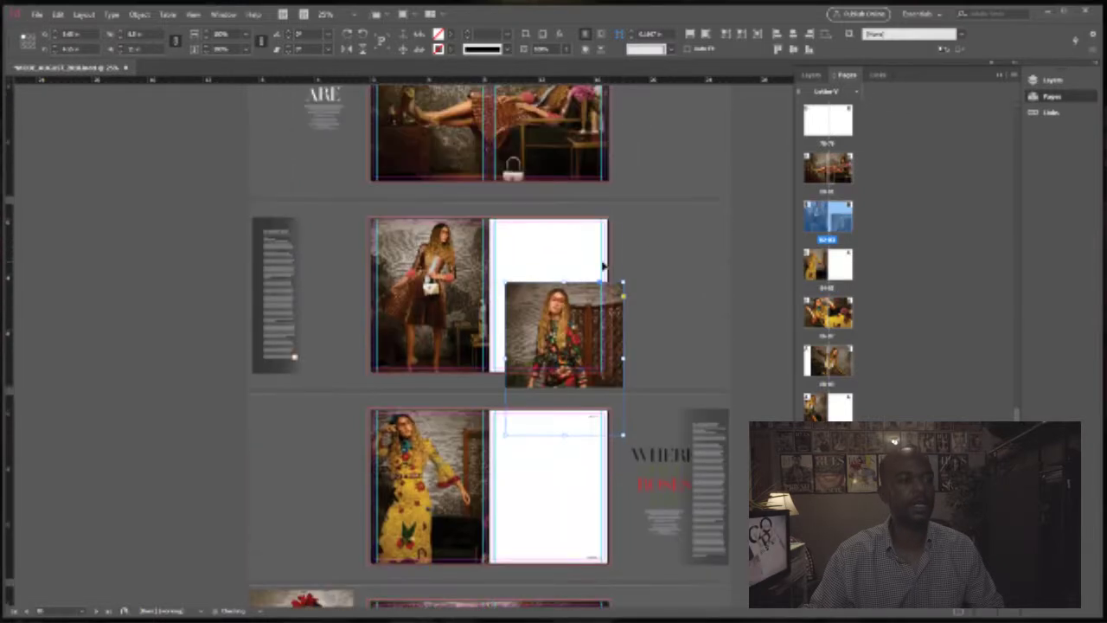
left_click_drag(584, 242, 588, 244)
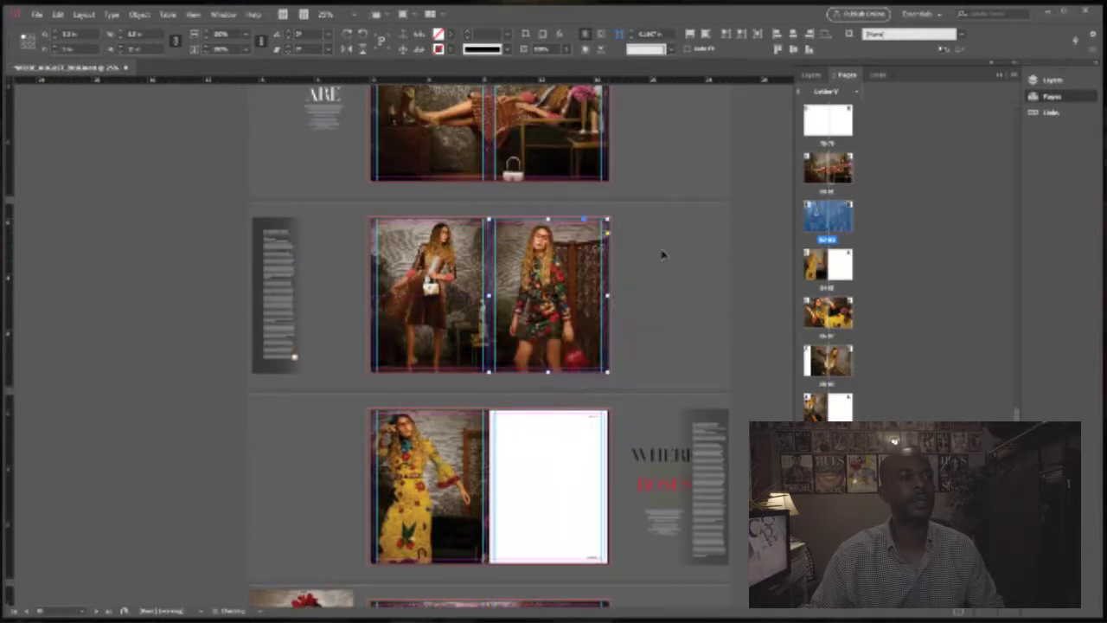
scroll(661, 260, "up", 3)
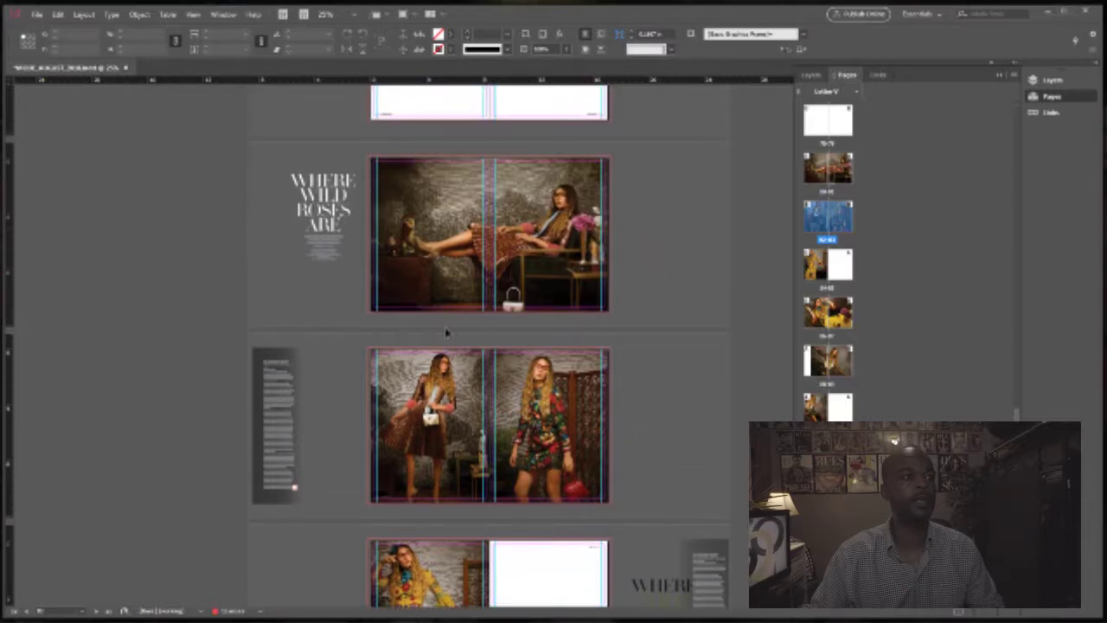
- Set the blending mode of the floral-dress photo beside the standing brown-skirt photo to Overlay
scroll(427, 350, "down", 2)
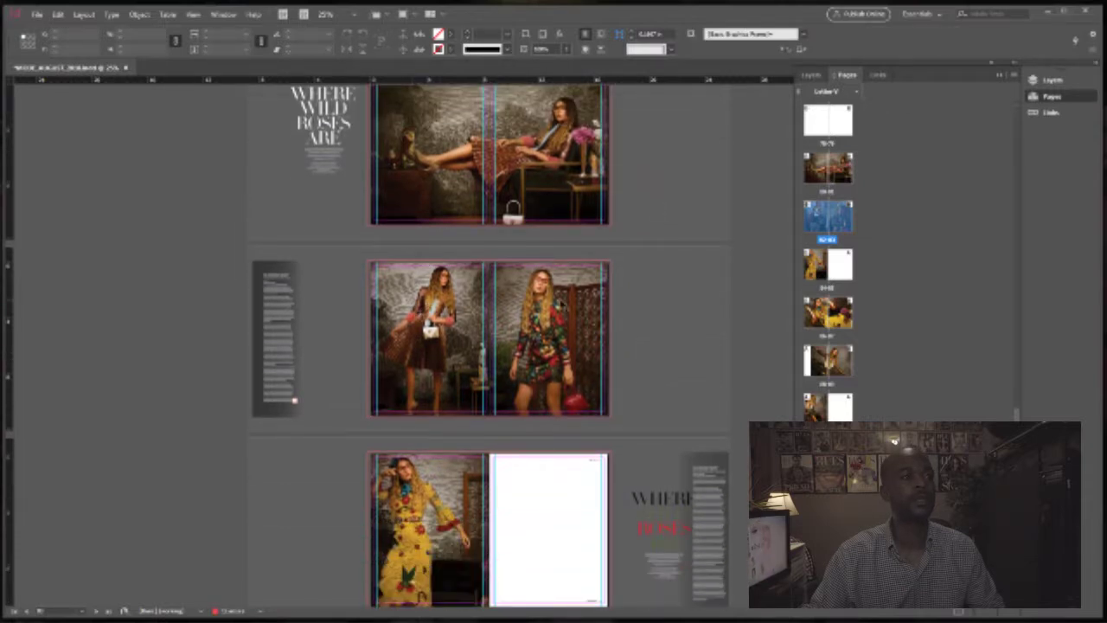
key("ctrl+space")
left_click(510, 300)
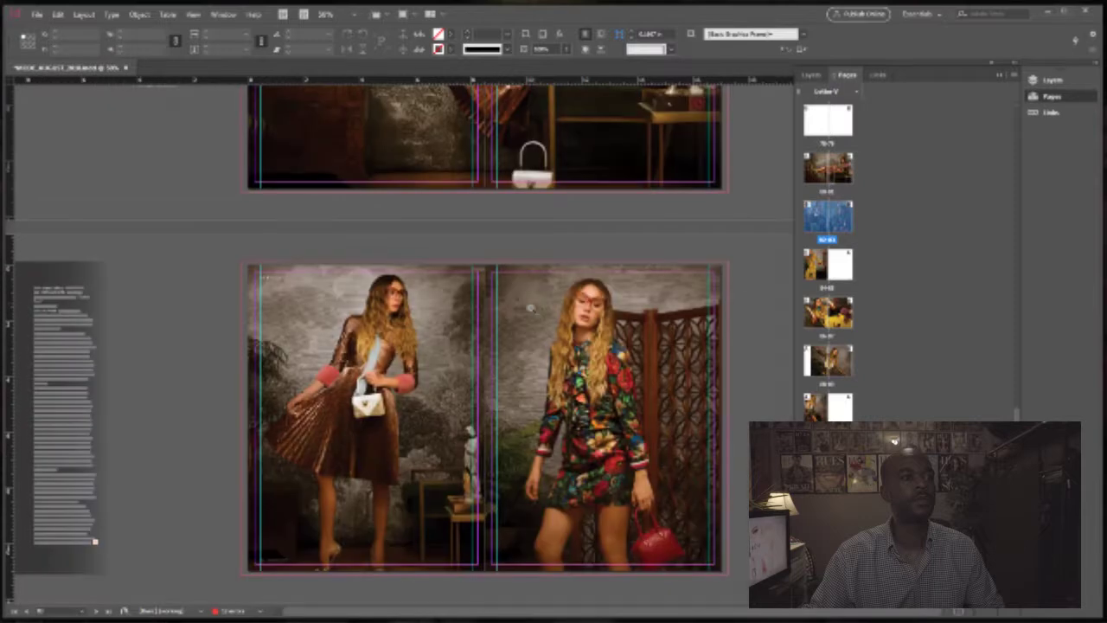
right_click(639, 311)
left_click(599, 325)
right_click(629, 337)
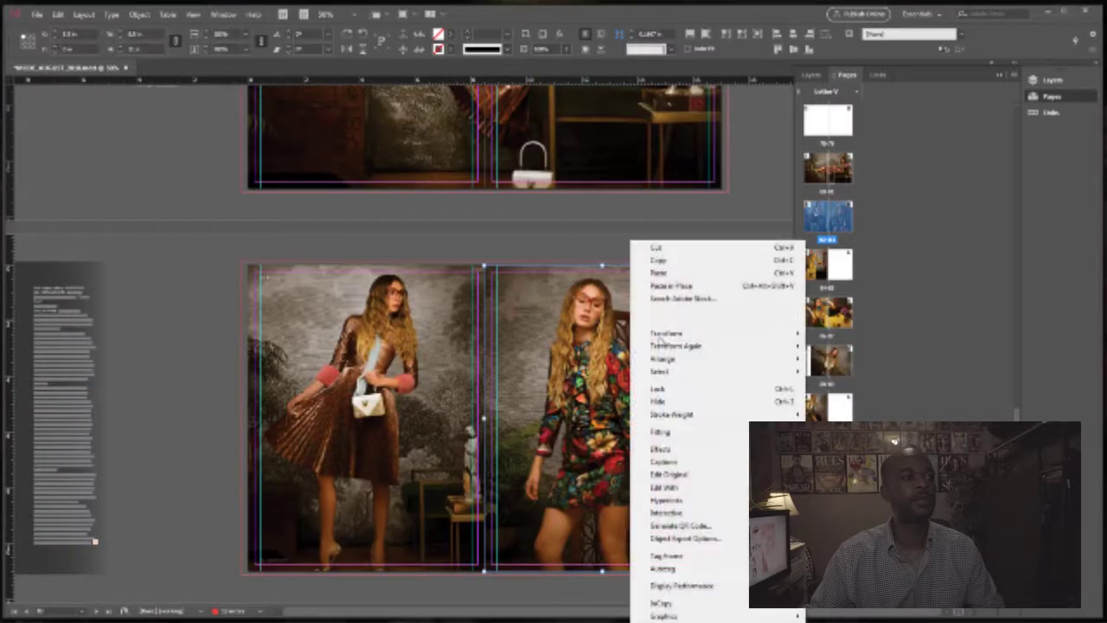
mouse_move(675, 446)
left_click(571, 451)
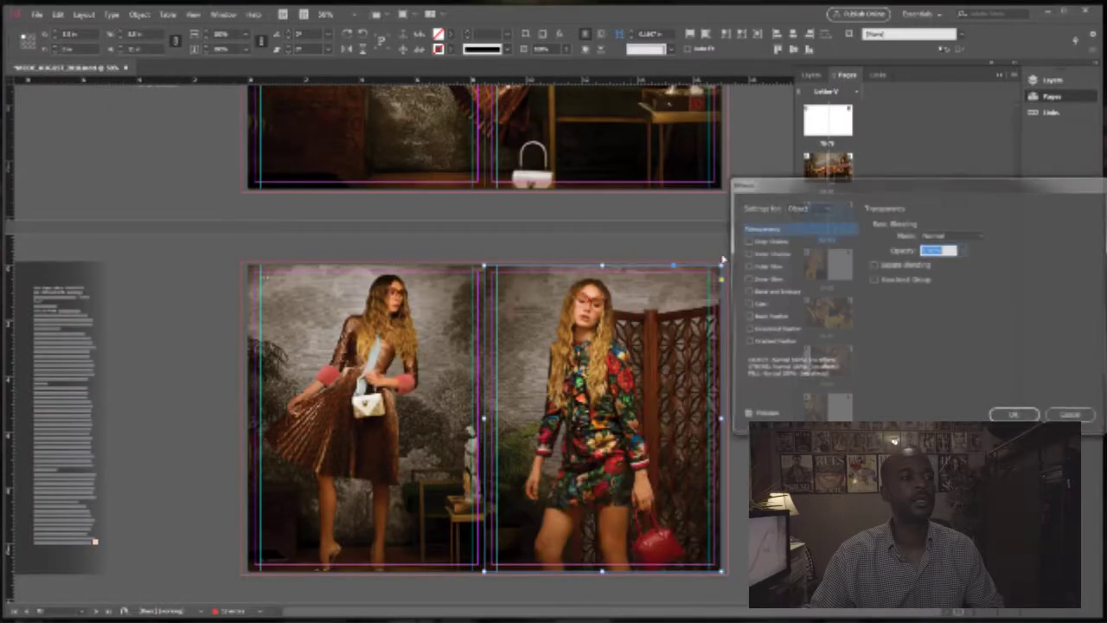
left_click(922, 237)
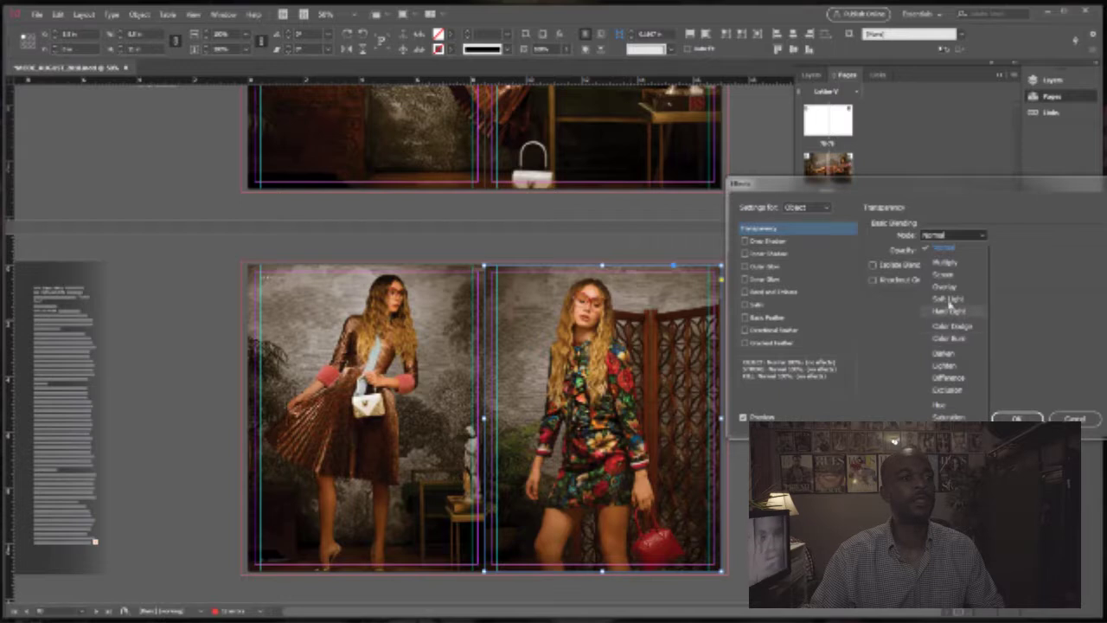
left_click(951, 288)
left_click(1016, 418)
- Examine the photo sequence from the reclining brown-skirt opener through the yellow-dress spreads to the gold-jacket spread
scroll(641, 251, "up", 5)
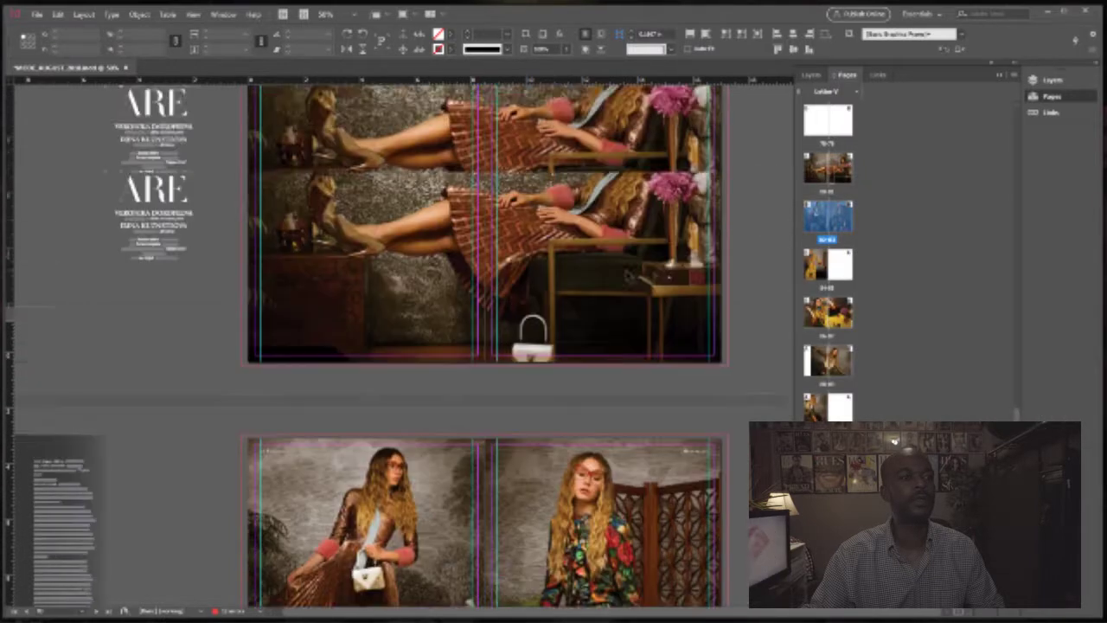
scroll(598, 280, "down", 5)
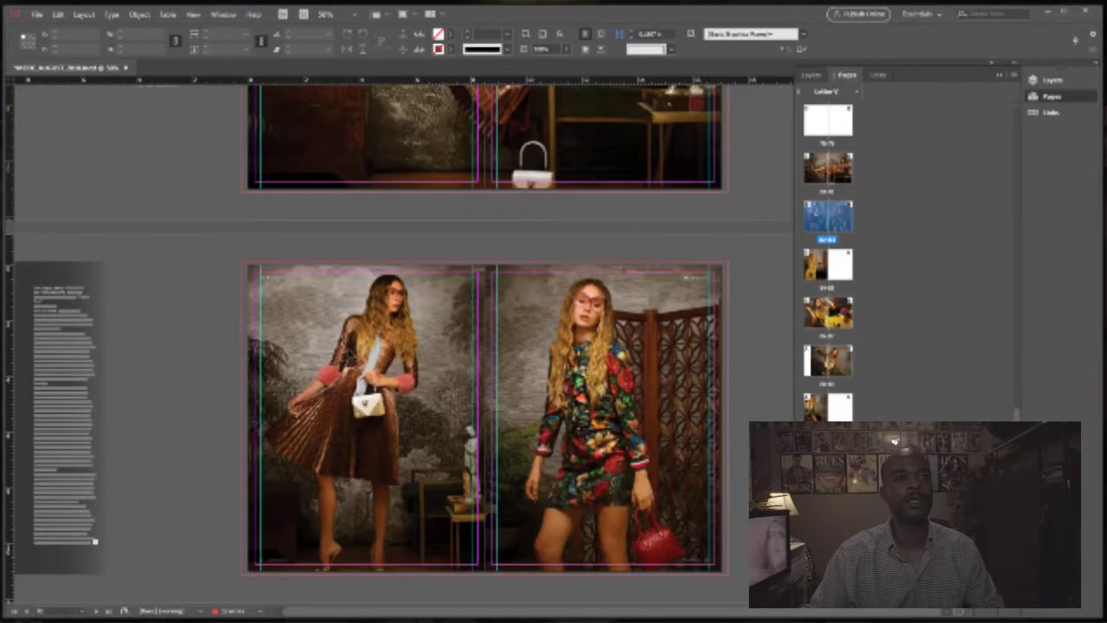
scroll(610, 306, "down", 5)
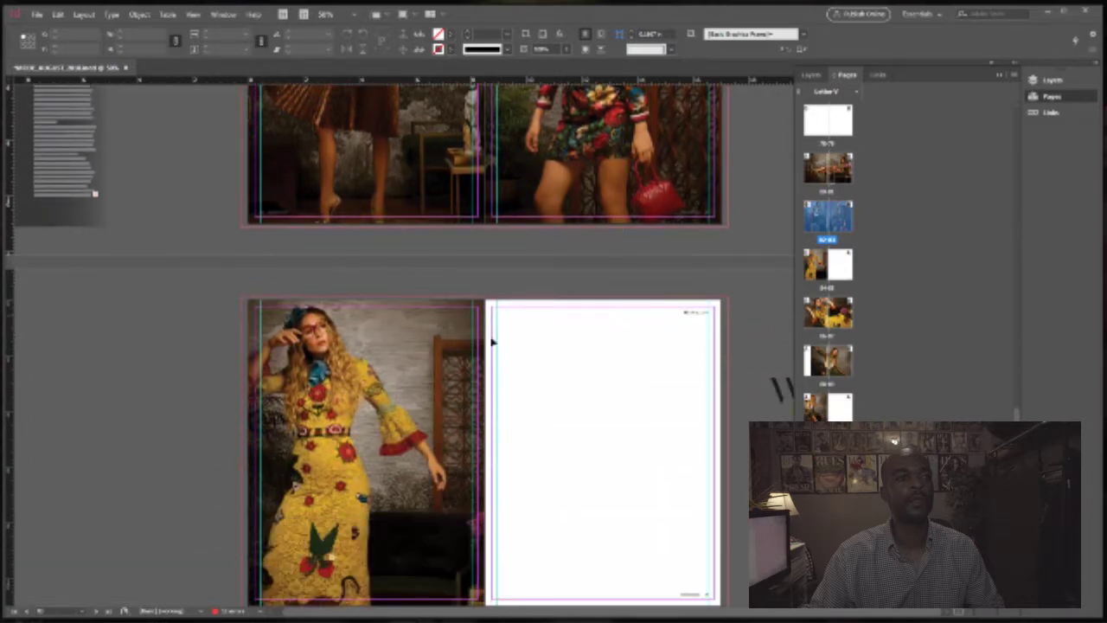
scroll(471, 349, "down", 10)
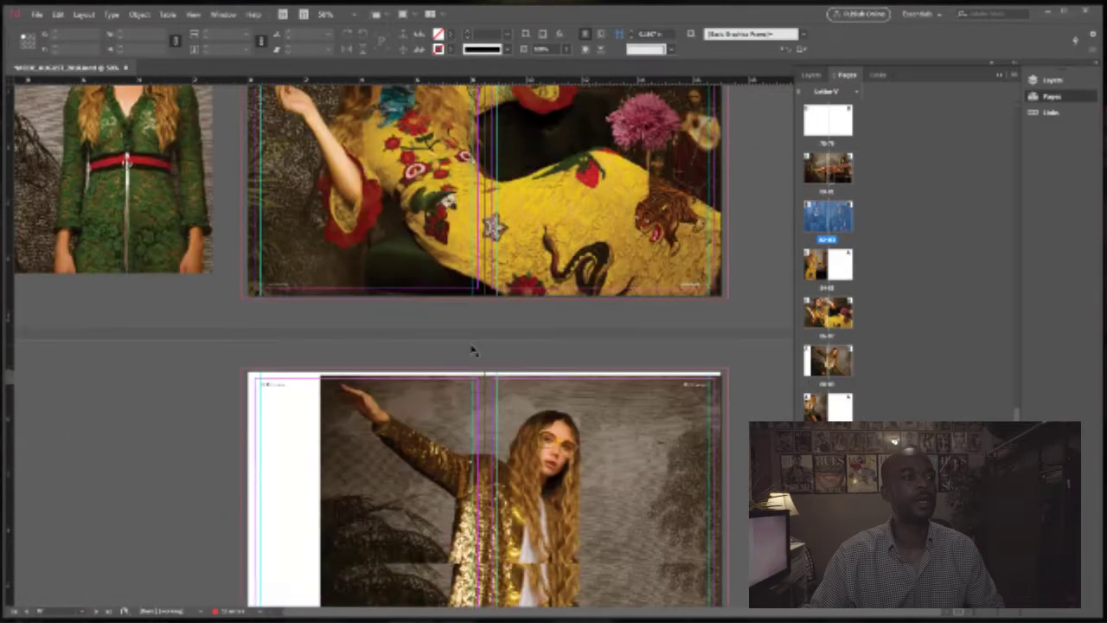
scroll(471, 349, "up", 10)
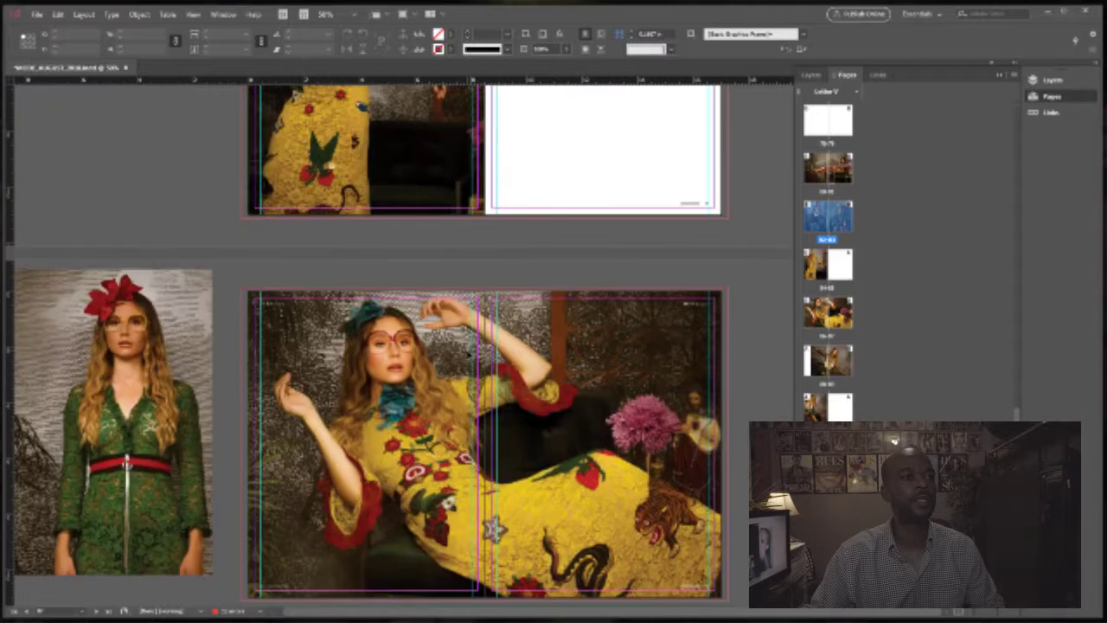
scroll(470, 353, "down", 2)
scroll(470, 353, "up", 10)
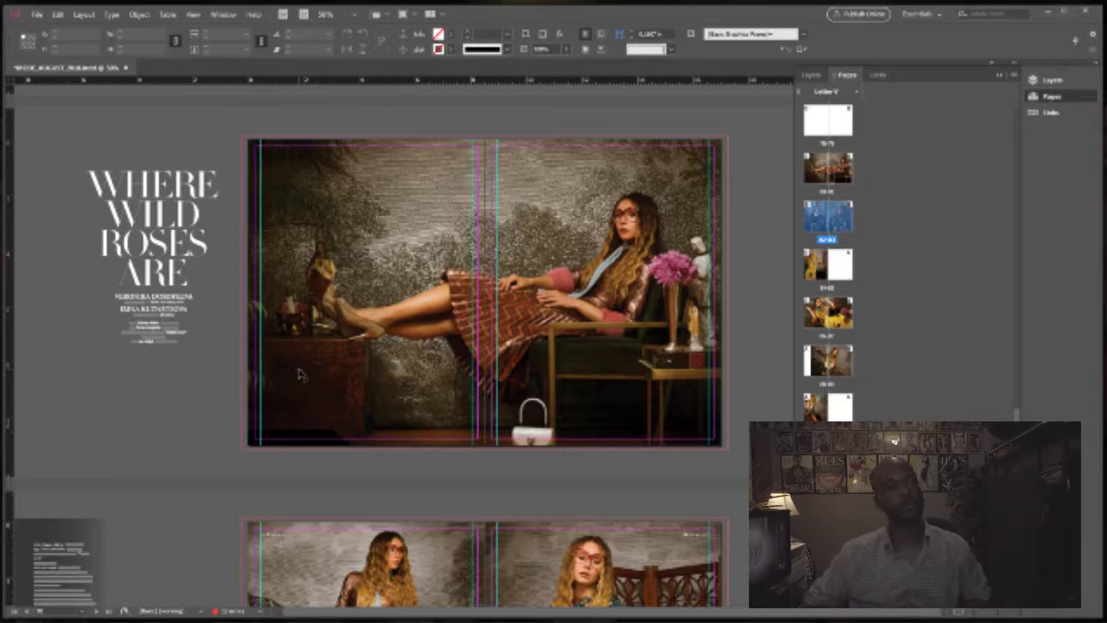
- Switch to Windows Explorer, widen the file list of the Gucci Revolution folder and look through the submitted photos
mouse_move(192, 614)
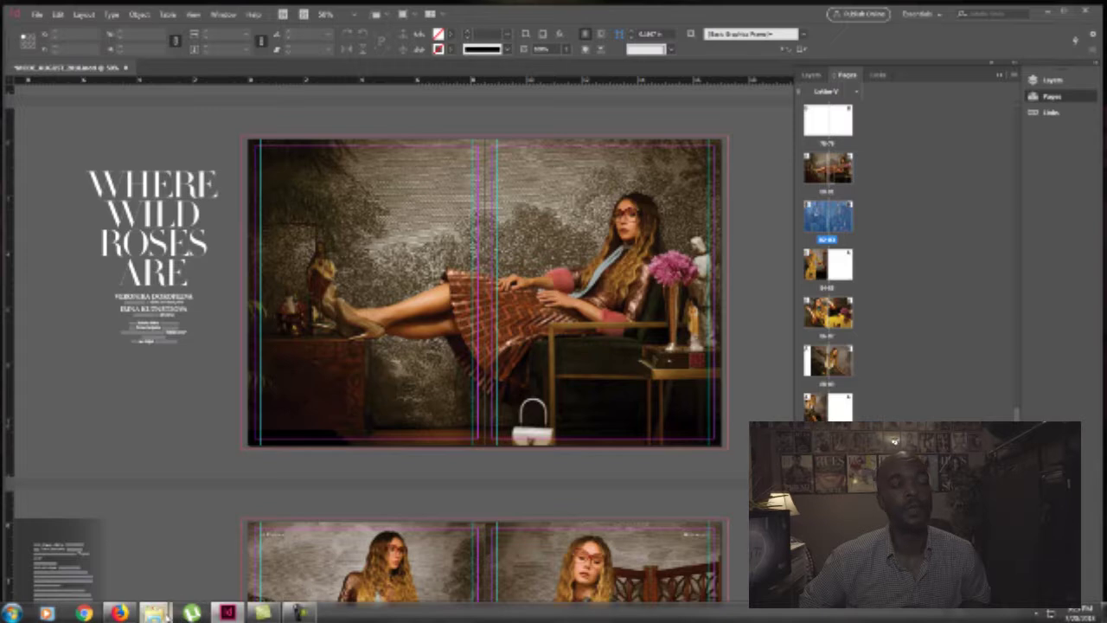
mouse_move(156, 612)
left_click(69, 544)
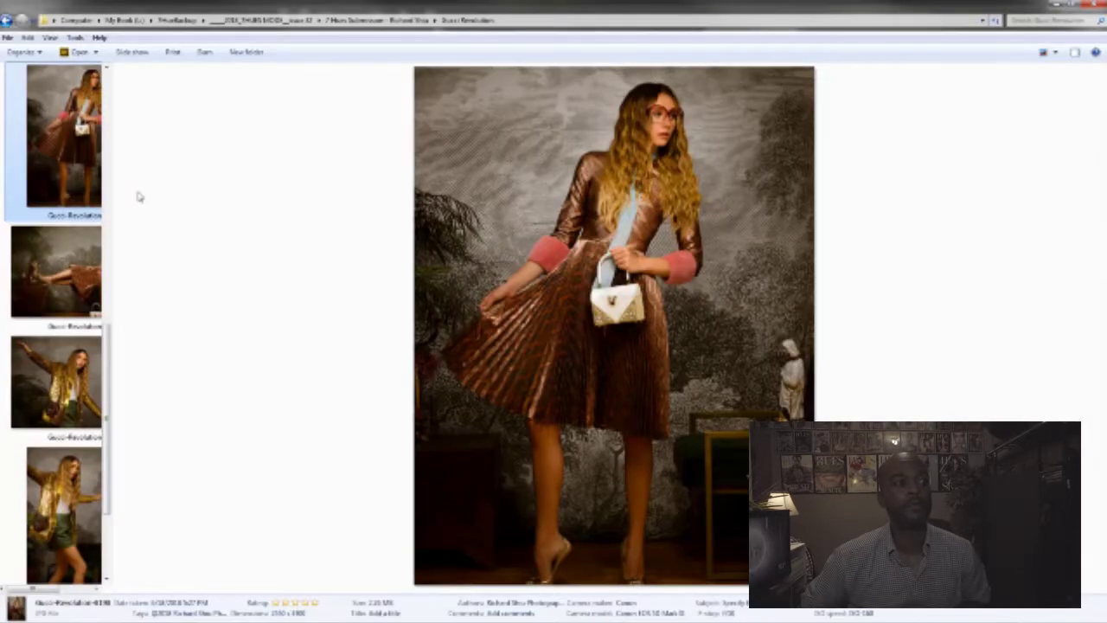
left_click_drag(109, 210, 524, 208)
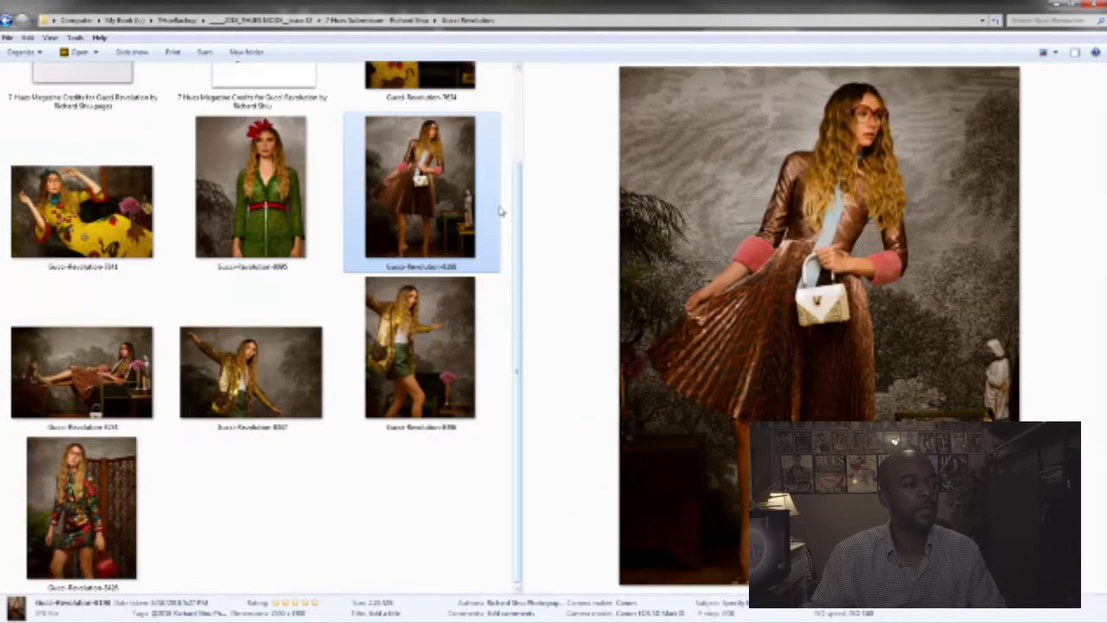
left_click(442, 491)
scroll(446, 467, "up", 2)
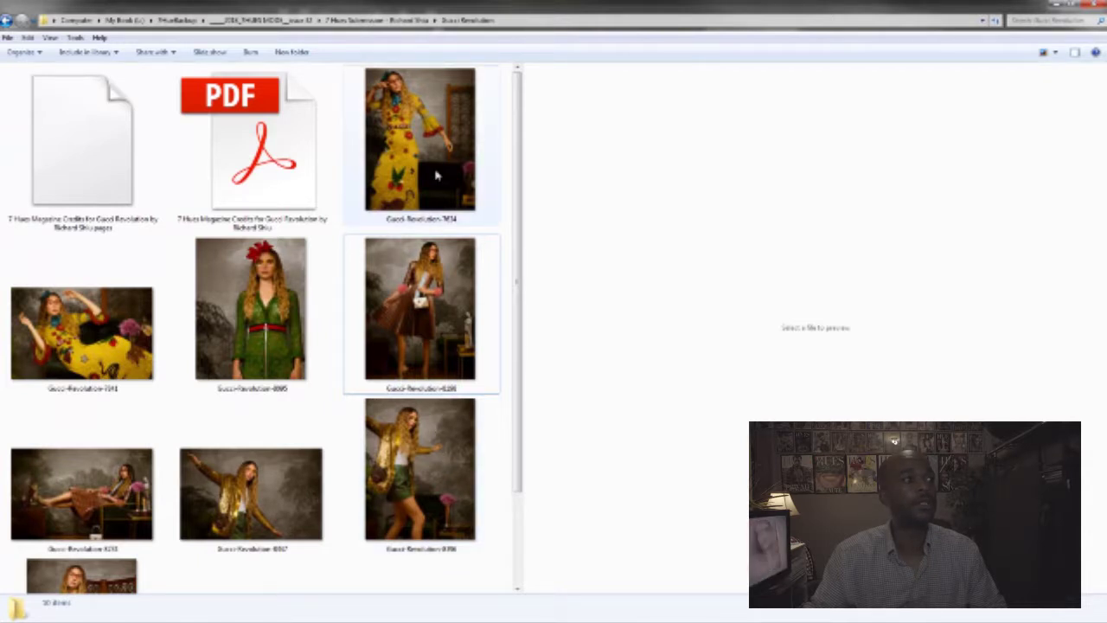
scroll(210, 277, "down", 2)
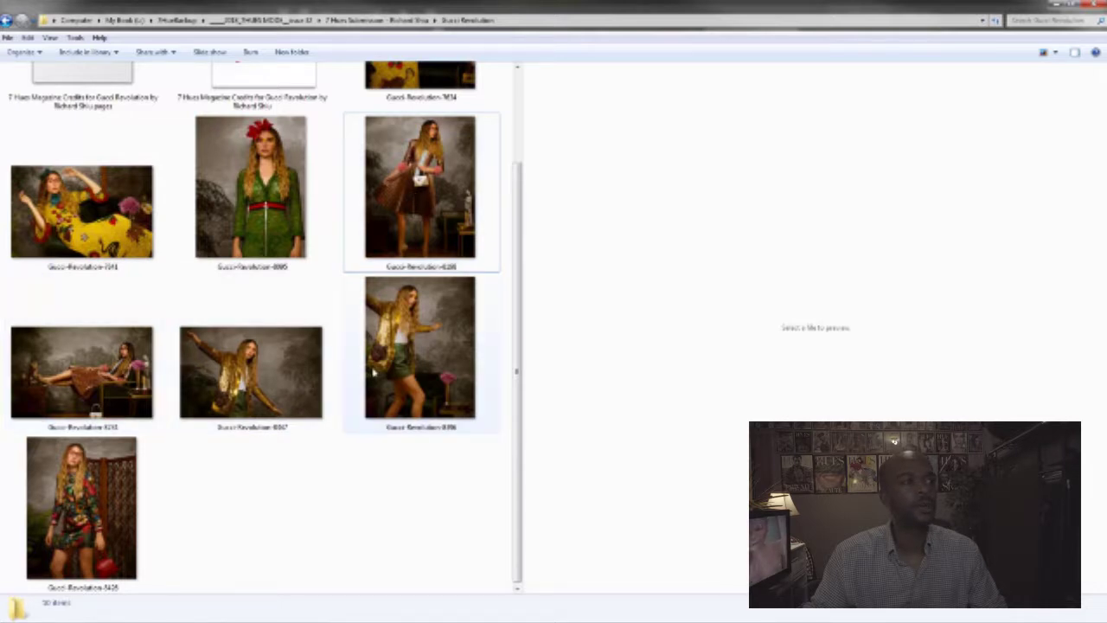
scroll(317, 427, "up", 2)
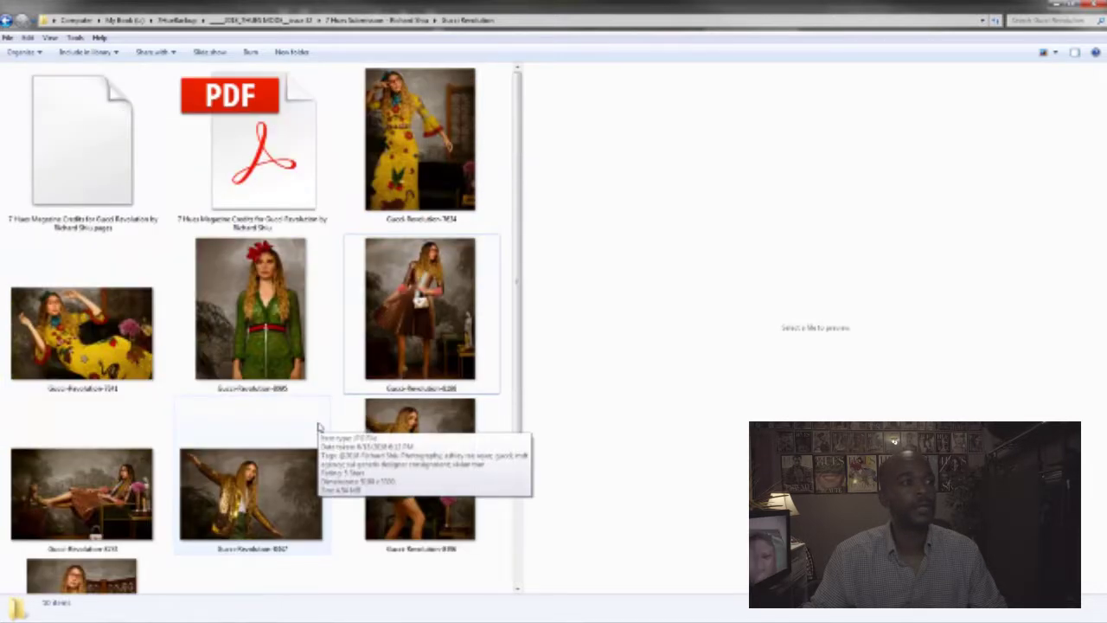
scroll(317, 426, "down", 2)
scroll(319, 425, "up", 2)
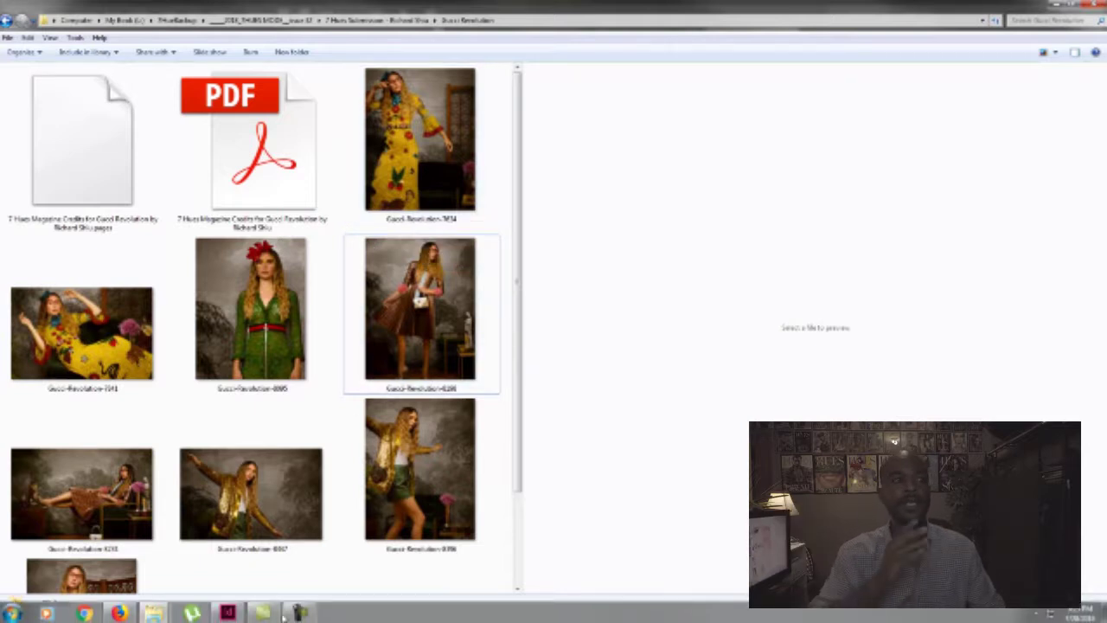
- Open the magazine credits PDF for Gucci Revolution and read the team and per-image clothing credits
left_click(258, 161)
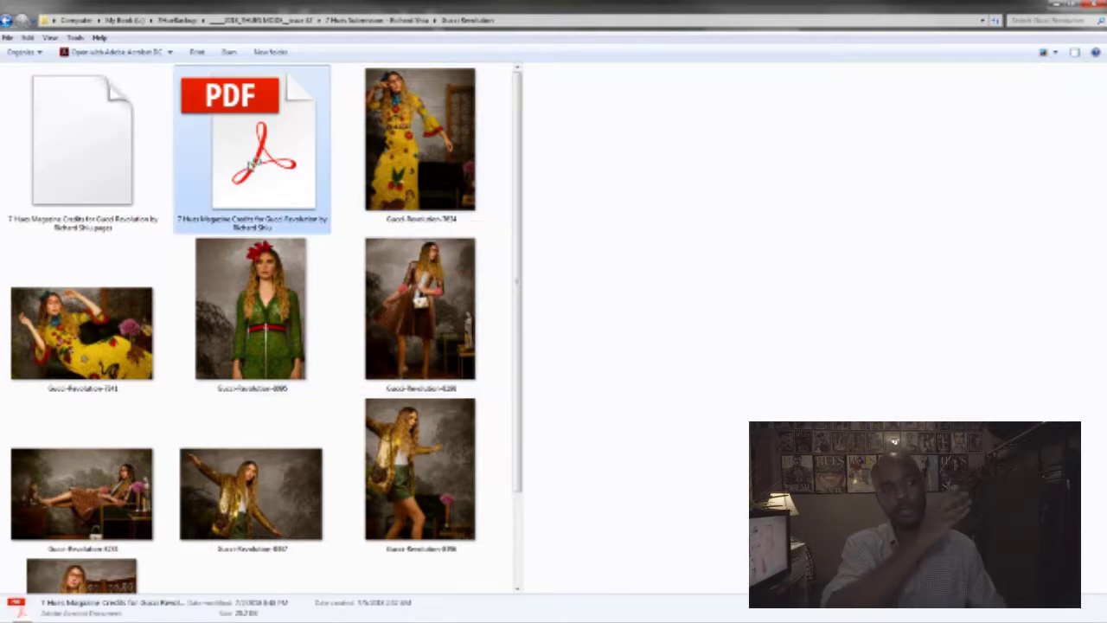
double_click(257, 162)
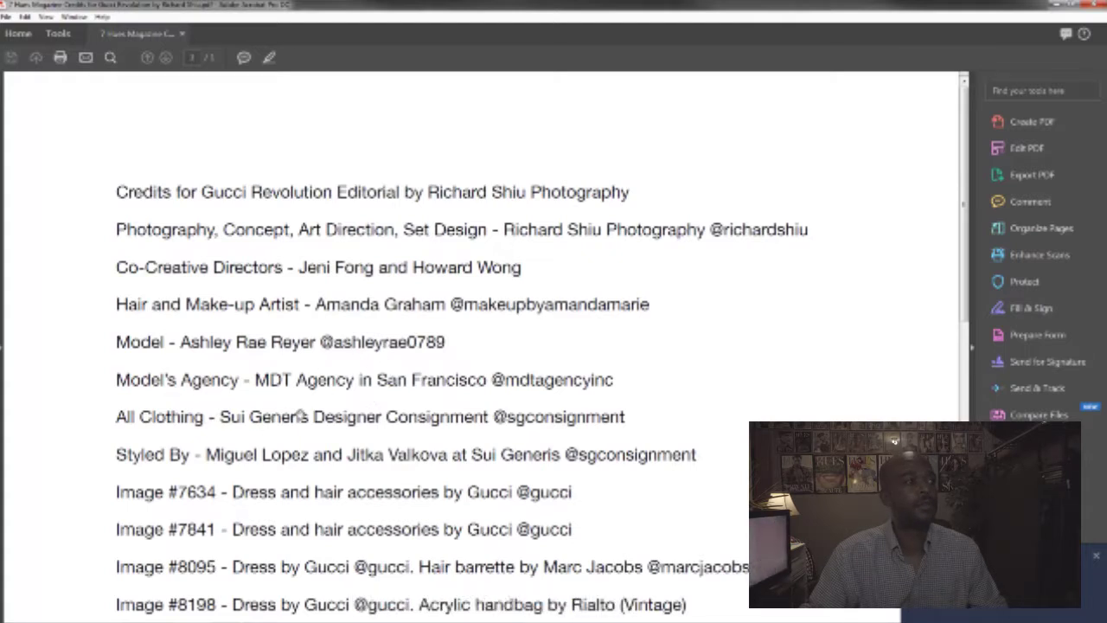
left_click_drag(192, 510, 248, 311)
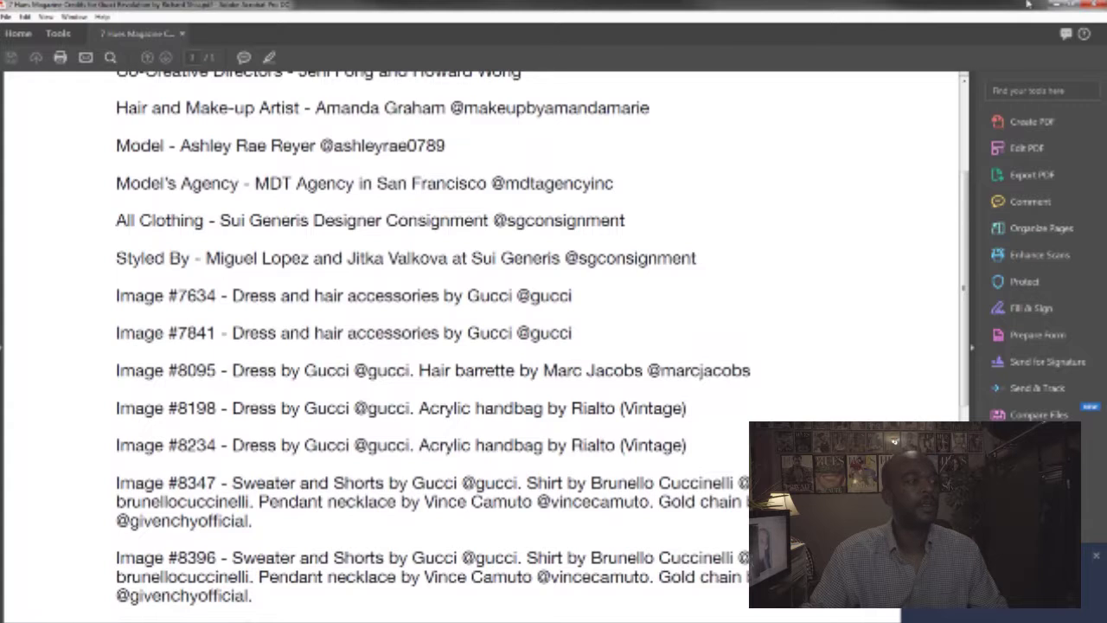
left_click(1055, 7)
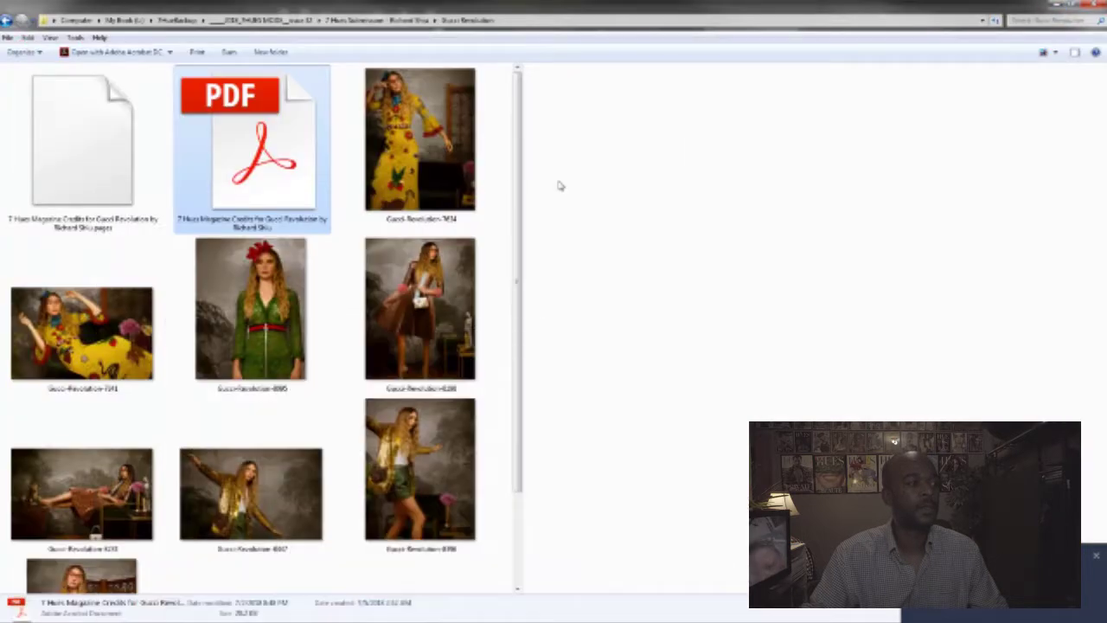
- Preview the photo Gucci-Revolution-7634 and compare its image number with the entries in the credits PDF
left_click(447, 171)
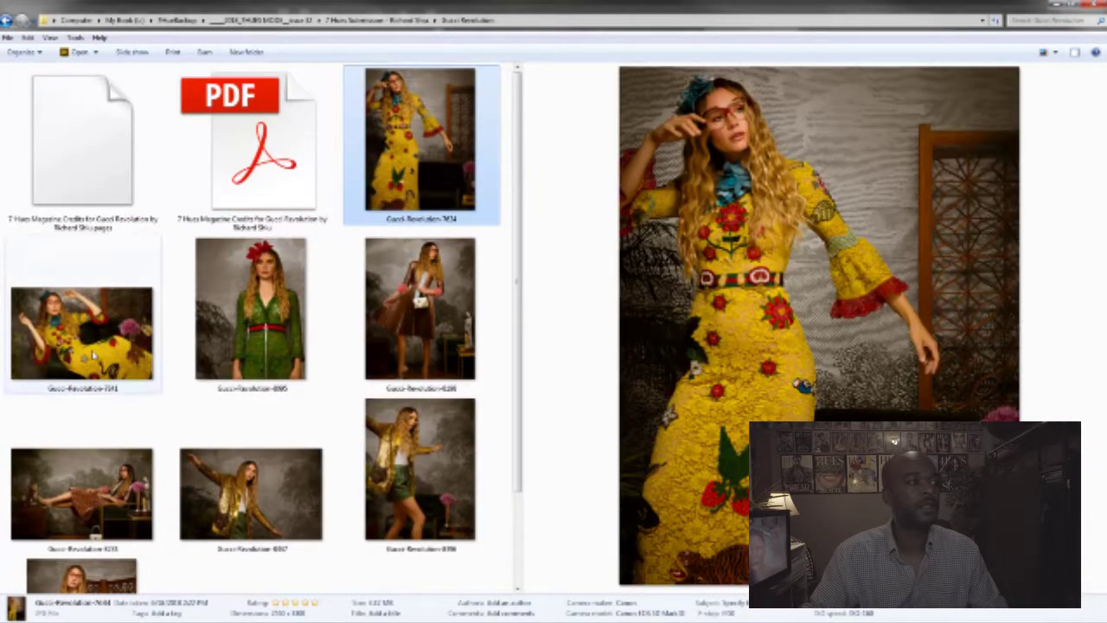
left_click(163, 612)
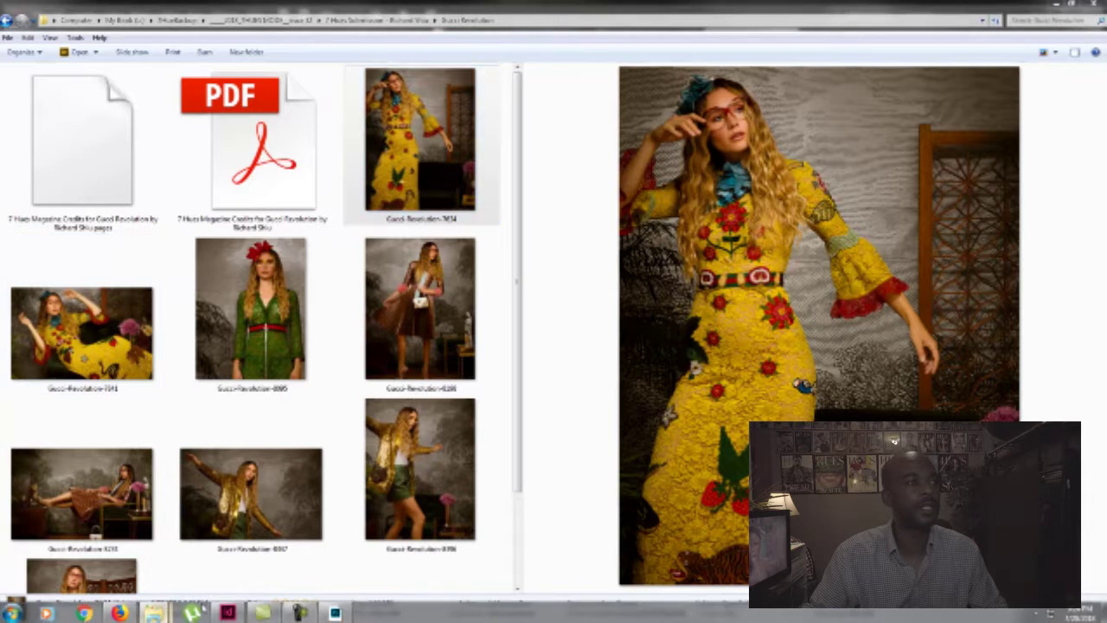
left_click(334, 614)
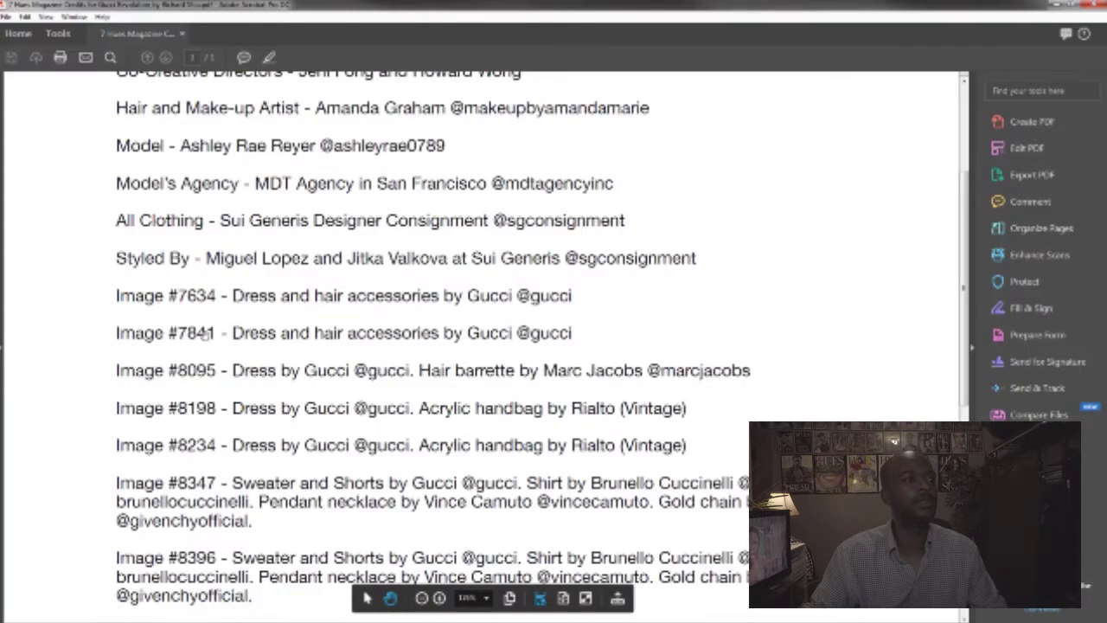
left_click(1057, 5)
mouse_move(443, 152)
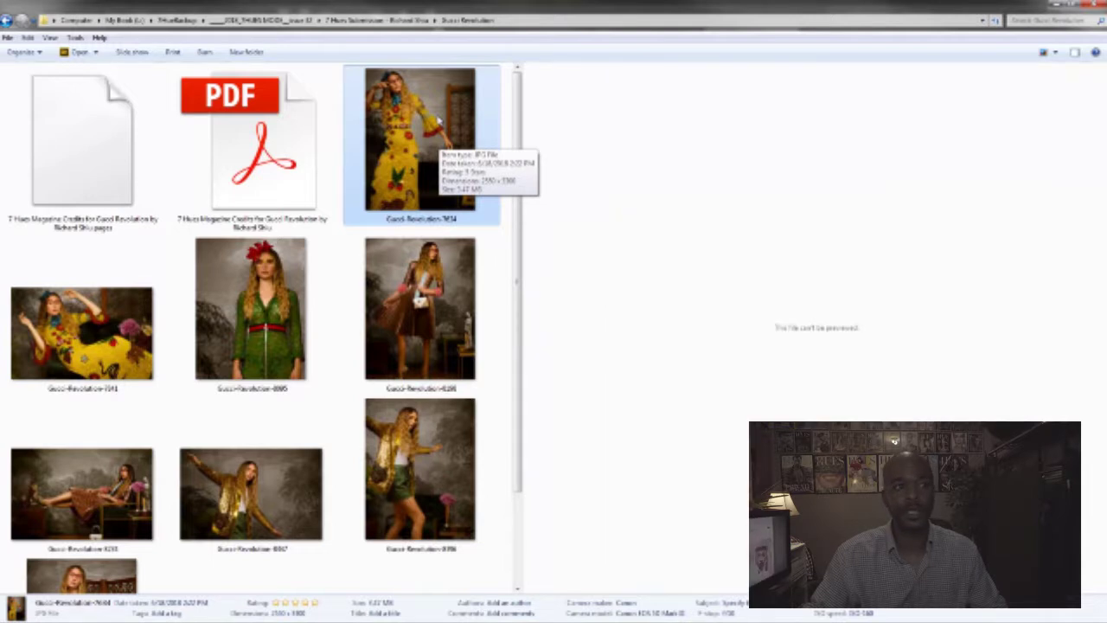
left_click(433, 135)
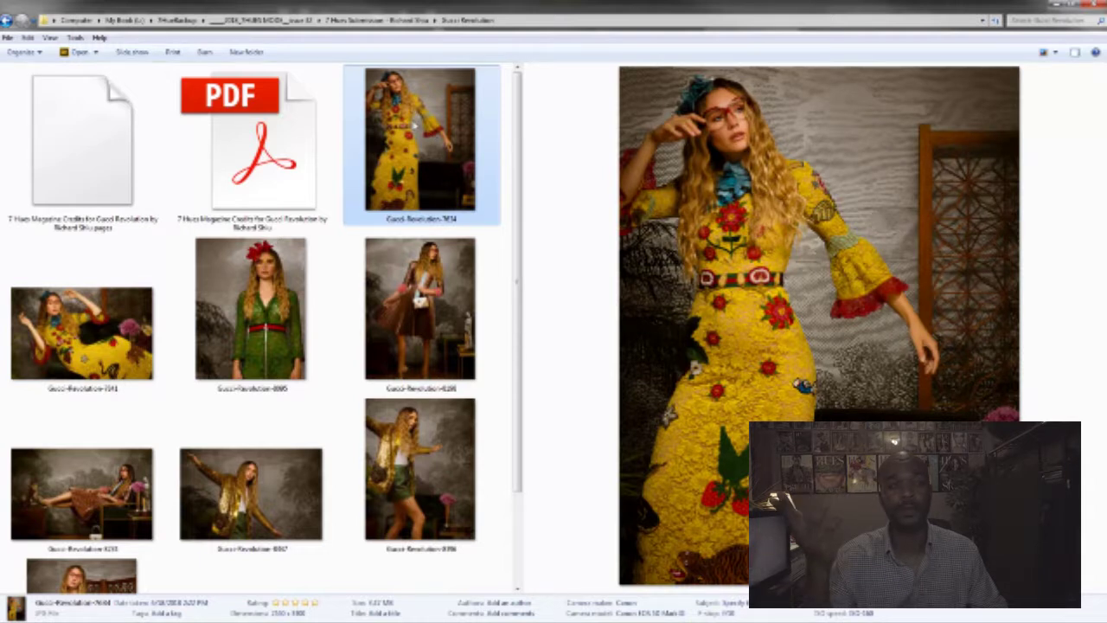
mouse_move(413, 128)
mouse_move(413, 153)
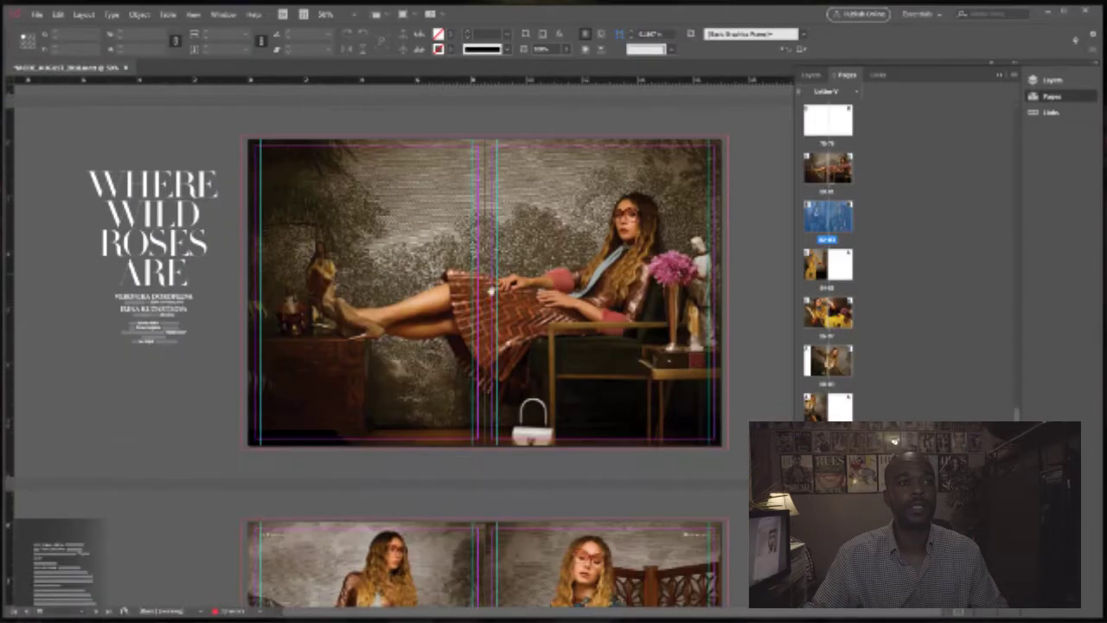
- Switch back to InDesign and try the standing yellow-dress photo on the right-hand page of its spread
scroll(667, 330, "up", 3)
scroll(670, 331, "down", 10)
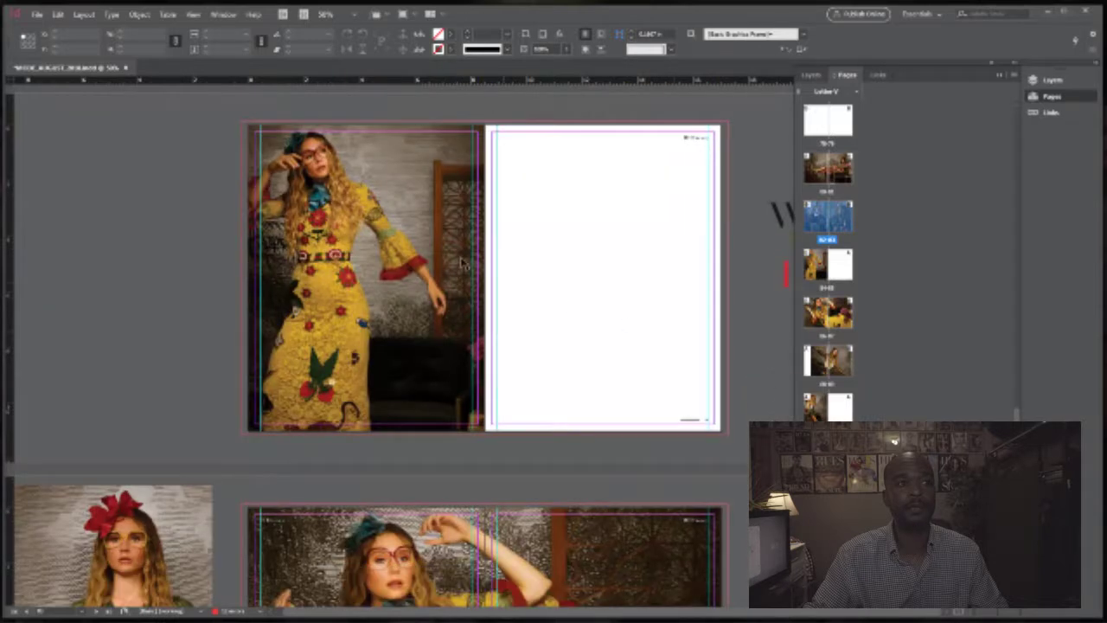
left_click_drag(9, 182, 603, 202)
key("ctrl+z")
key("ctrl+z")
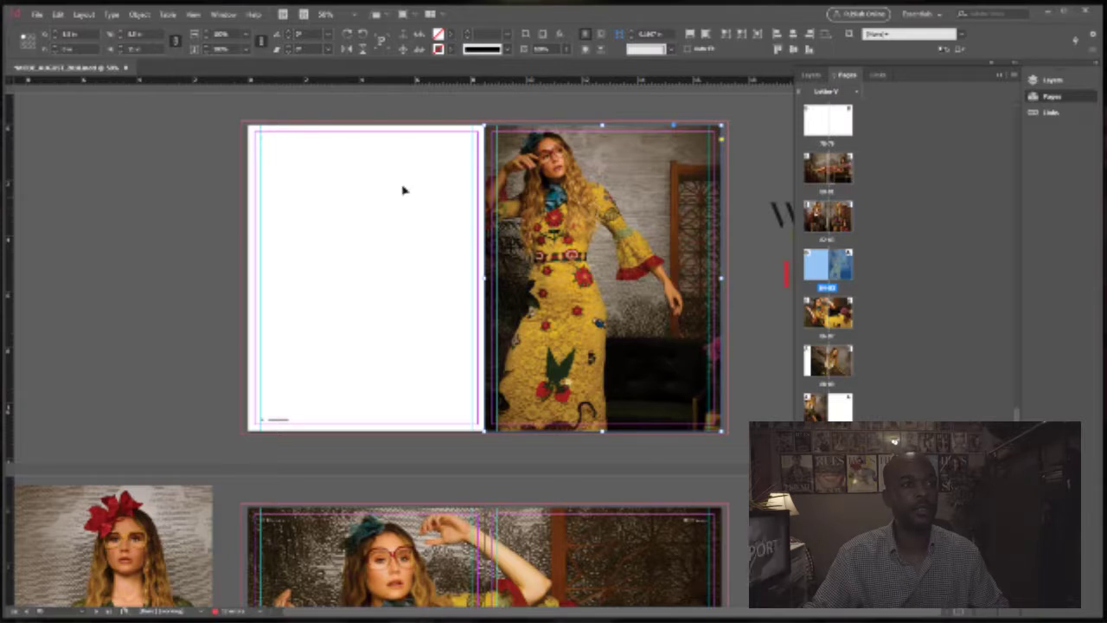
left_click(457, 242)
- Copy the white "WHERE WILD ROSES ARE" title and credits from beside the opener onto the lower right of the standing yellow-dress photo
scroll(388, 248, "down", 20)
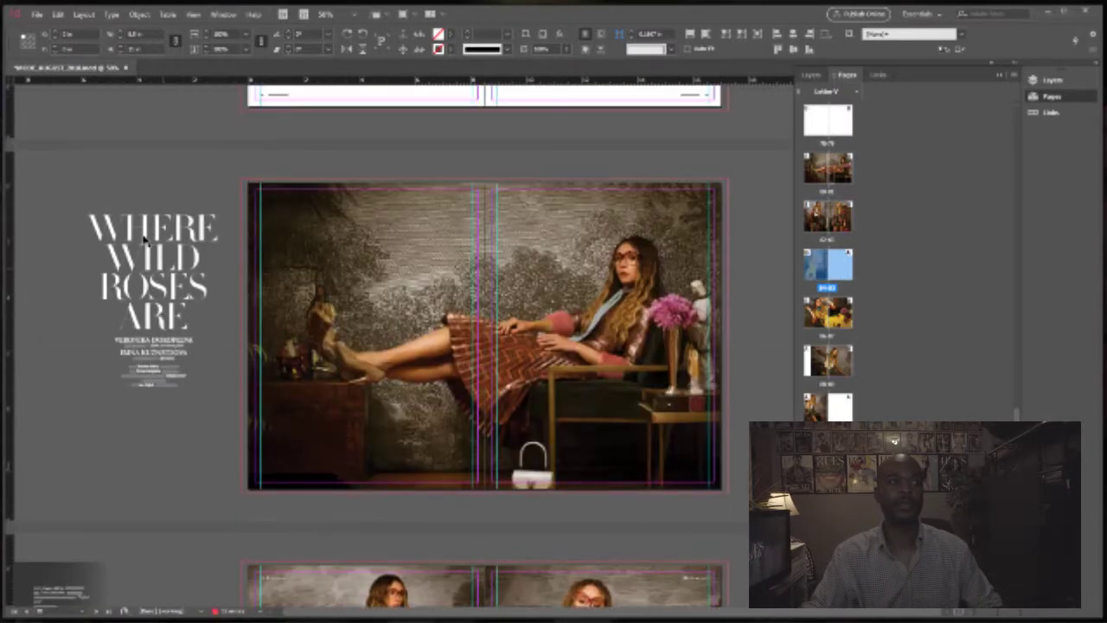
left_click(145, 242)
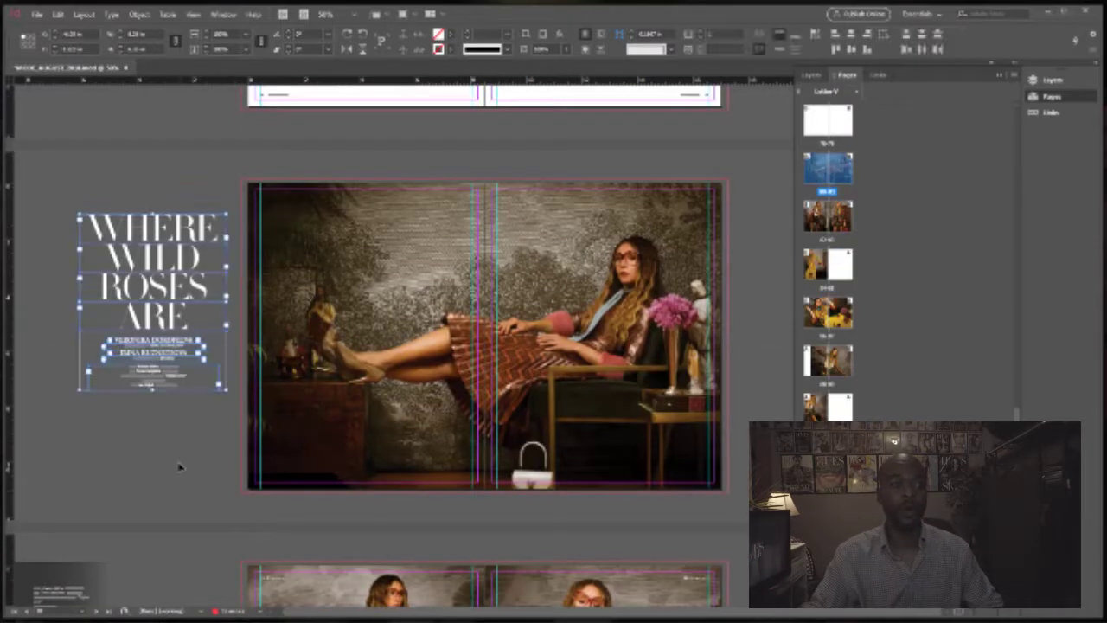
scroll(217, 469, "down", 10)
scroll(198, 398, "down", 4)
scroll(153, 363, "up", 3)
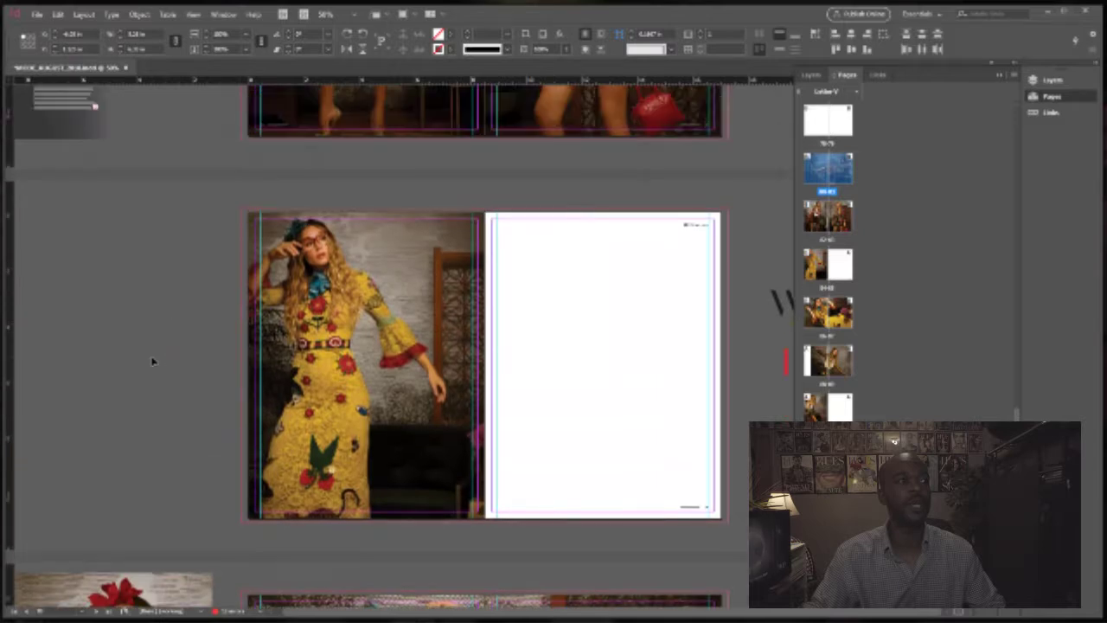
key("ctrl+v")
left_click_drag(522, 406, 435, 467)
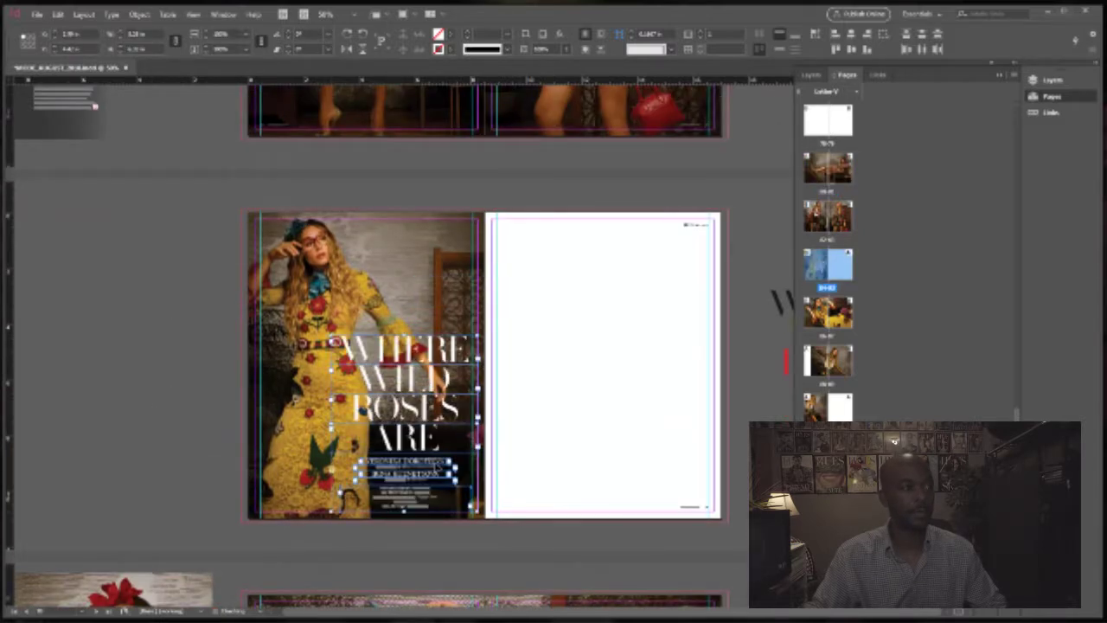
left_click(538, 423)
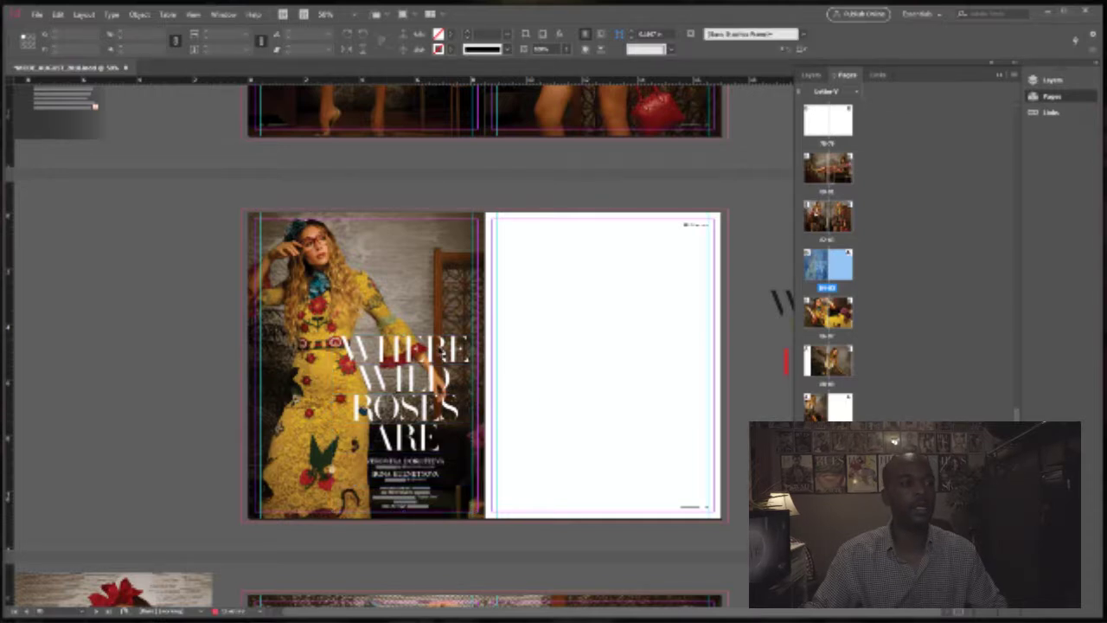
- Switch to the Gucci Revolution credits PDF to read the editorial's title, and return to the InDesign layout
left_click(501, 344)
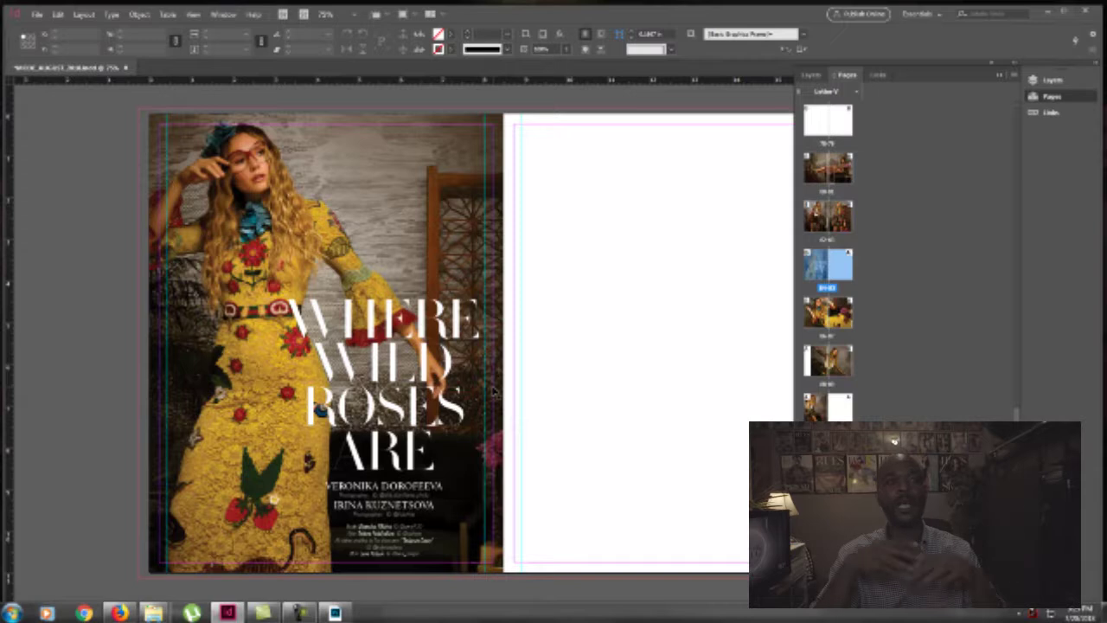
left_click(334, 613)
scroll(292, 313, "up", 4)
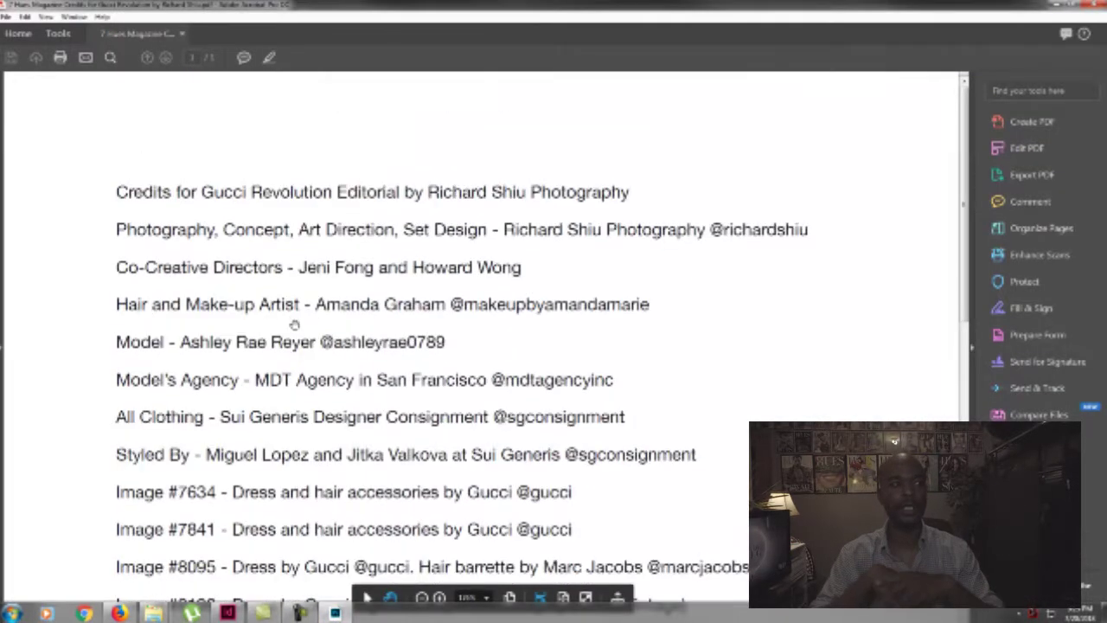
left_click(1060, 5)
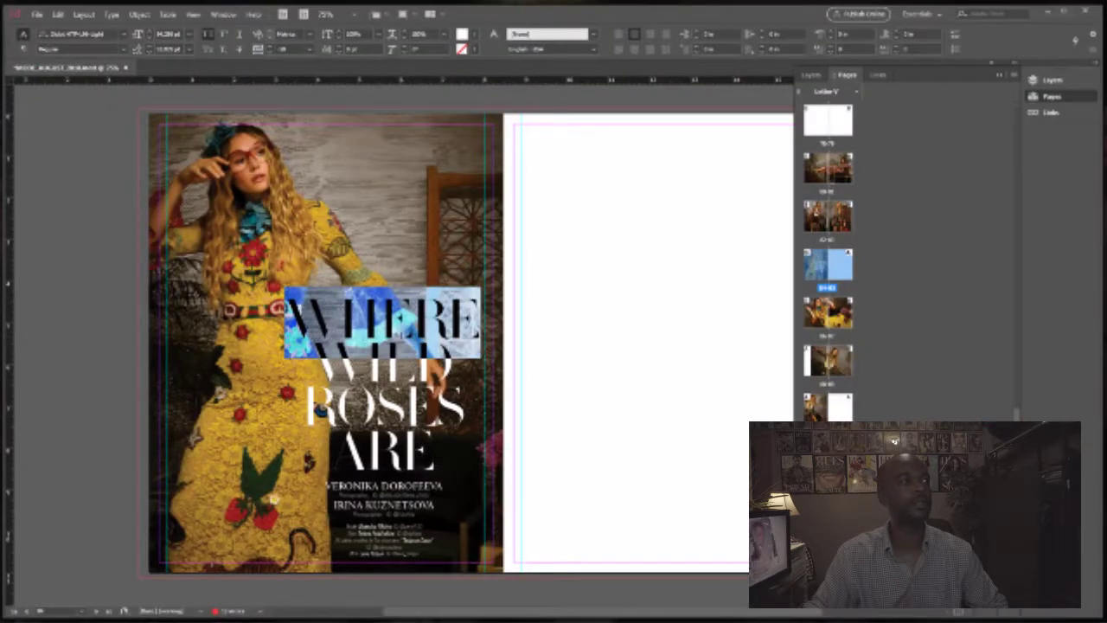
- Replace WHERE with GUCCI and WILD with REVOLUTION in the title over the standing yellow-dress photo
type("GUCCI")
double_click(384, 363)
type("EVO")
key("BackSpace")
key("BackSpace")
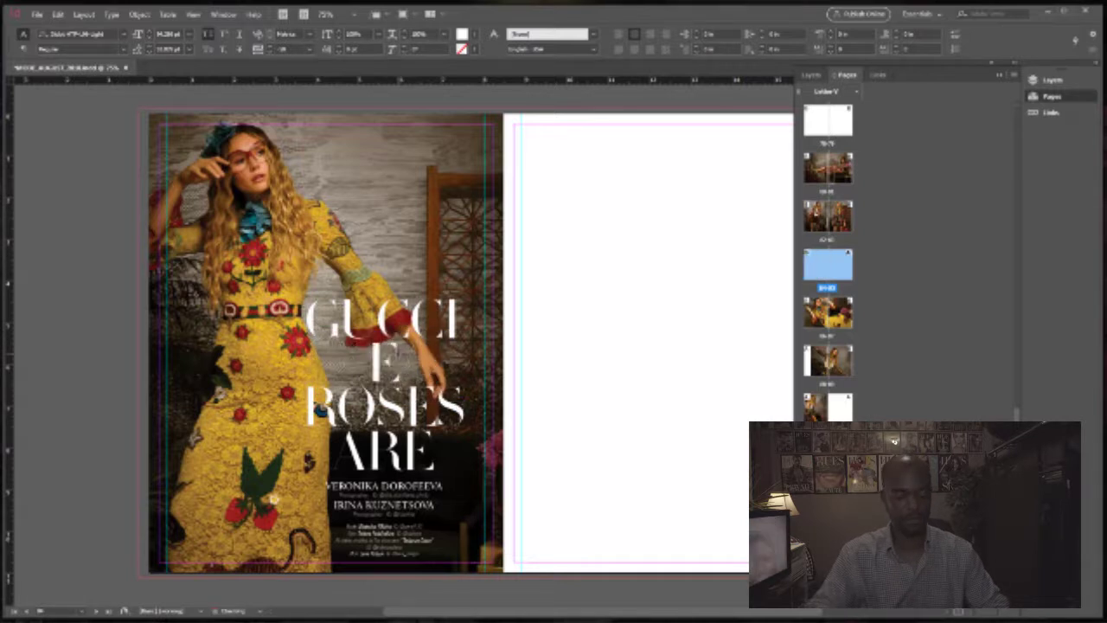
key("BackSpace")
type("REVOLU")
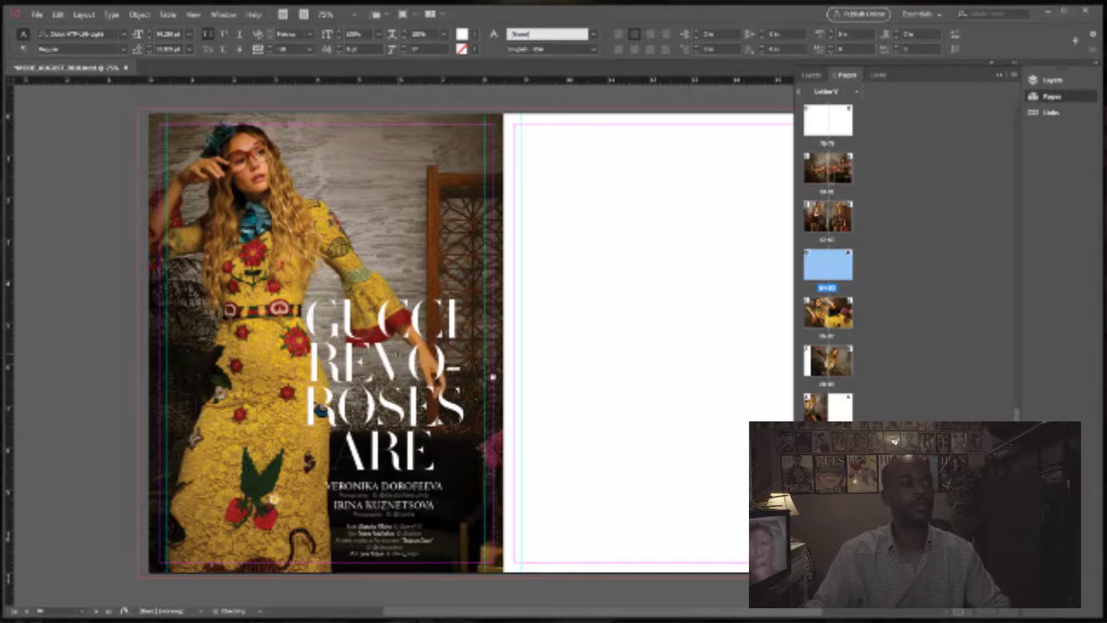
- Delete the leftover ROSES and ARE title lines from the yellow-dress photo
left_click(999, 76)
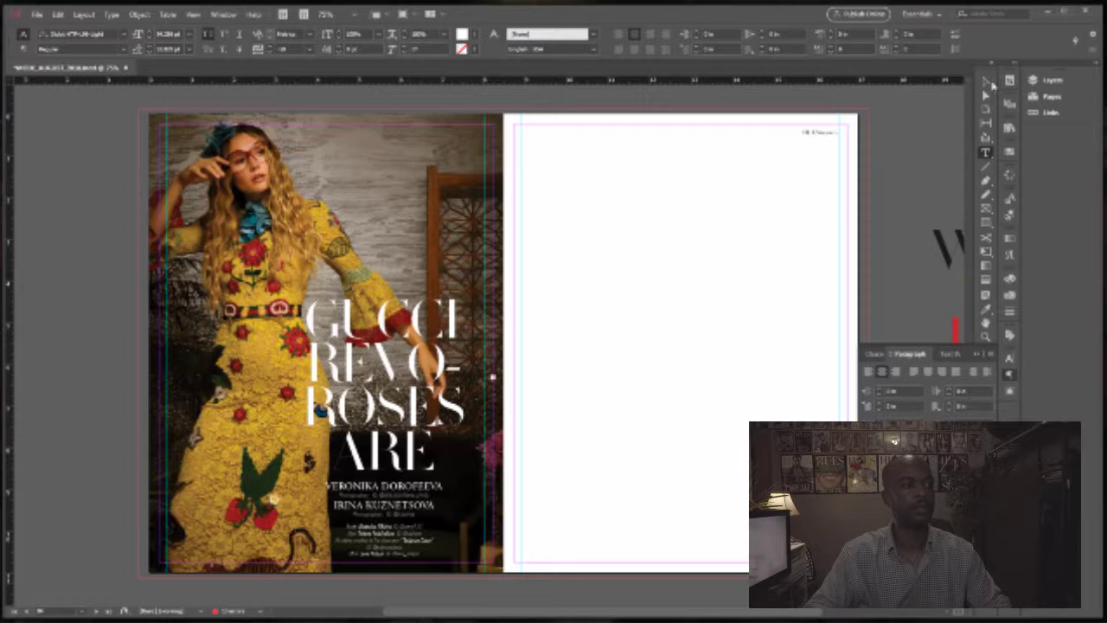
key("Escape")
left_click(436, 412)
key("Delete")
left_click(400, 438)
key("Delete")
- Widen the REVOLUTION text frame to hold the whole word, and shrink the line to sit directly above the credits
left_click(386, 366)
left_click_drag(274, 364, 207, 365)
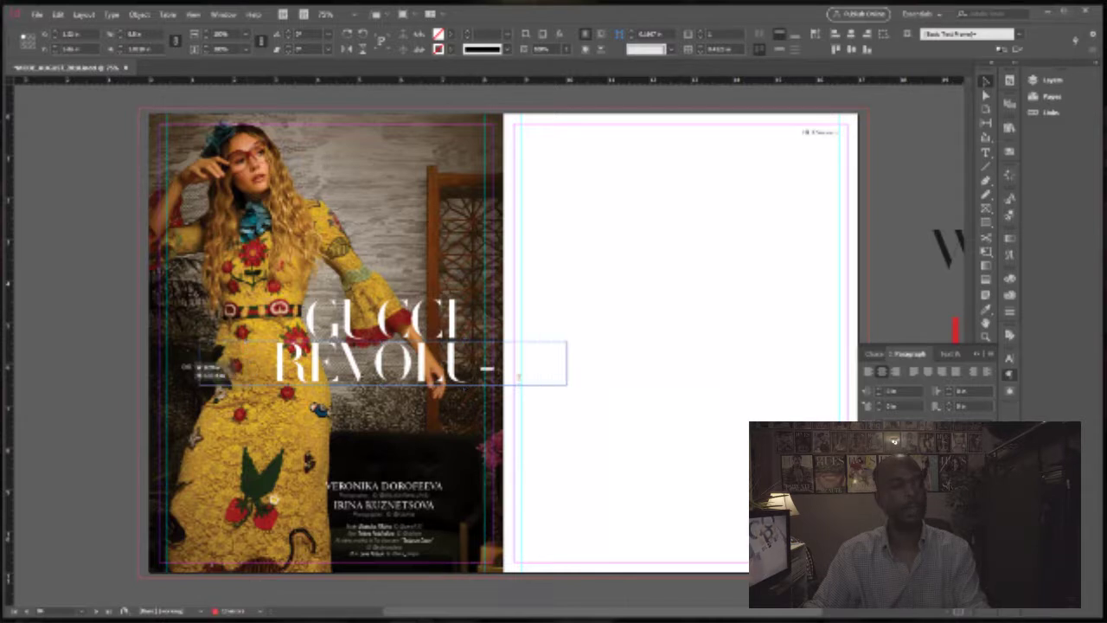
left_click_drag(519, 375, 581, 374)
left_click_drag(349, 365, 303, 412)
left_click_drag(531, 392, 445, 462)
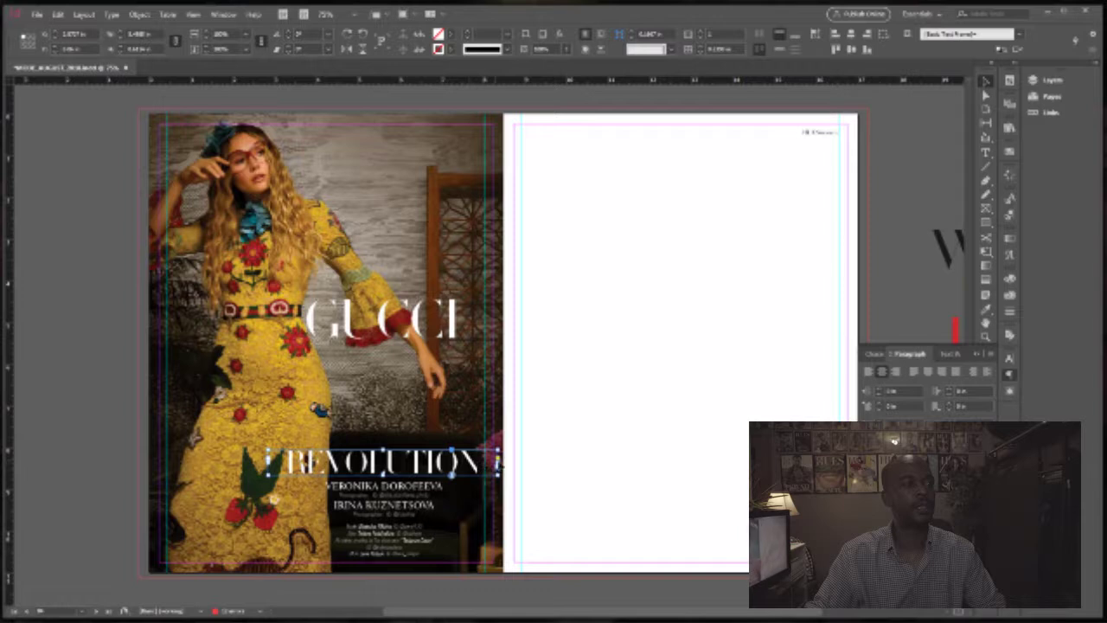
- Tighten and align the REVOLUTION frame, and stack the GUCCI line directly above it
left_click_drag(498, 462, 486, 462)
left_click_drag(370, 463, 383, 464)
left_click_drag(401, 330, 408, 432)
- Move the complete GUCCI REVOLUTION title with its credits slightly higher on the yellow-dress photo
left_click_drag(544, 406, 374, 557)
left_click(402, 372, "shift")
left_click_drag(407, 429, 407, 345)
key("ctrl+z")
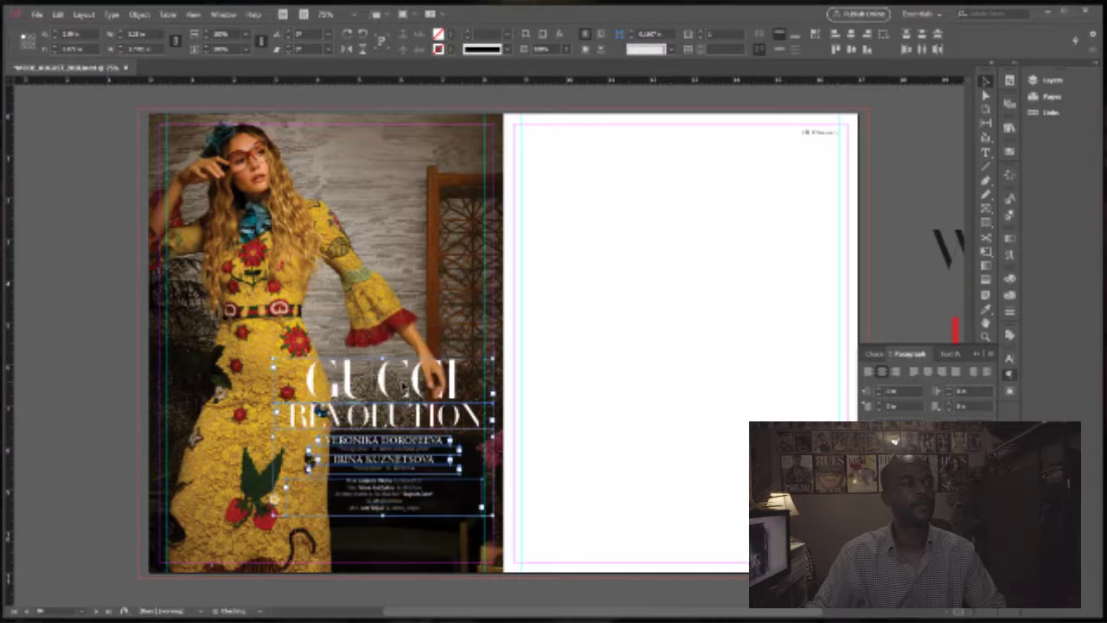
left_click(586, 333)
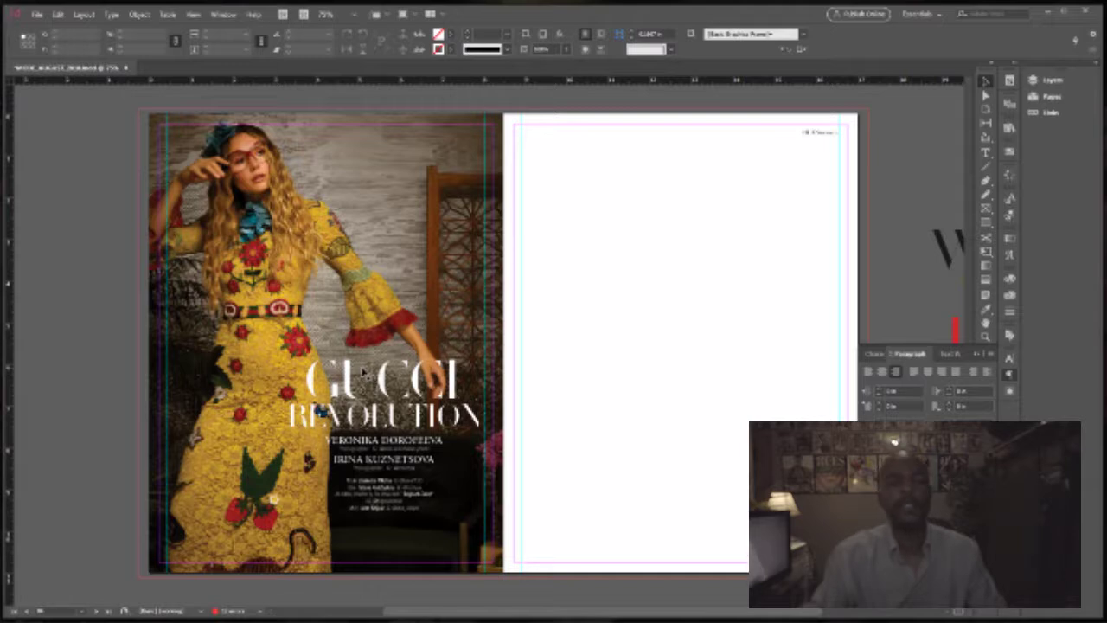
- Change WHERE to REVOLUTION in the title beside the reclining spread, and lay it as one wide line across the photo
scroll(458, 403, "up", 15)
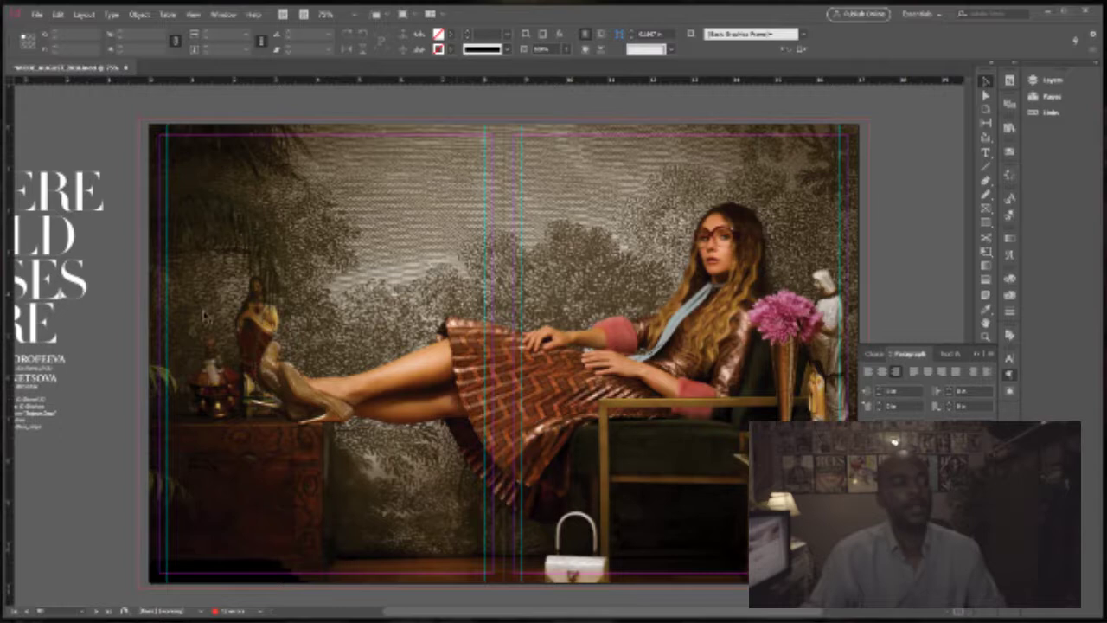
double_click(77, 201)
double_click(78, 200)
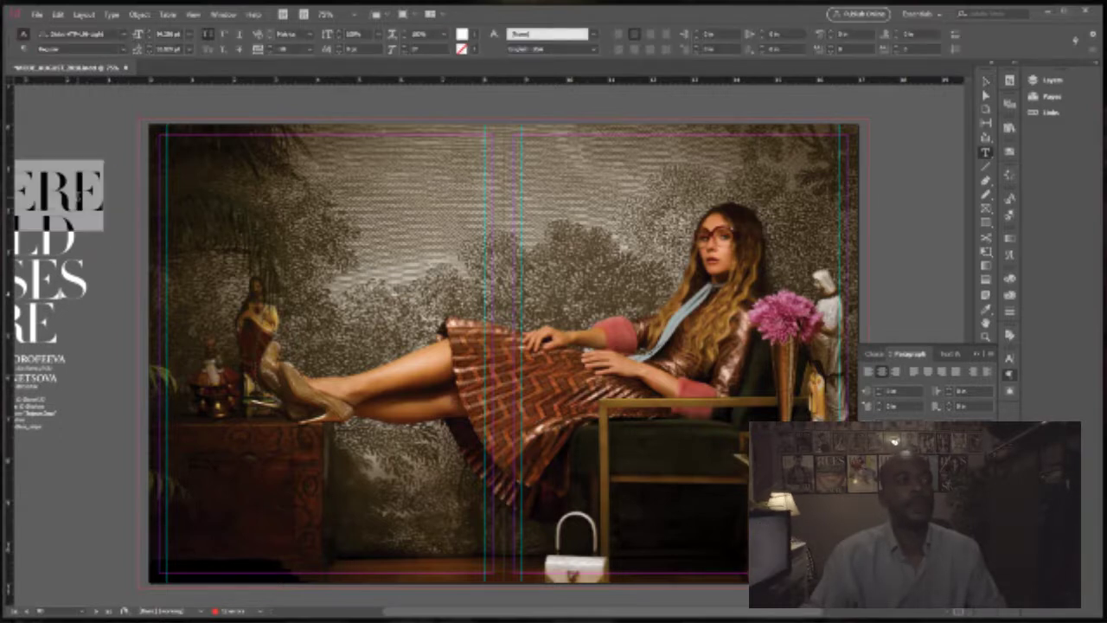
type("THE WOMAN")
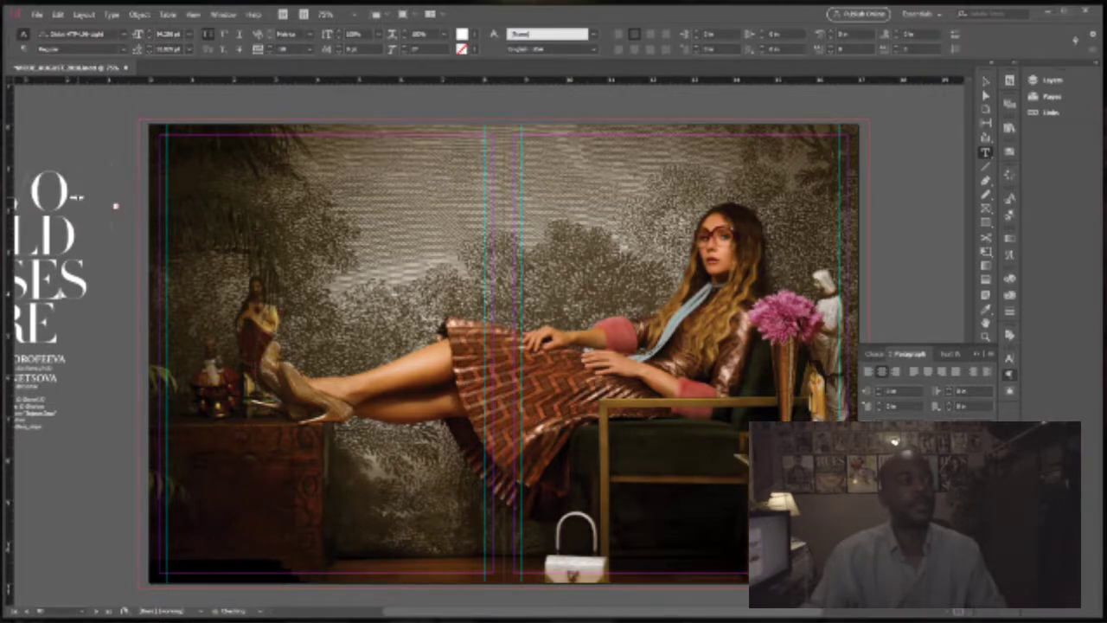
key("Escape")
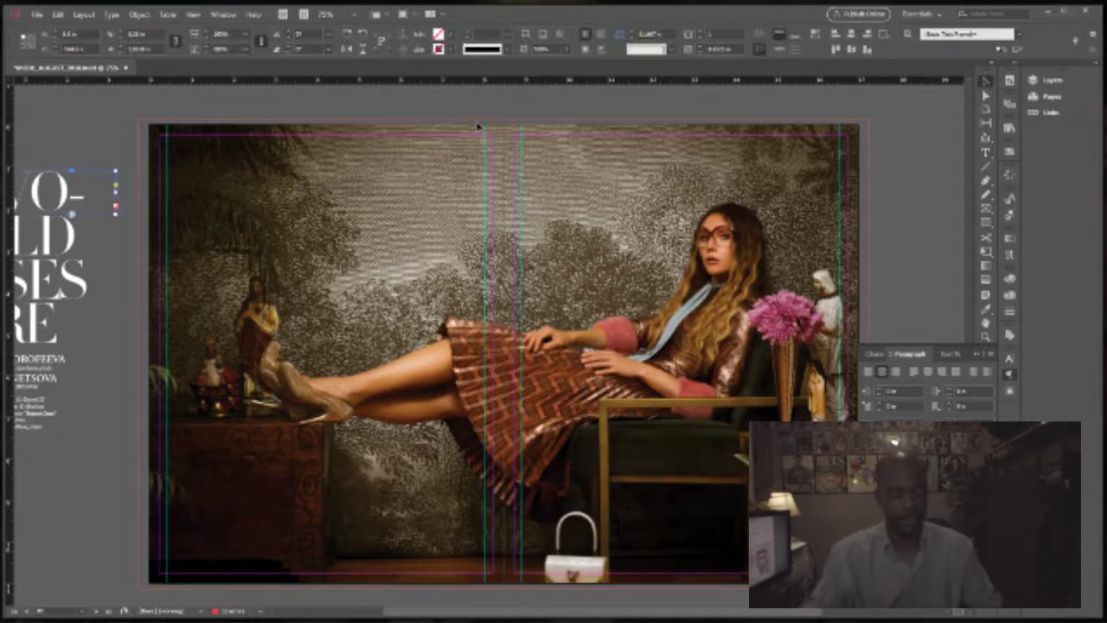
left_click_drag(486, 211, 493, 212)
left_click_drag(169, 188, 422, 295)
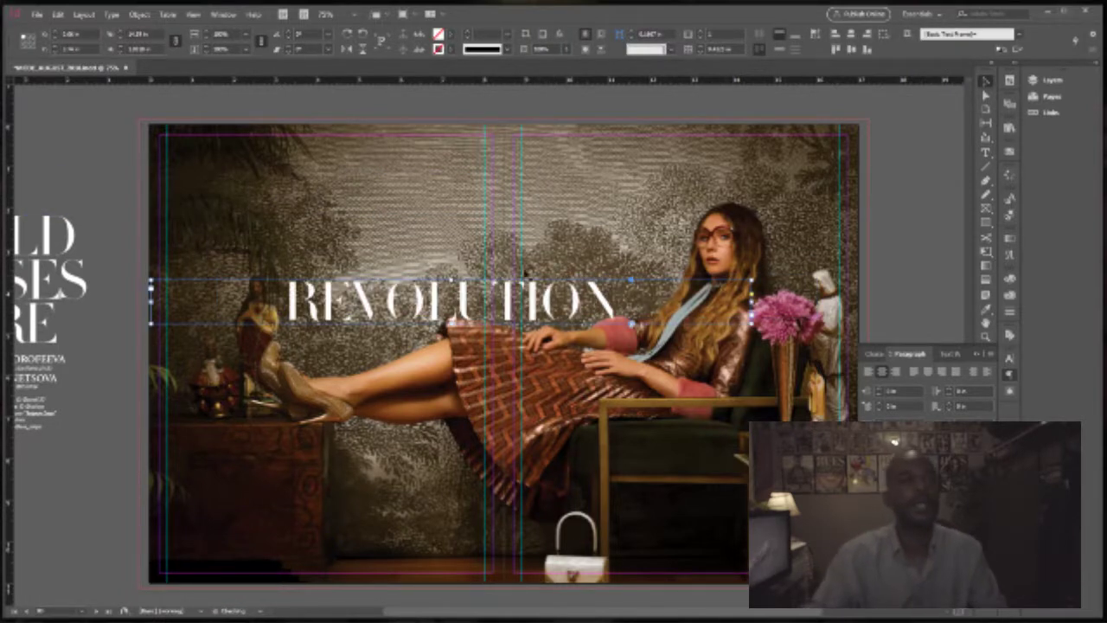
- Switch to Firefox, browse the 7huesmag Instagram page and examine the title placement in the "Top Mother" post
mouse_move(235, 616)
left_click(121, 612)
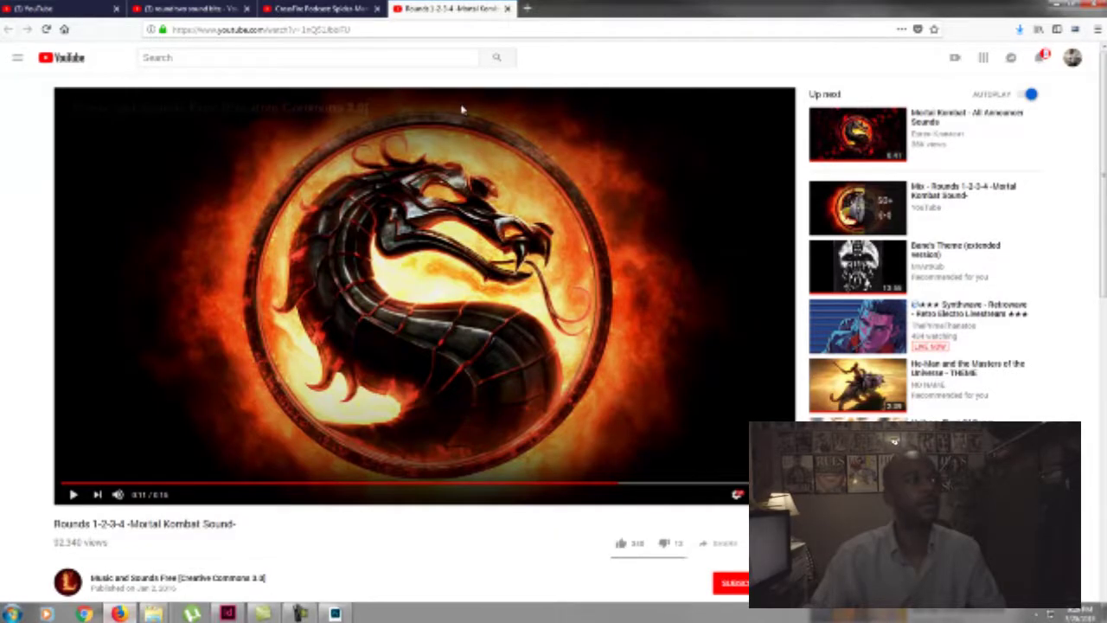
left_click(527, 9)
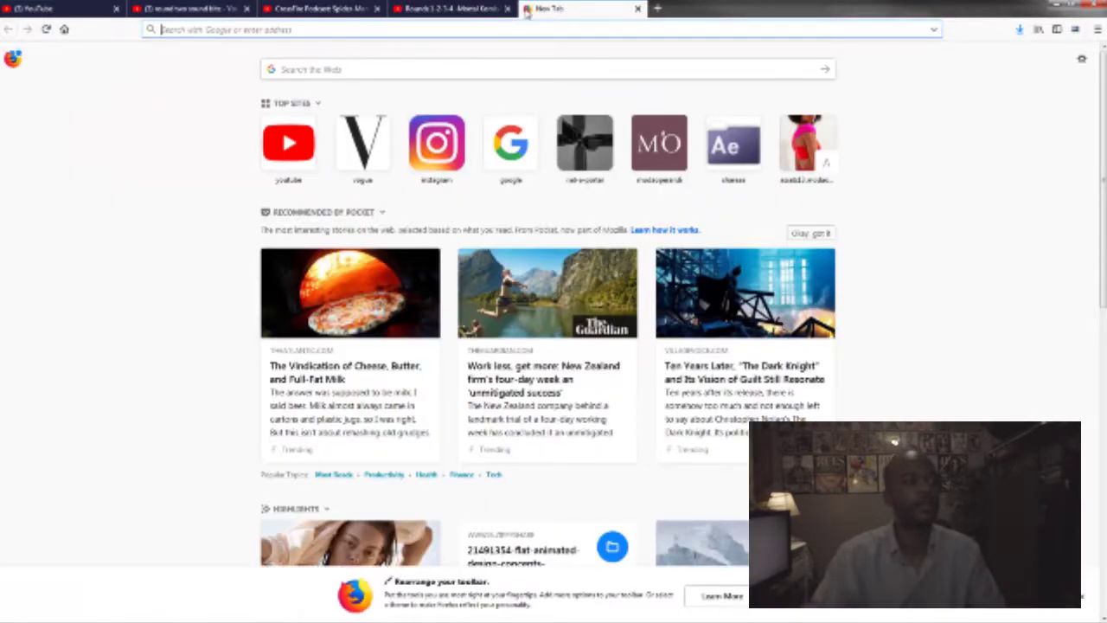
left_click(434, 149)
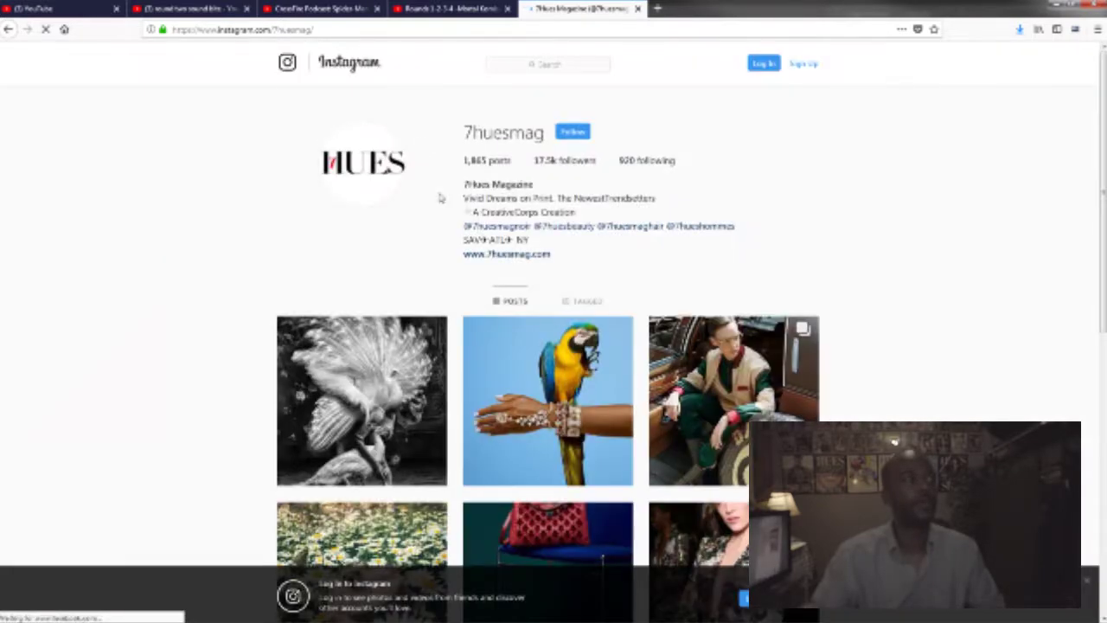
scroll(539, 288, "down", 2)
scroll(538, 288, "down", 8)
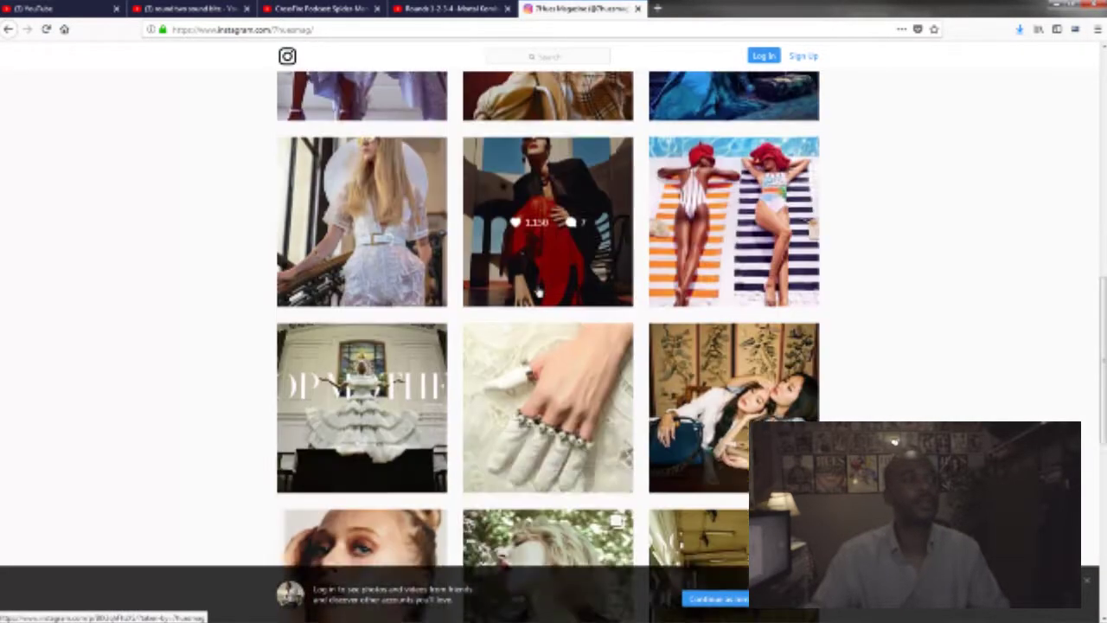
scroll(391, 306, "up", 2)
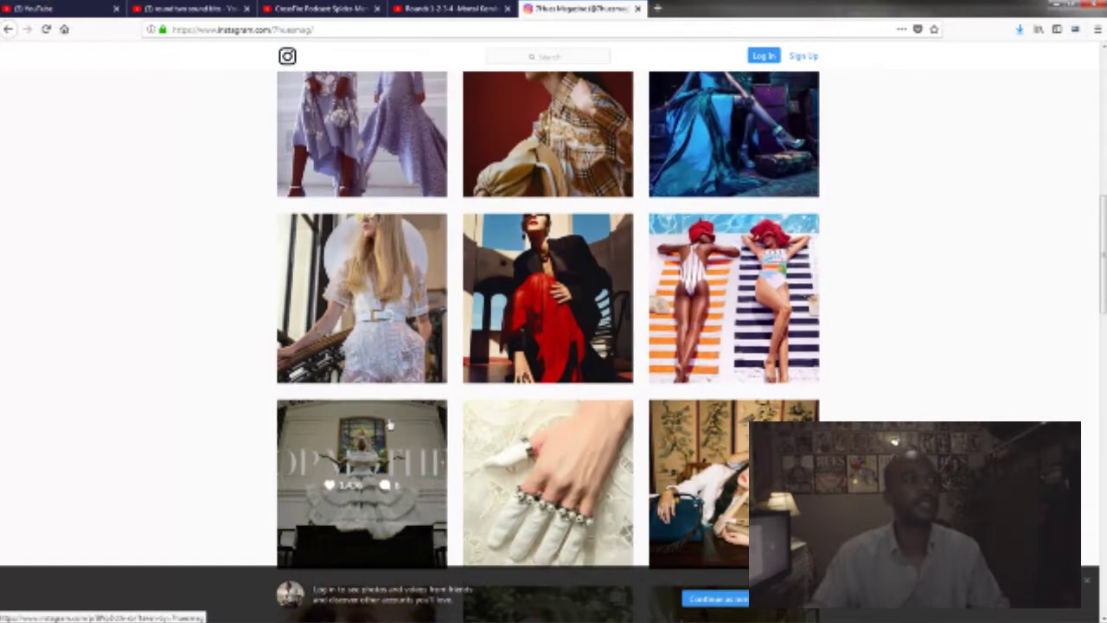
left_click(390, 424)
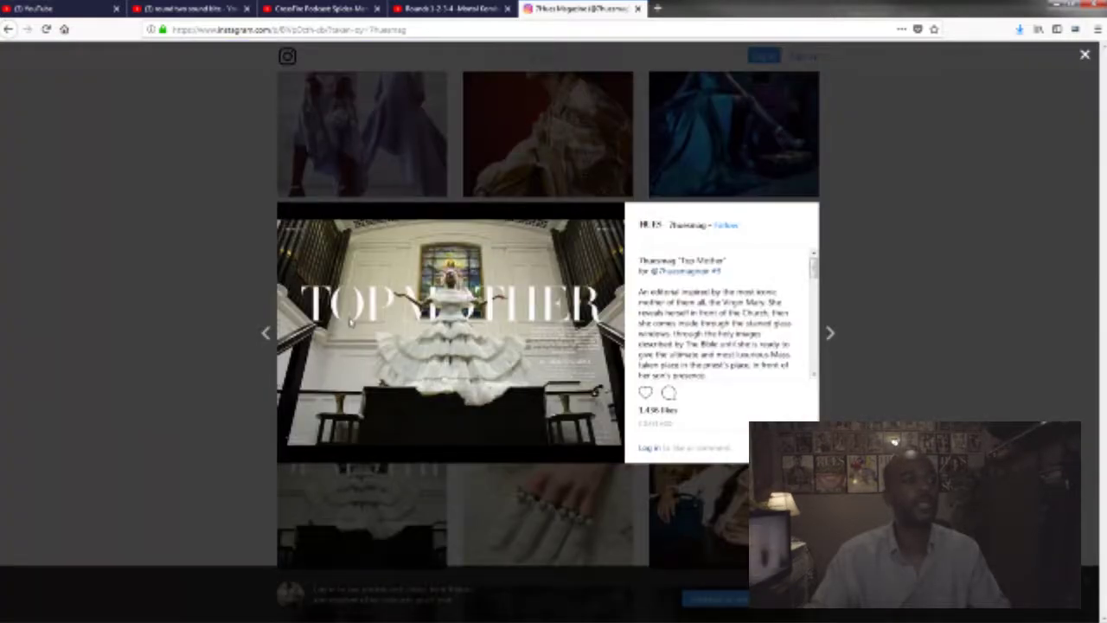
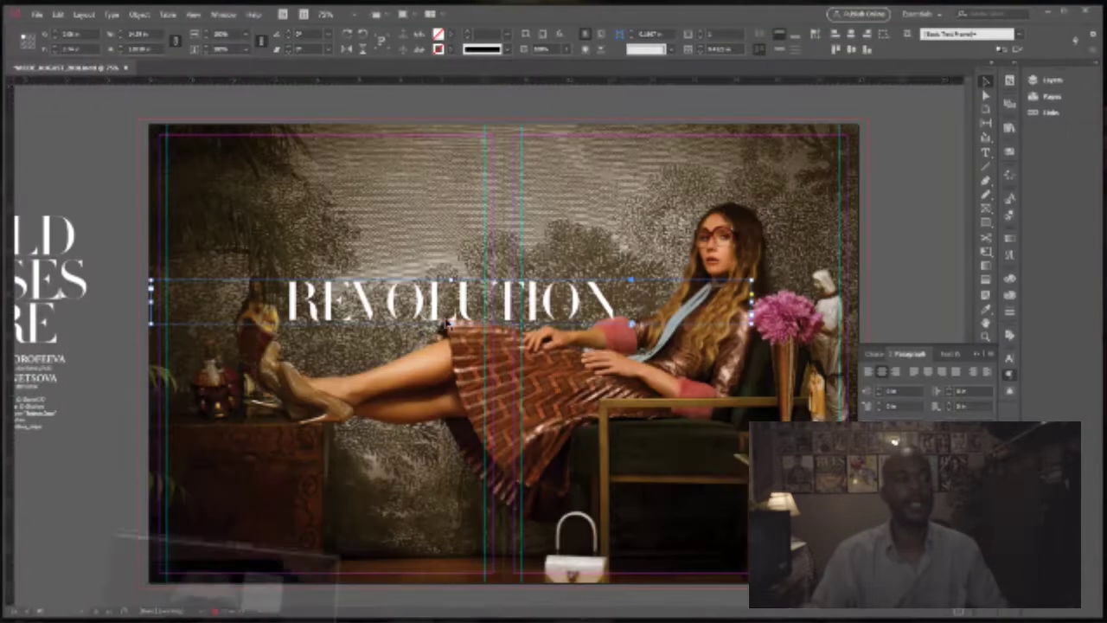
- Fit the frame to the REVOLUTION title and enlarge it across the reclining photo, above the model's legs
left_click_drag(450, 279, 450, 243)
left_click_drag(750, 282, 620, 283)
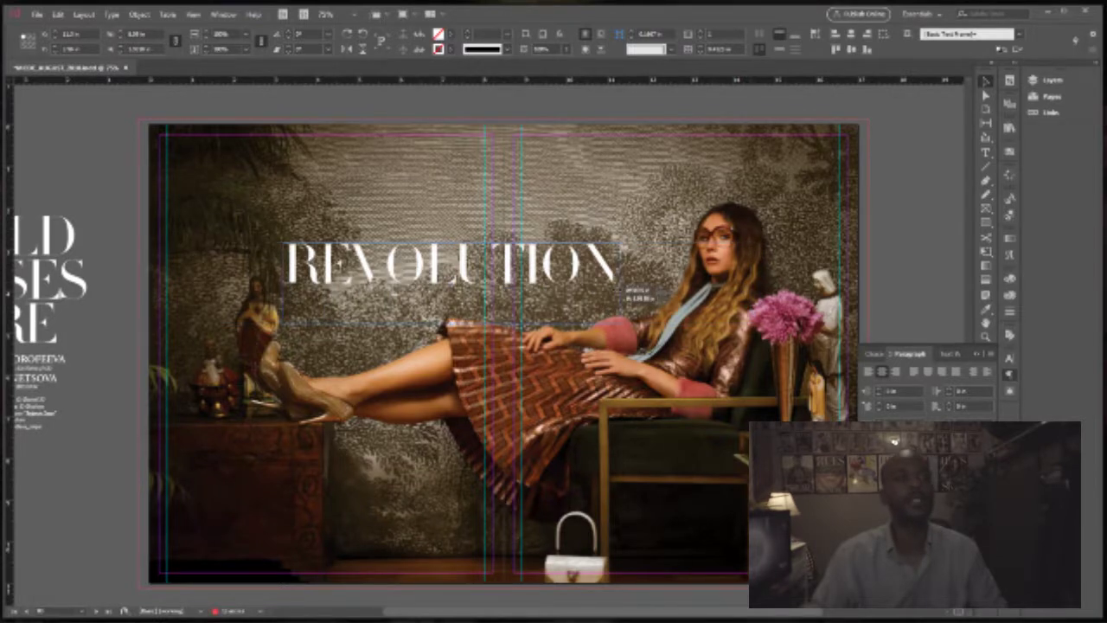
left_click_drag(623, 245, 621, 294)
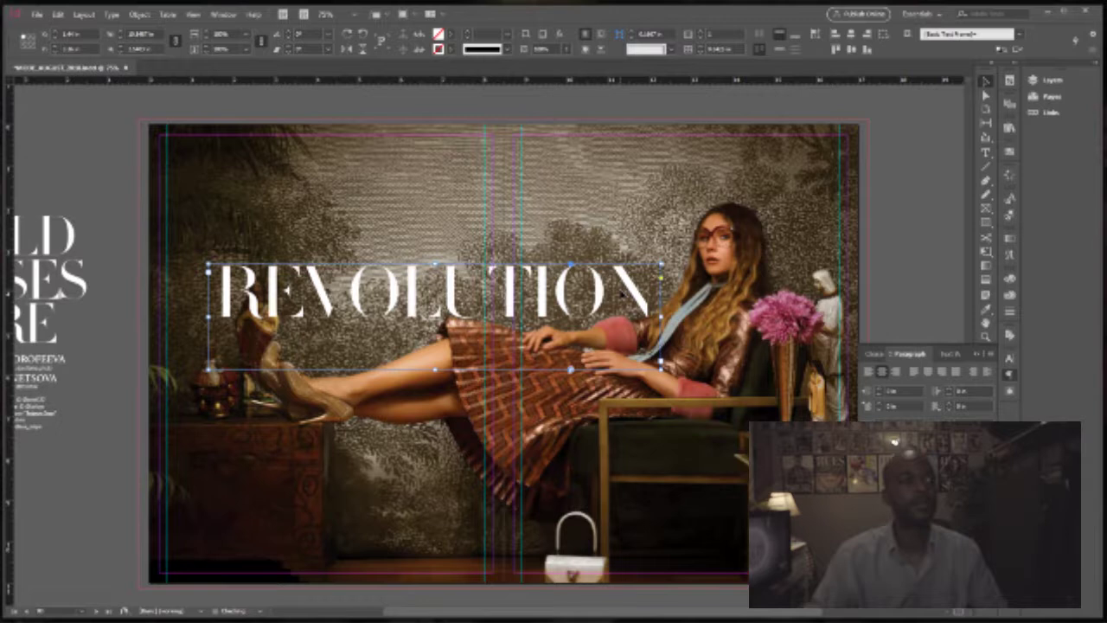
left_click(941, 249)
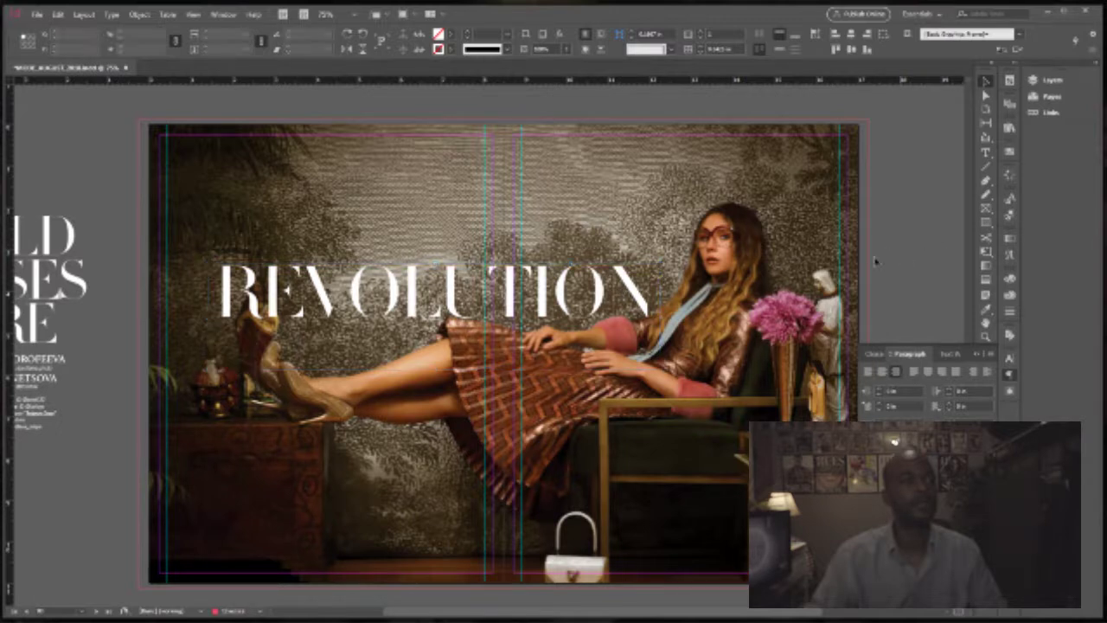
- Move the large REVOLUTION title off the reclining photo onto the pasteboard beneath the spare credits
left_click(976, 354)
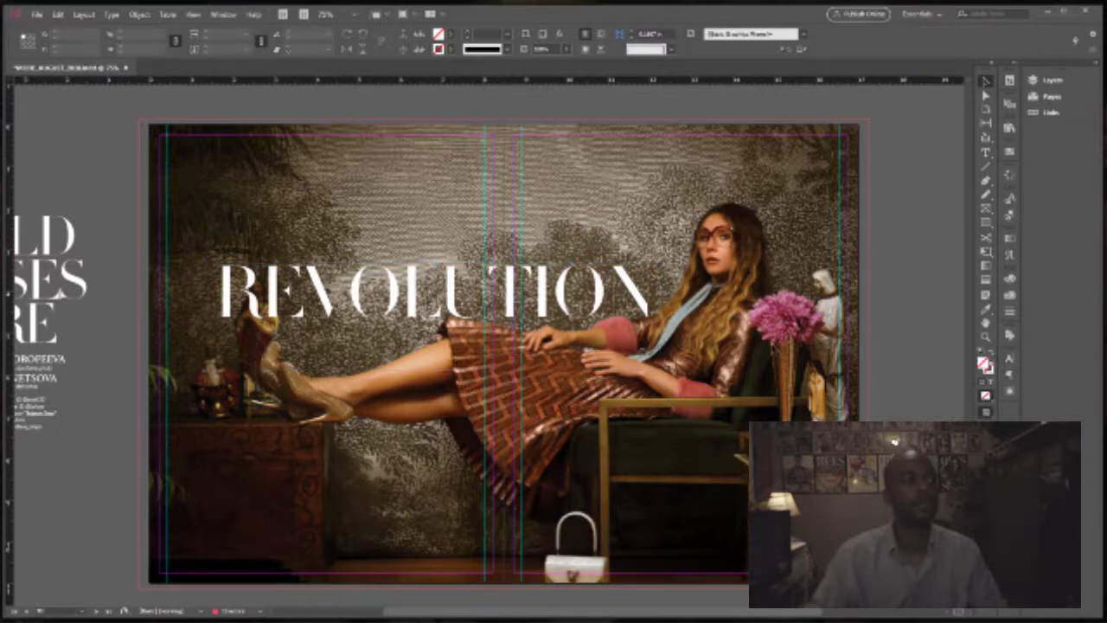
left_click_drag(559, 313, 20, 485)
left_click(84, 320)
key("ctrl+minus")
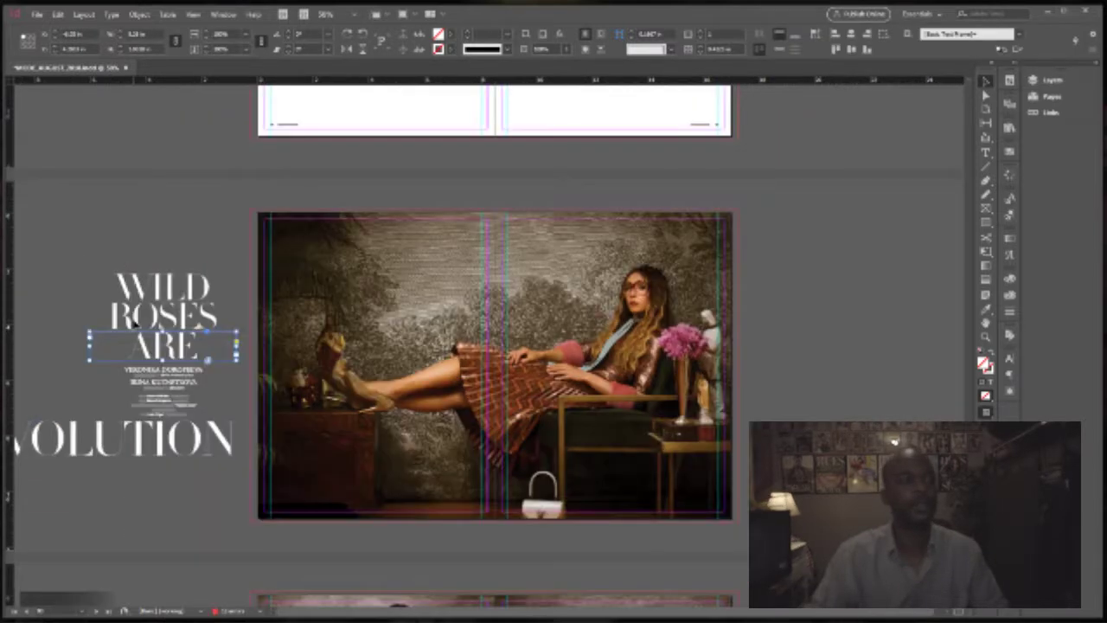
- Move the REVOLUTION title off the standing yellow-dress photo onto the pasteboard beside its spread
scroll(276, 326, "down", 3)
scroll(281, 345, "down", 2)
scroll(289, 355, "up", 3)
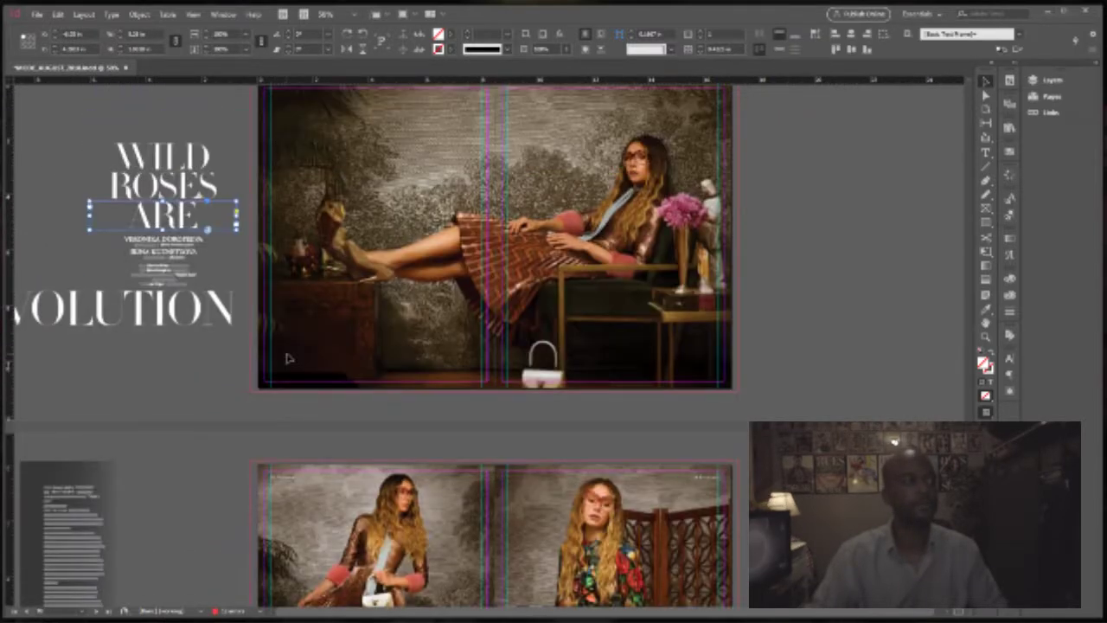
scroll(293, 357, "down", 1)
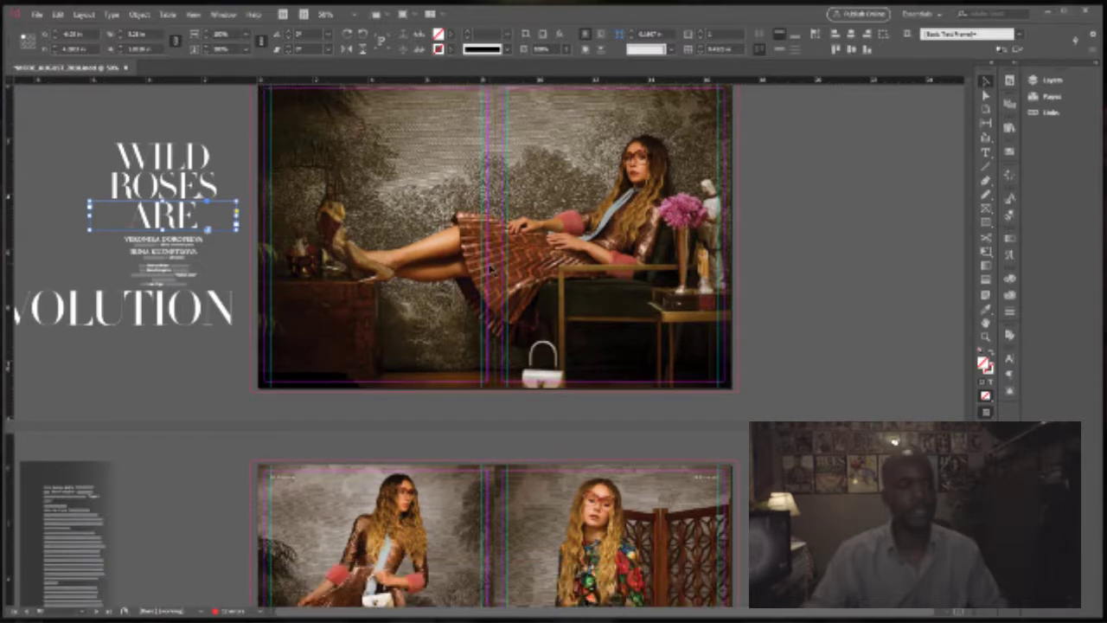
scroll(489, 268, "down", 5)
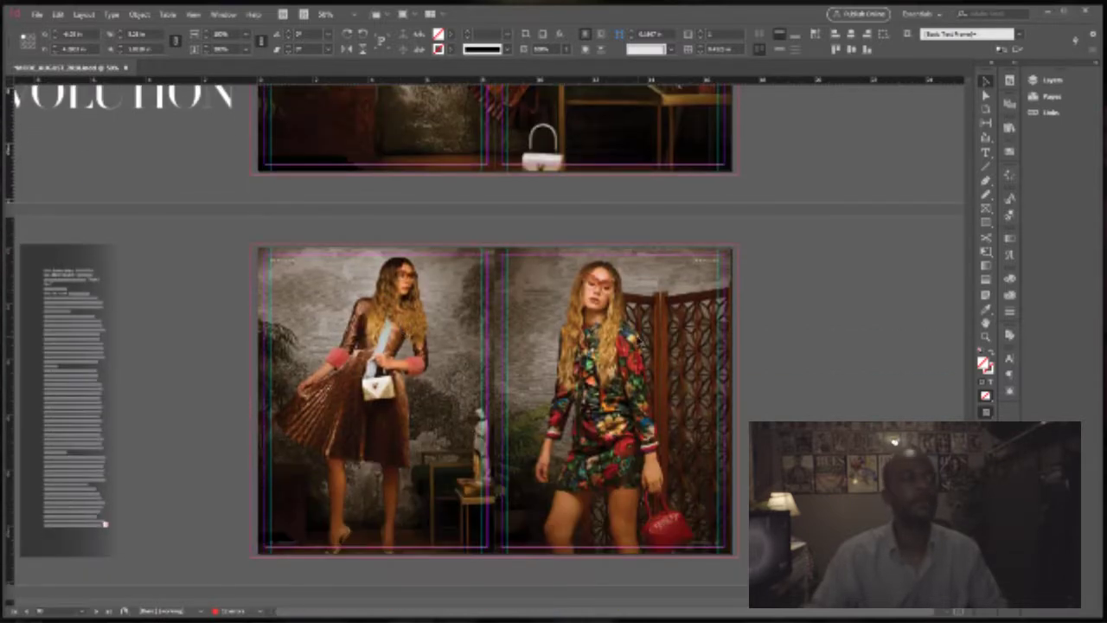
scroll(605, 346, "down", 10)
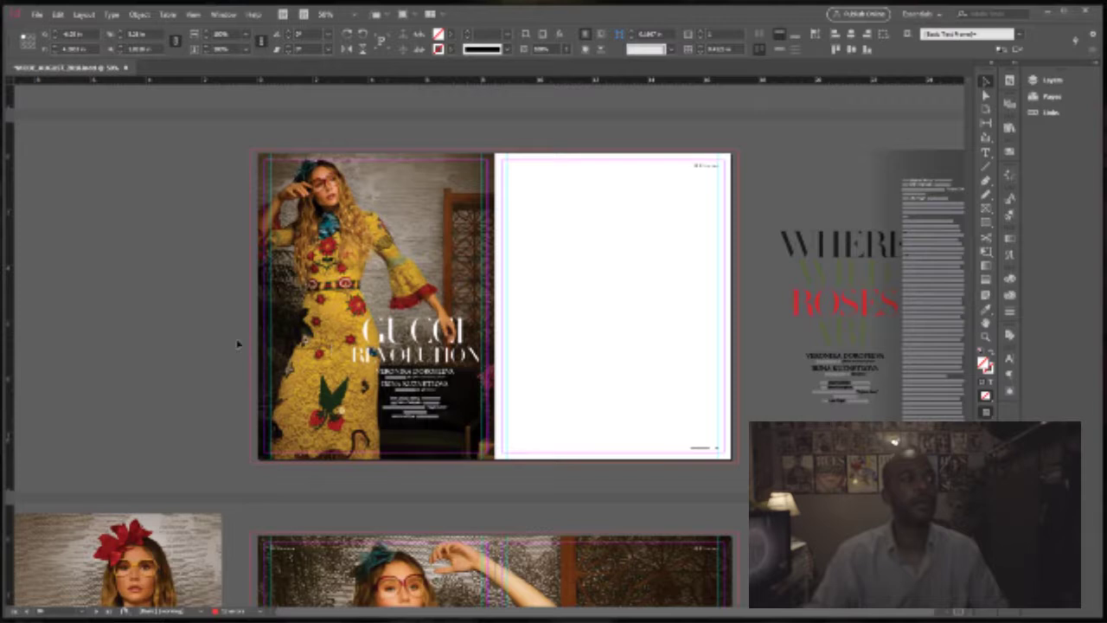
left_click_drag(433, 353, 105, 350)
- Look over the editorial's spreads from the reclining opener down to the gold-jacket photo to compare their sequence
scroll(559, 345, "up", 4)
left_click(576, 346)
scroll(576, 346, "up", 6)
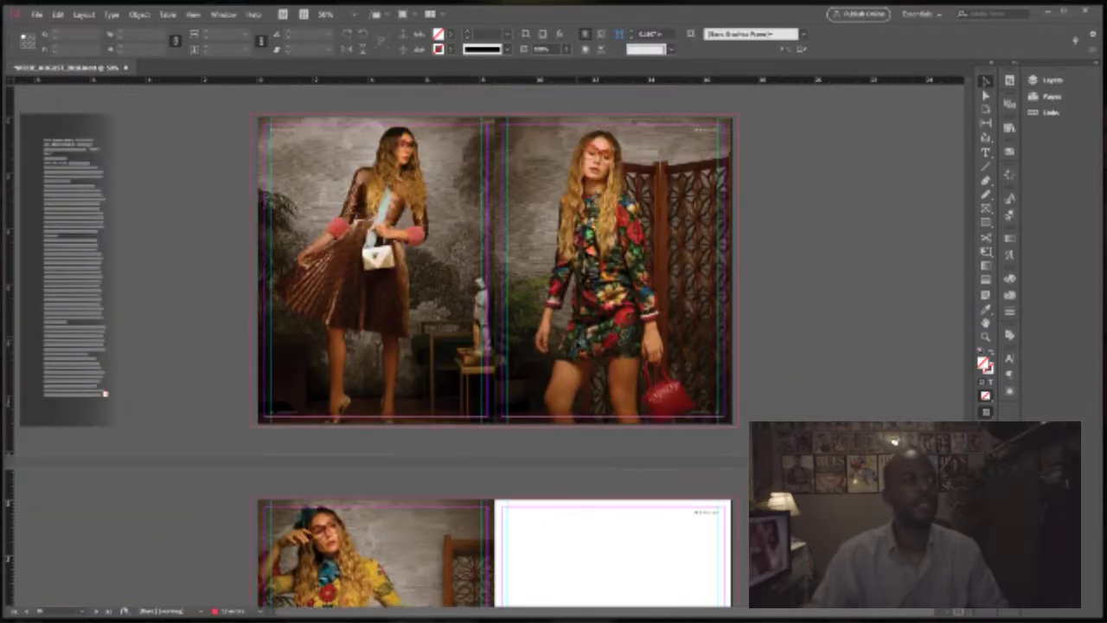
scroll(561, 320, "down", 1)
scroll(562, 320, "up", 7)
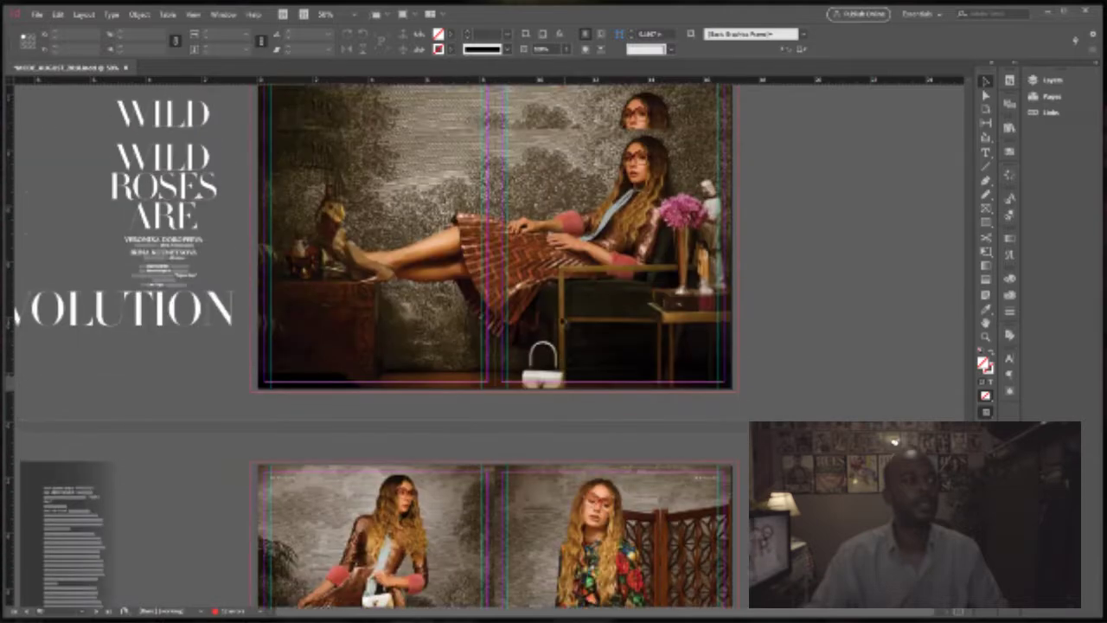
scroll(561, 320, "down", 6)
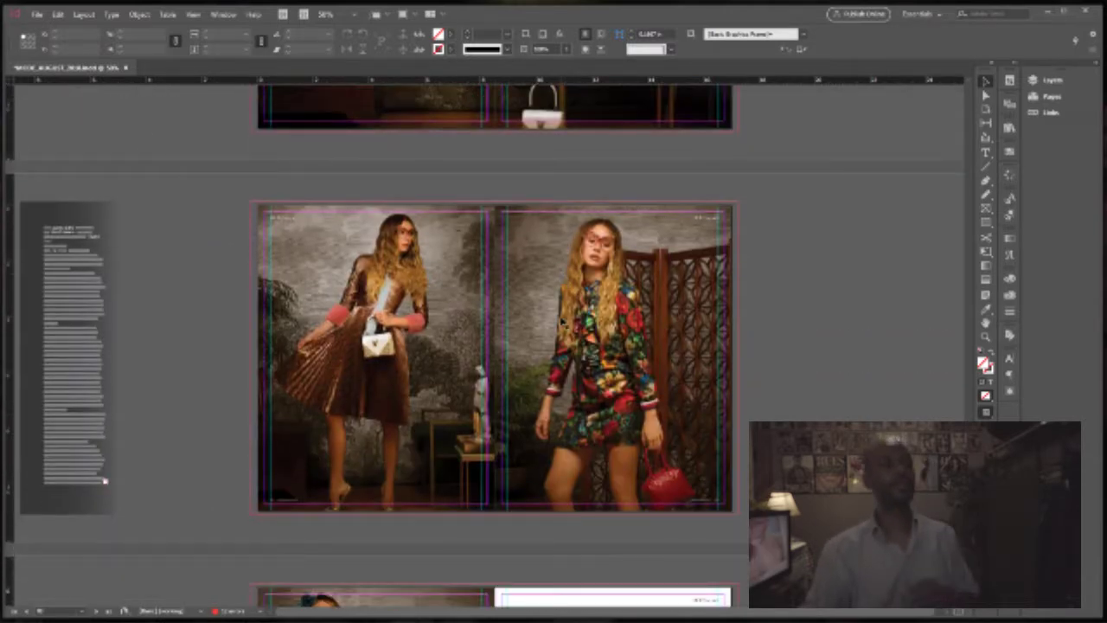
scroll(562, 322, "down", 7)
scroll(562, 323, "down", 15)
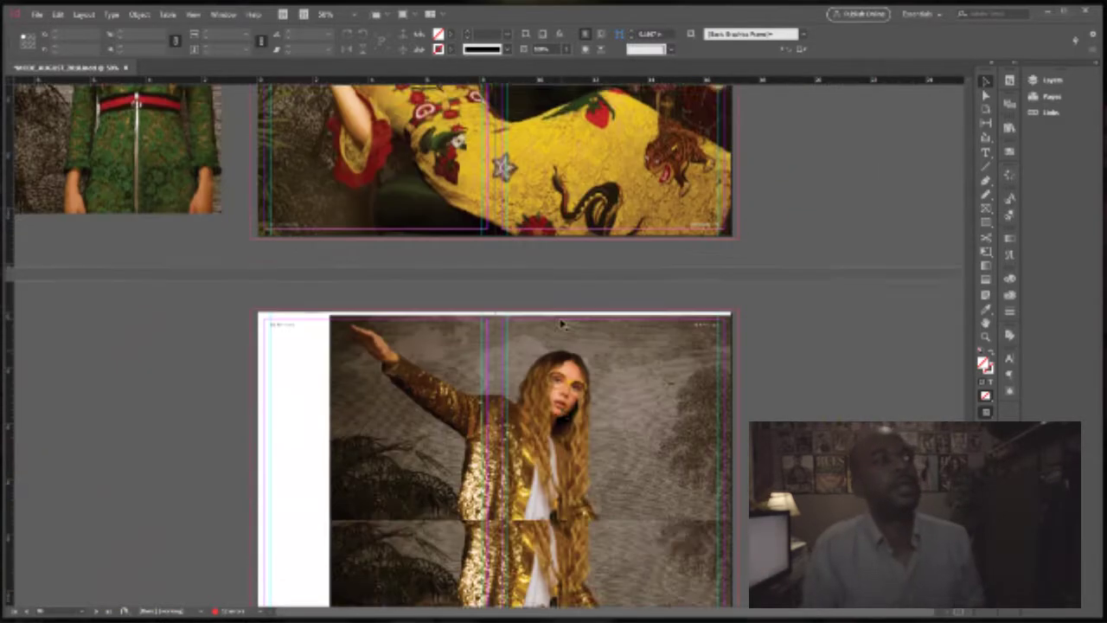
- Look through the spreads from the wide gold-jacket photo to the Download Digital page, then back up to the reclining yellow-dress photo
scroll(561, 322, "down", 9)
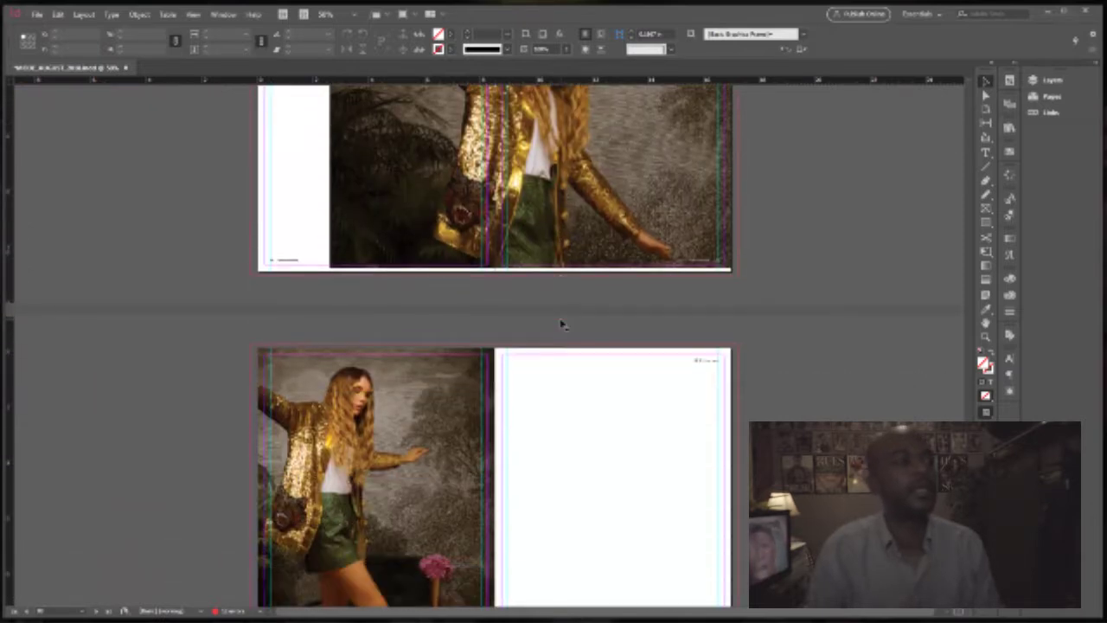
scroll(561, 324, "up", 4)
scroll(553, 350, "down", 4)
scroll(551, 358, "down", 4)
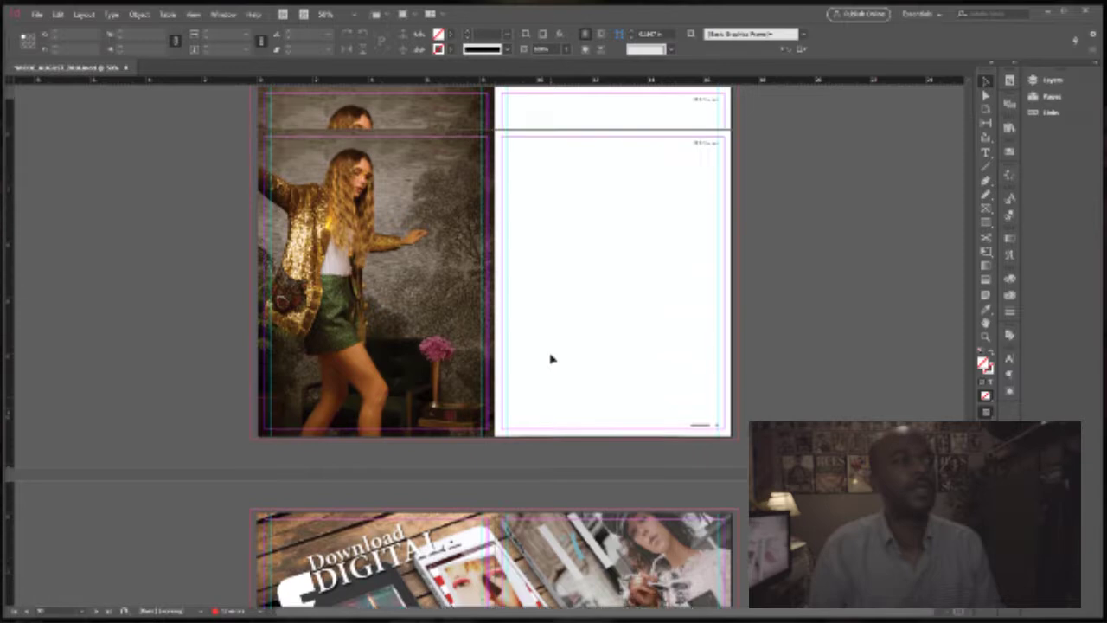
scroll(550, 358, "up", 9)
scroll(551, 358, "up", 4)
scroll(551, 358, "up", 12)
scroll(551, 358, "down", 5)
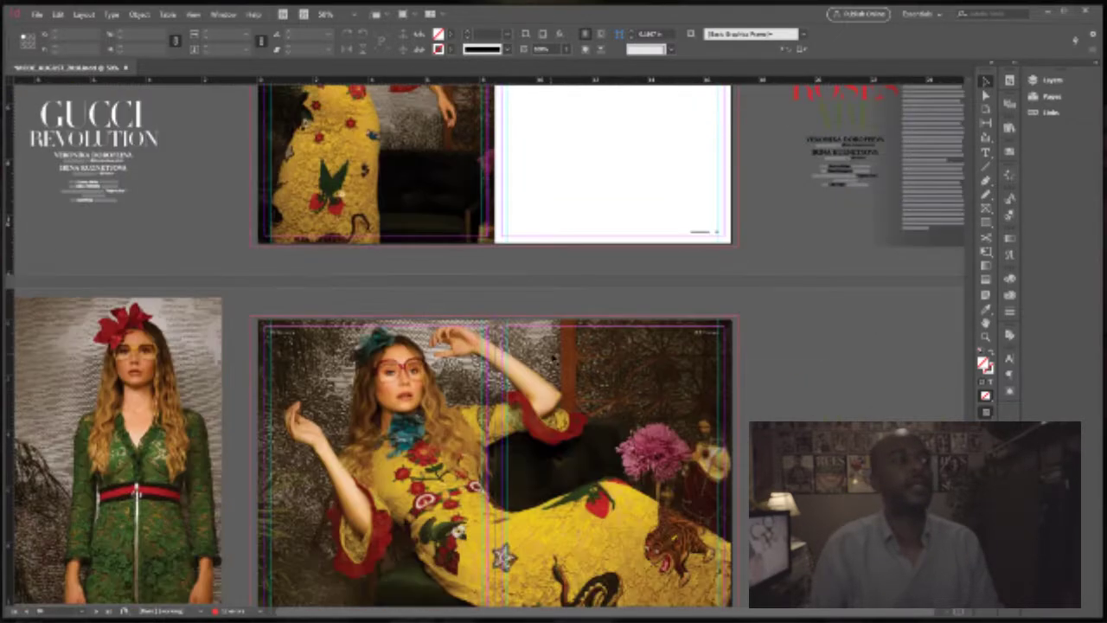
- Show the page thumbnails and review the spreads from the opener down to the green-shorts photo facing a blank page
left_click(1046, 96)
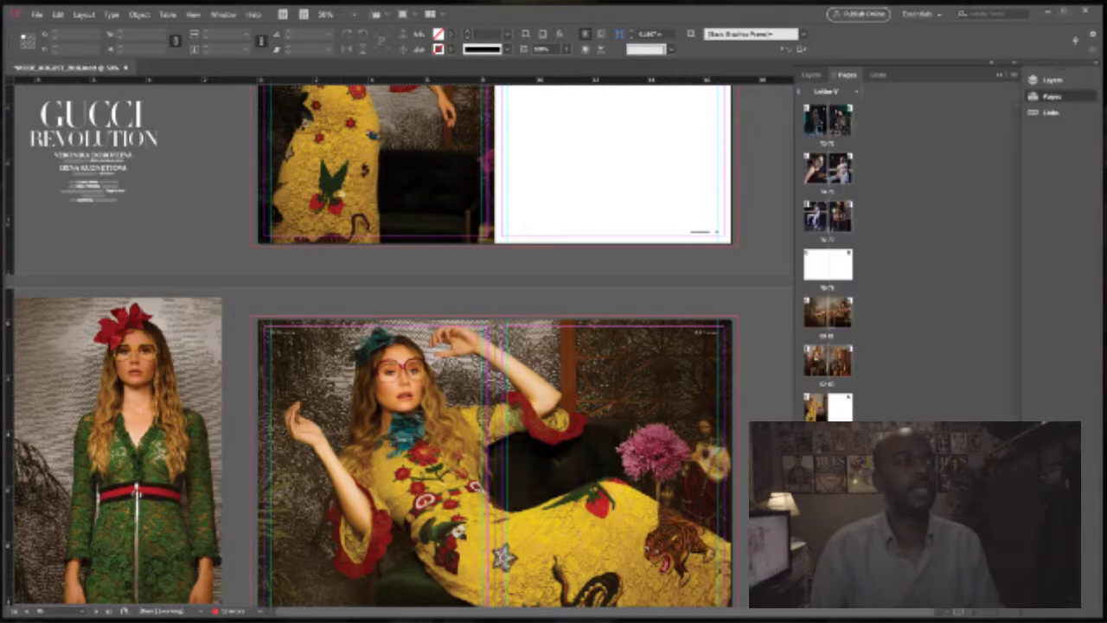
scroll(588, 378, "up", 10)
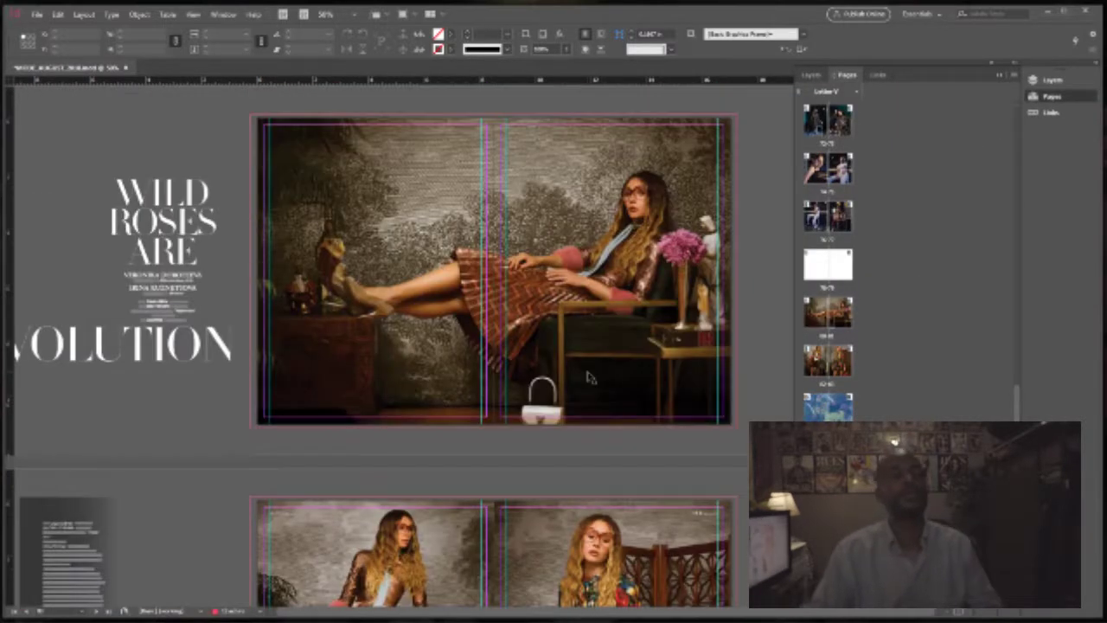
scroll(588, 377, "down", 5)
scroll(588, 378, "down", 8)
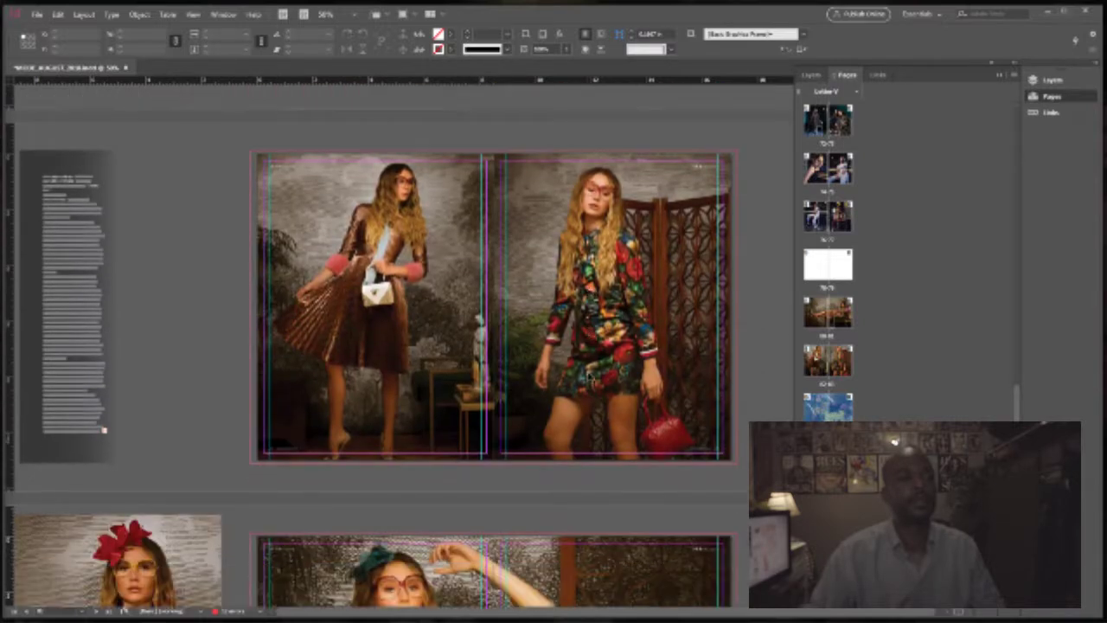
scroll(588, 378, "down", 7)
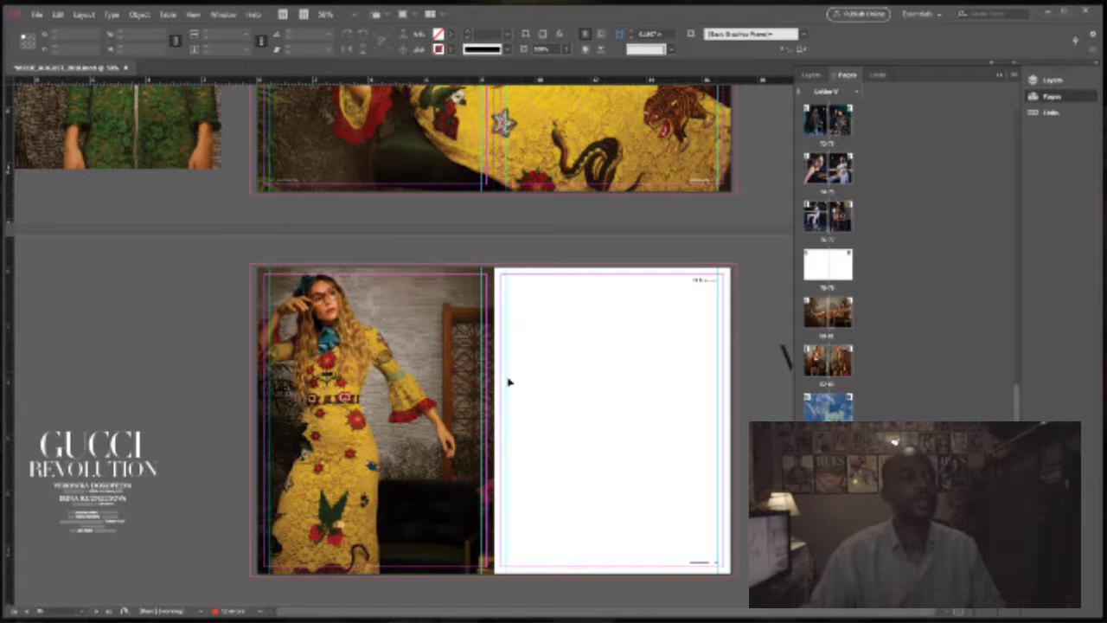
scroll(785, 356, "up", 3)
scroll(785, 267, "down", 12)
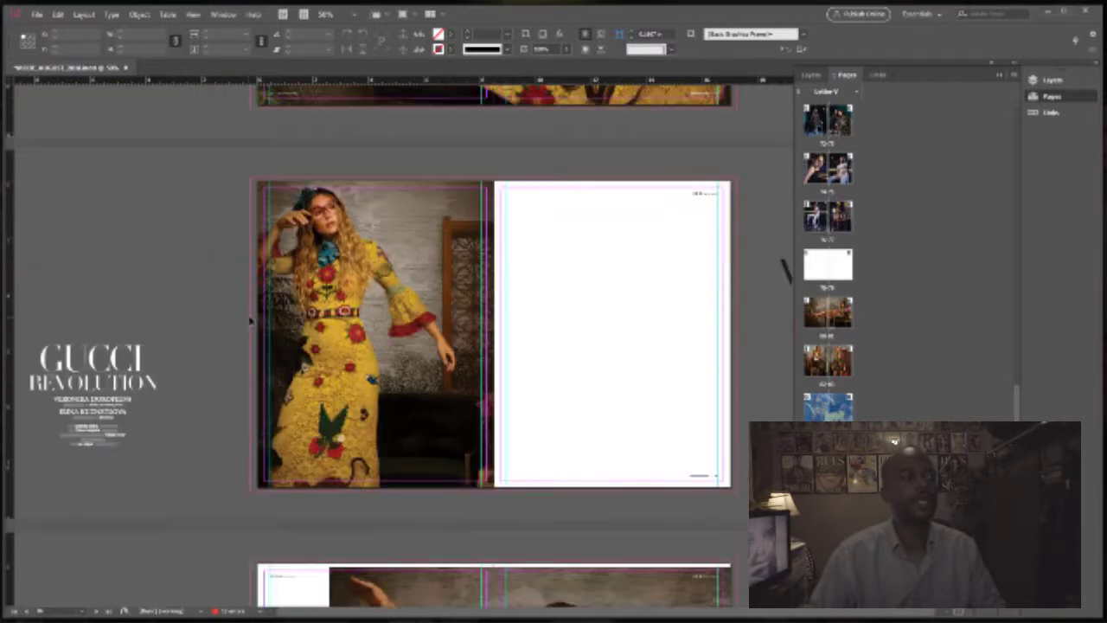
scroll(269, 320, "down", 5)
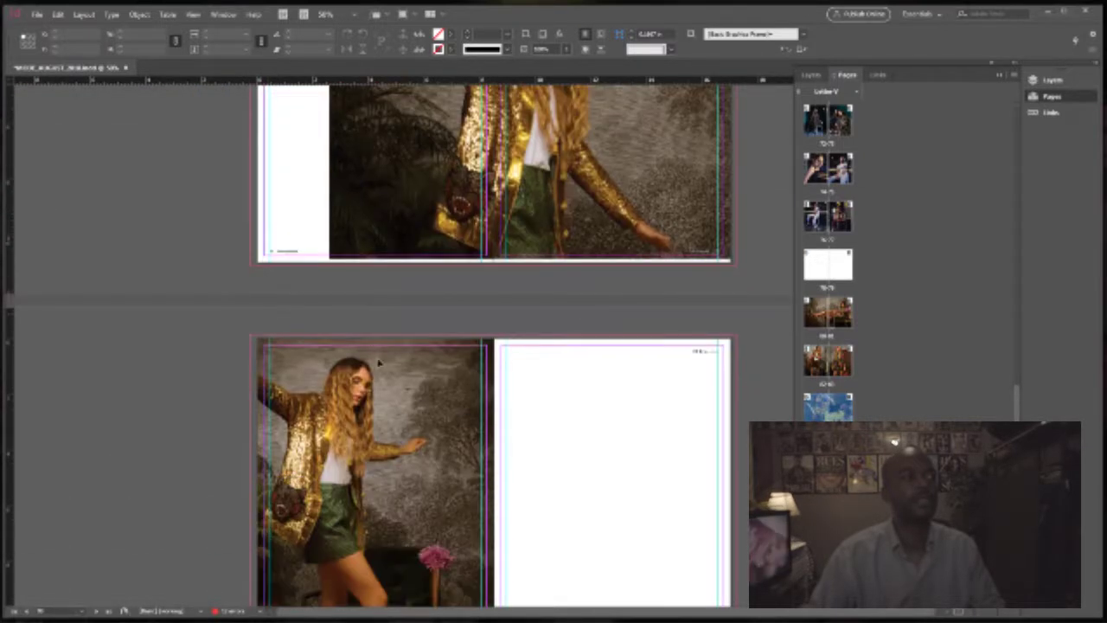
- Move the gold-jacket and green-shorts photo up from its spread onto the blank page facing the standing yellow-dress photo
scroll(429, 433, "up", 2)
left_click_drag(468, 466, 634, 146)
scroll(634, 272, "up", 7)
left_click_drag(597, 417, 633, 55)
scroll(609, 234, "up", 3)
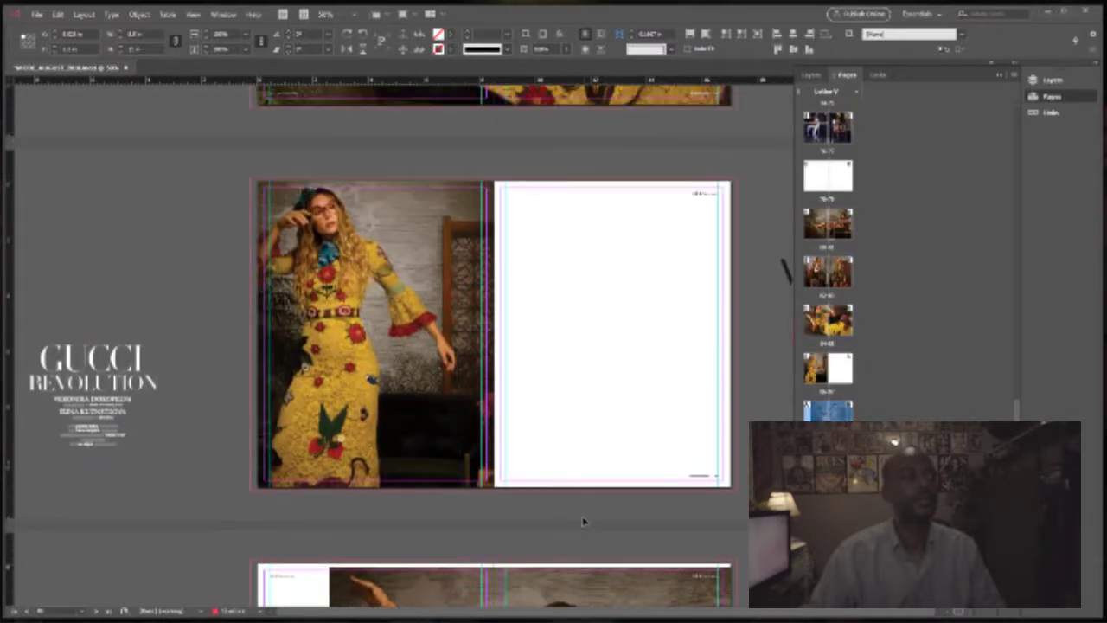
scroll(584, 521, "down", 2)
left_click_drag(587, 525, 656, 218)
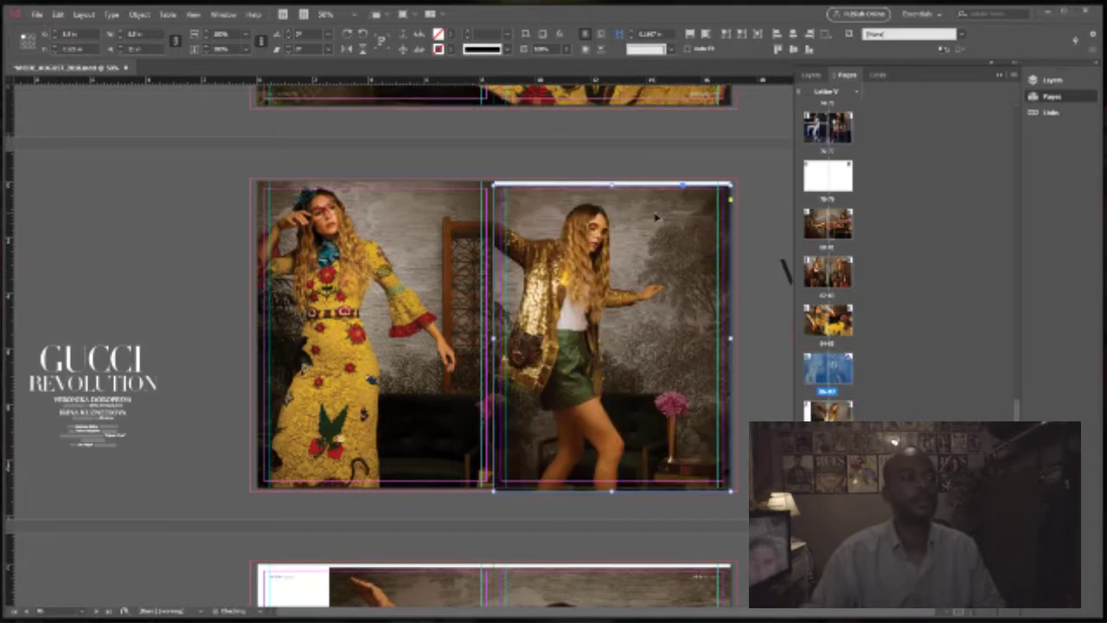
left_click(648, 162)
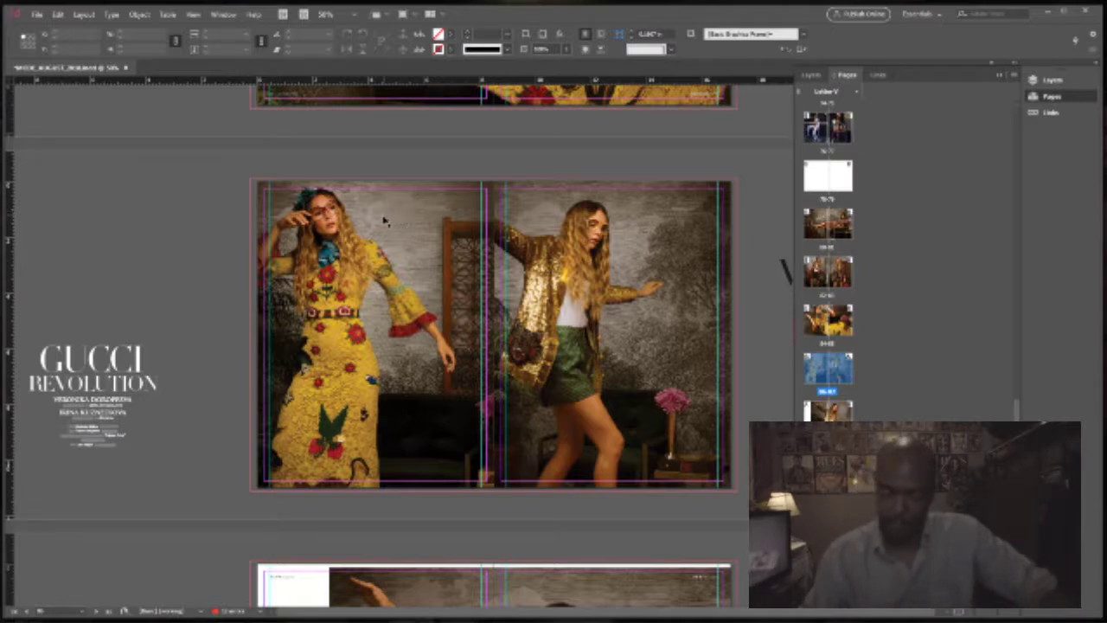
- Move the green lace dress photo down the pasteboard to sit beside the standing yellow-dress and gold-jacket spread
scroll(384, 223, "down", 4)
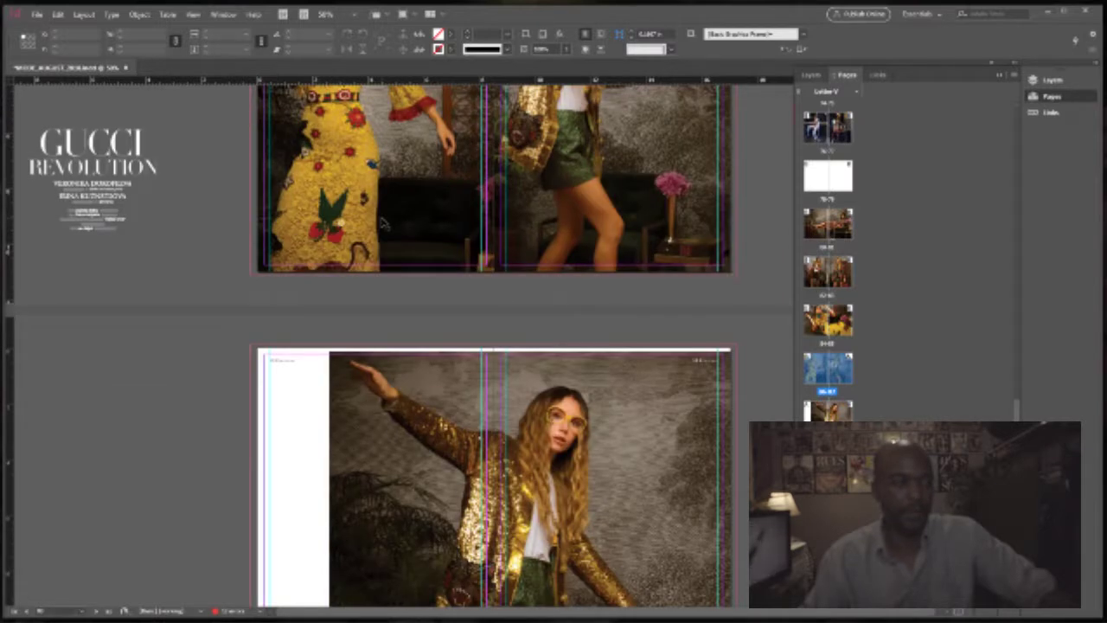
scroll(384, 224, "down", 4)
scroll(384, 224, "up", 3)
scroll(382, 222, "down", 10)
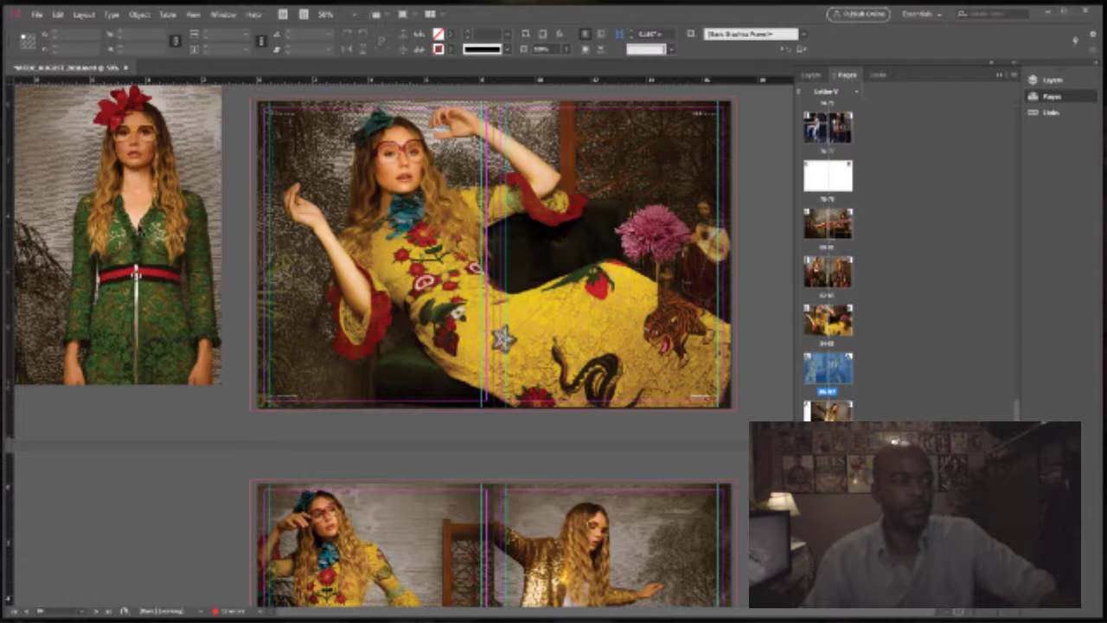
left_click_drag(161, 189, 192, 506)
scroll(192, 506, "down", 5)
left_click_drag(225, 268, 230, 321)
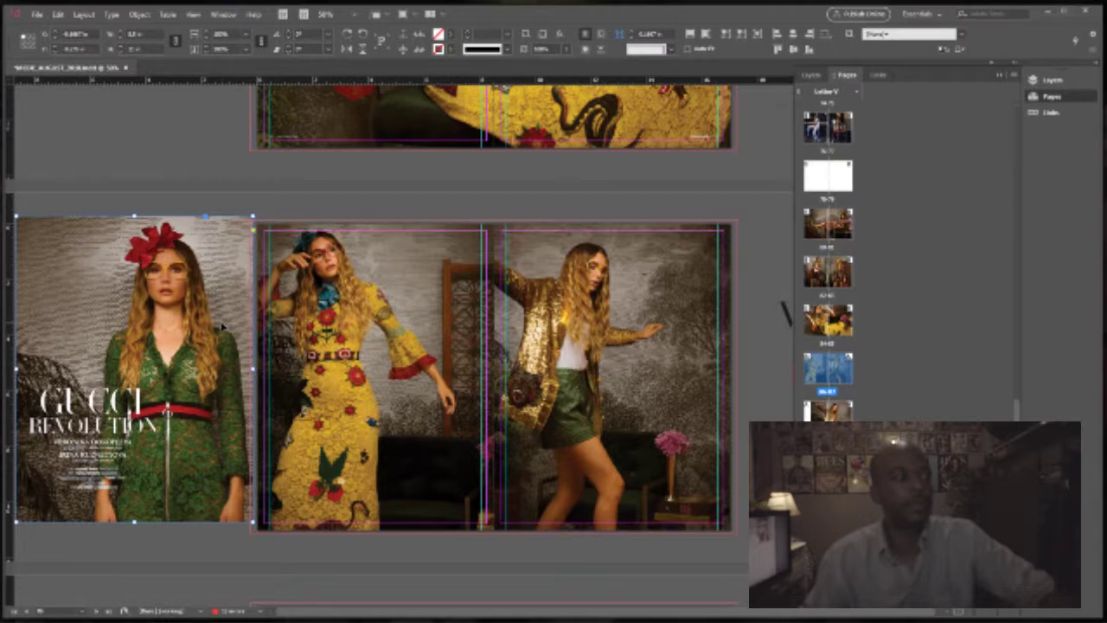
- Compare the new yellow-dress and gold-jacket pairing with the spreads above and below it
scroll(222, 326, "up", 10)
scroll(221, 326, "down", 4)
scroll(222, 326, "down", 5)
scroll(222, 326, "down", 6)
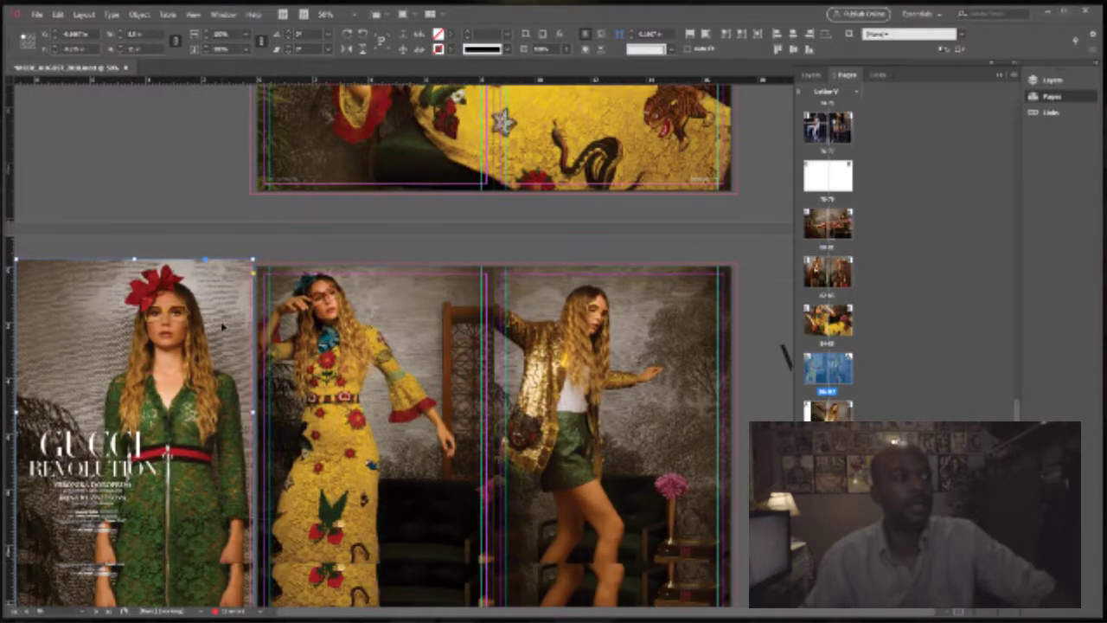
scroll(782, 294, "up", 3)
scroll(357, 284, "up", 4)
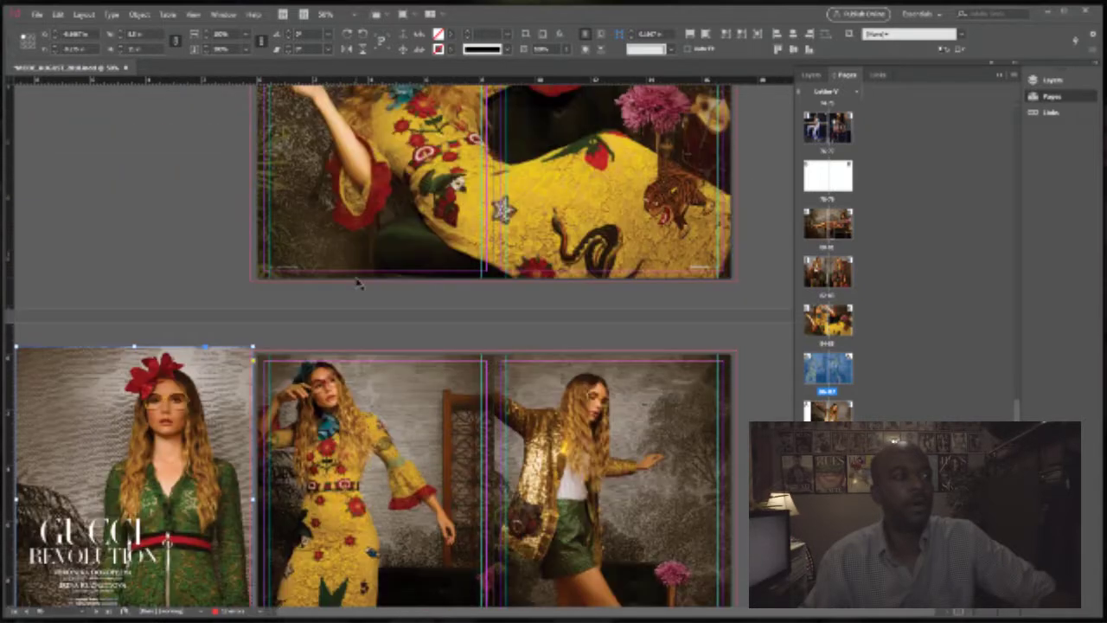
scroll(460, 305, "down", 5)
scroll(511, 278, "down", 2)
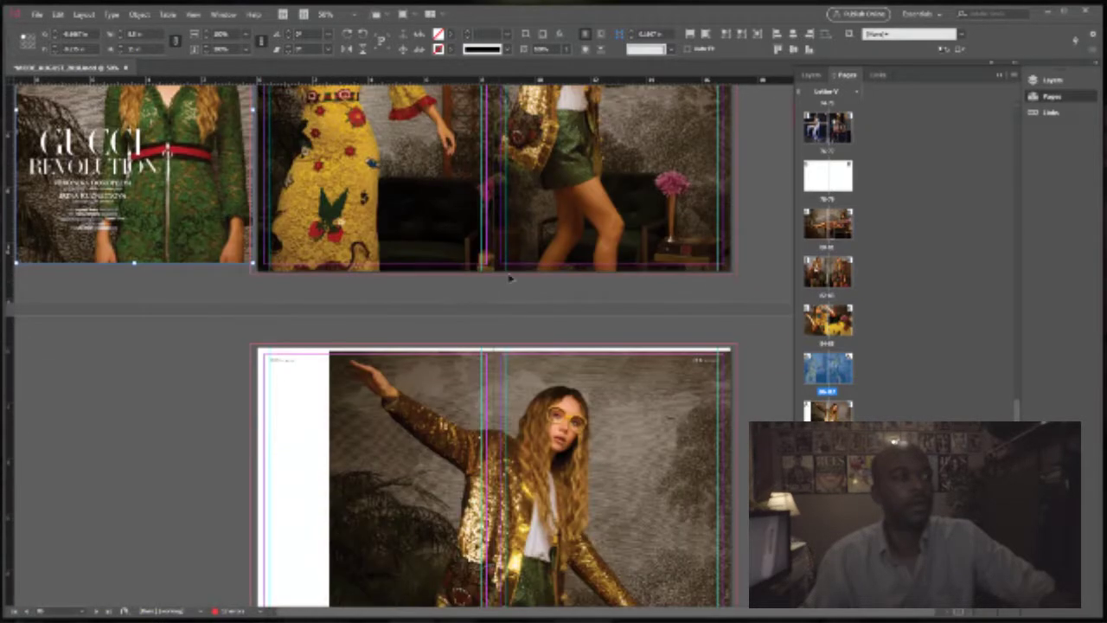
- Move the green-shorts photo onto the pasteboard beside the next spread and shift the standing yellow-dress photo to the right-hand page
left_click_drag(581, 189, 68, 576)
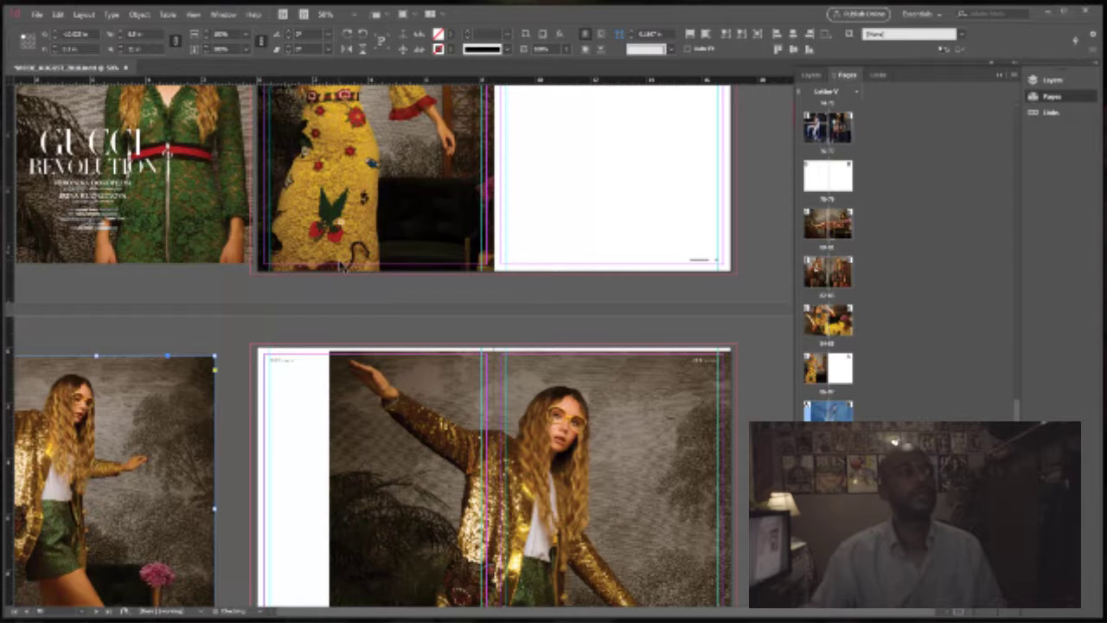
scroll(344, 284, "up", 5)
left_click_drag(364, 291, 603, 293)
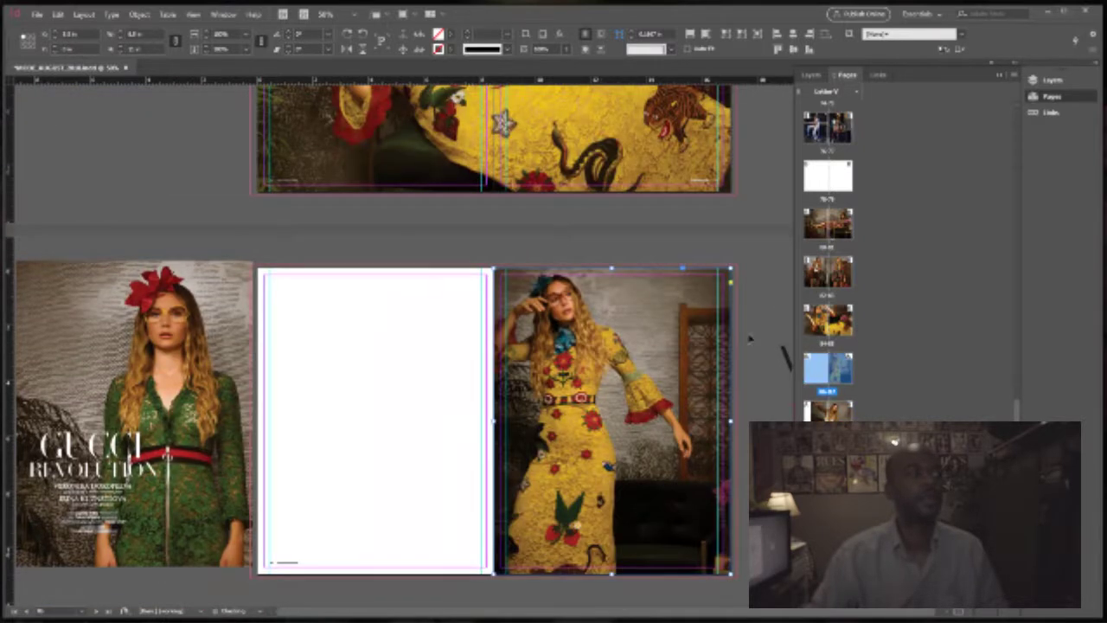
- Reorder the standing yellow-dress spread ahead of the reclining one and place the green lace dress photo on its blank left-hand page
left_click_drag(796, 331, 796, 329)
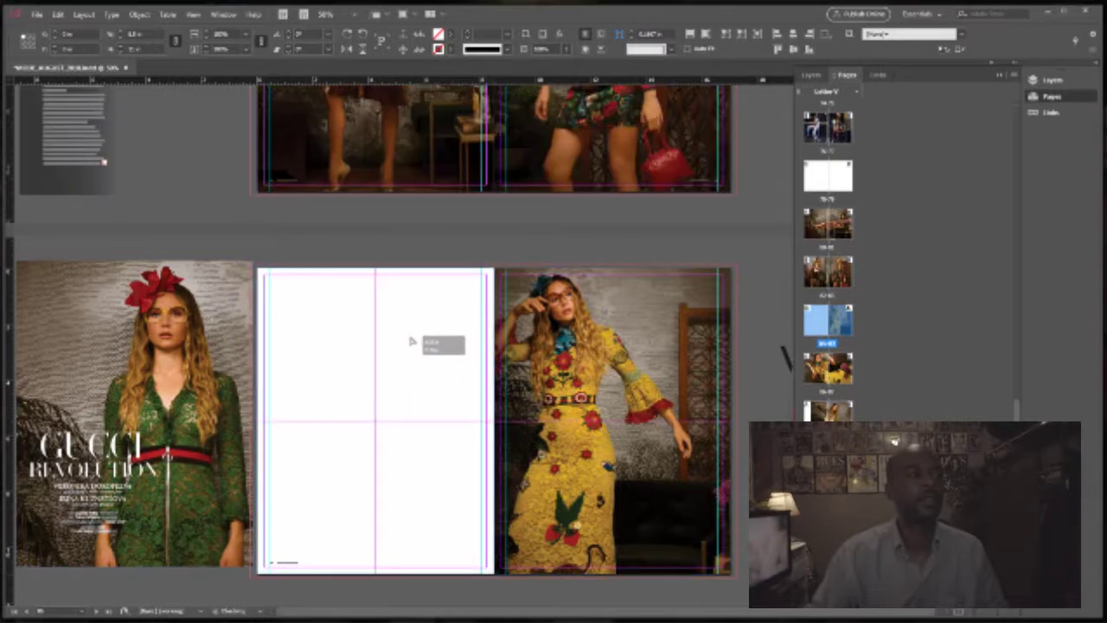
key("ctrl+z")
left_click(162, 268)
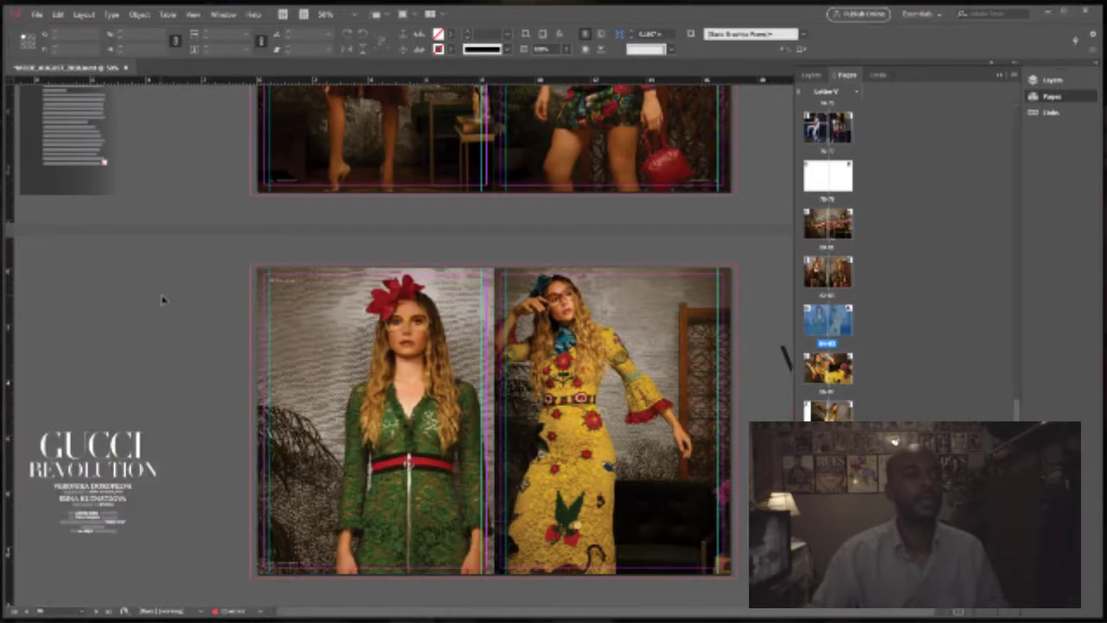
- Swap the spread's two photos, placing the yellow dress on the left-hand page and the green lace dress on the right-hand page
scroll(162, 299, "up", 1)
scroll(151, 350, "up", 3)
scroll(149, 348, "down", 2)
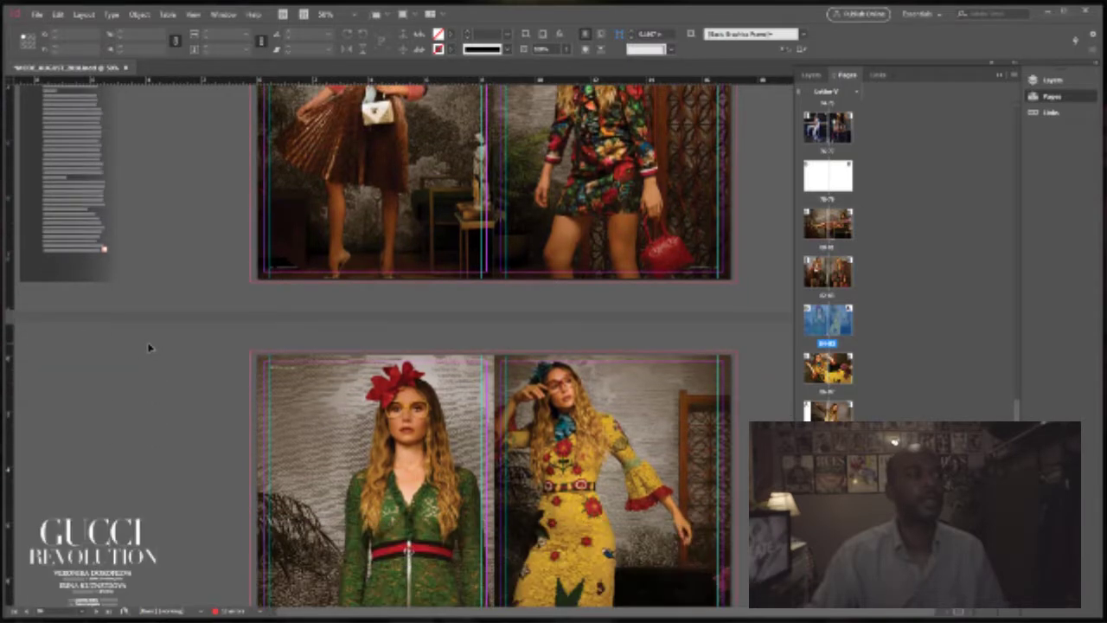
scroll(148, 347, "down", 2)
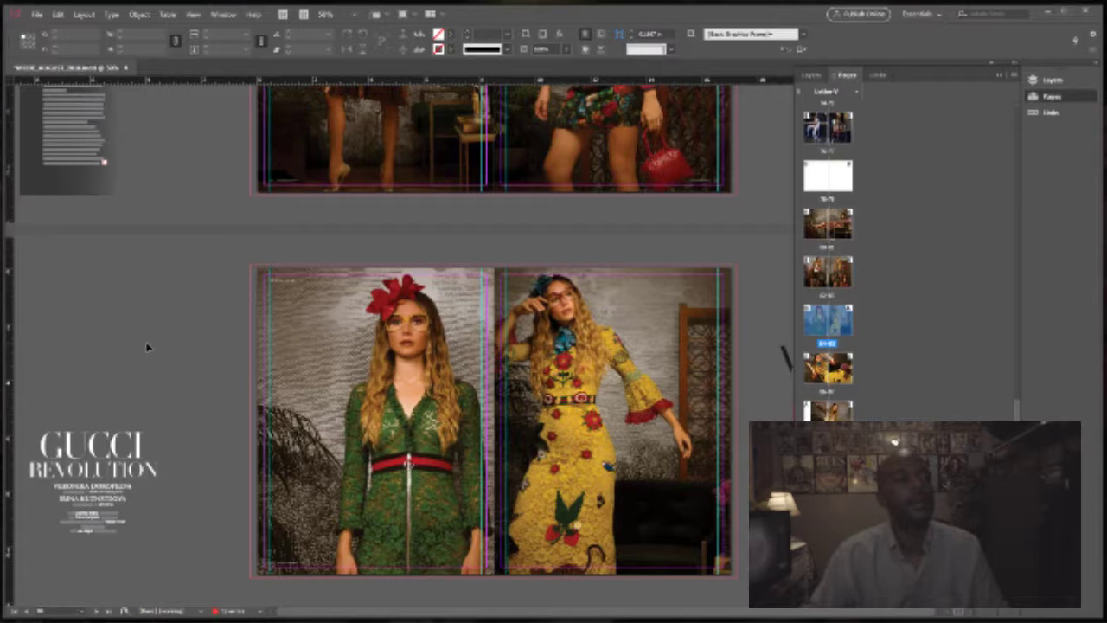
scroll(147, 346, "up", 1)
scroll(147, 347, "down", 2)
left_click_drag(529, 286, 230, 290)
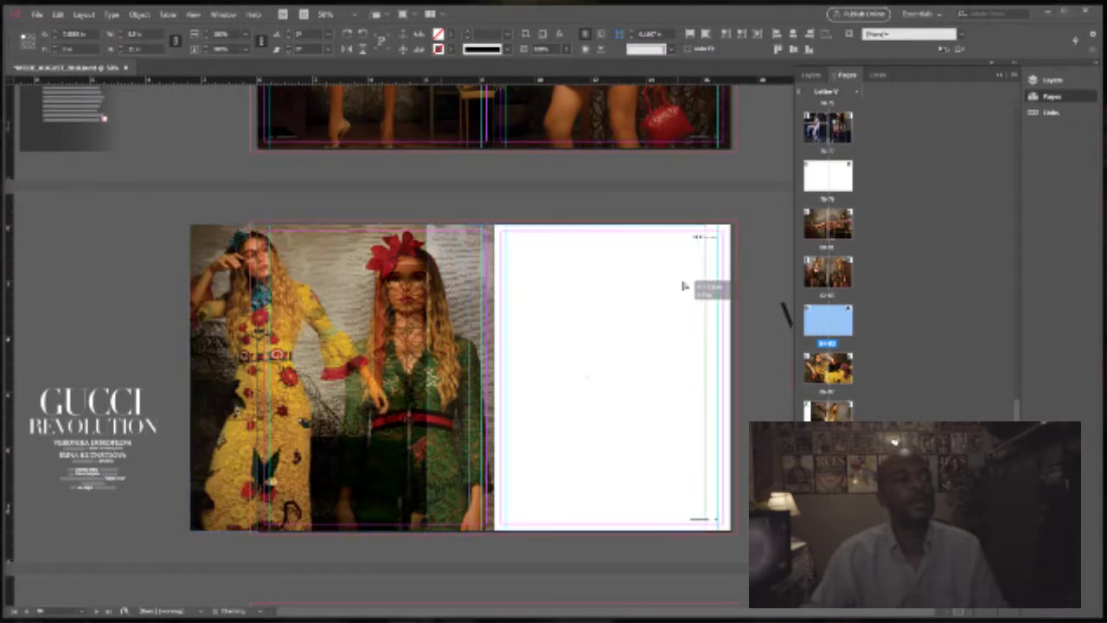
left_click_drag(705, 285, 707, 286)
left_click_drag(349, 299, 479, 299)
left_click(570, 274)
left_click_drag(570, 275, 565, 274)
left_click(196, 274)
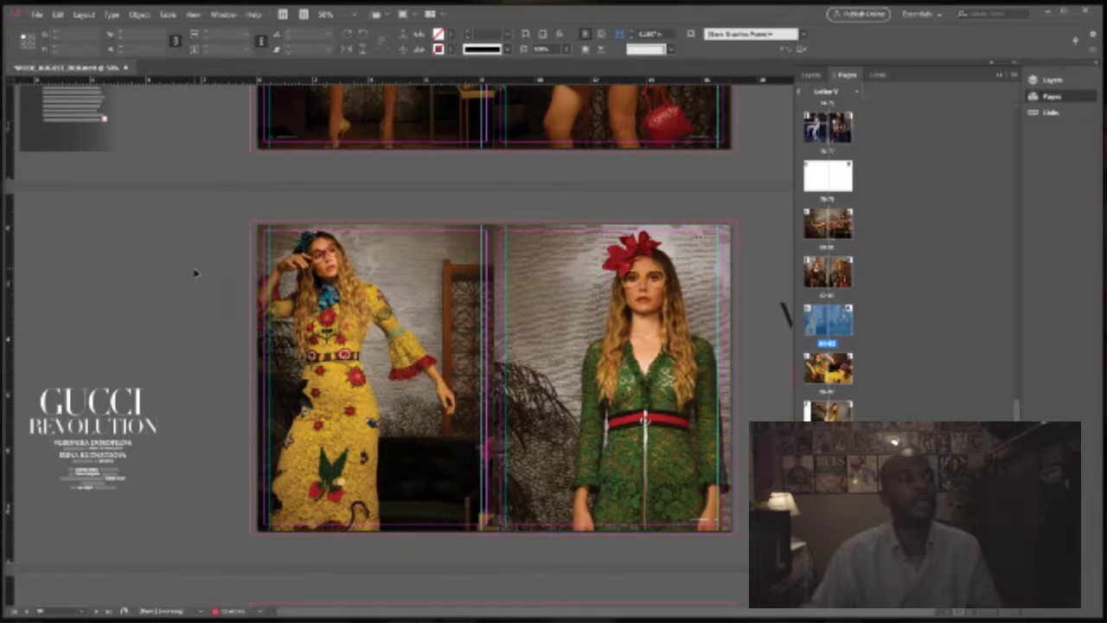
- Reorder the pages so the reclining yellow-dress spread comes before the yellow-dress and green-dress pairing
scroll(196, 273, "down", 1)
scroll(195, 273, "down", 6)
scroll(195, 274, "up", 5)
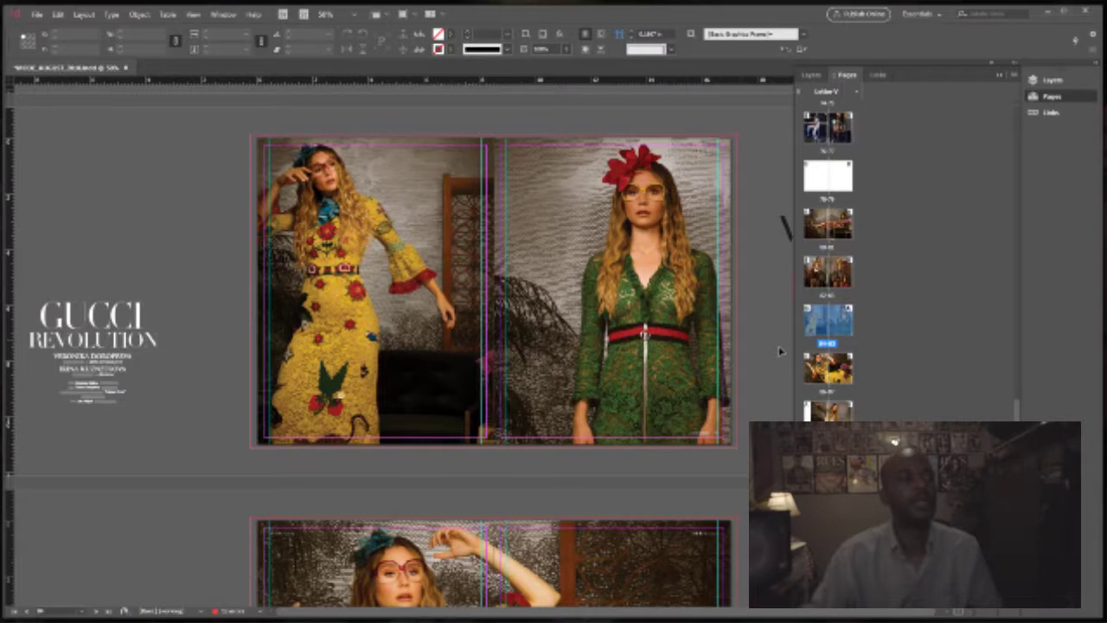
left_click(830, 366)
left_click_drag(843, 373, 793, 336)
scroll(457, 391, "up", 3)
scroll(448, 393, "up", 5)
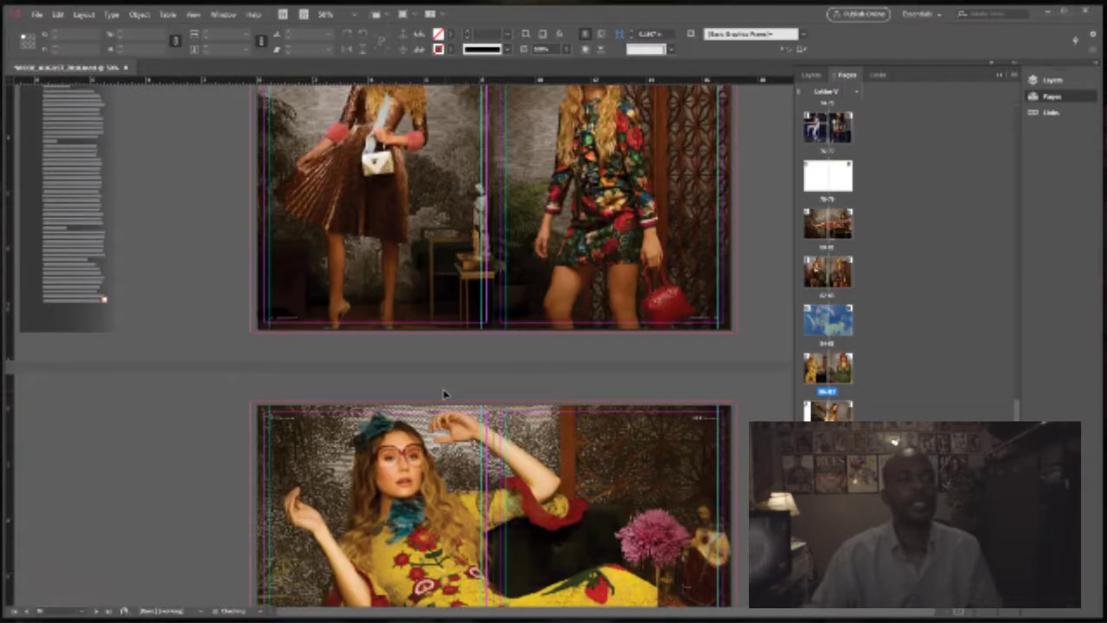
- Move the standing yellow-dress photo onto the pasteboard and put the green-shorts photo in its place facing the green lace dress
scroll(449, 393, "down", 4)
scroll(441, 394, "down", 6)
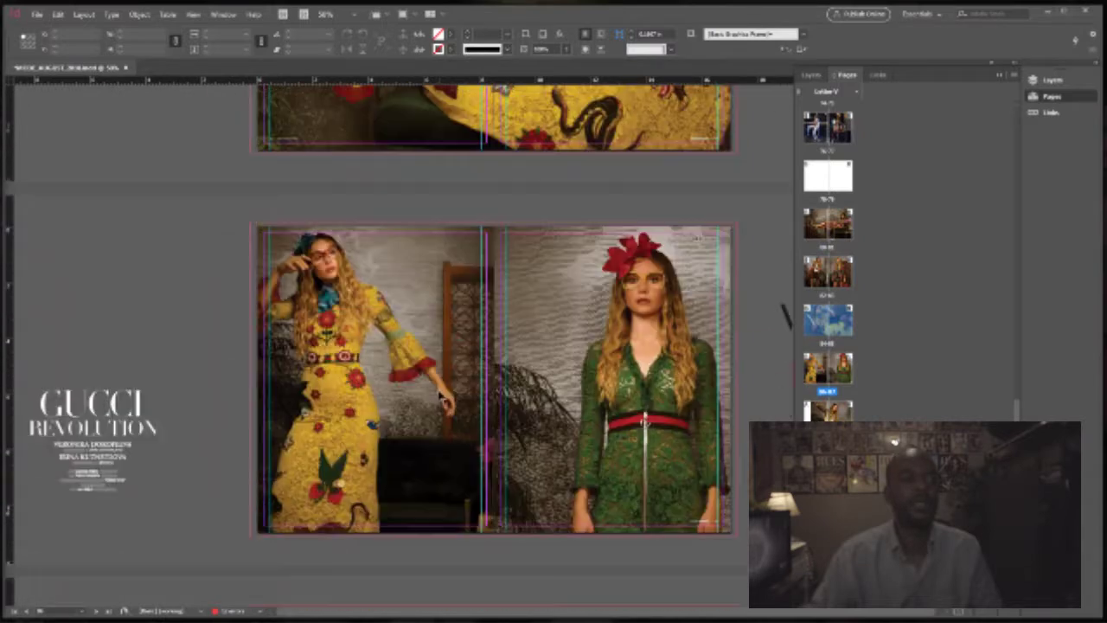
scroll(439, 395, "up", 3)
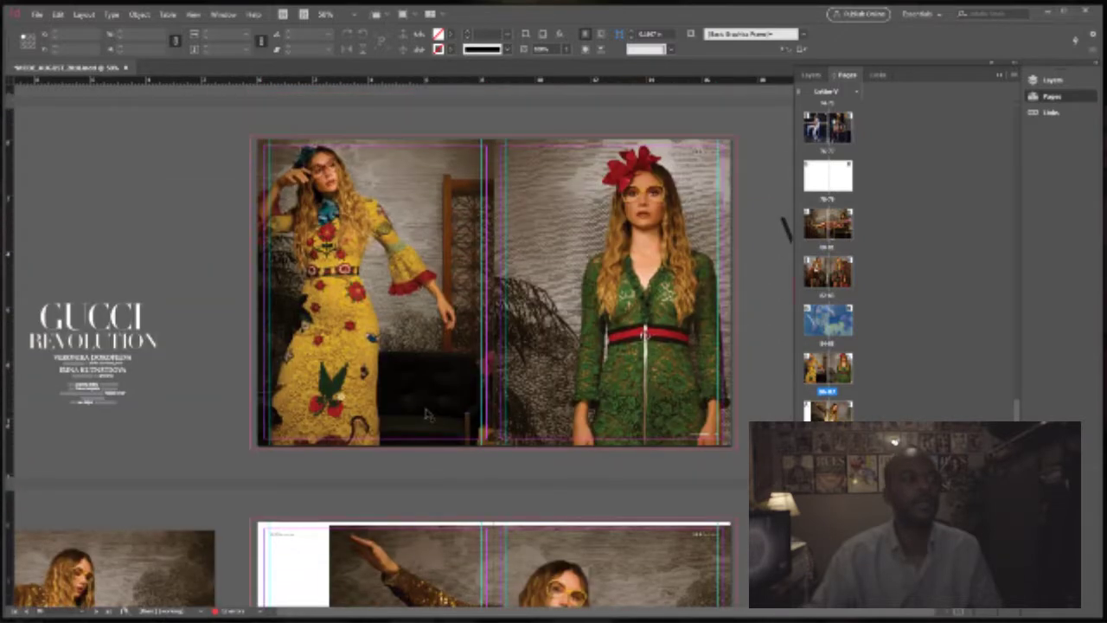
scroll(426, 414, "up", 1)
scroll(423, 422, "down", 1)
left_click_drag(441, 416, 162, 434)
left_click_drag(192, 184, 449, 195)
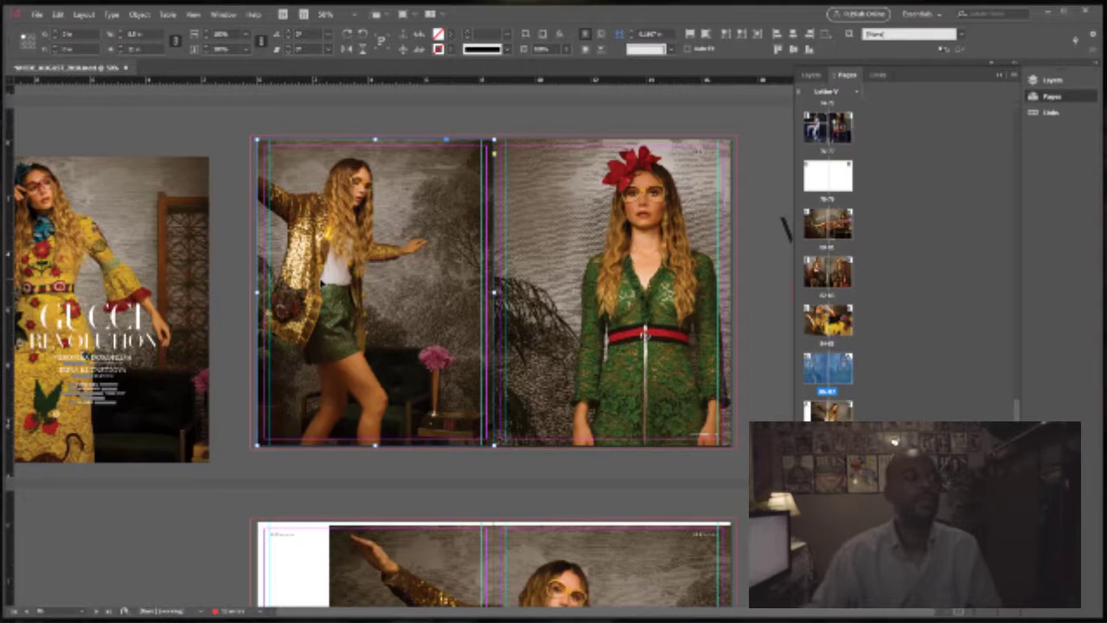
- Look over the wide gold-jacket spread and the blank spread after it, then return to the green-shorts and green-dress pairing
scroll(508, 413, "down", 3)
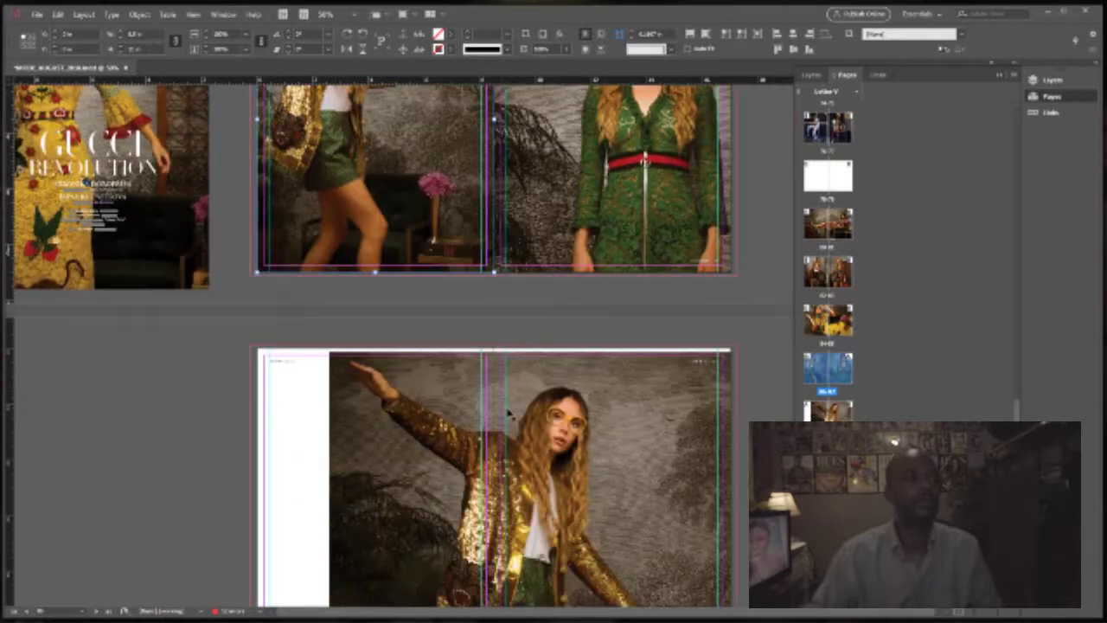
scroll(508, 413, "down", 4)
scroll(508, 413, "down", 5)
scroll(497, 406, "up", 1)
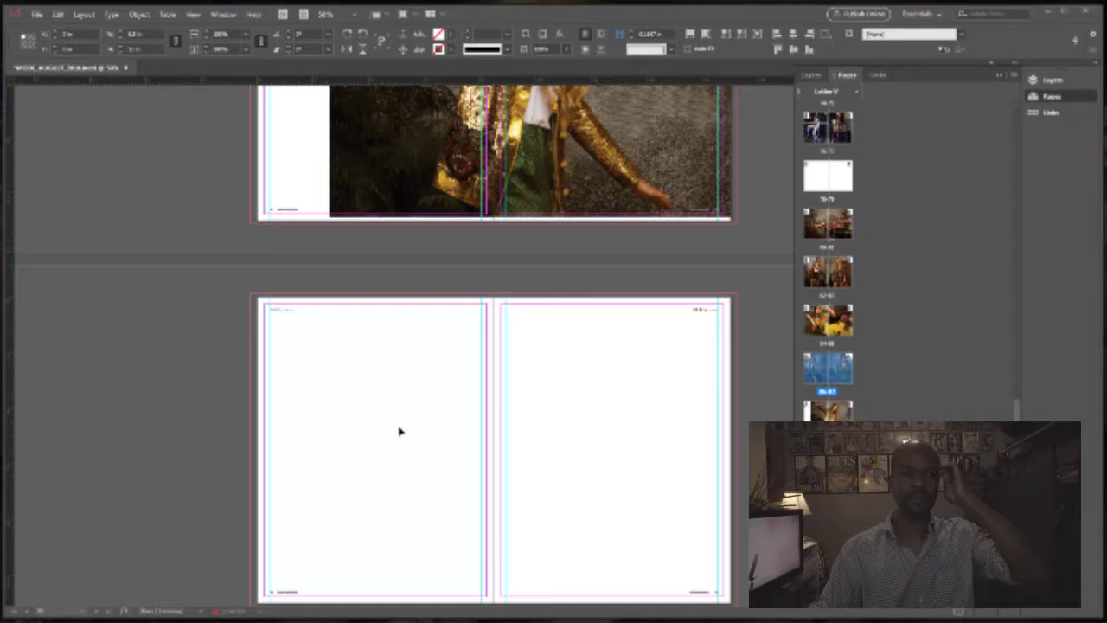
scroll(412, 423, "up", 5)
scroll(414, 417, "up", 7)
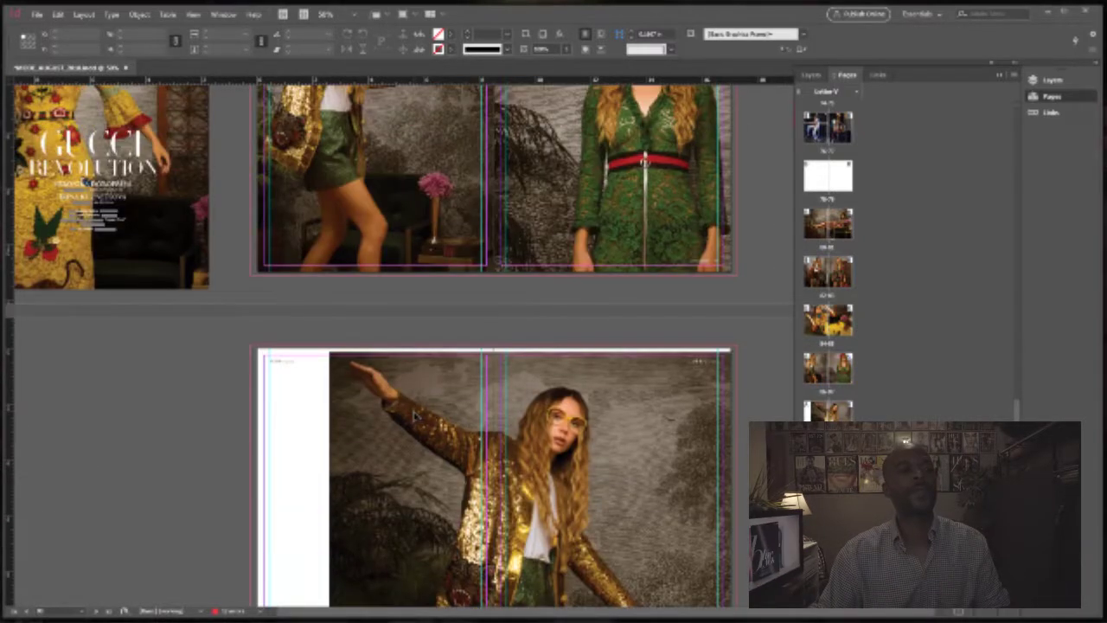
scroll(415, 416, "up", 2)
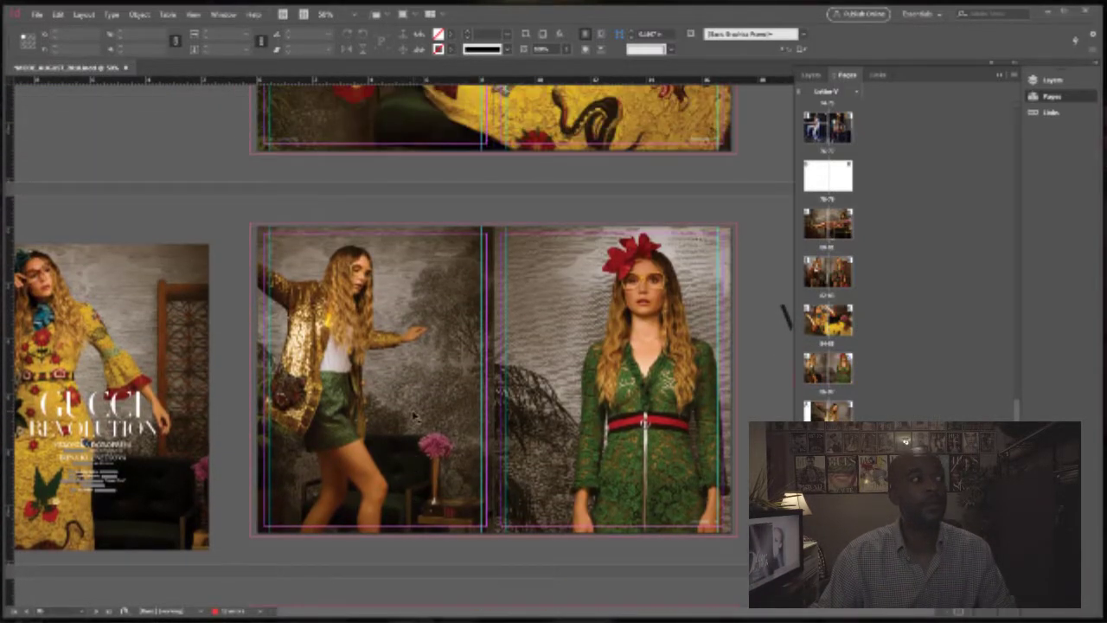
- Move the green-shorts photo onto the pasteboard and put the standing yellow-dress photo in its place facing the green lace dress
scroll(223, 340, "down", 2)
left_click_drag(197, 250, 392, 261)
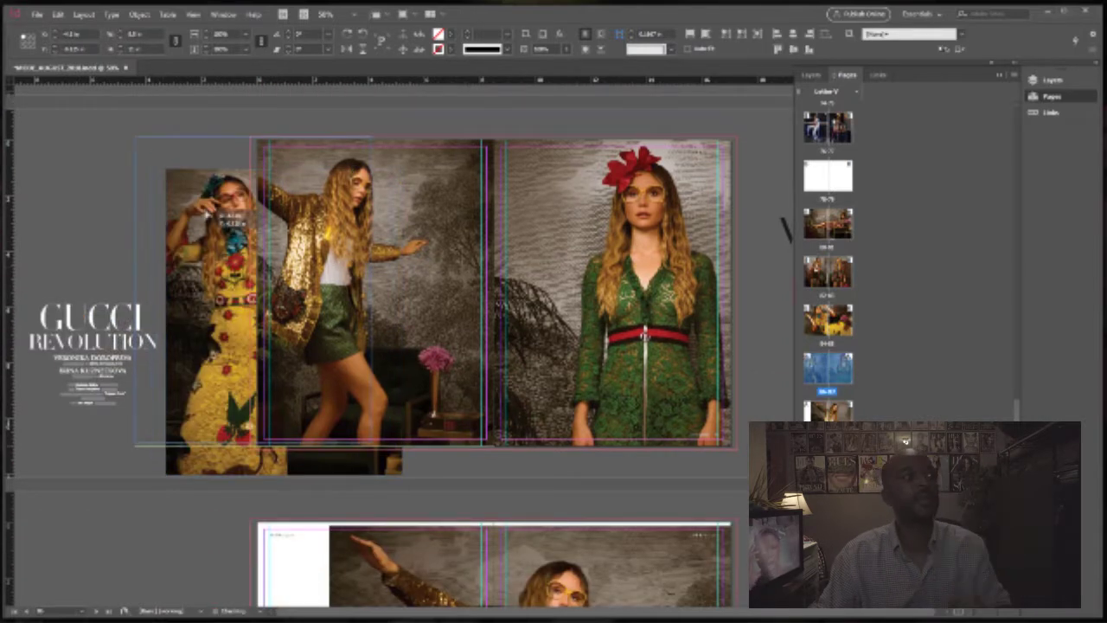
left_click_drag(256, 265, 223, 232)
scroll(265, 247, "down", 2)
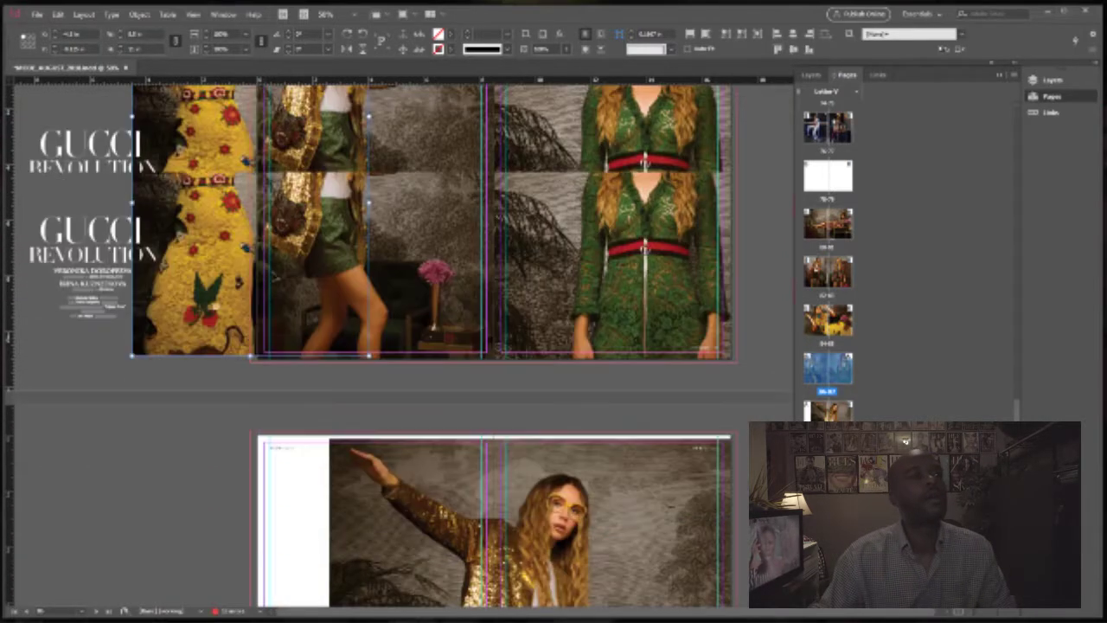
scroll(268, 259, "up", 6)
scroll(272, 280, "down", 3)
left_click_drag(437, 237, 210, 491)
left_click_drag(210, 279, 334, 280)
scroll(307, 243, "up", 1)
scroll(300, 227, "down", 1)
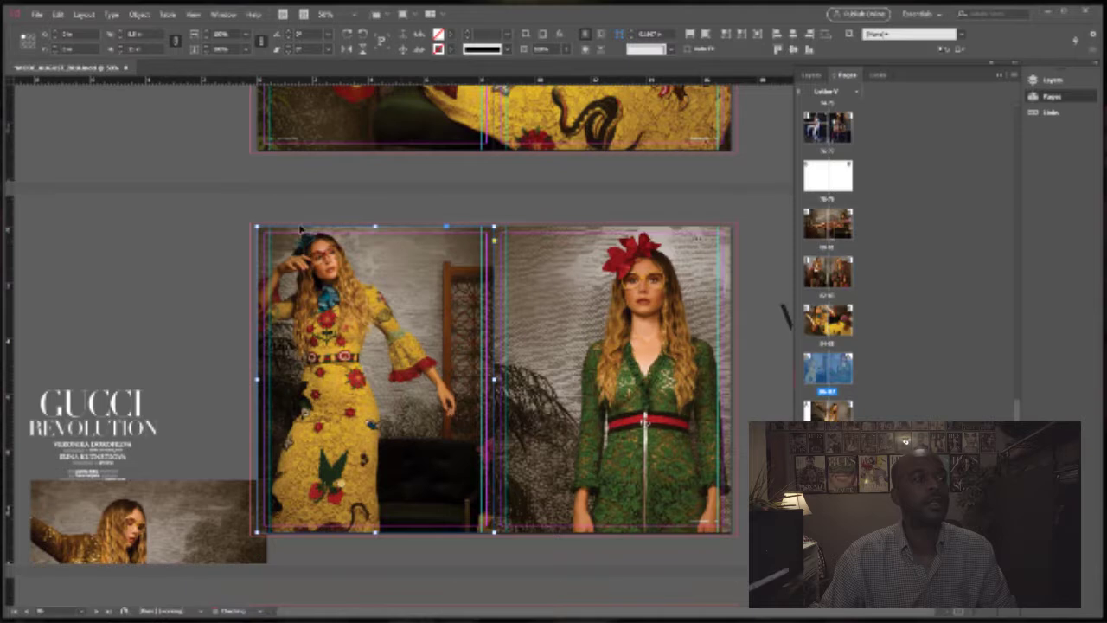
left_click(185, 250)
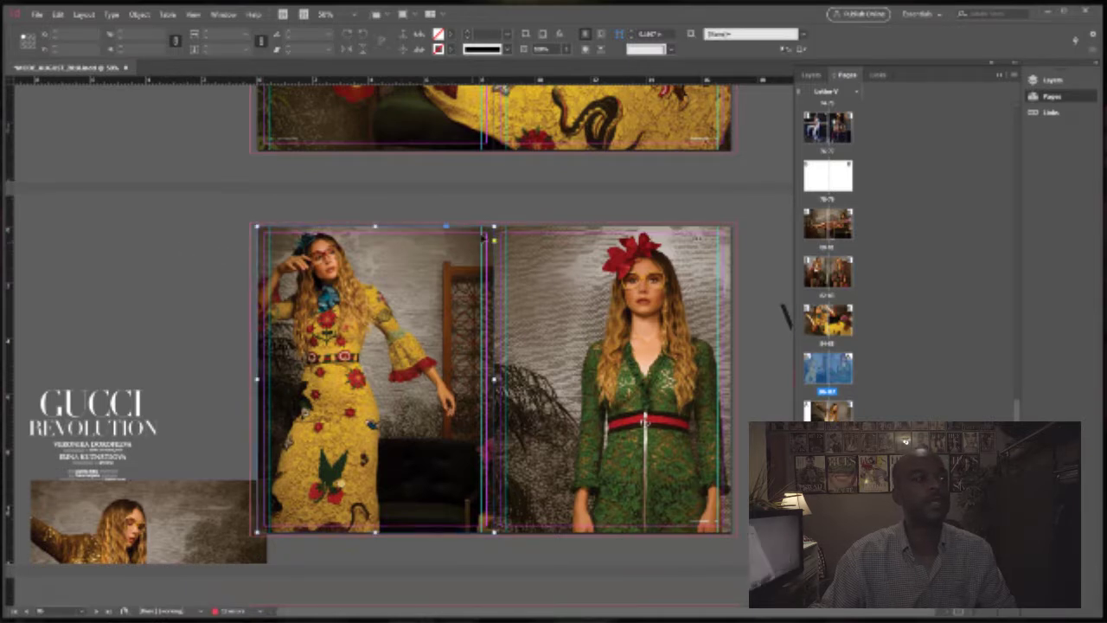
- Try insetting the yellow-dress photo on the left-hand page with a white border around a narrower crop
left_click_drag(494, 227, 484, 243)
left_click_drag(481, 248, 482, 252)
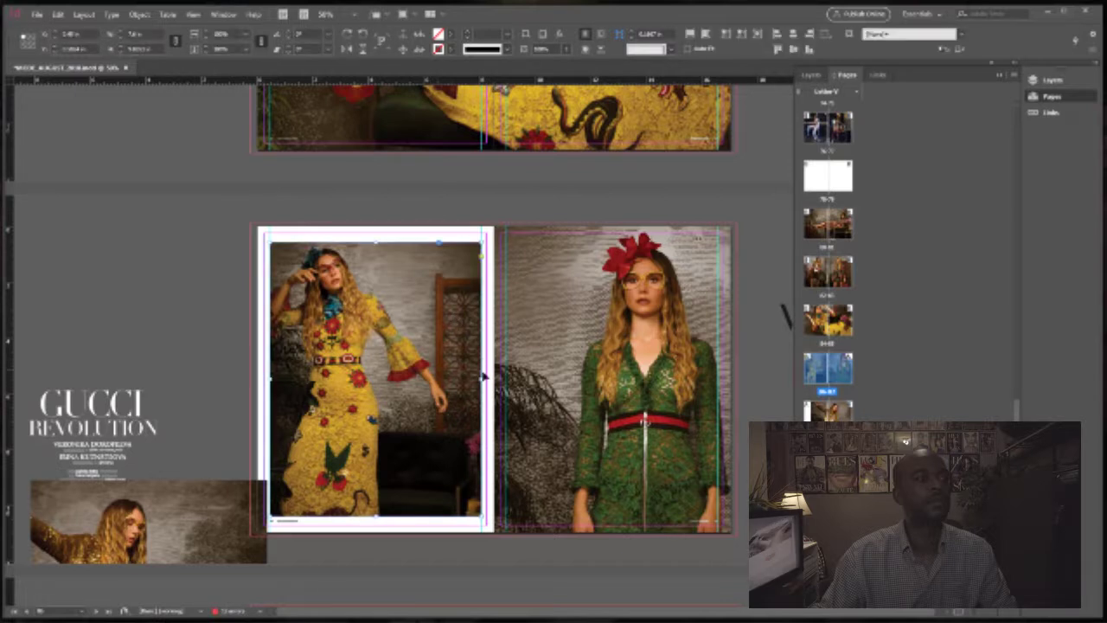
left_click_drag(482, 381, 432, 358)
left_click(481, 369)
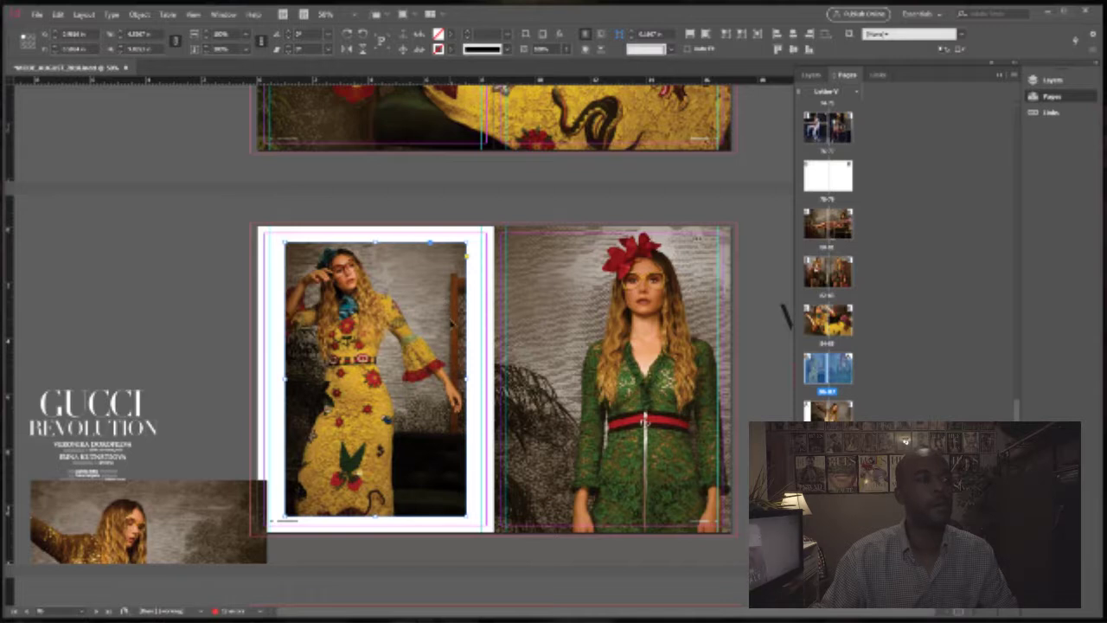
- Undo the frame changes on the yellow-dress photo back to the full-page crop
key("ctrl+z")
key("ctrl+z")
key("ctrl+z")
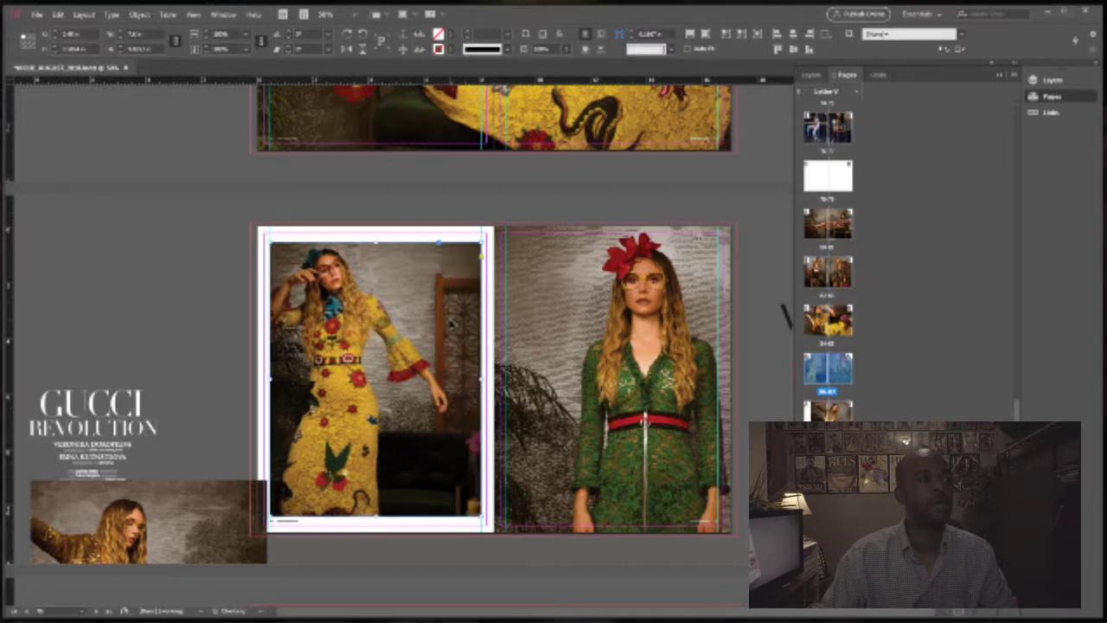
key("ctrl+z")
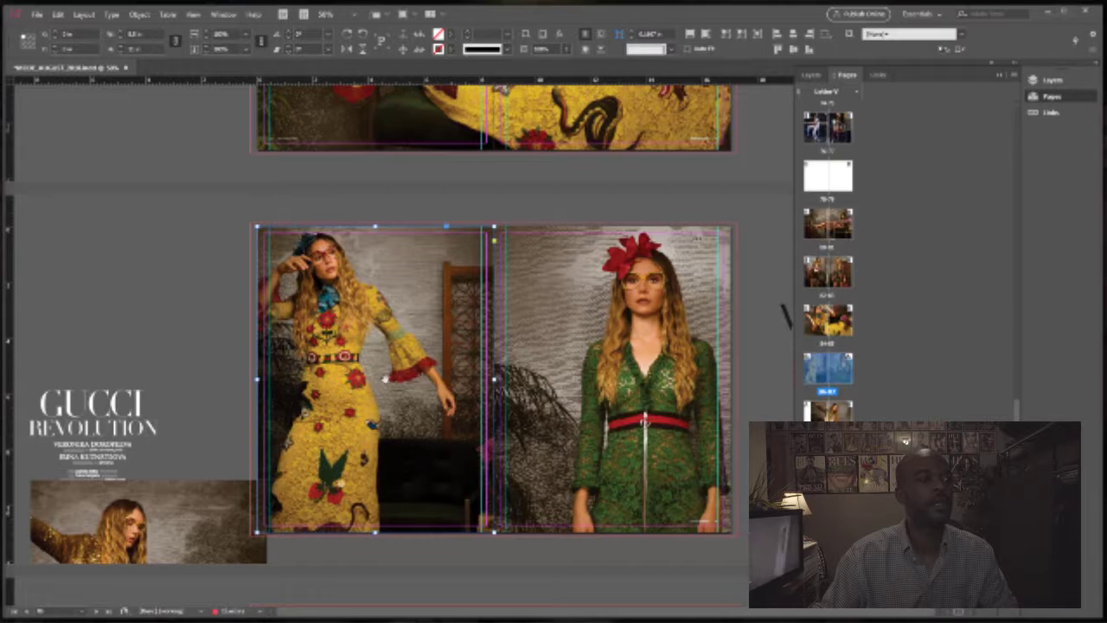
- Enlarge the yellow-dress image inside its full-page frame for a tighter crop of the model
left_click_drag(493, 533, 538, 590)
left_click(138, 260)
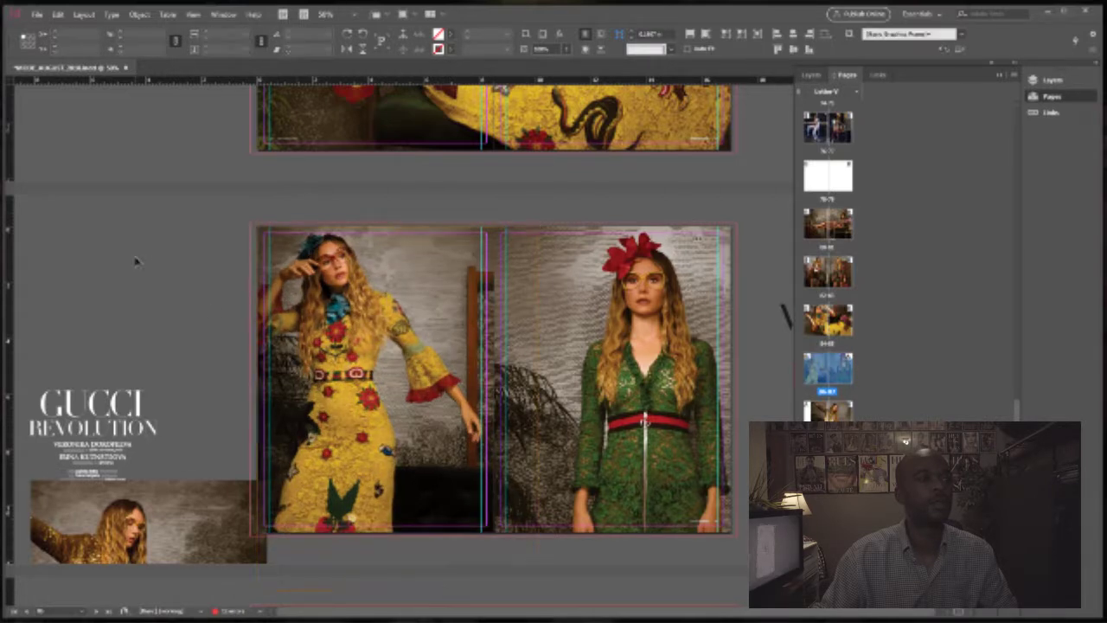
- Move the green lace dress photo down to the next spread and place the green-shorts photo on the right-hand page beside the yellow dress
scroll(301, 277, "down", 3)
scroll(463, 217, "up", 1)
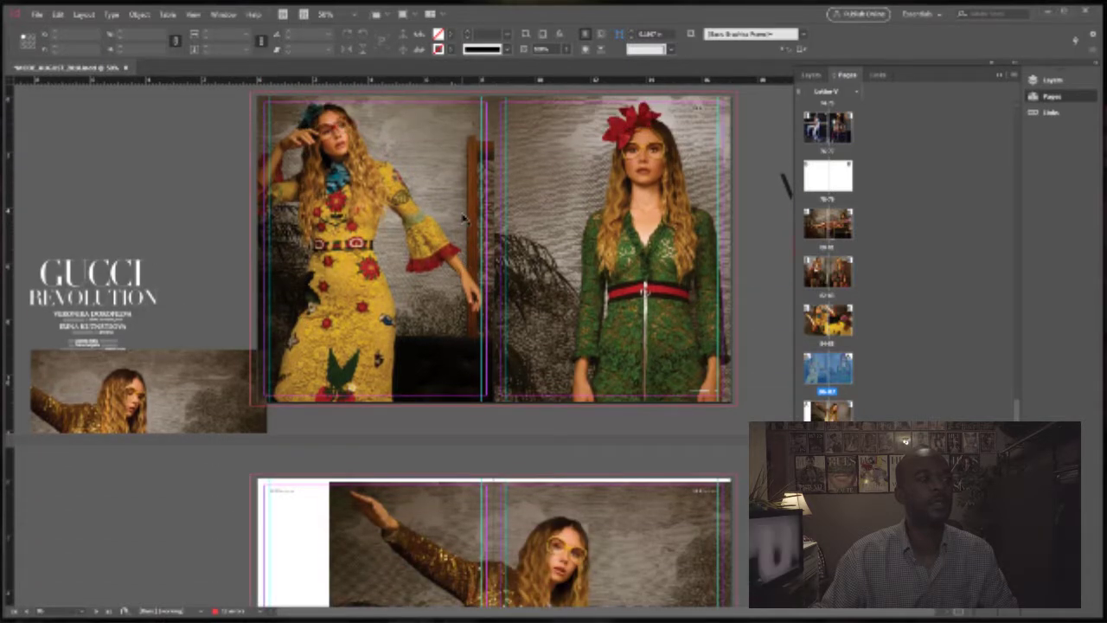
left_click_drag(517, 355, 649, 149)
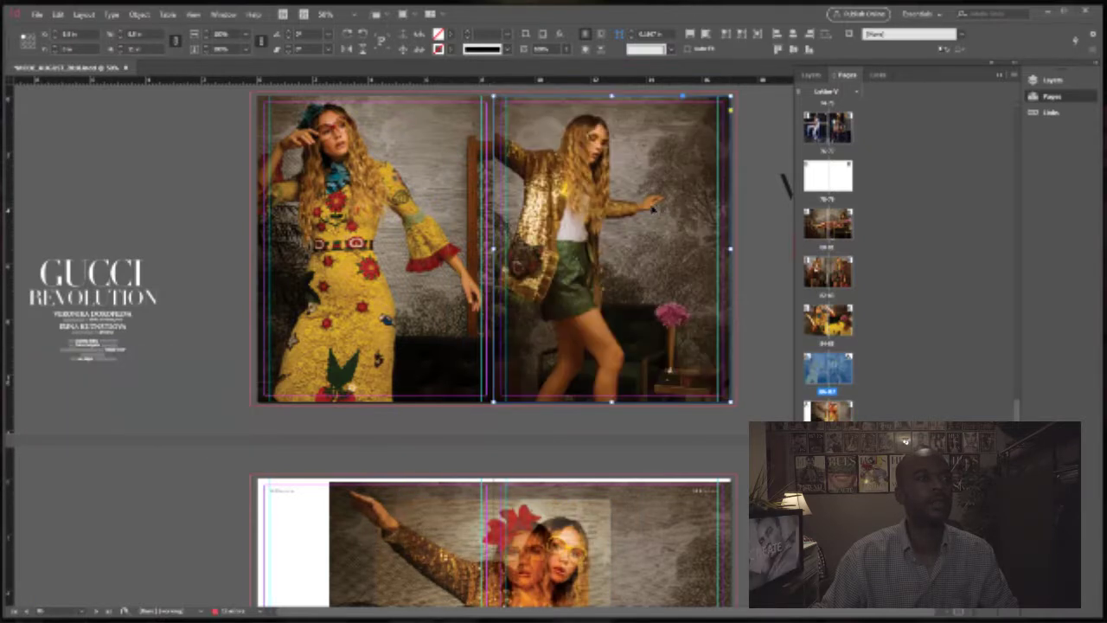
- Crop the green-shorts photo's frame and centre it on the right-hand page with a white border on all sides
left_click_drag(730, 96, 673, 112)
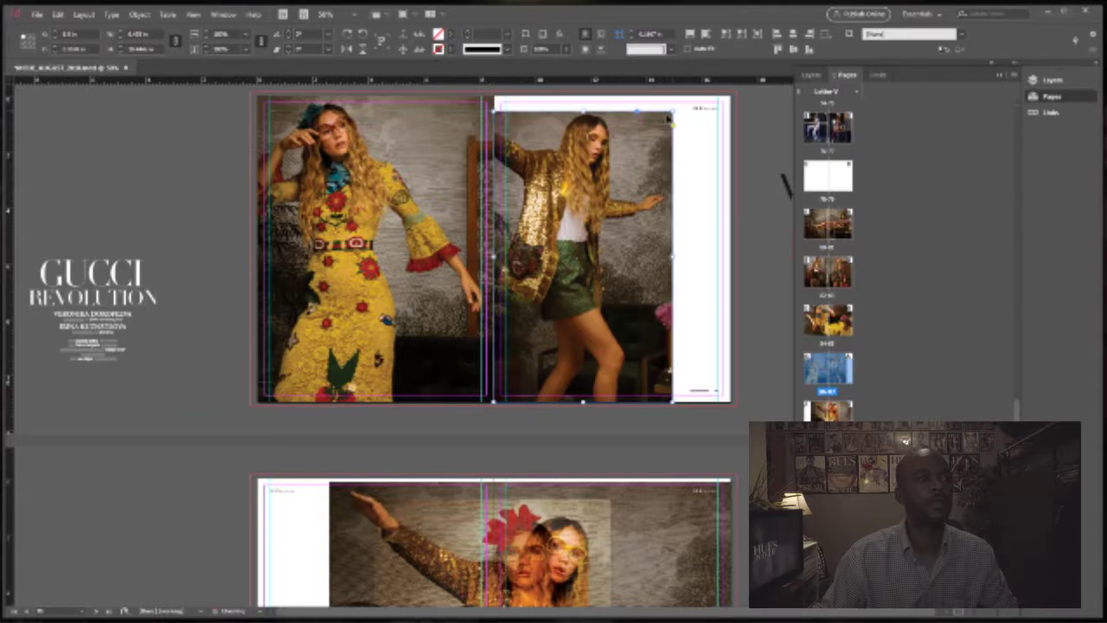
left_click_drag(629, 152, 658, 149)
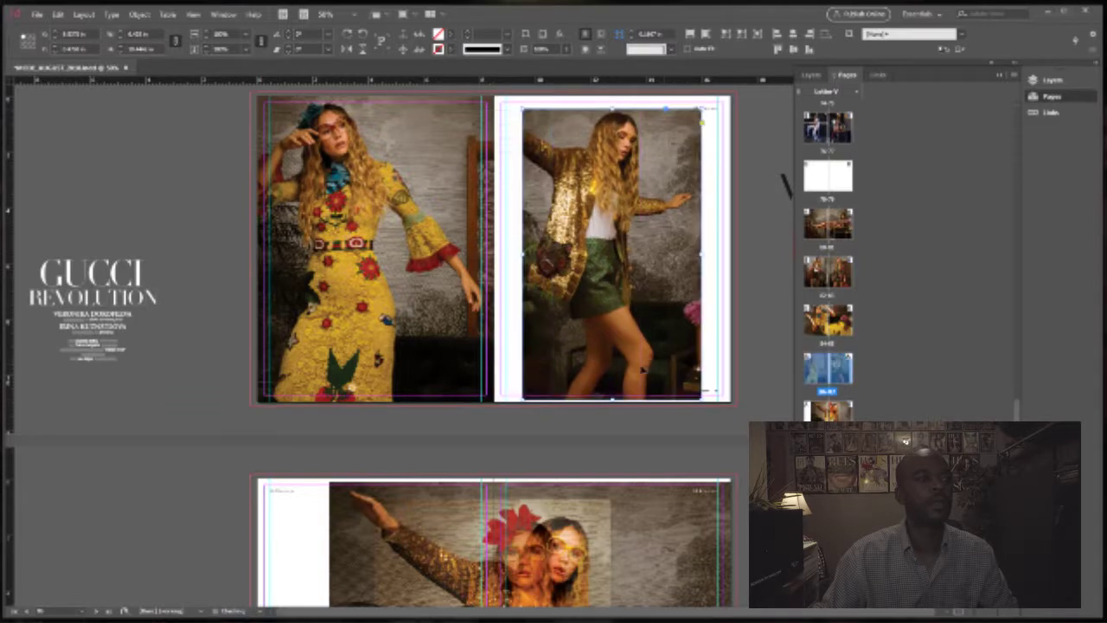
left_click_drag(611, 399, 612, 378)
left_click_drag(655, 275, 656, 280)
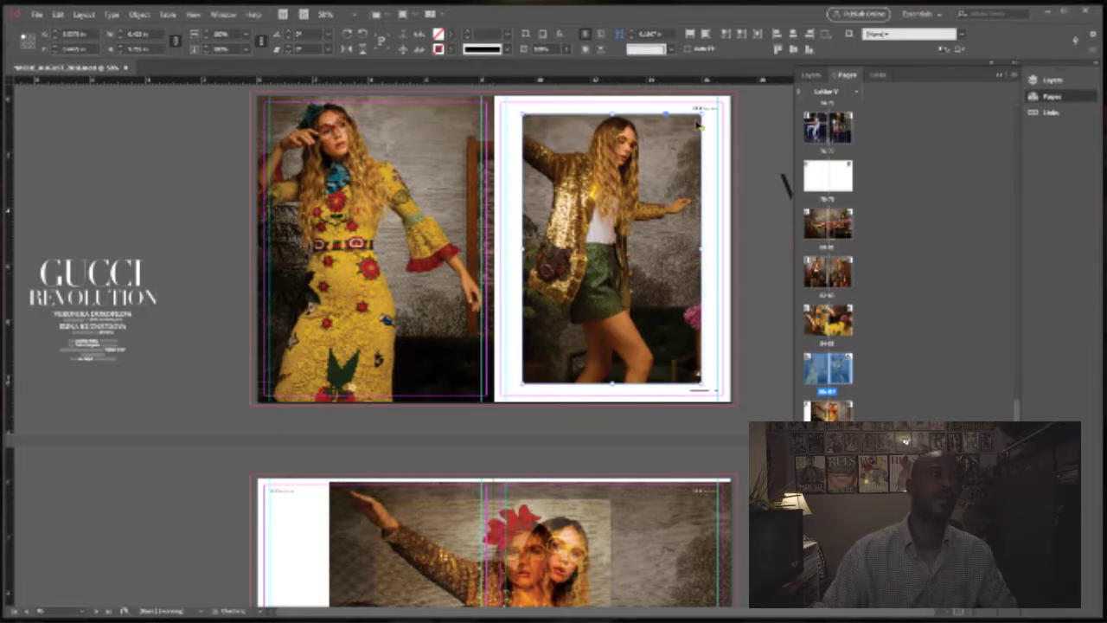
left_click_drag(700, 114, 709, 102)
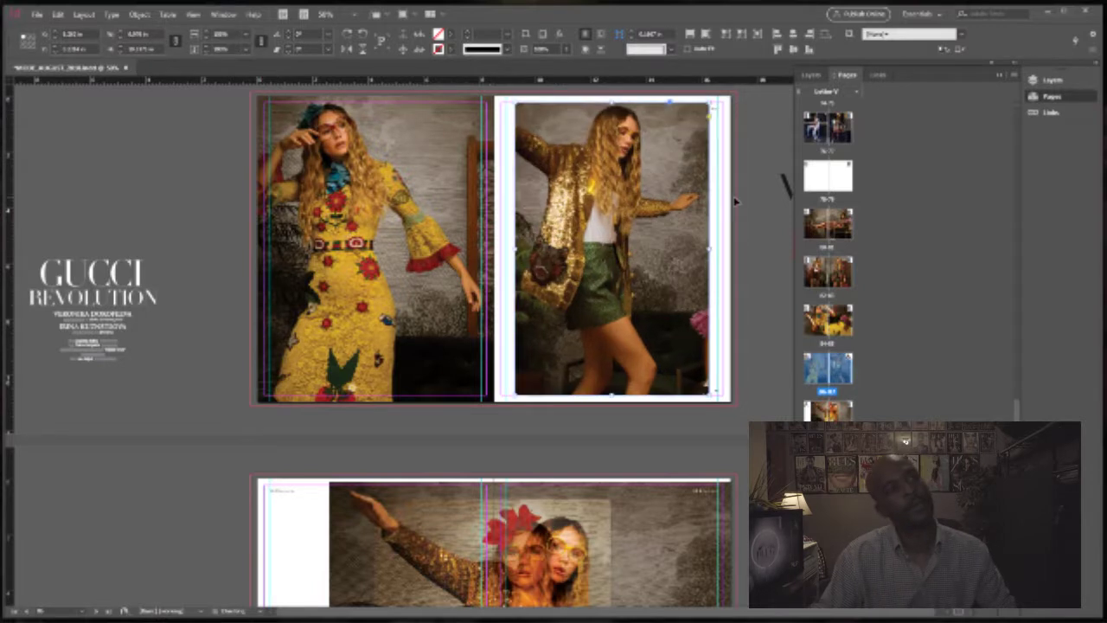
left_click(758, 235)
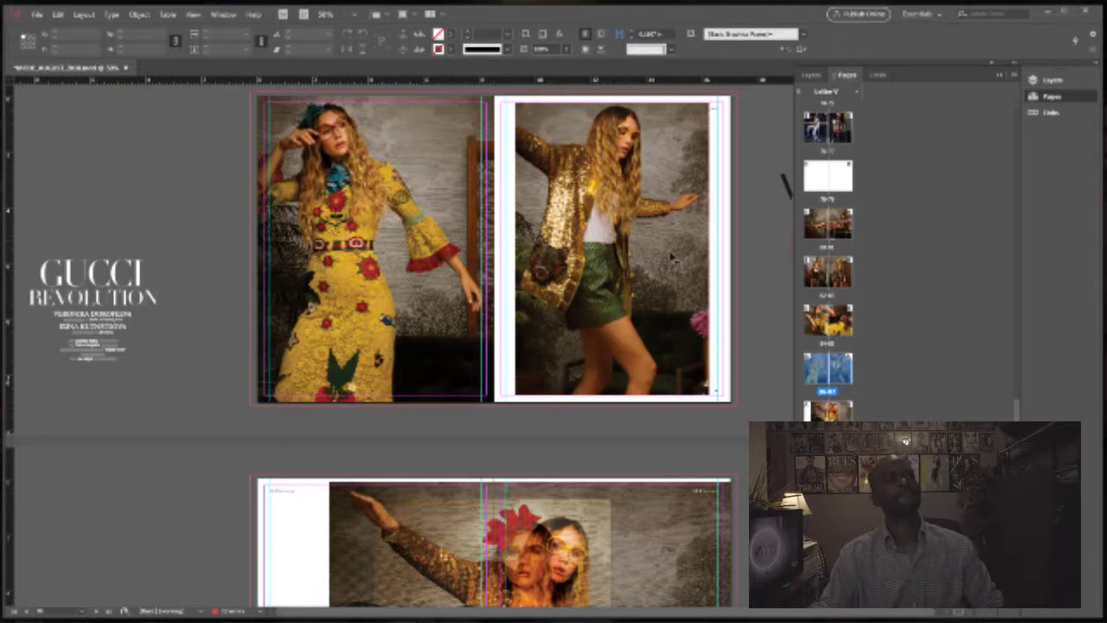
- Trim the lower edge of the green-shorts photo's frame above the folio and extend its outer edge slightly
scroll(607, 241, "up", 3)
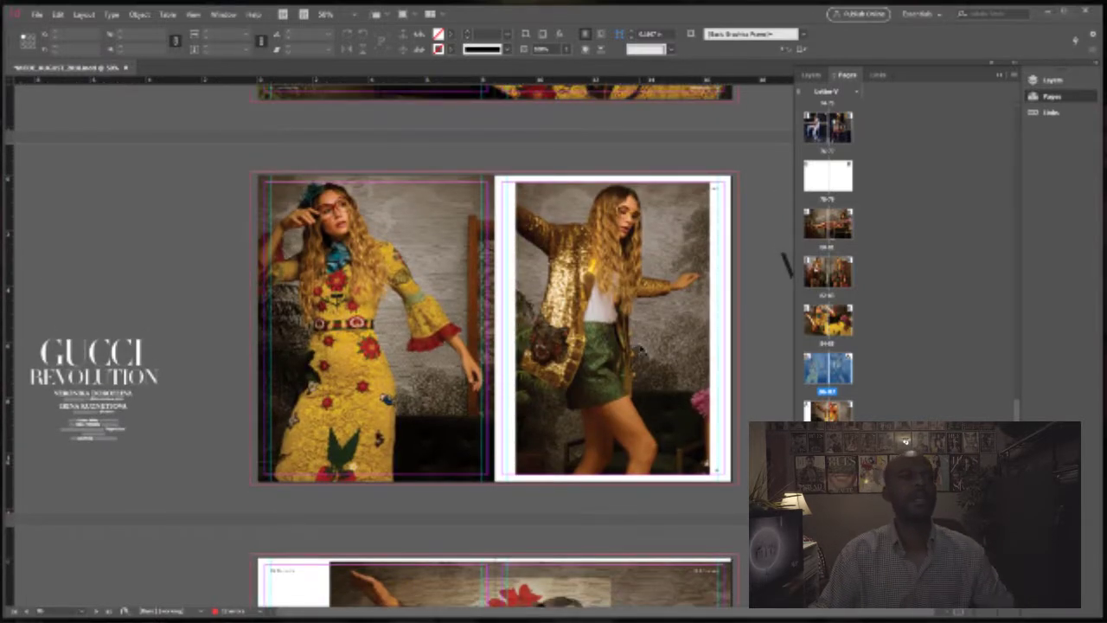
left_click(679, 318)
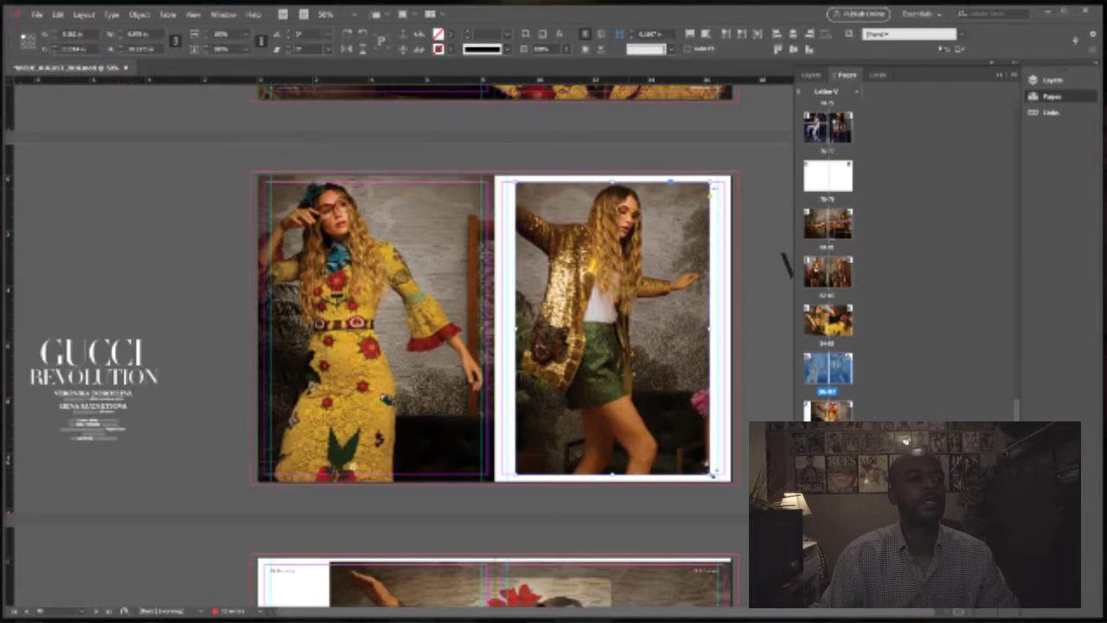
left_click_drag(709, 473, 703, 464)
left_click(763, 382)
left_click(694, 327)
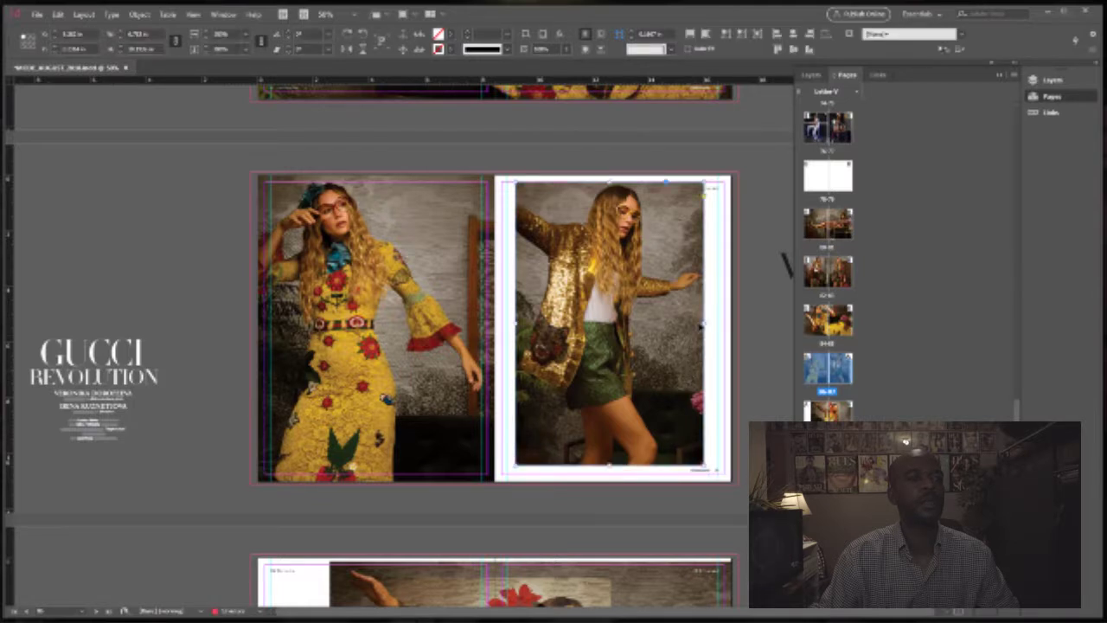
left_click_drag(705, 323, 712, 323)
left_click(740, 318)
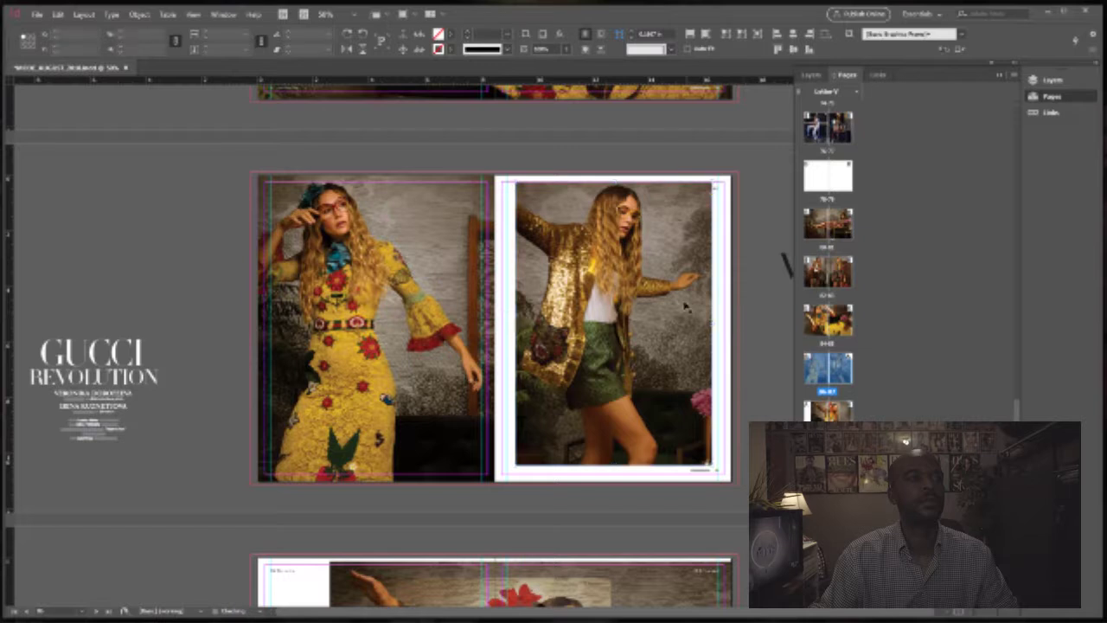
- Widen and recentre the green-shorts photo, then enlarge its frame evenly for a thin white border around the page
left_click(714, 324)
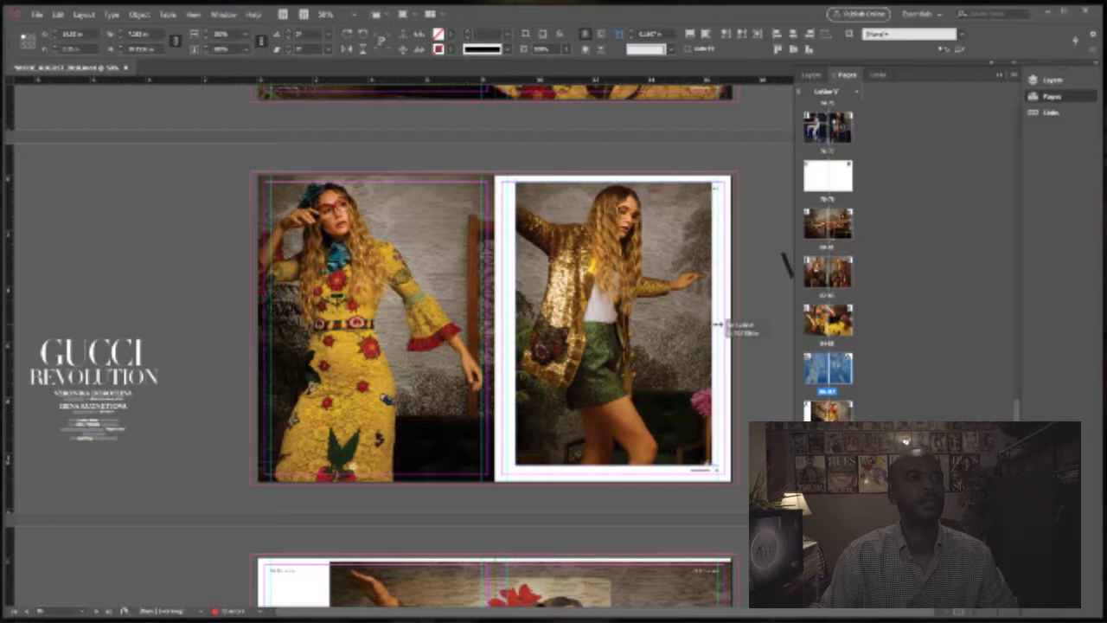
left_click_drag(708, 334, 676, 326)
left_click(741, 308)
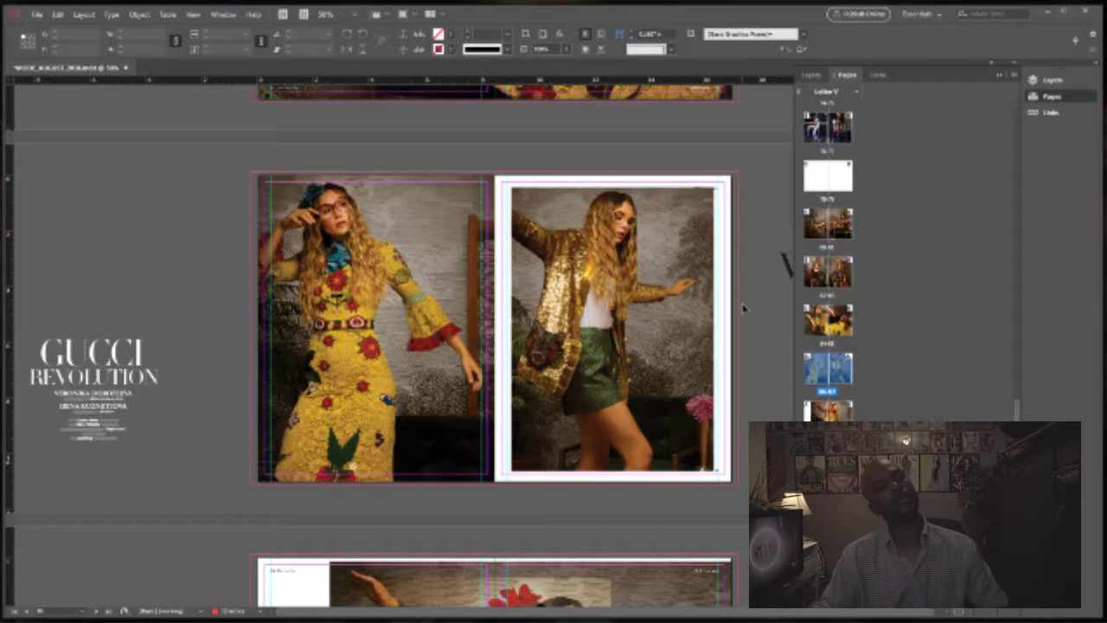
left_click(691, 206)
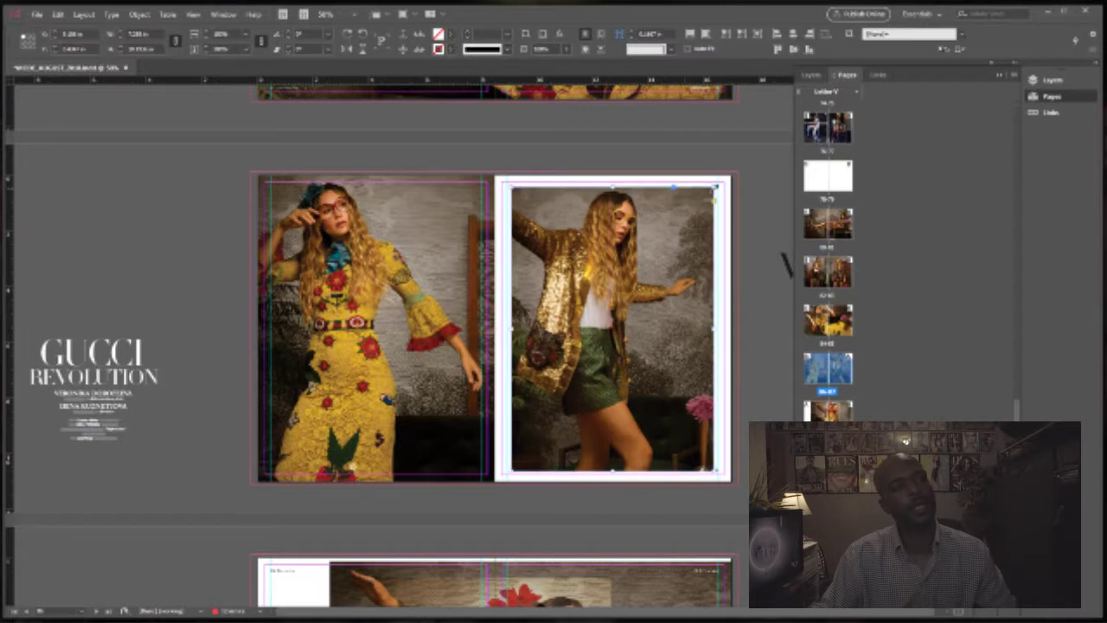
left_click_drag(716, 186, 721, 181)
left_click(762, 223)
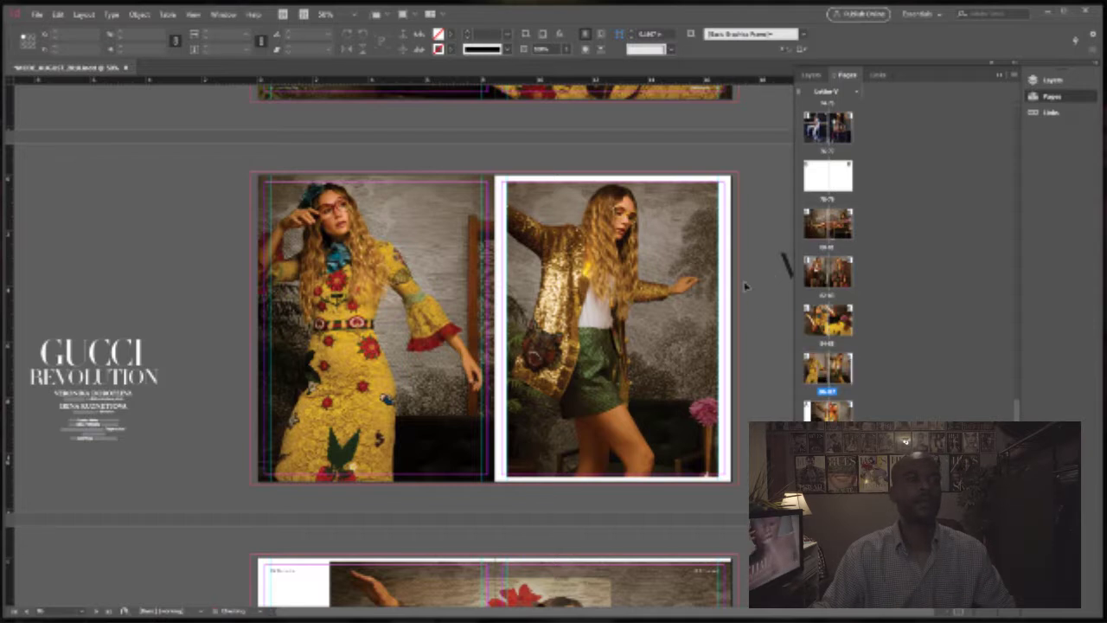
- Set the green-shorts photo's transparency blending mode to Overlay
right_click(679, 281)
mouse_move(732, 453)
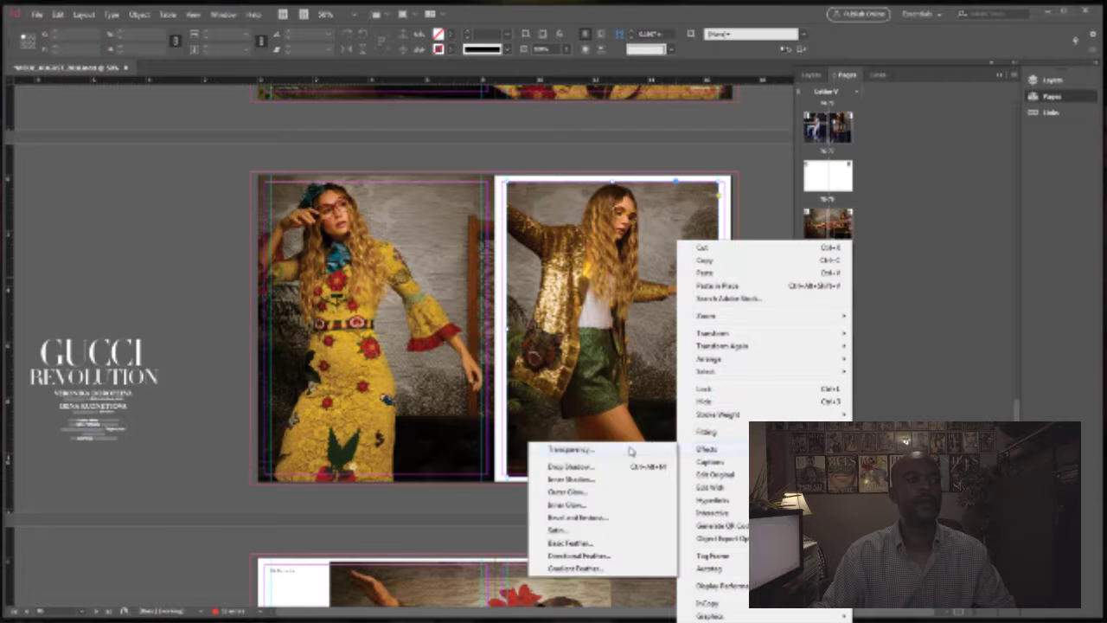
left_click(630, 453)
left_click(944, 236)
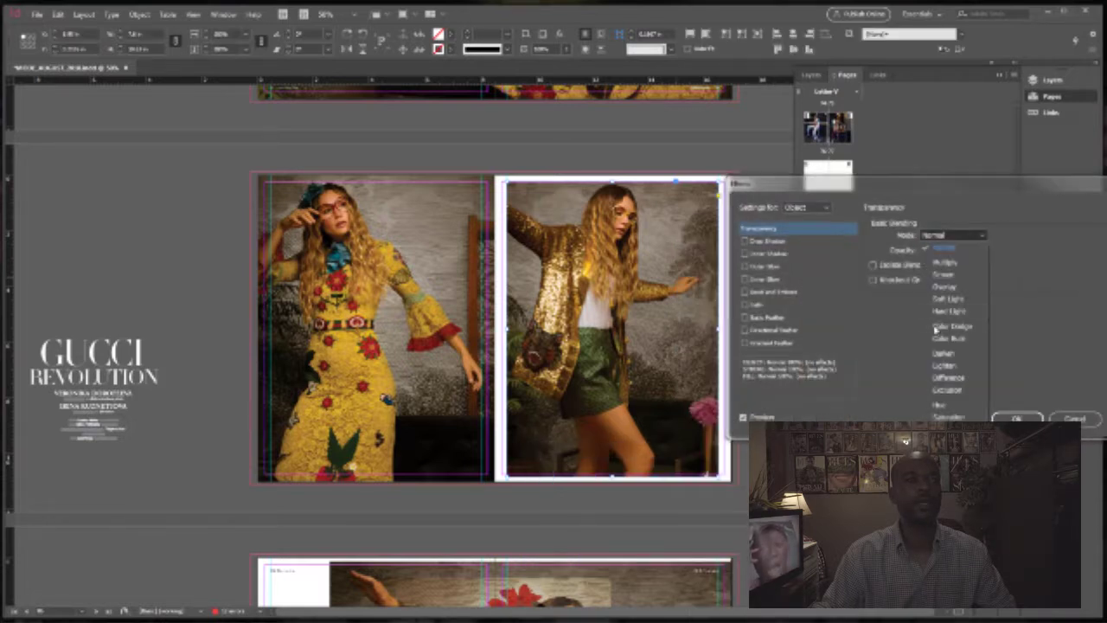
left_click(946, 286)
left_click(1016, 418)
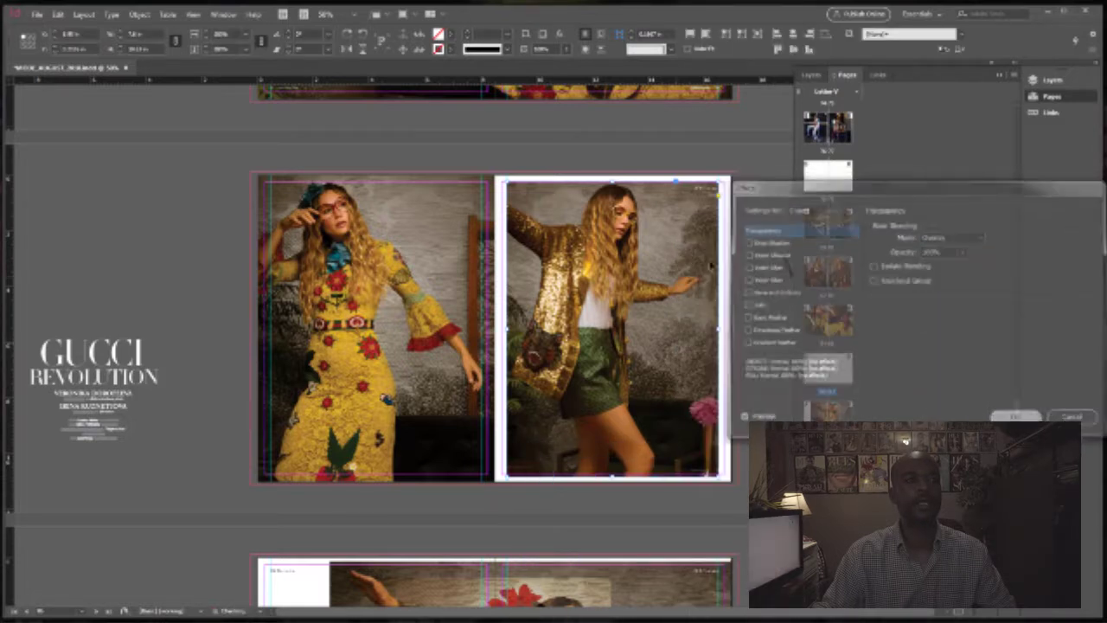
- Set the yellow-dress photo's transparency blending mode to Overlay
right_click(413, 230)
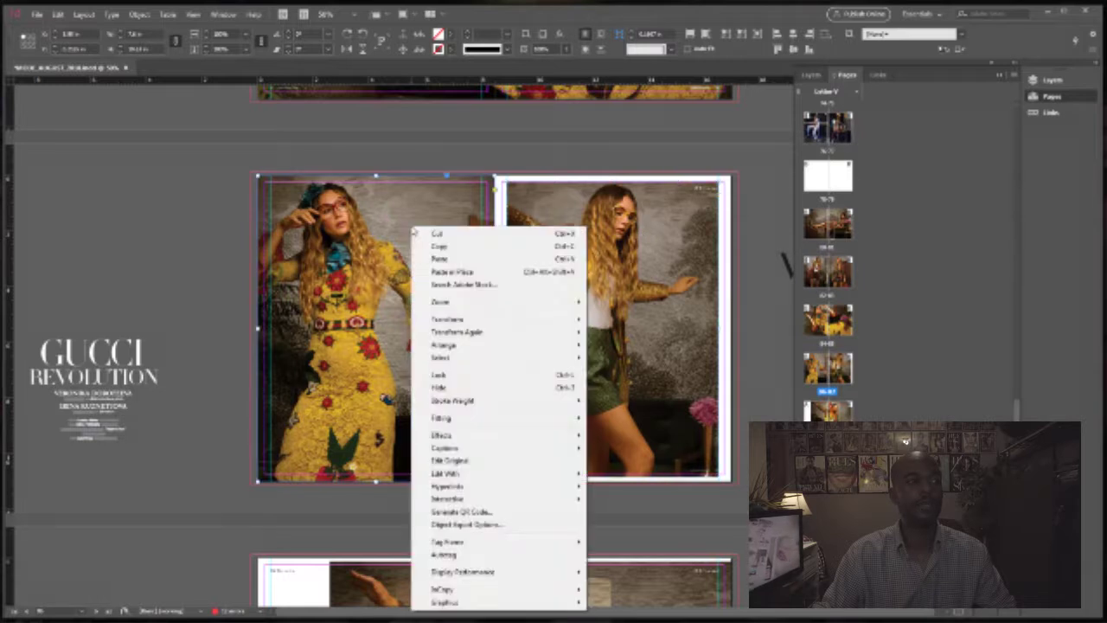
mouse_move(474, 435)
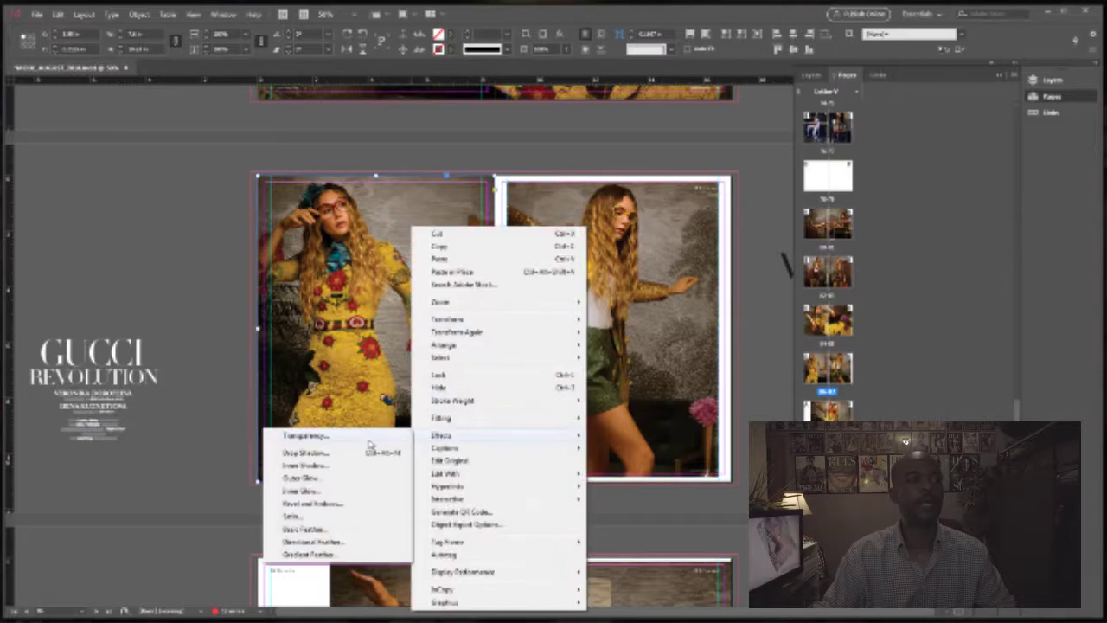
left_click(369, 438)
left_click(951, 235)
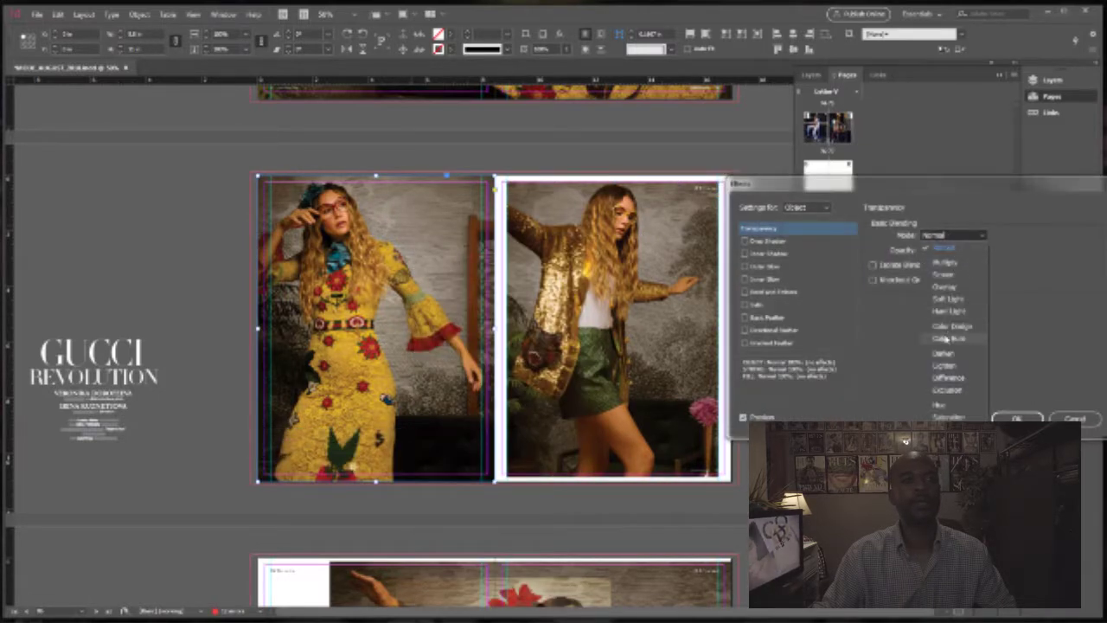
left_click(951, 287)
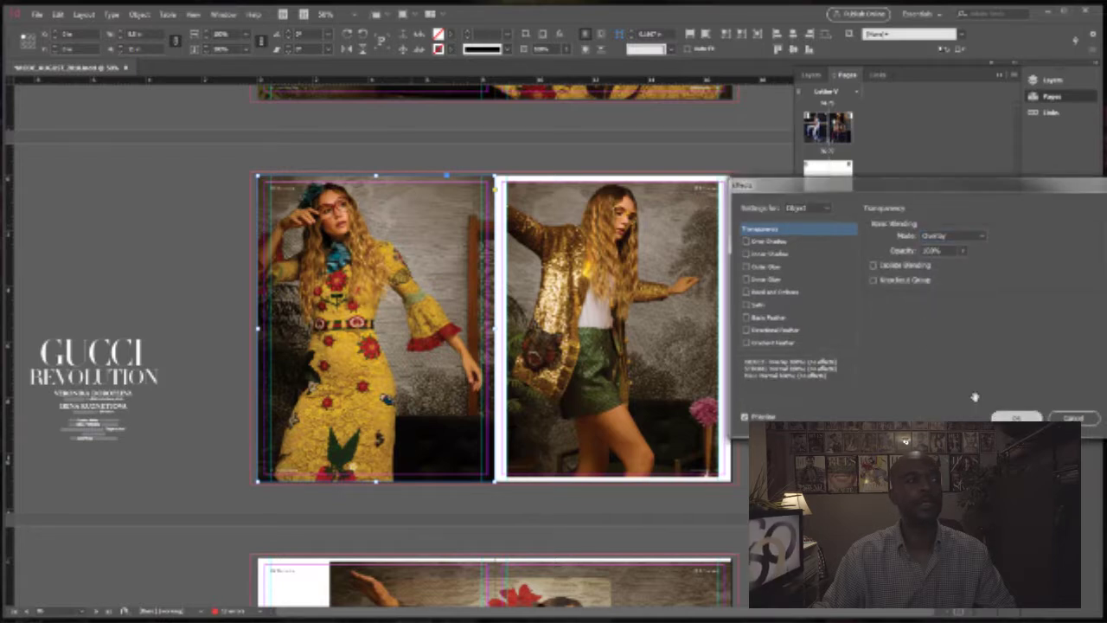
left_click(1016, 419)
- Move the green lace dress photo off the wide gold-jacket spread to fill the left-hand page of the blank spread below
scroll(250, 270, "down", 5)
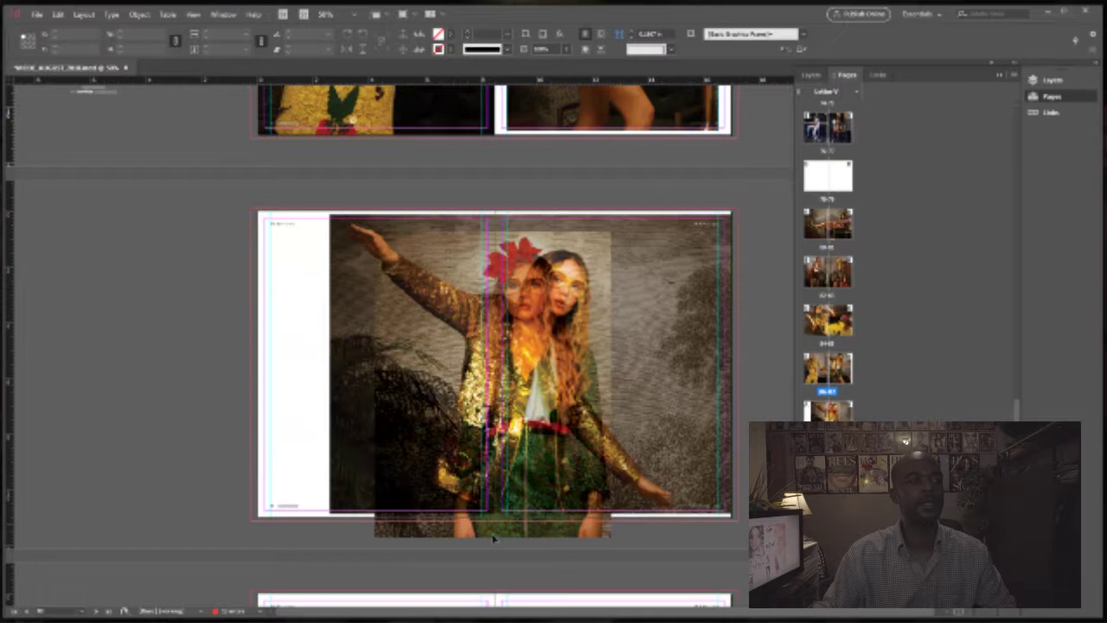
left_click_drag(493, 534, 410, 581)
scroll(424, 556, "down", 4)
left_click_drag(474, 273, 444, 583)
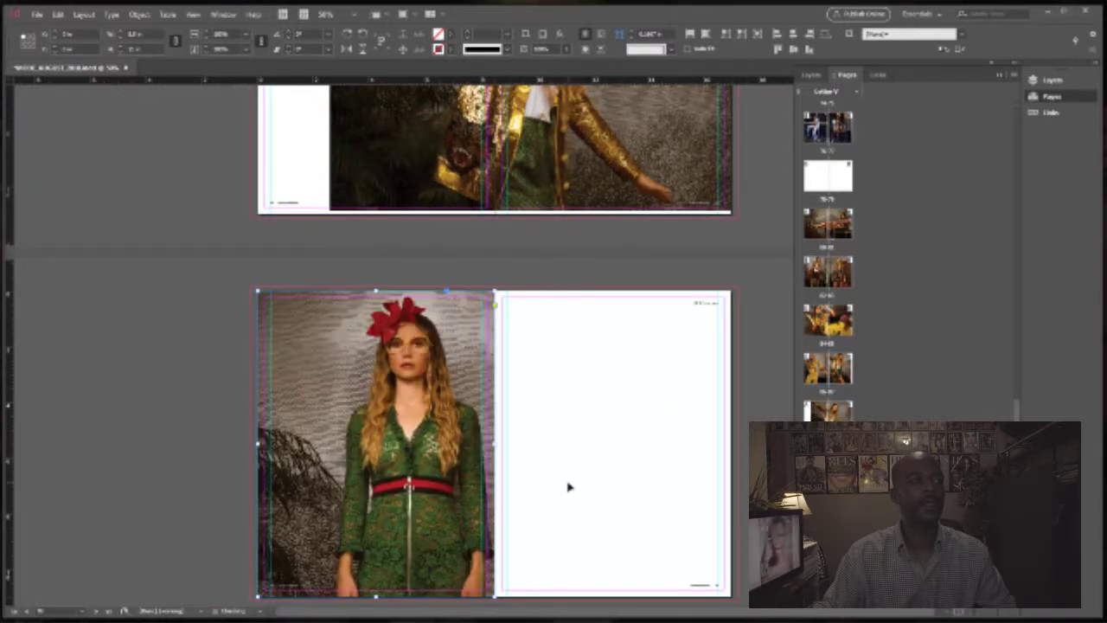
left_click(568, 486)
- Flip the green lace dress photo horizontally and move it back to fill the left-hand page
left_click(384, 394)
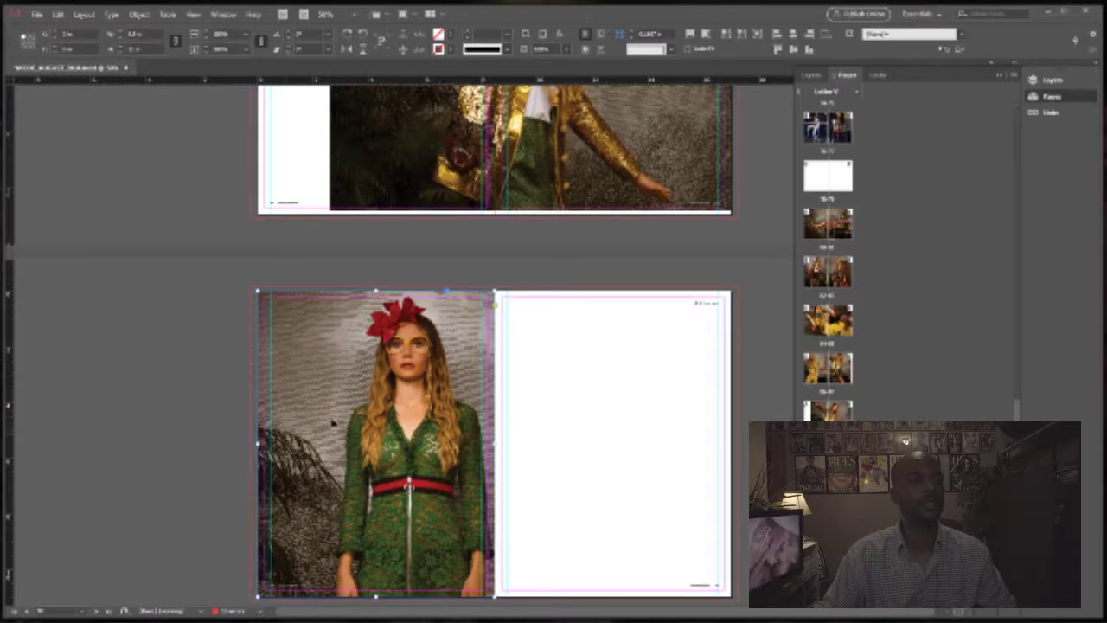
right_click(441, 400)
mouse_move(470, 221)
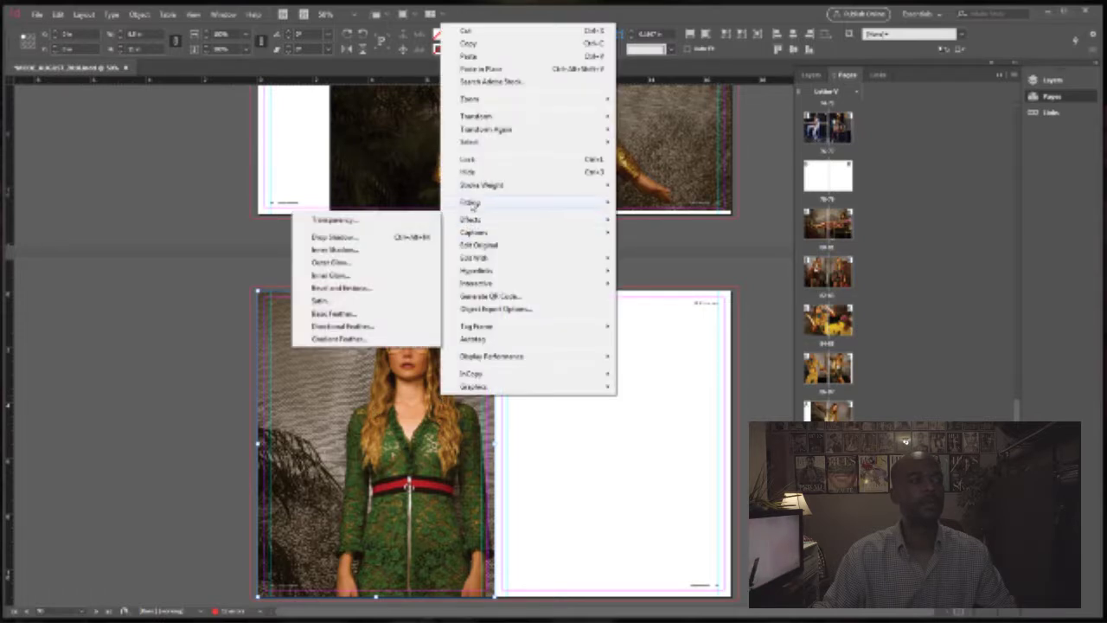
mouse_move(509, 118)
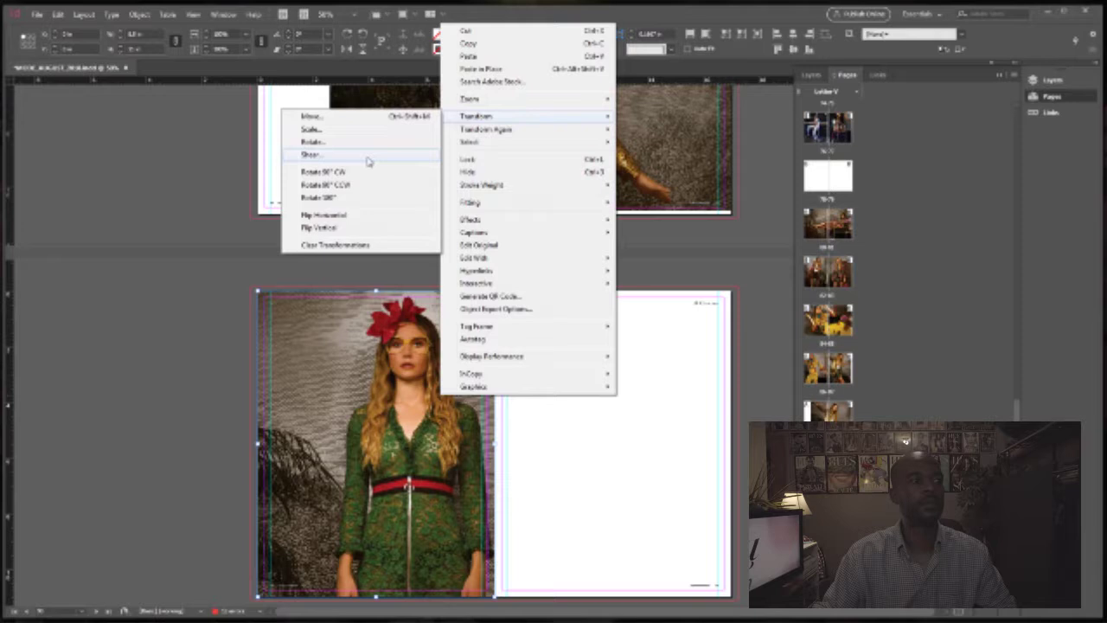
left_click(346, 213)
left_click_drag(215, 393, 452, 392)
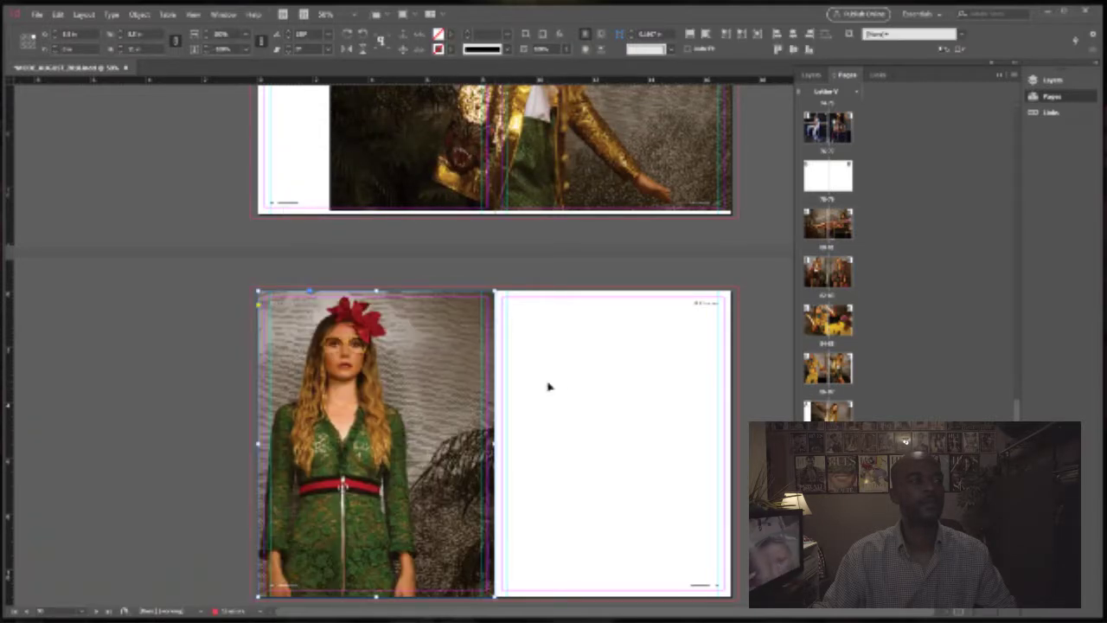
- Try a narrower, centred crop of the flipped photo, then return its frame and image to filling the left-hand page
left_click_drag(494, 442, 442, 443)
left_click(449, 422)
left_click_drag(453, 421, 431, 428)
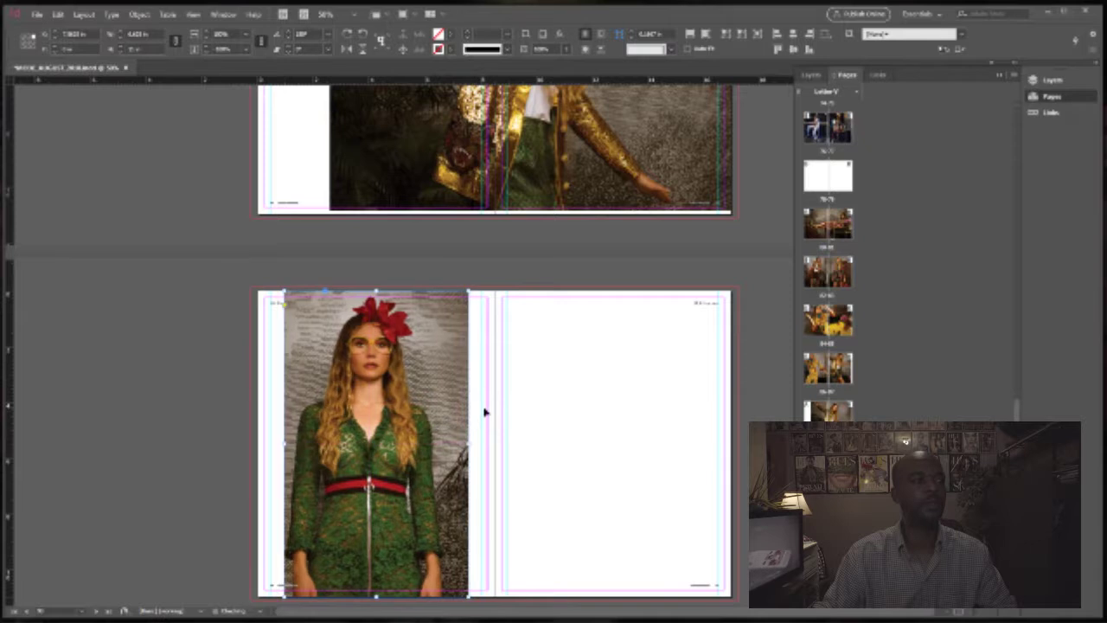
left_click(485, 410)
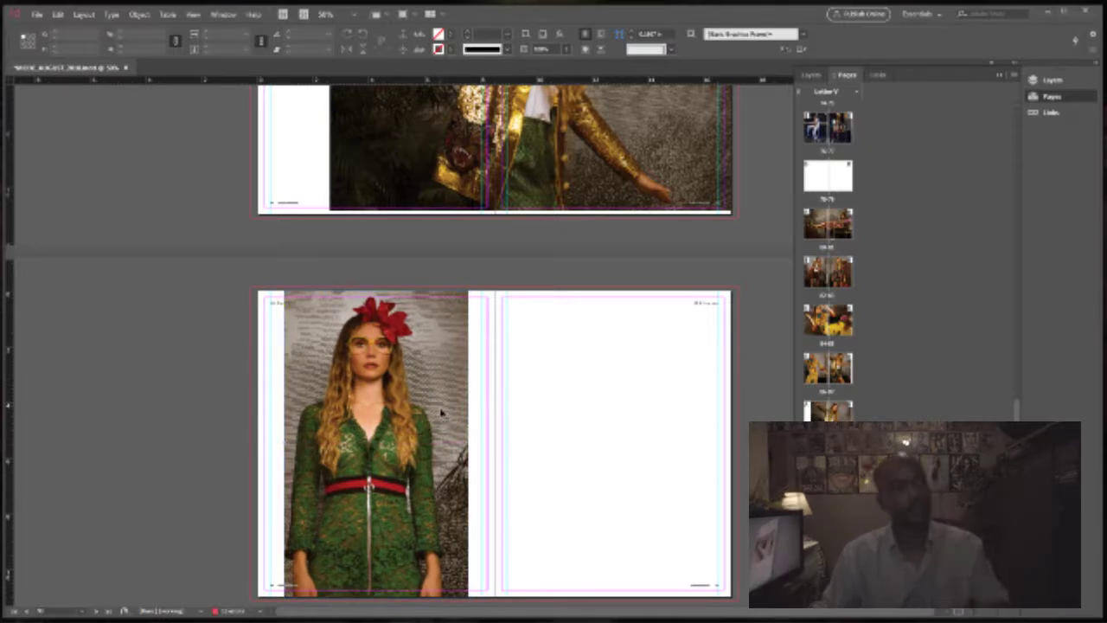
left_click(446, 420)
left_click_drag(465, 443, 493, 441)
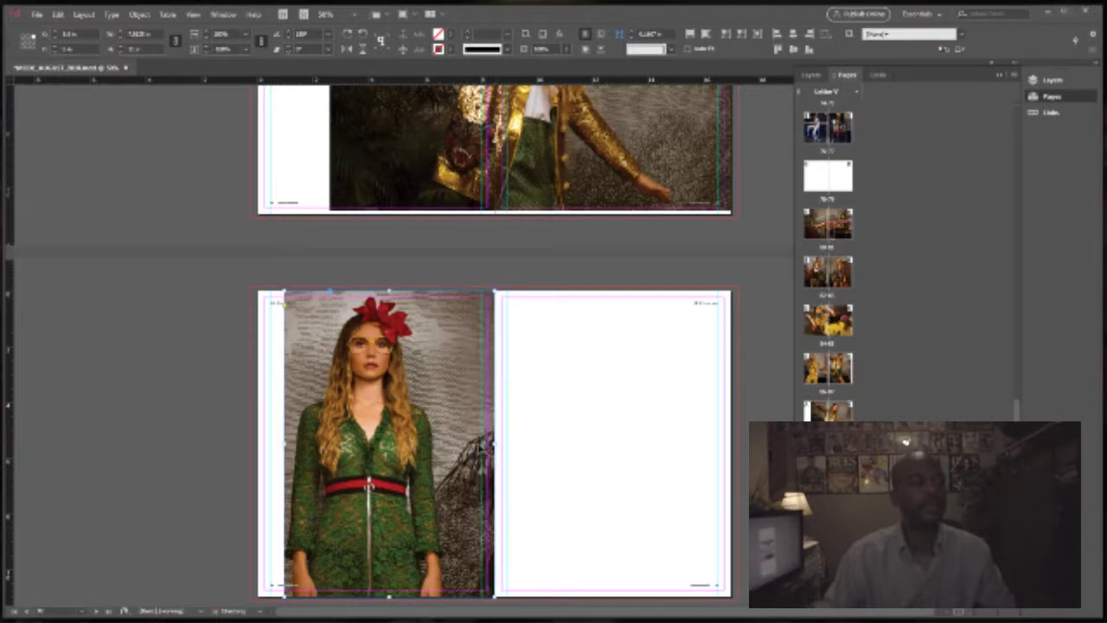
left_click_drag(284, 444, 259, 444)
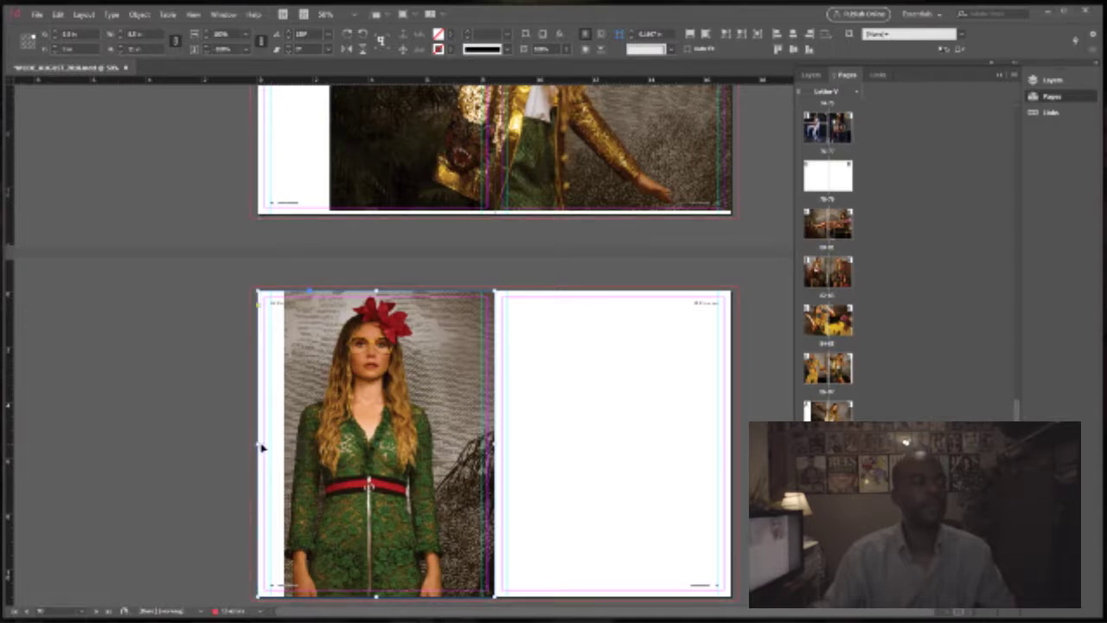
left_click(376, 444)
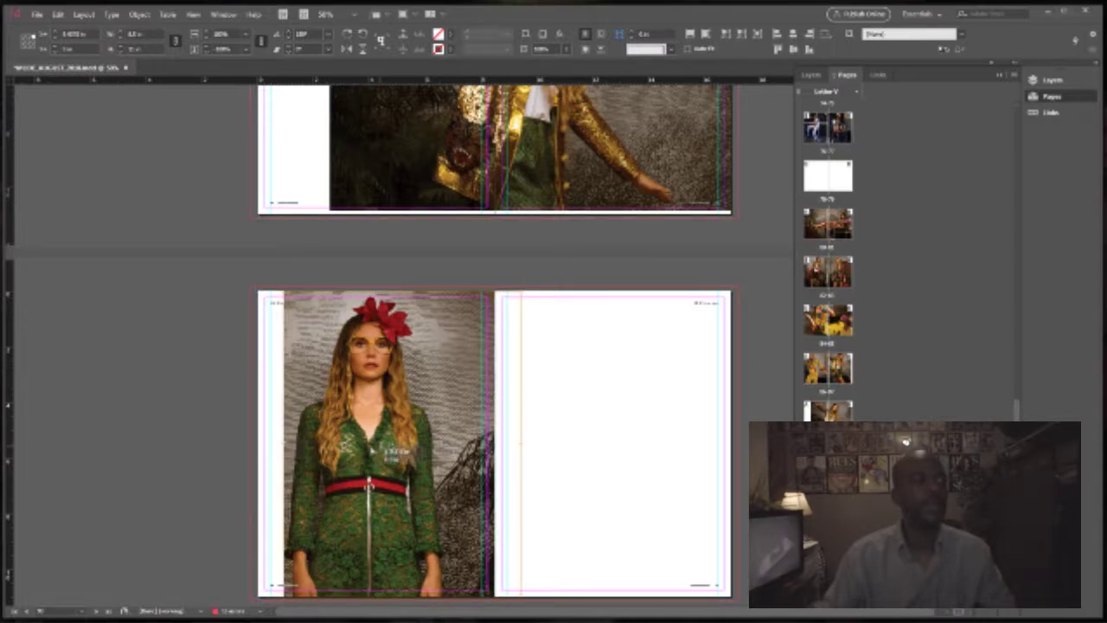
key("ctrl+z")
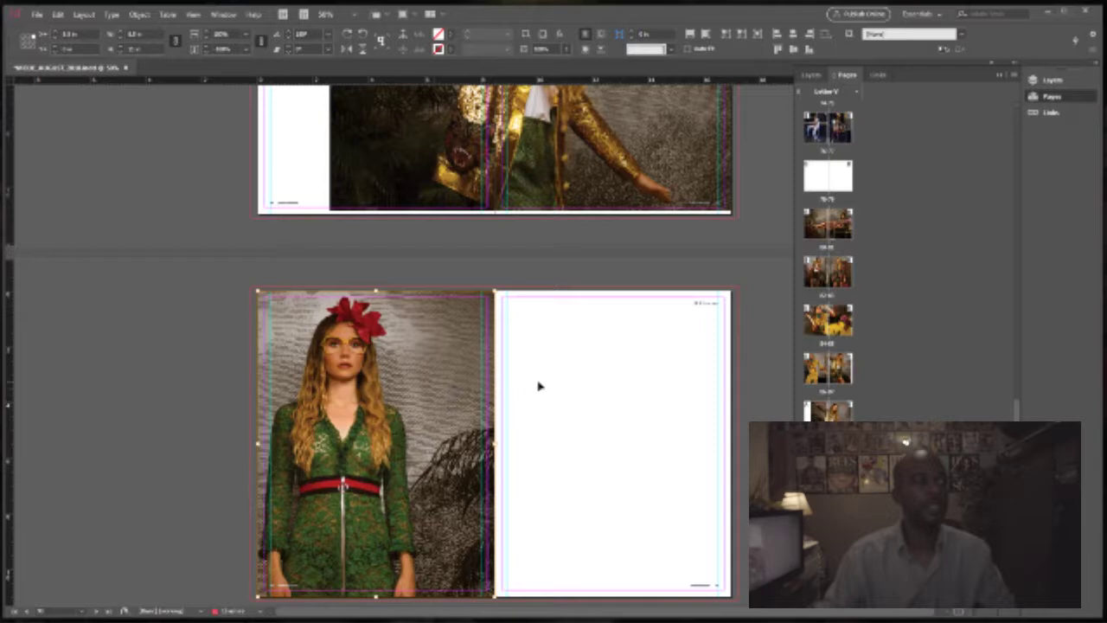
left_click(538, 385)
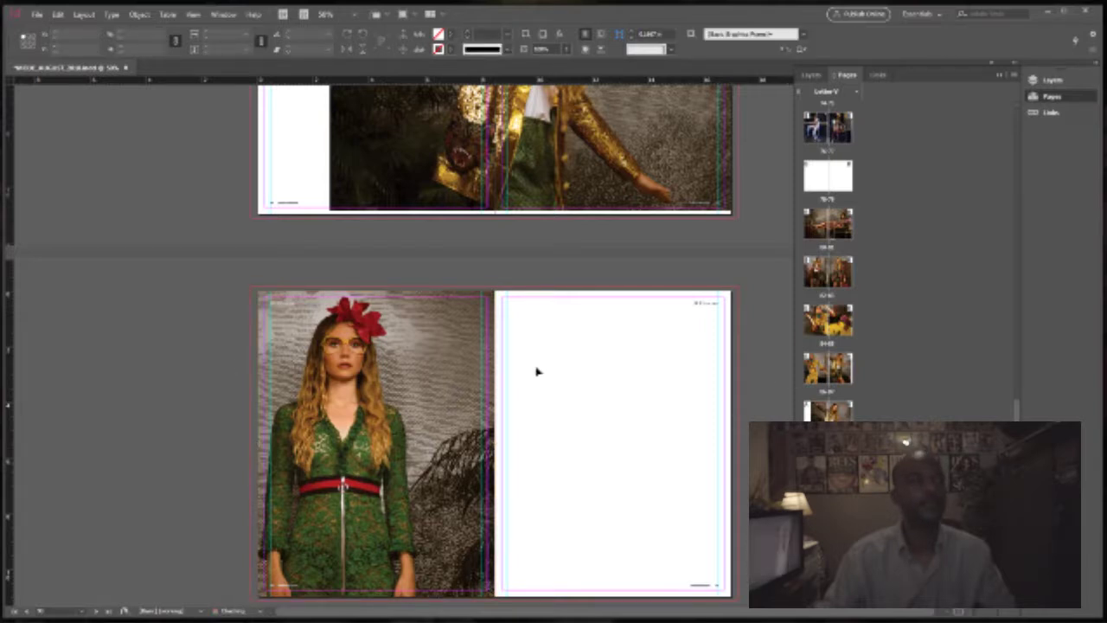
- Bring both sides of the green lace dress photo's frame inward evenly, leaving thin white margins on the page
left_click(445, 370)
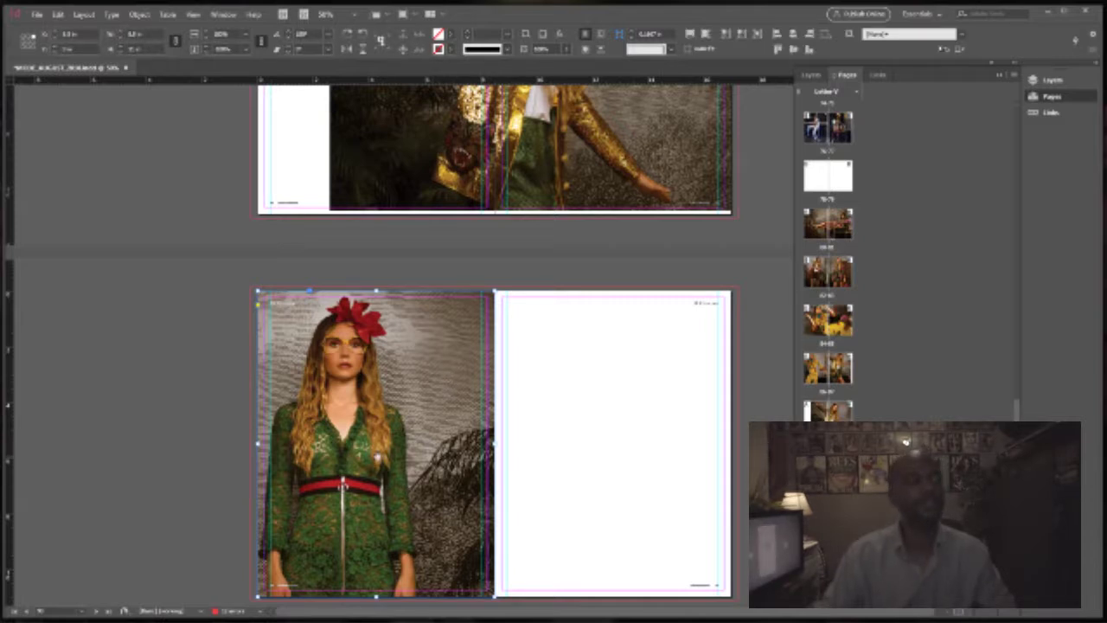
scroll(384, 453, "down", 3)
mouse_move(494, 466)
left_mouse_down()
mouse_move(566, 556)
mouse_move(564, 536)
mouse_move(494, 468)
left_mouse_up()
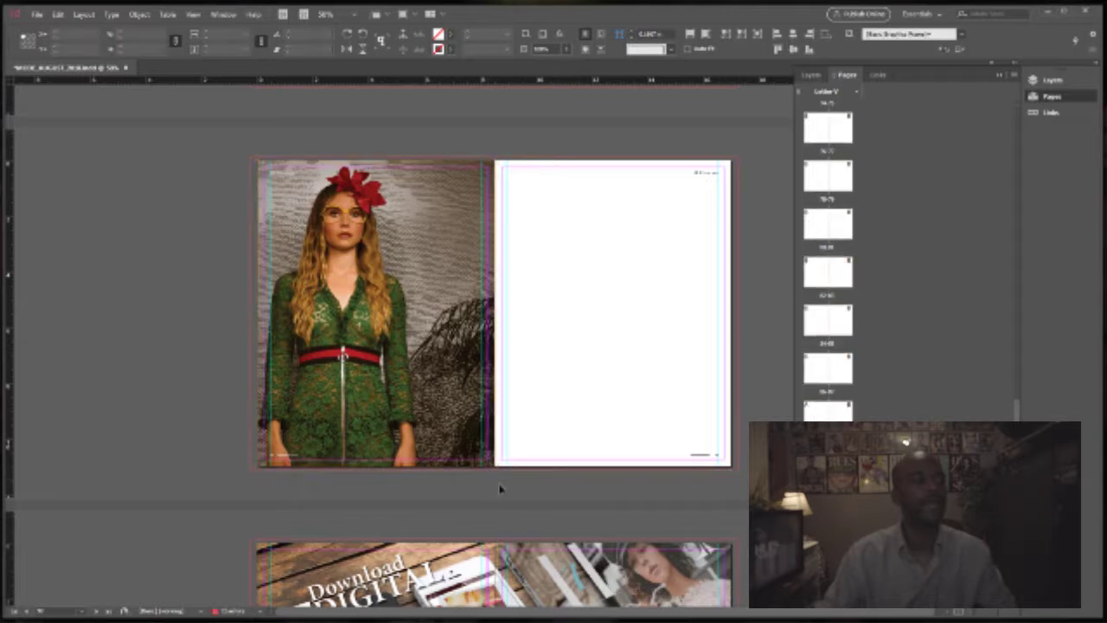
scroll(472, 312, "up", 8)
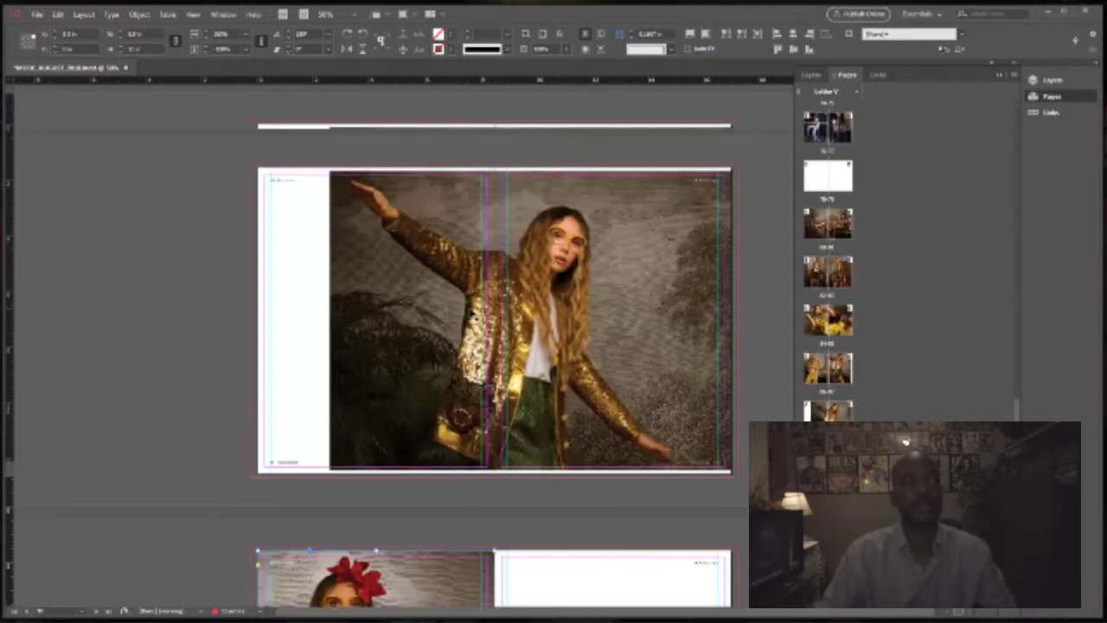
scroll(471, 313, "down", 8)
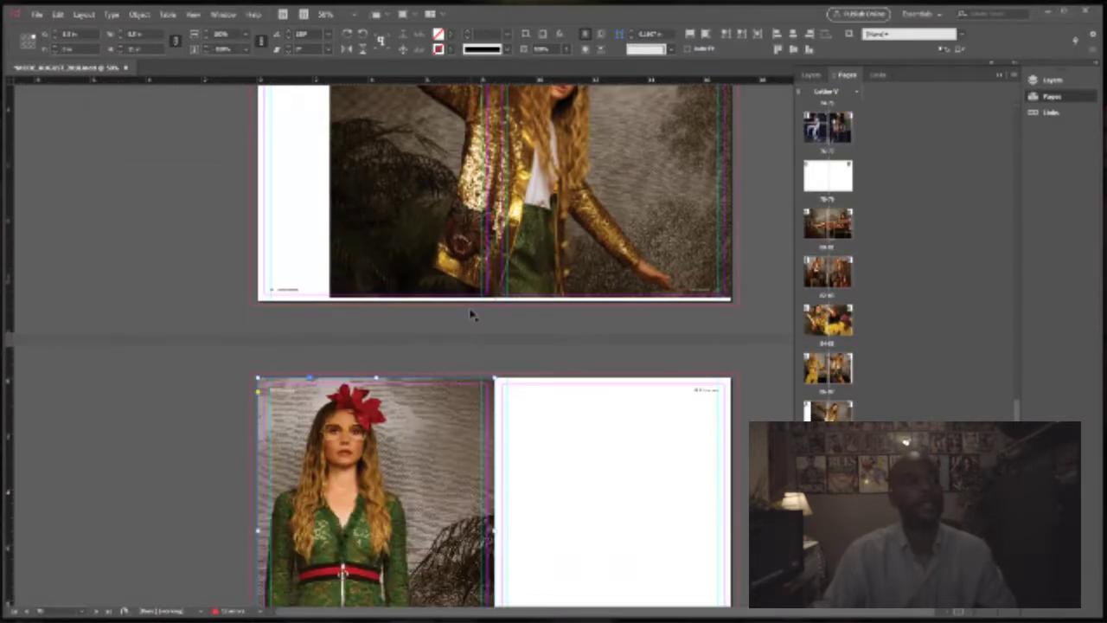
left_click(542, 313)
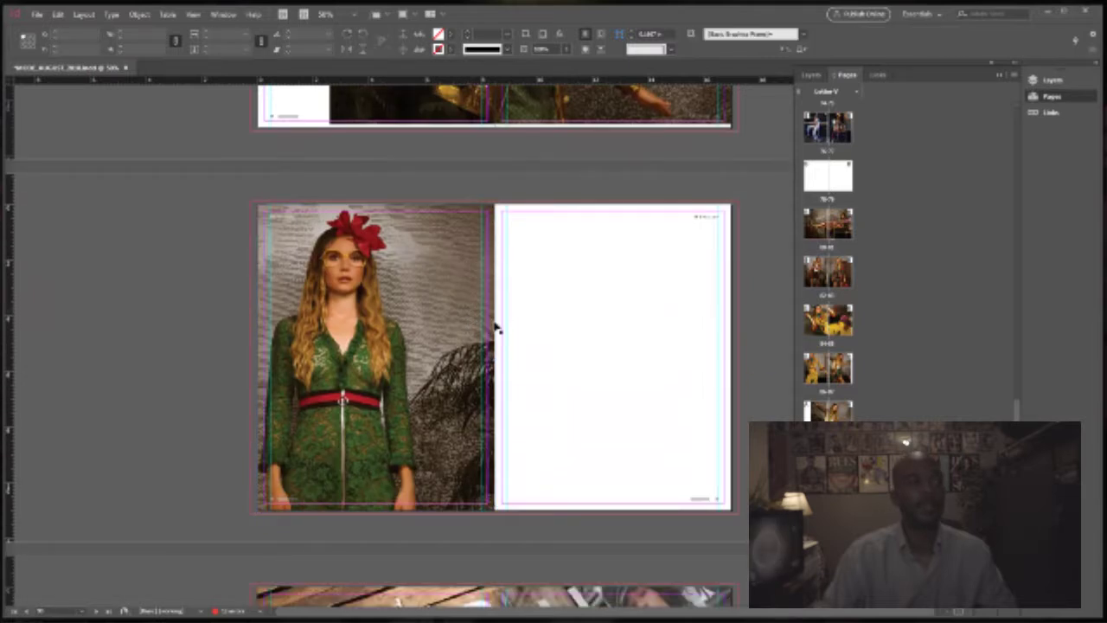
left_click(496, 353)
left_click(496, 356)
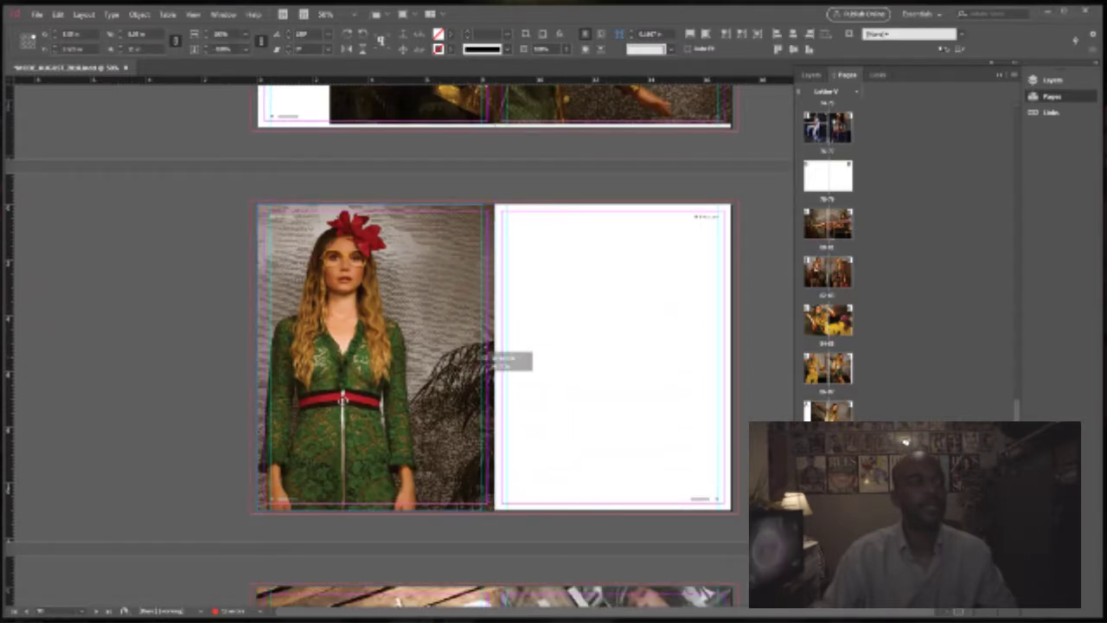
left_click_drag(478, 358, 435, 341)
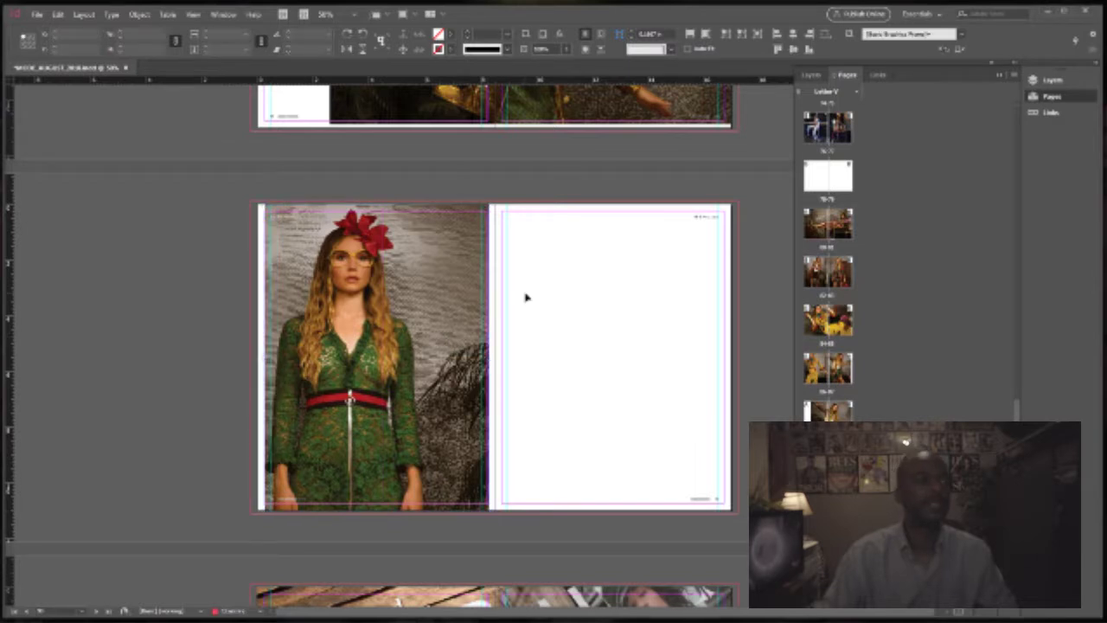
- Bring the frame's top and bottom edges inward evenly to complete the thin white border around the green lace dress photo
left_click_drag(377, 205, 377, 211)
left_click_drag(401, 270, 403, 274)
left_click(549, 272)
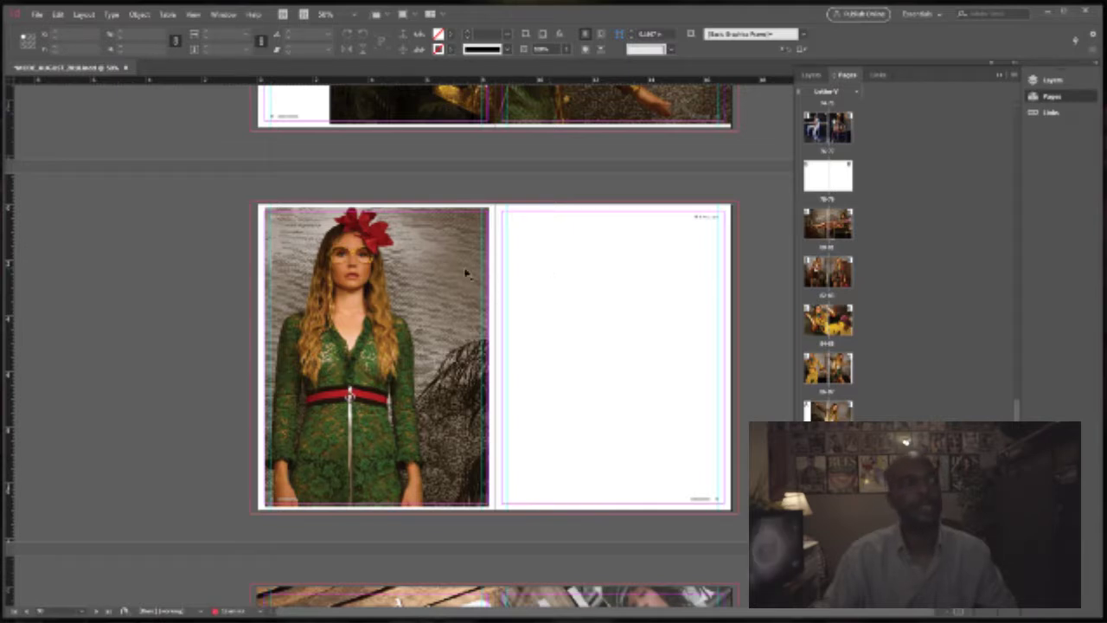
left_click(456, 286)
left_click(542, 276)
left_click_drag(449, 294, 449, 296)
- Examine the green lace dress photo's crop, white border and folio at closer range against the facing blank page
key("ctrl+=")
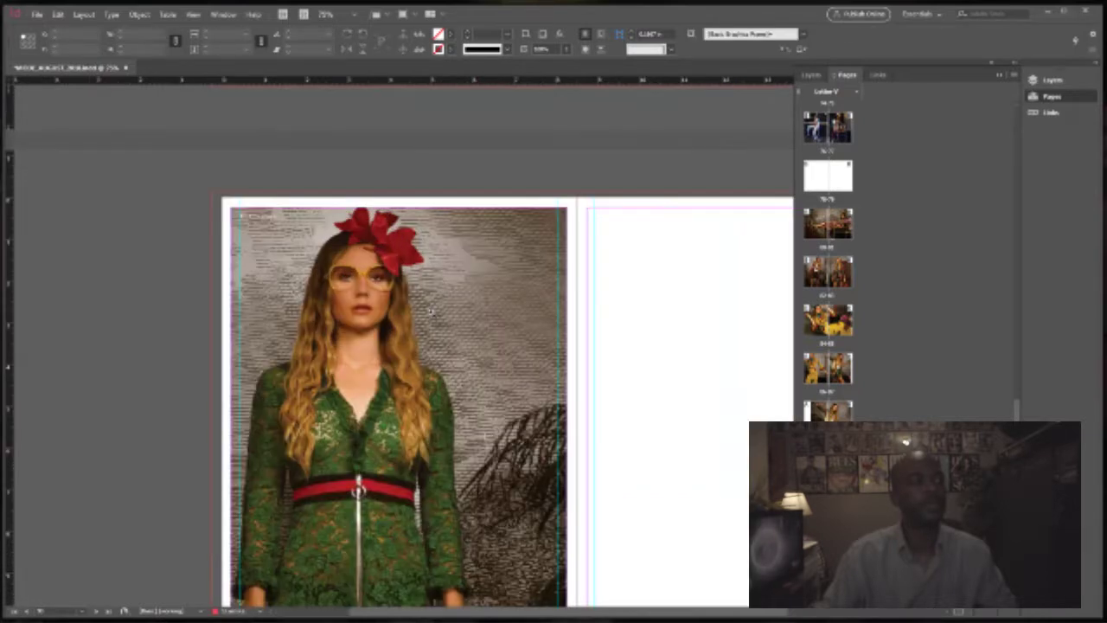
scroll(423, 321, "down", 2)
left_click(421, 290)
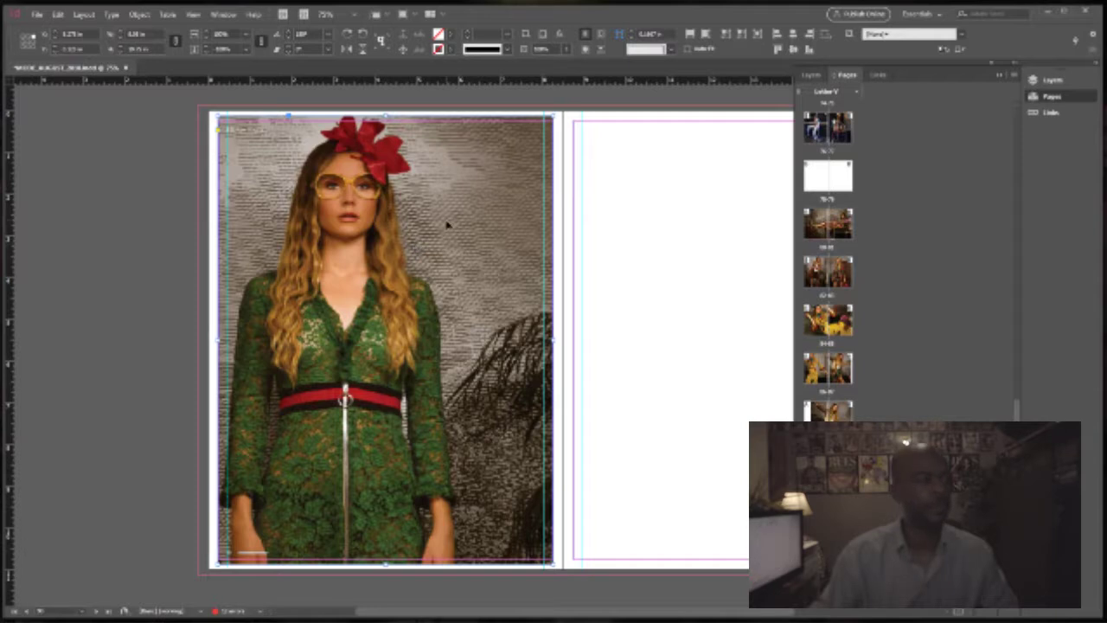
left_click(596, 205)
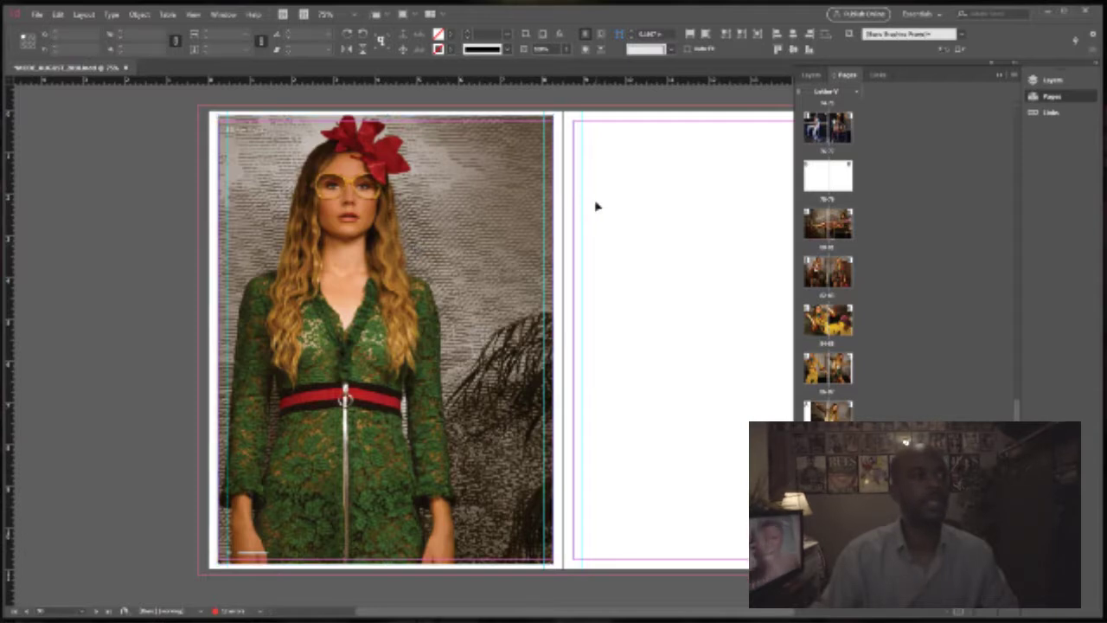
left_click(400, 256)
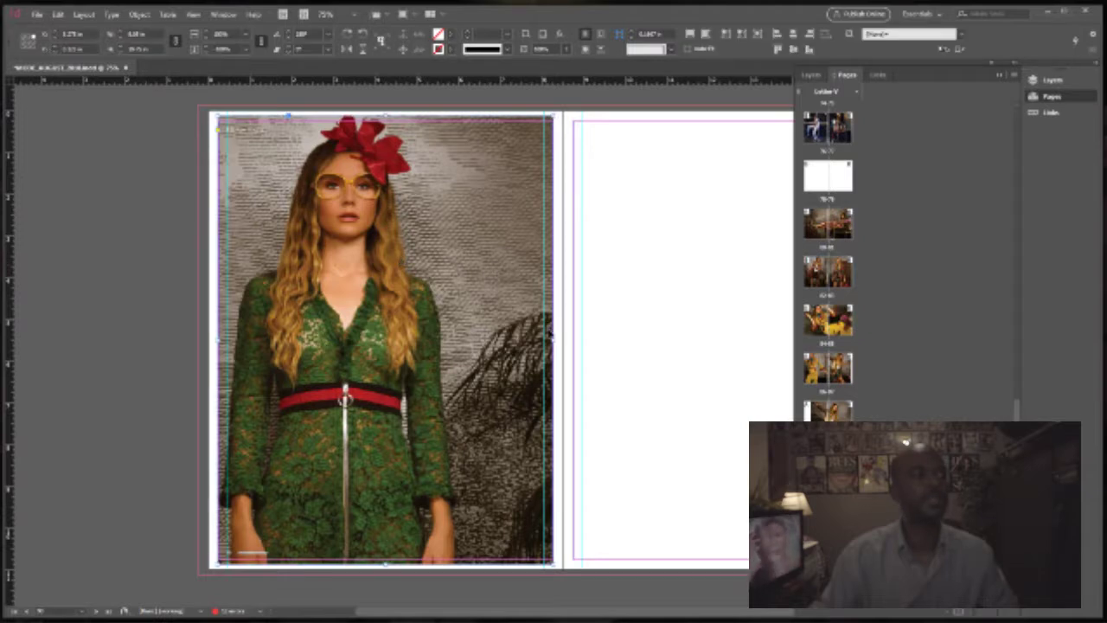
left_click(613, 285)
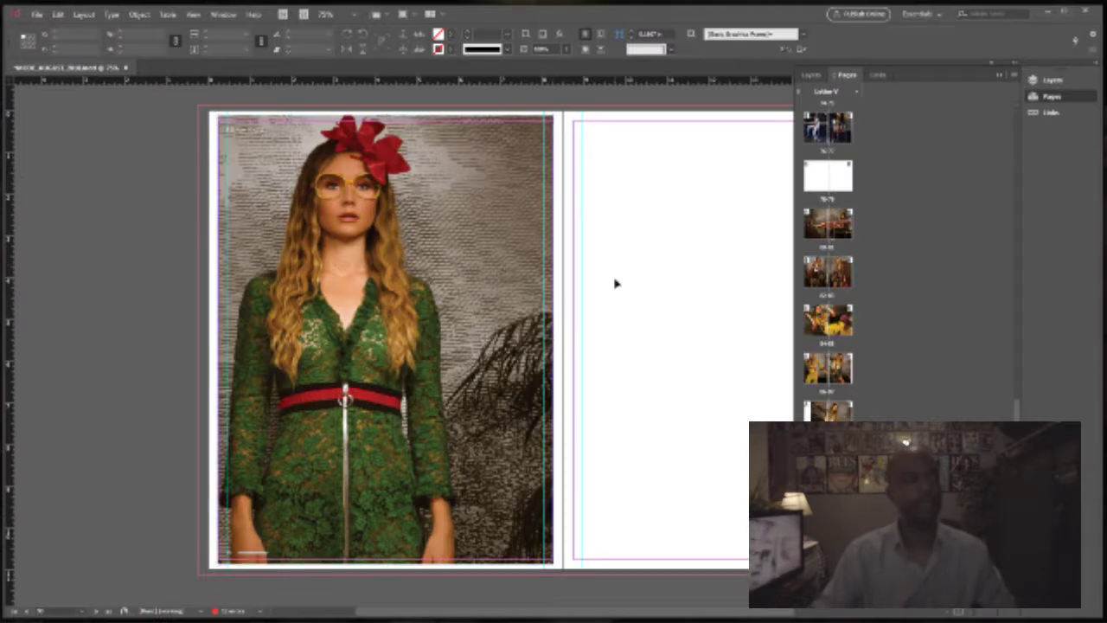
key("ctrl+minus")
key("ctrl+minus")
key("ctrl+equal")
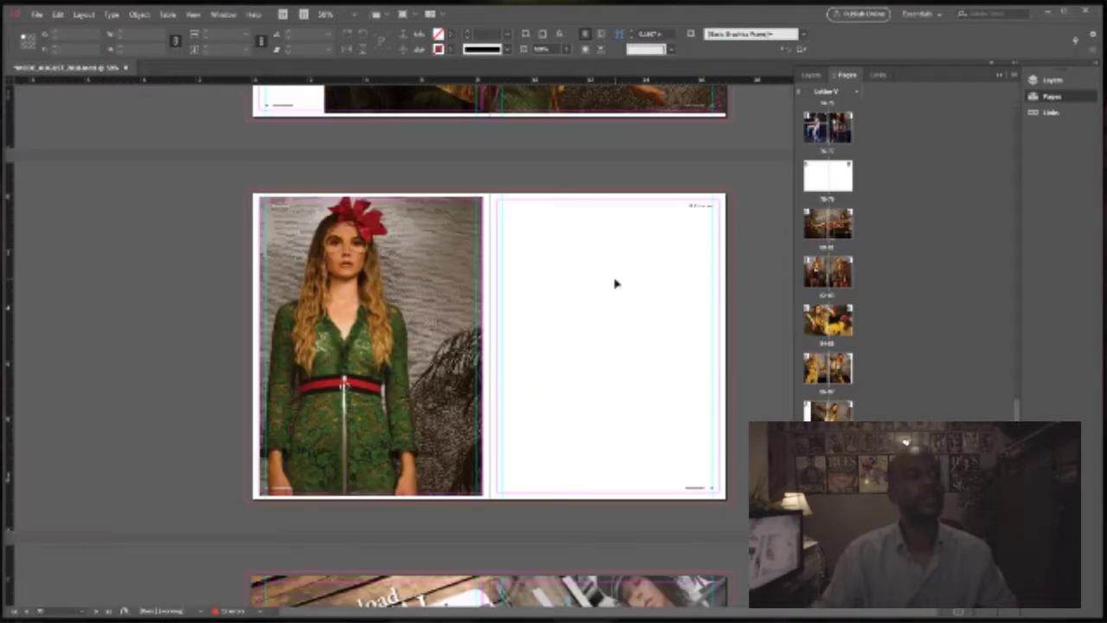
- Set the blending mode of the reclining model photo on the opening spread to Overlay so the headers and folios show through
scroll(616, 299, "up", 10)
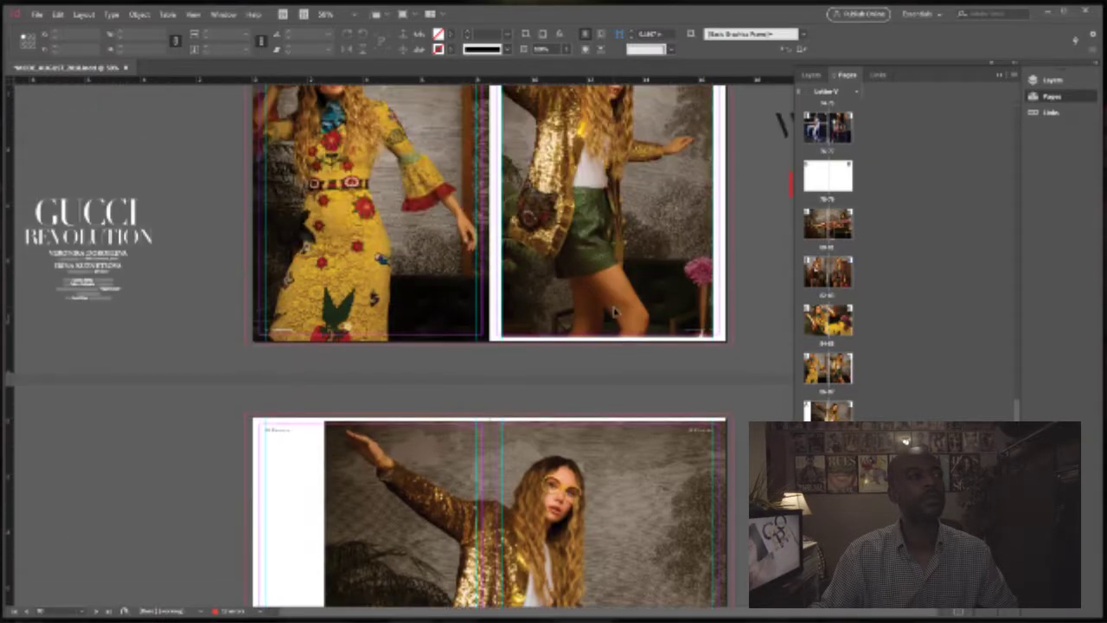
scroll(614, 311, "up", 10)
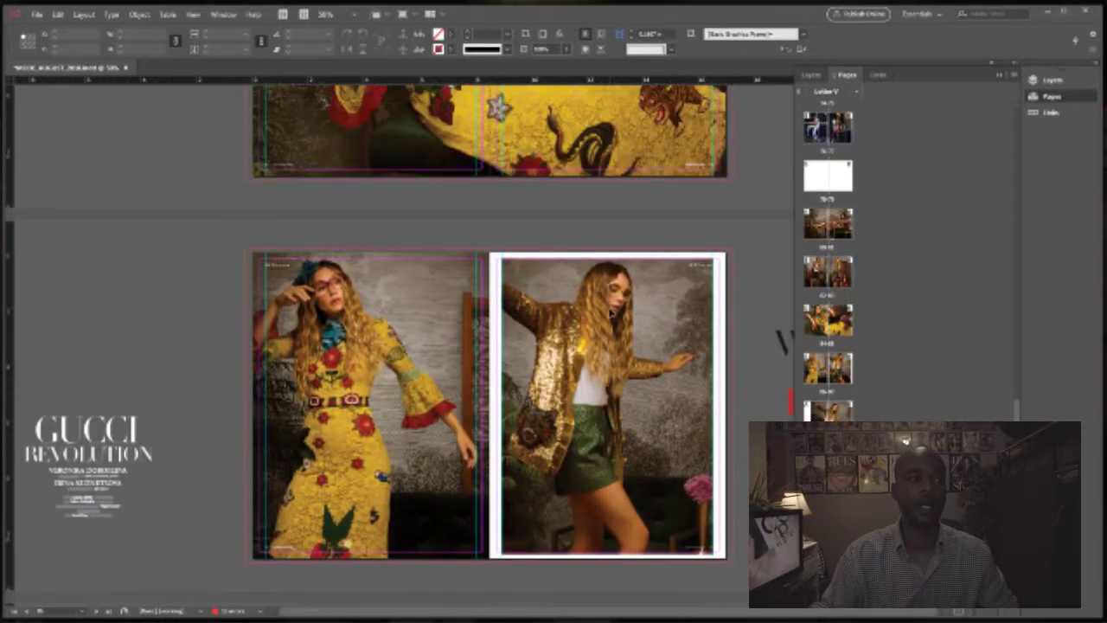
scroll(611, 317, "up", 15)
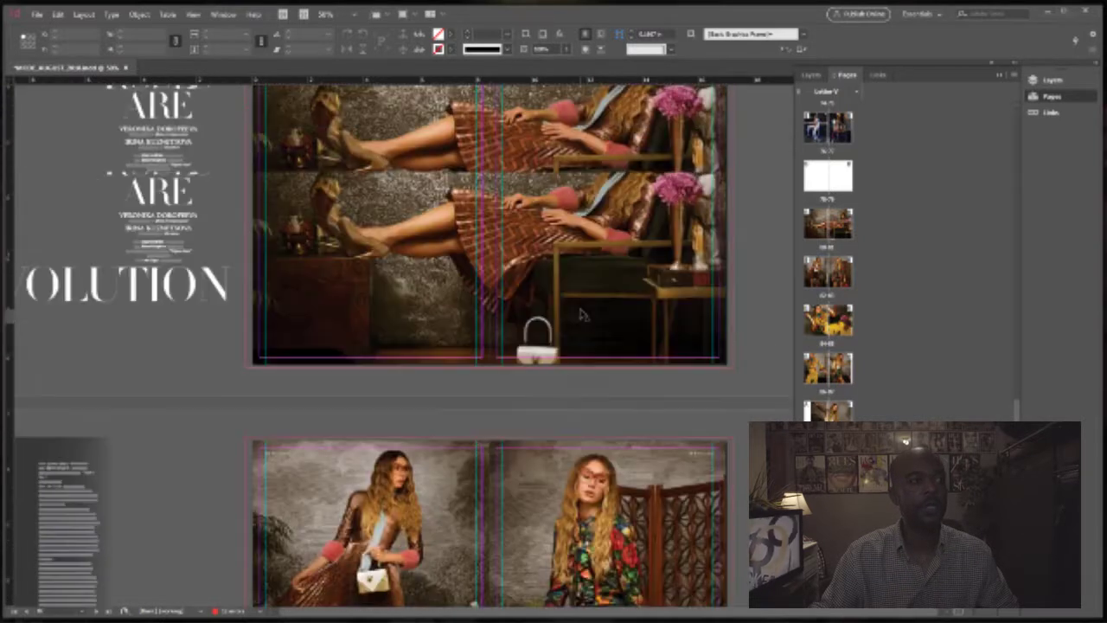
scroll(576, 315, "down", 3)
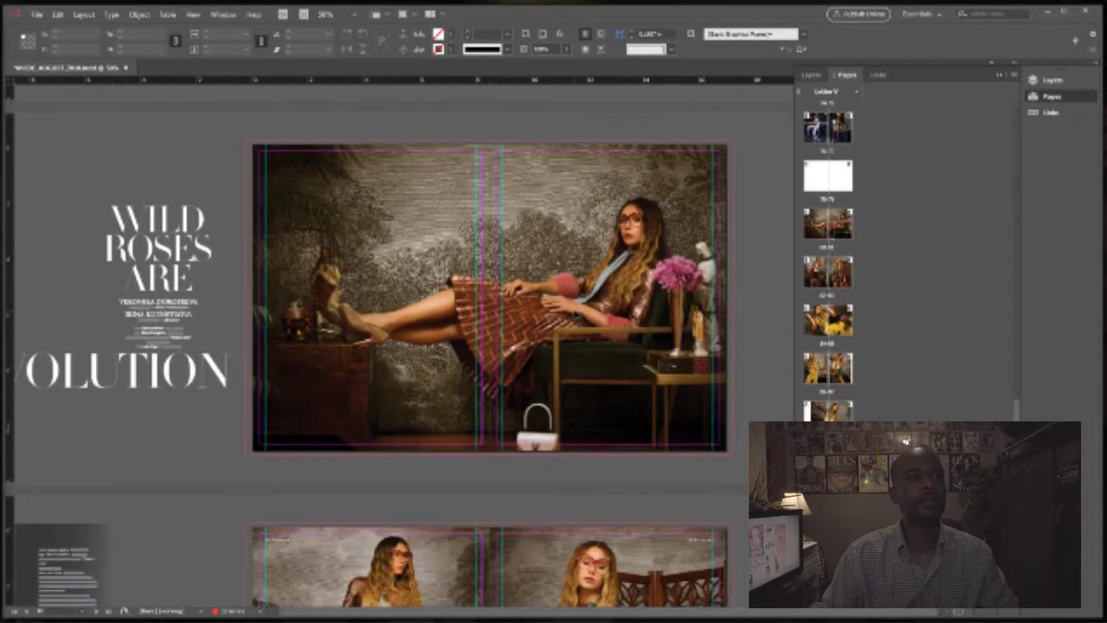
left_click(999, 78)
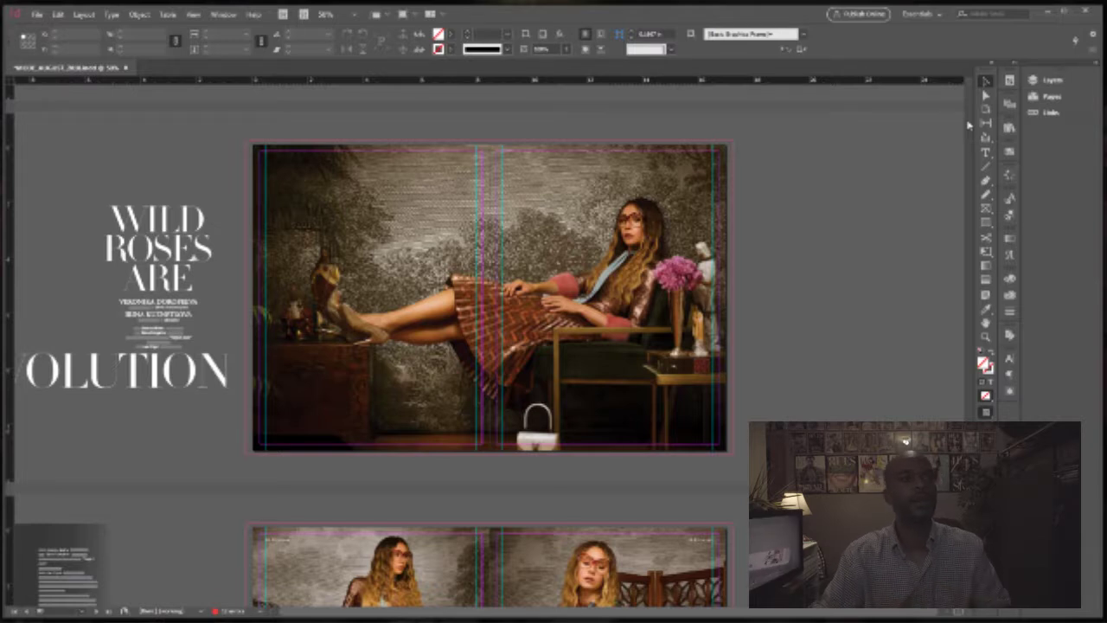
left_click(592, 170)
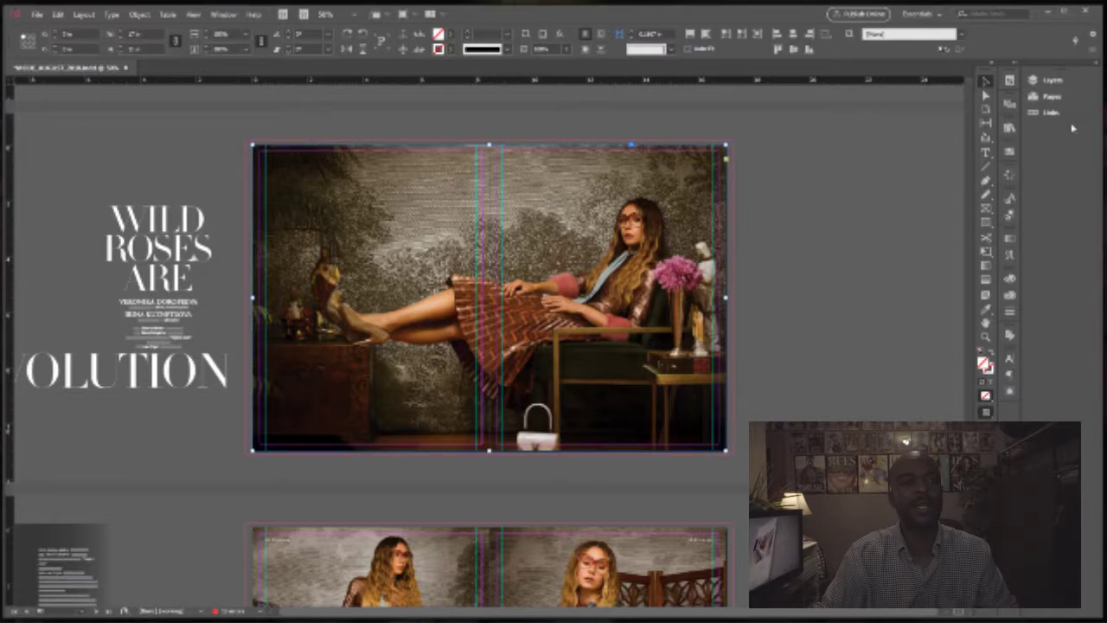
left_click(1050, 96)
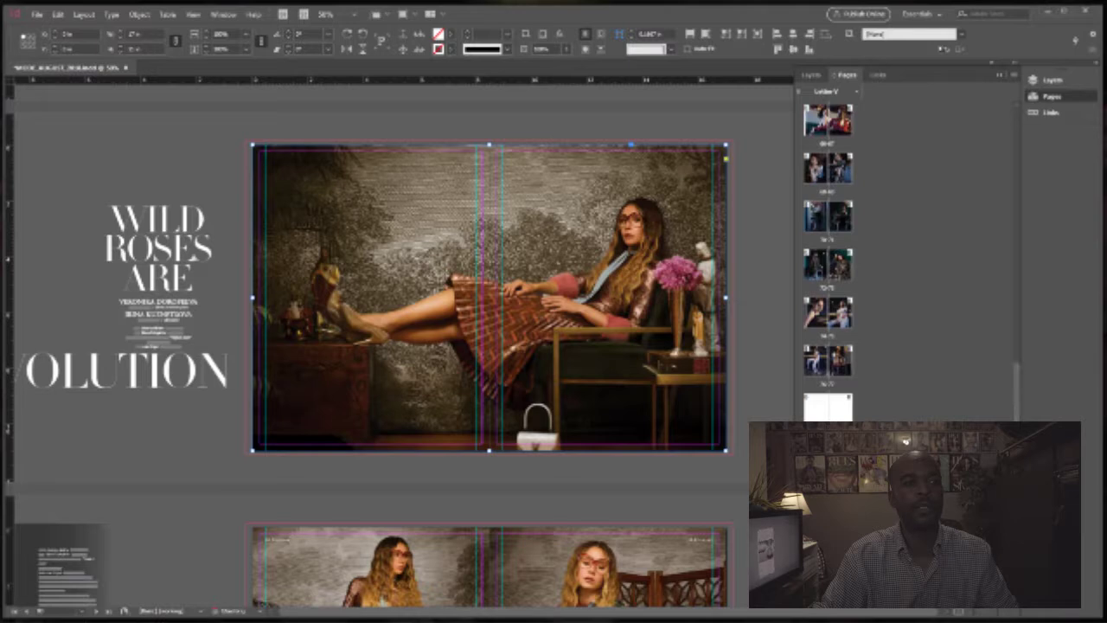
left_click(1001, 78)
right_click(575, 240)
mouse_move(614, 448)
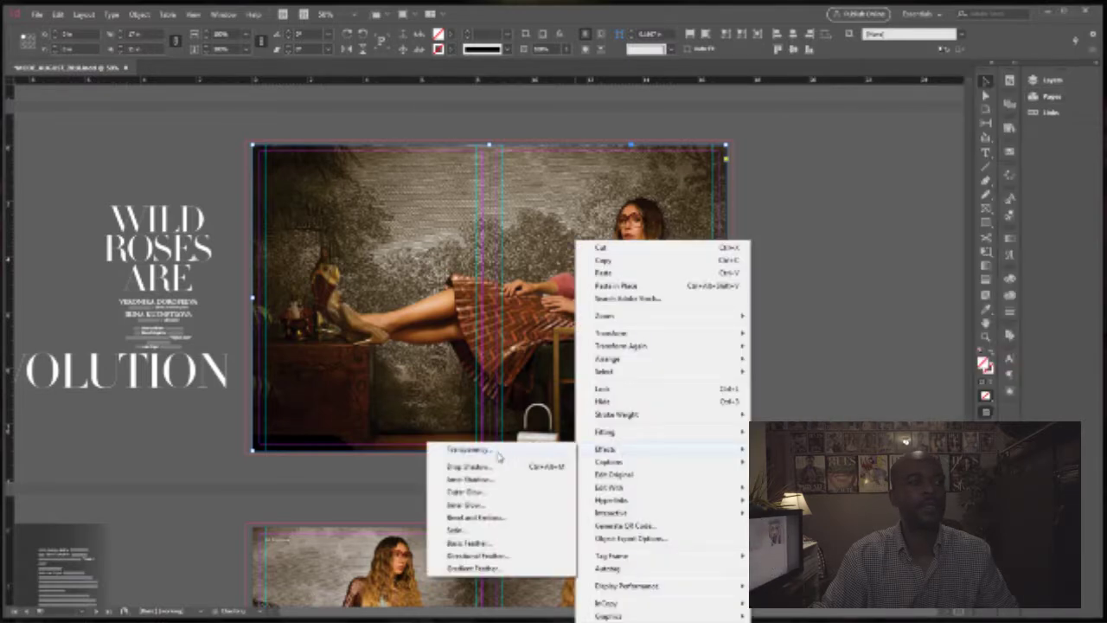
left_click(497, 450)
left_click(951, 234)
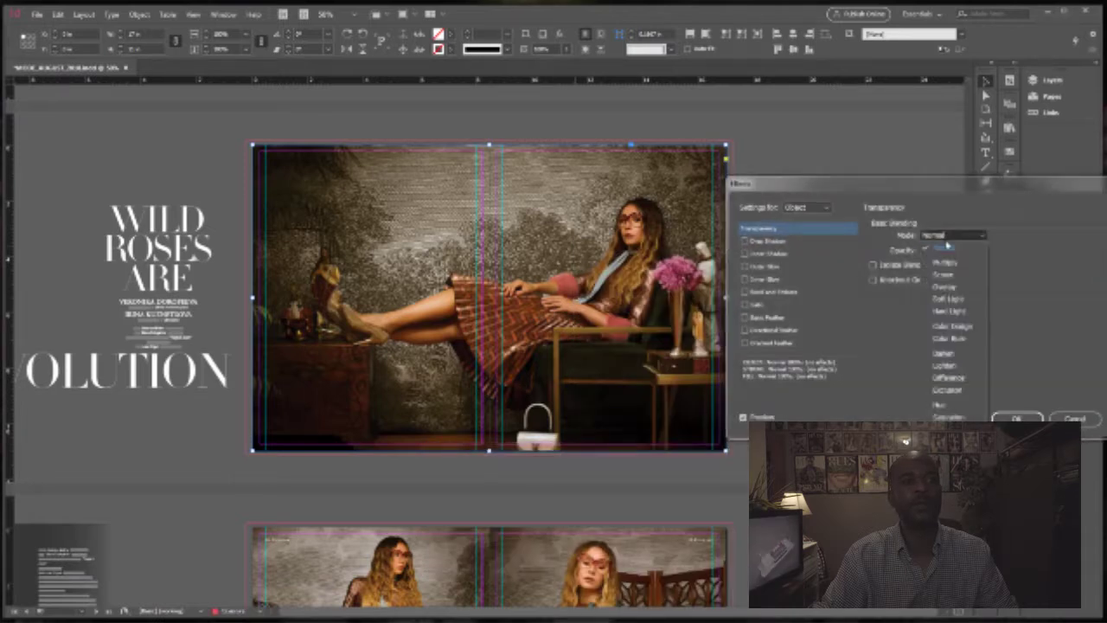
left_click(944, 286)
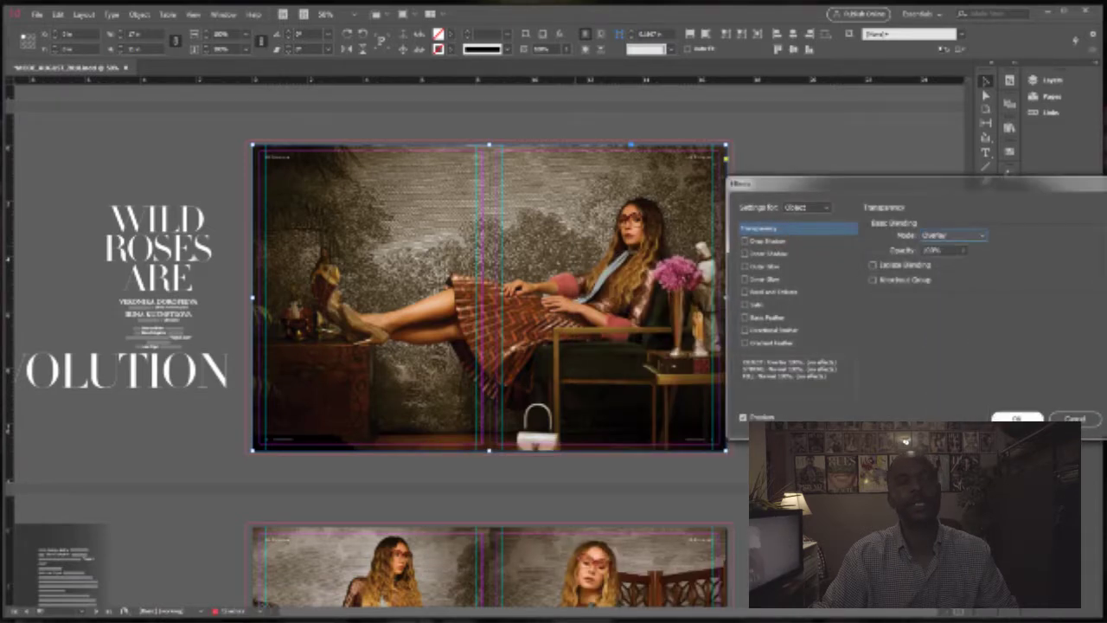
left_click(1016, 417)
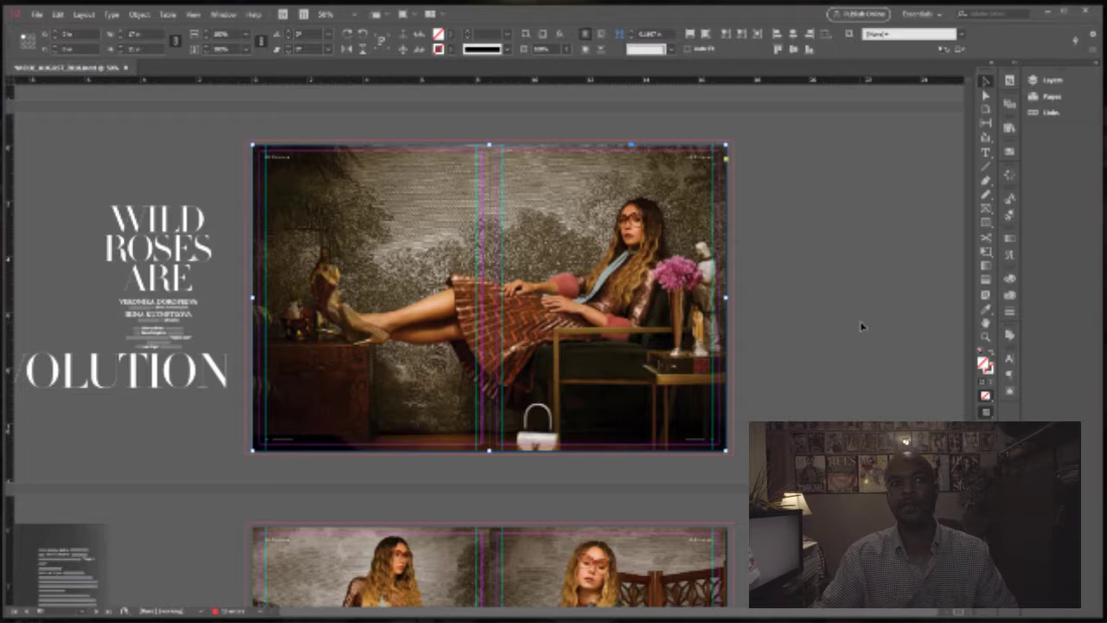
left_click(908, 249)
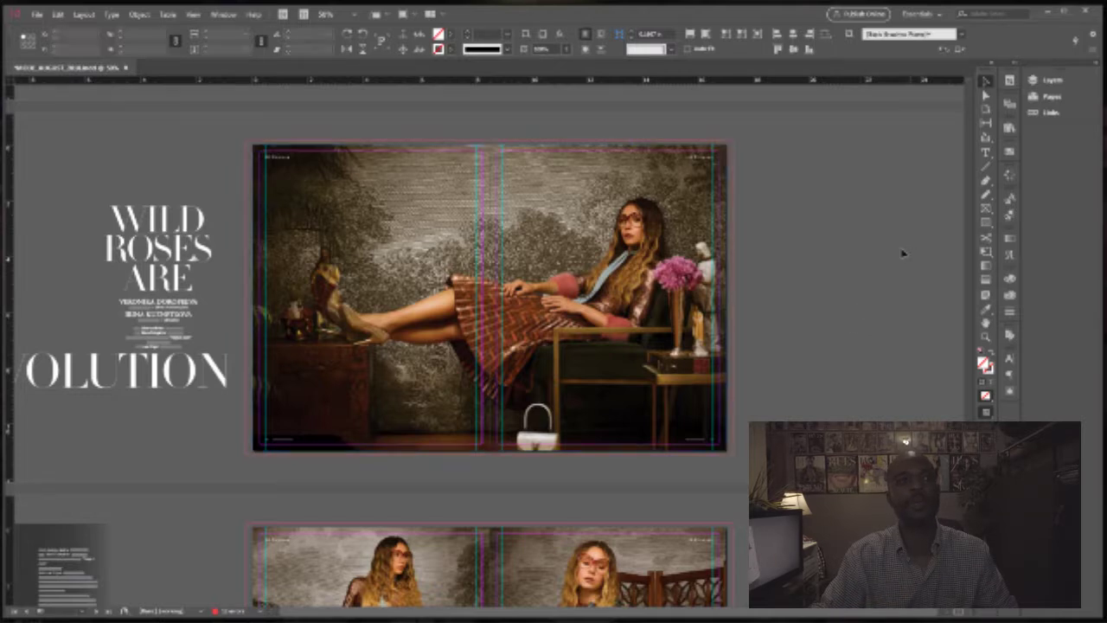
- Review the order and pairing of the spreads from the reclining opener through to the yellow dress and gold jacket pairing
scroll(896, 283, "up", 7)
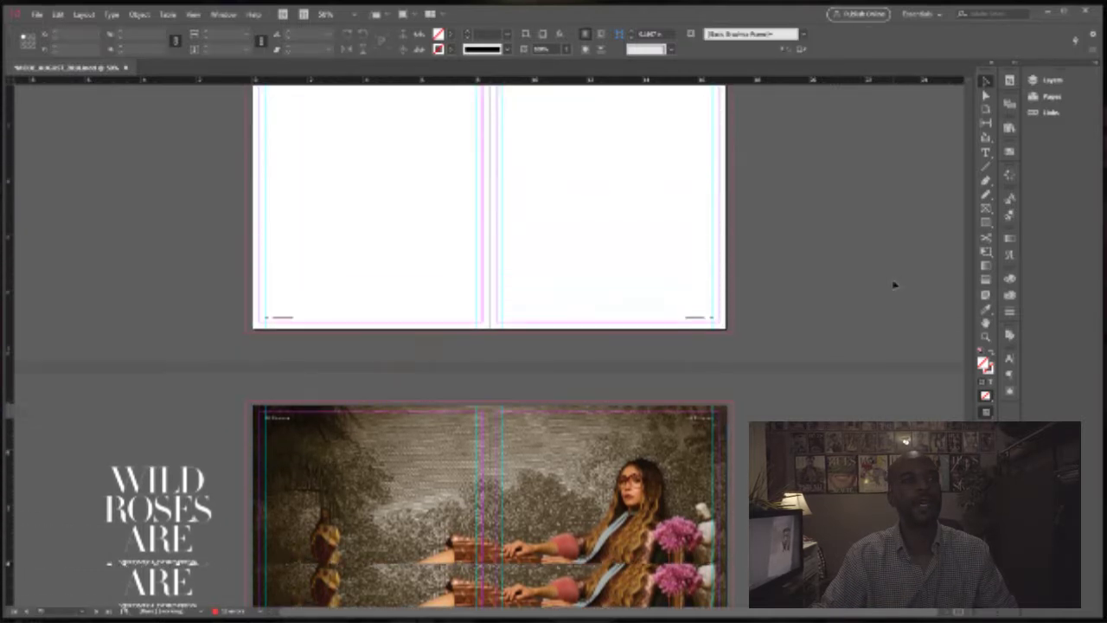
scroll(894, 283, "down", 8)
scroll(893, 291, "up", 2)
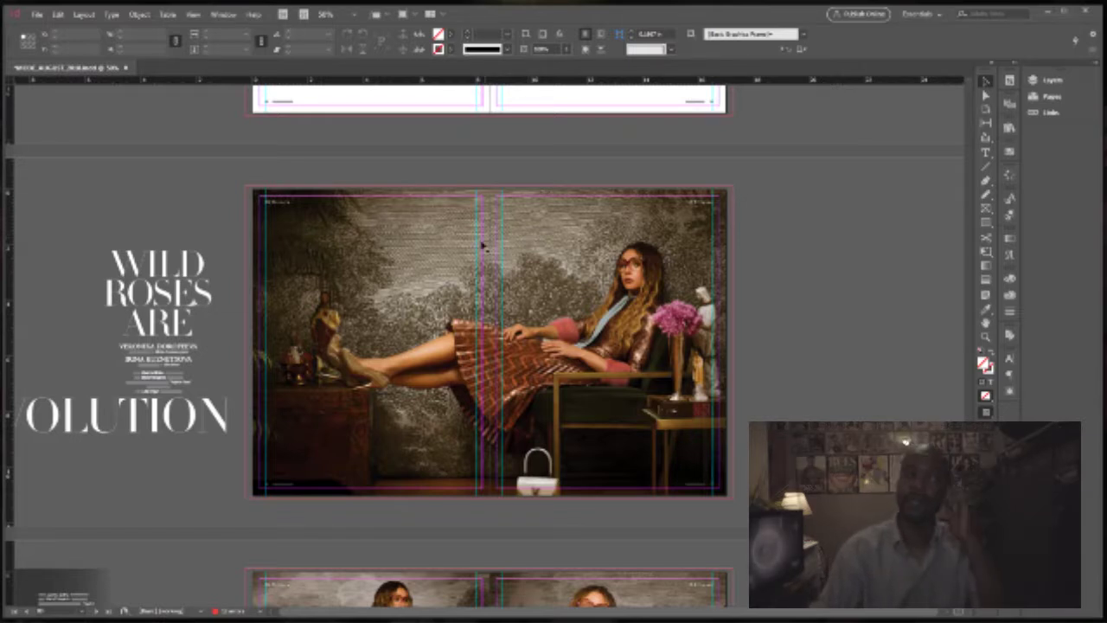
scroll(446, 279, "down", 2)
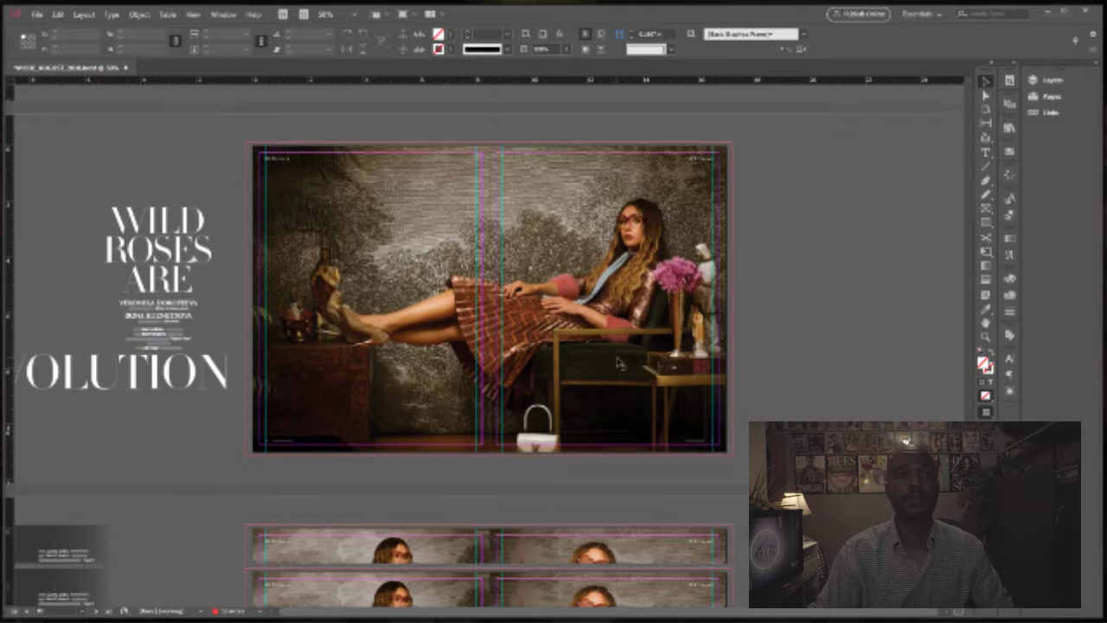
left_click(1072, 96)
scroll(889, 246, "down", 3)
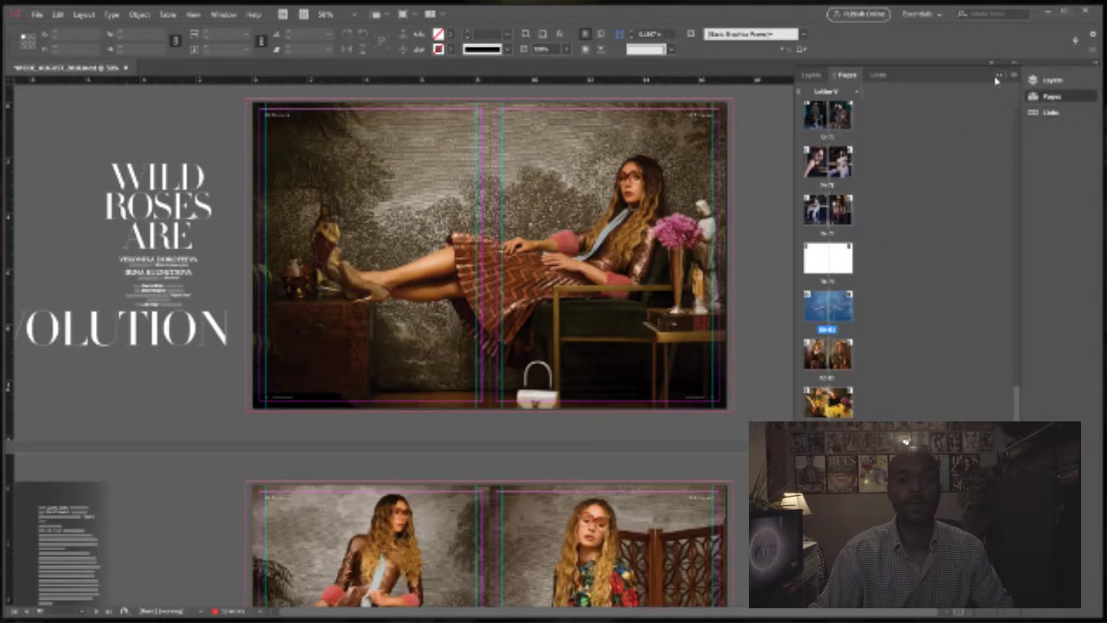
left_click(996, 77)
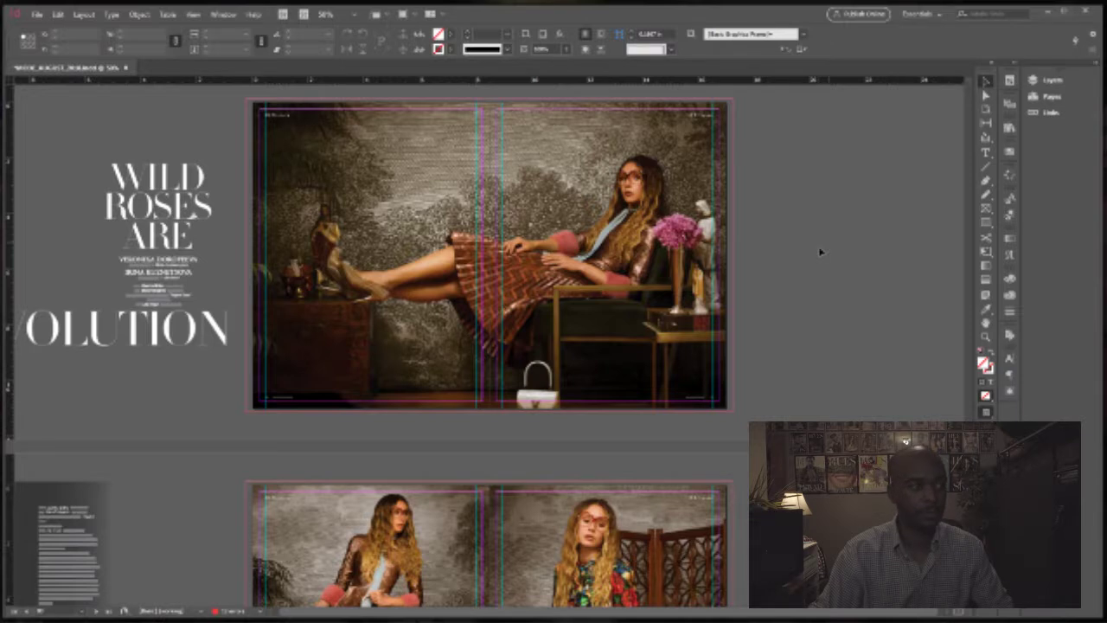
scroll(815, 257, "down", 5)
scroll(815, 257, "up", 4)
scroll(815, 257, "up", 2)
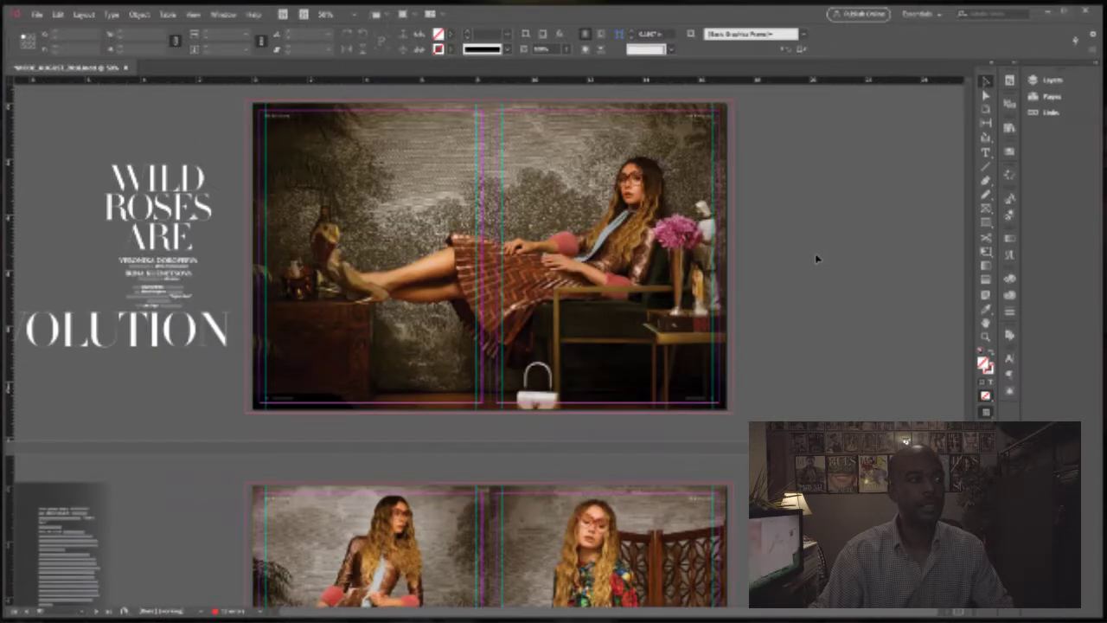
scroll(815, 257, "down", 2)
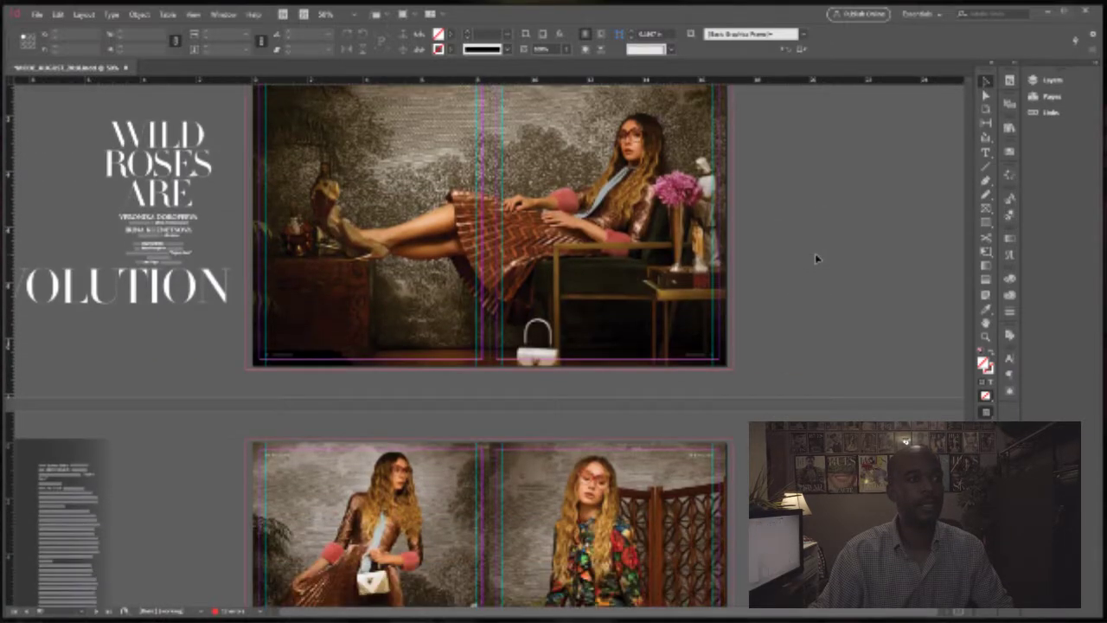
scroll(815, 257, "up", 2)
scroll(815, 257, "down", 3)
scroll(816, 257, "down", 5)
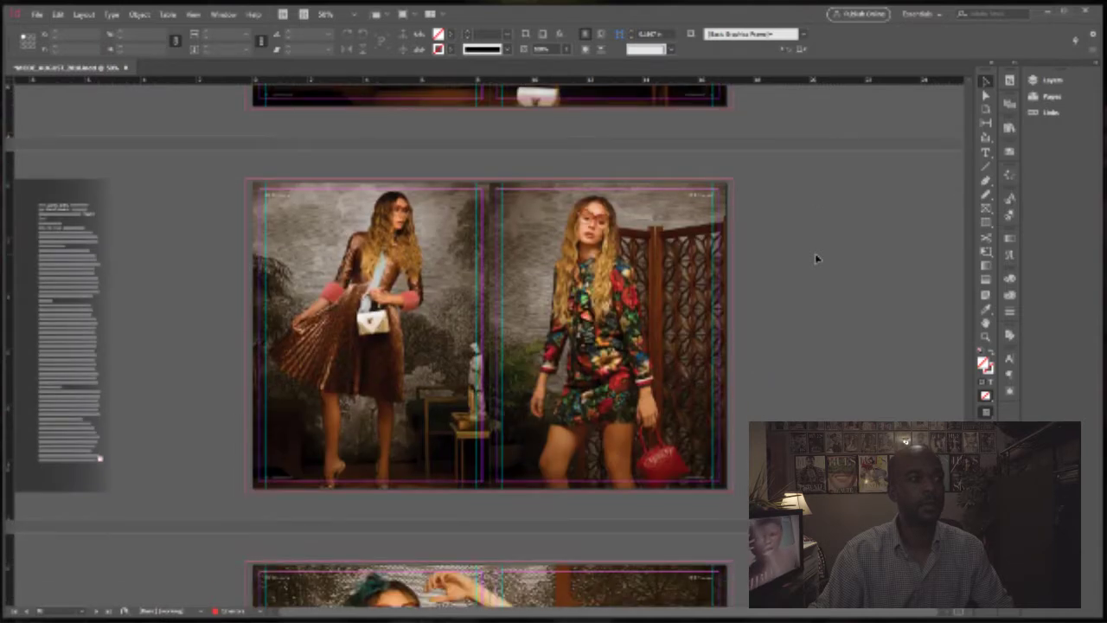
scroll(815, 257, "down", 12)
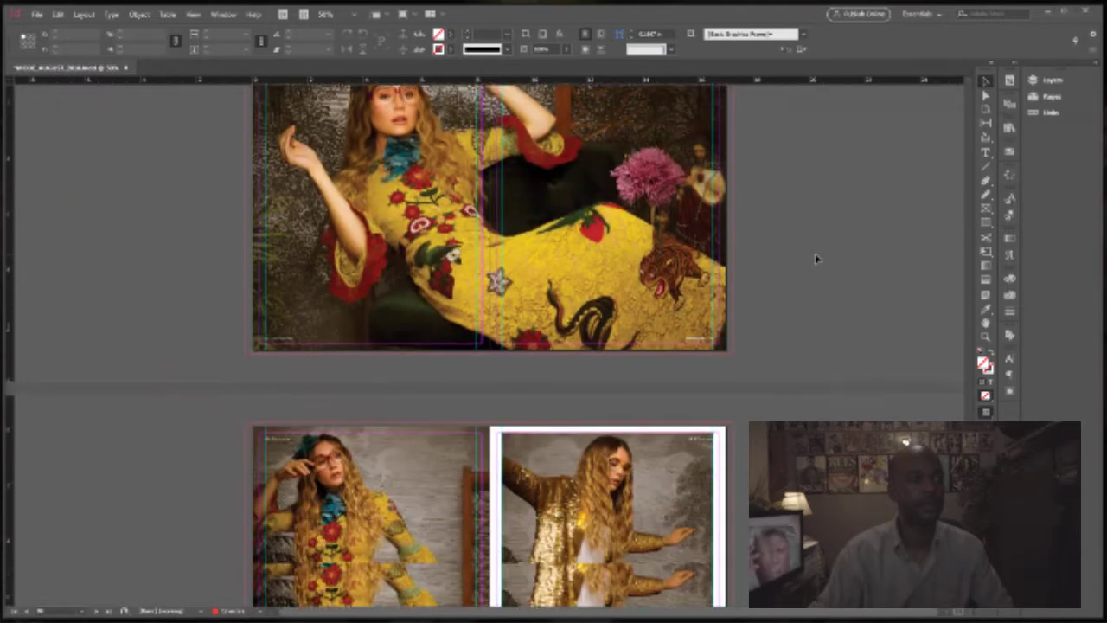
scroll(815, 256, "down", 6)
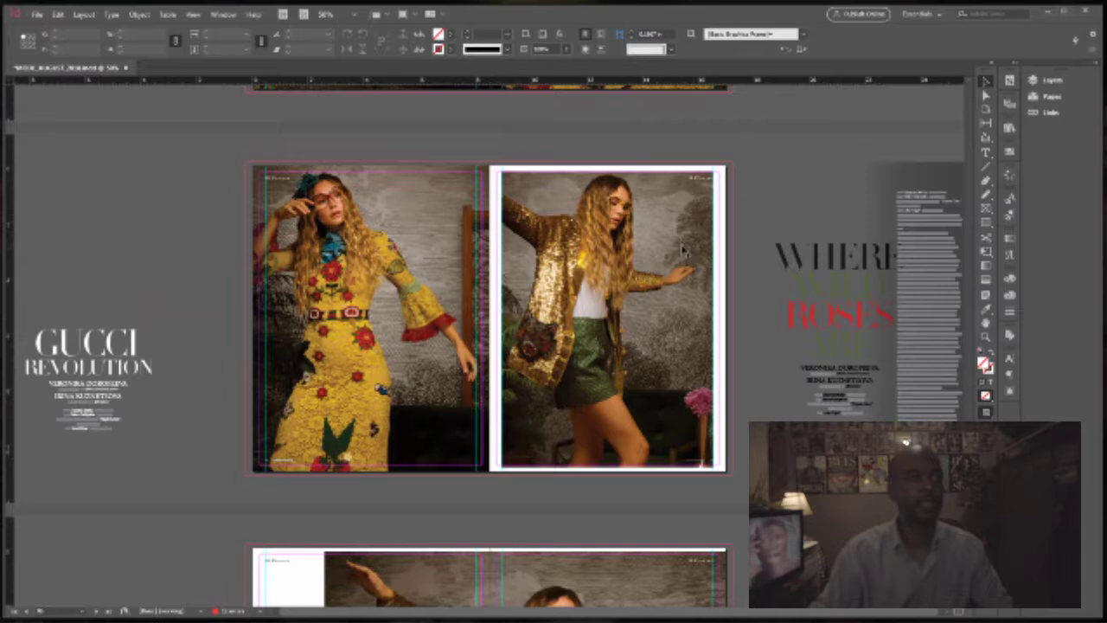
- Move the bordered gold jacket and green shorts photo off its page onto the pasteboard beside the following gold jacket spread
left_click(641, 264)
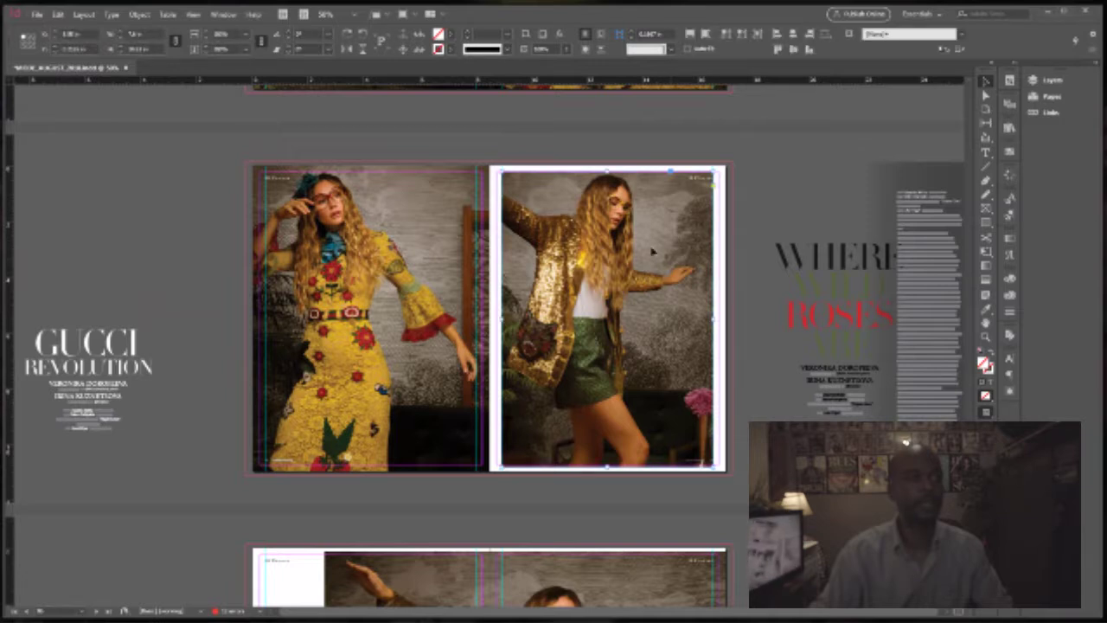
scroll(676, 265, "down", 8)
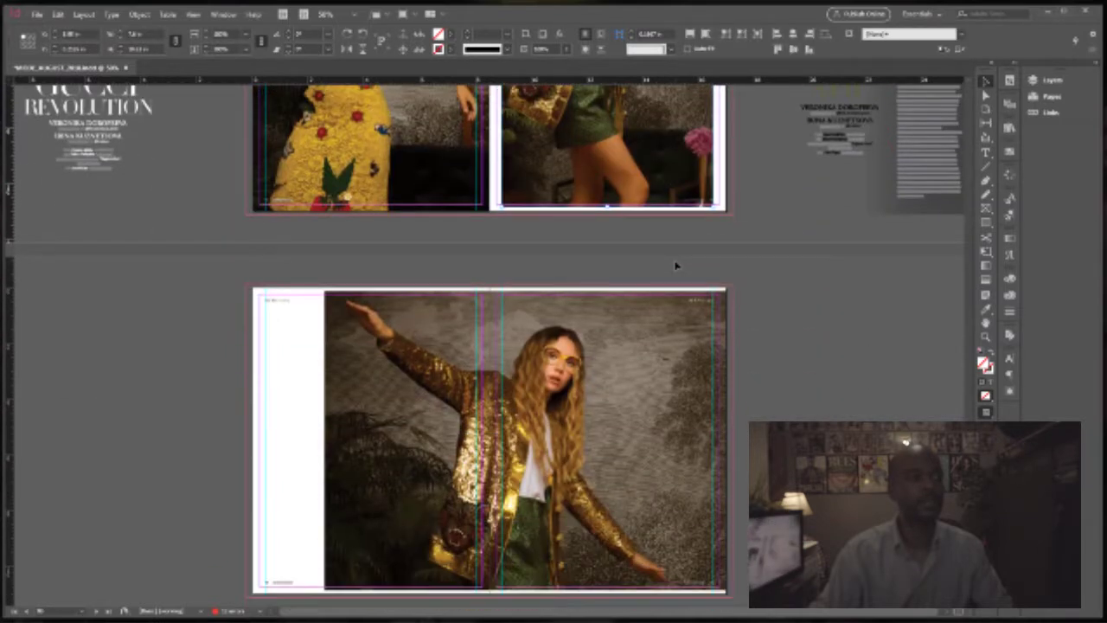
scroll(526, 298, "up", 7)
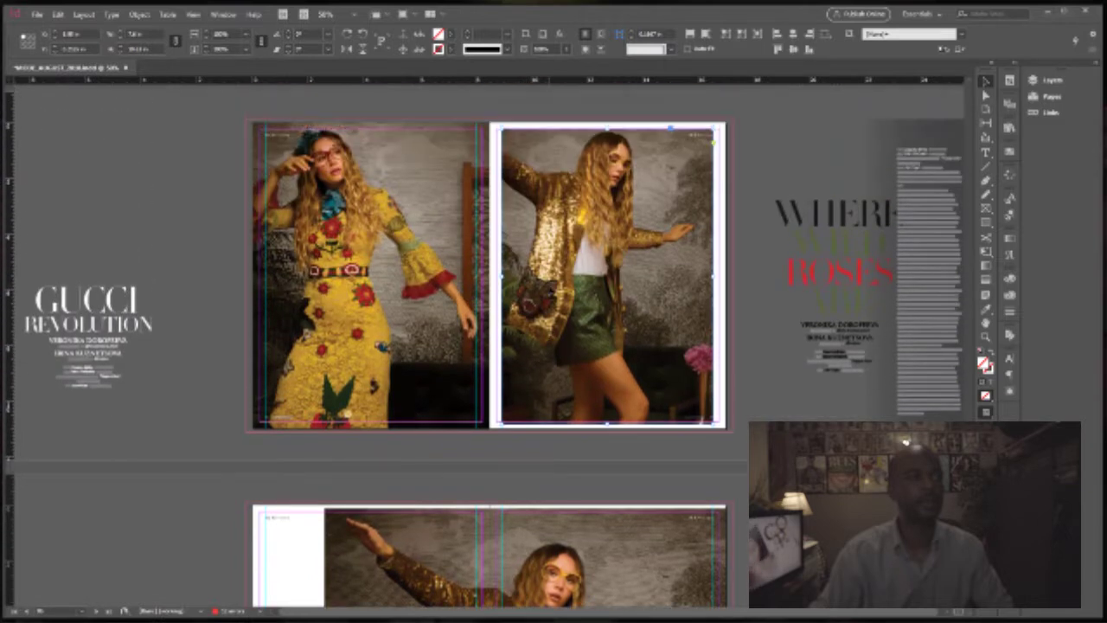
scroll(488, 346, "down", 7)
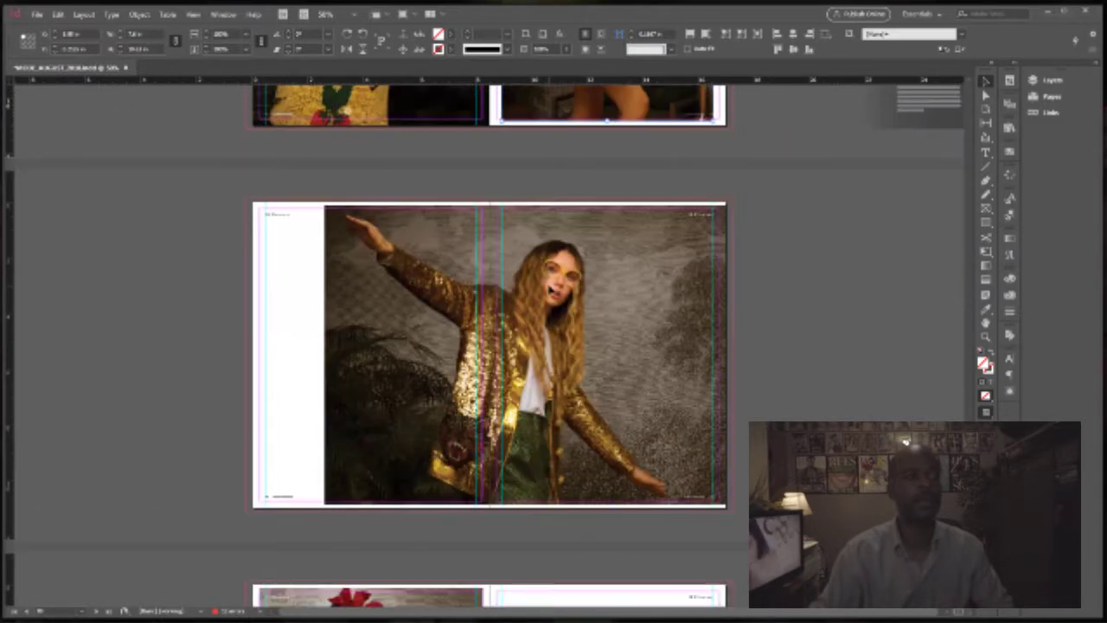
scroll(553, 289, "up", 7)
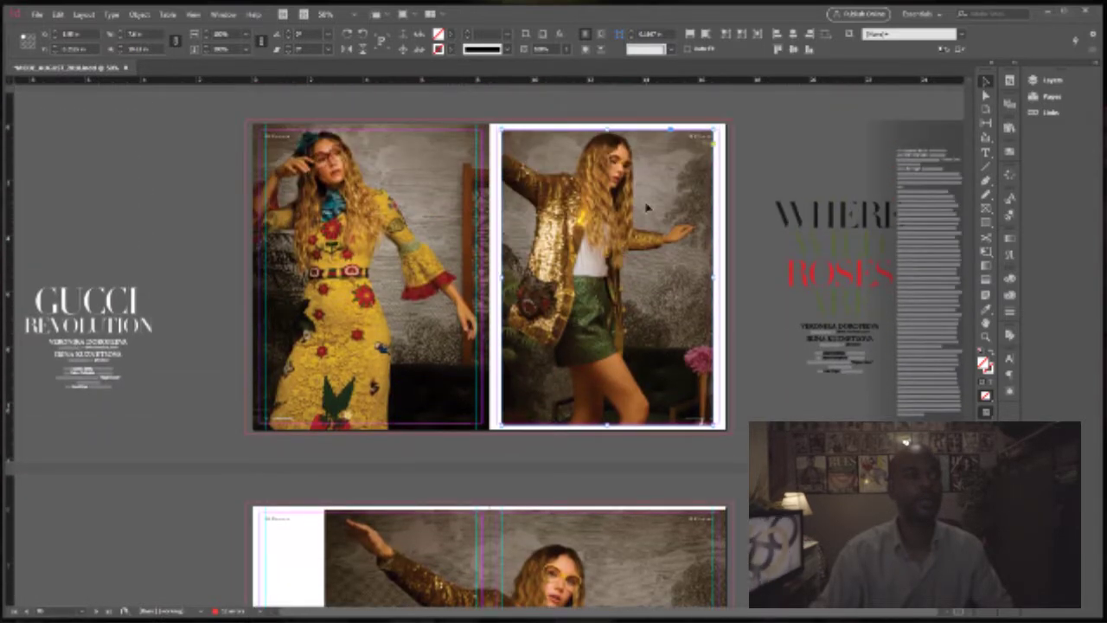
scroll(400, 353, "down", 6)
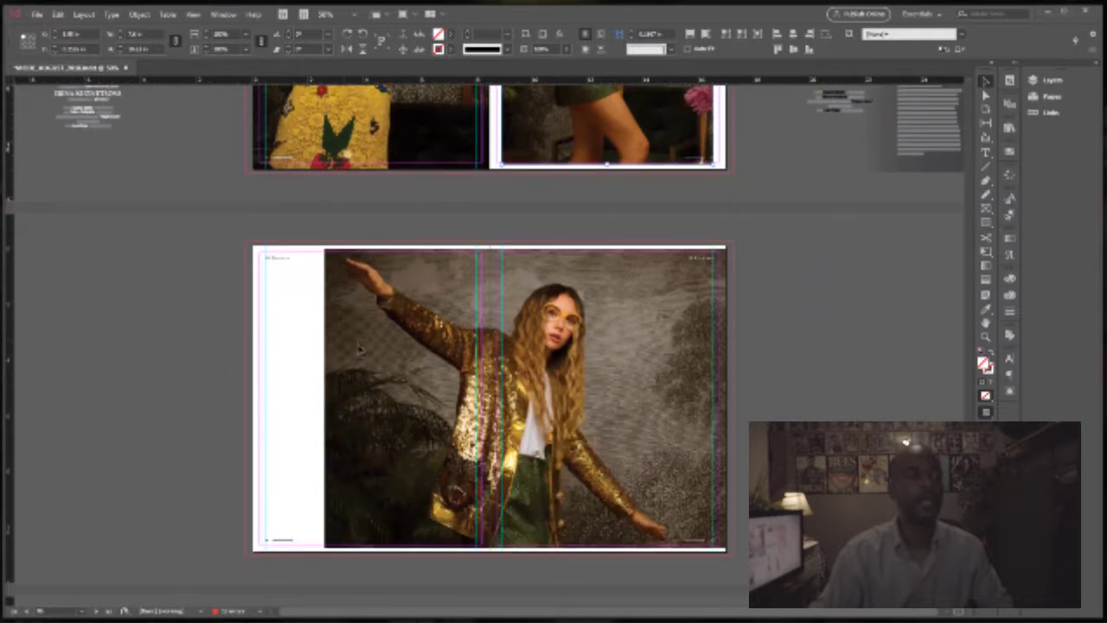
scroll(520, 277, "up", 3)
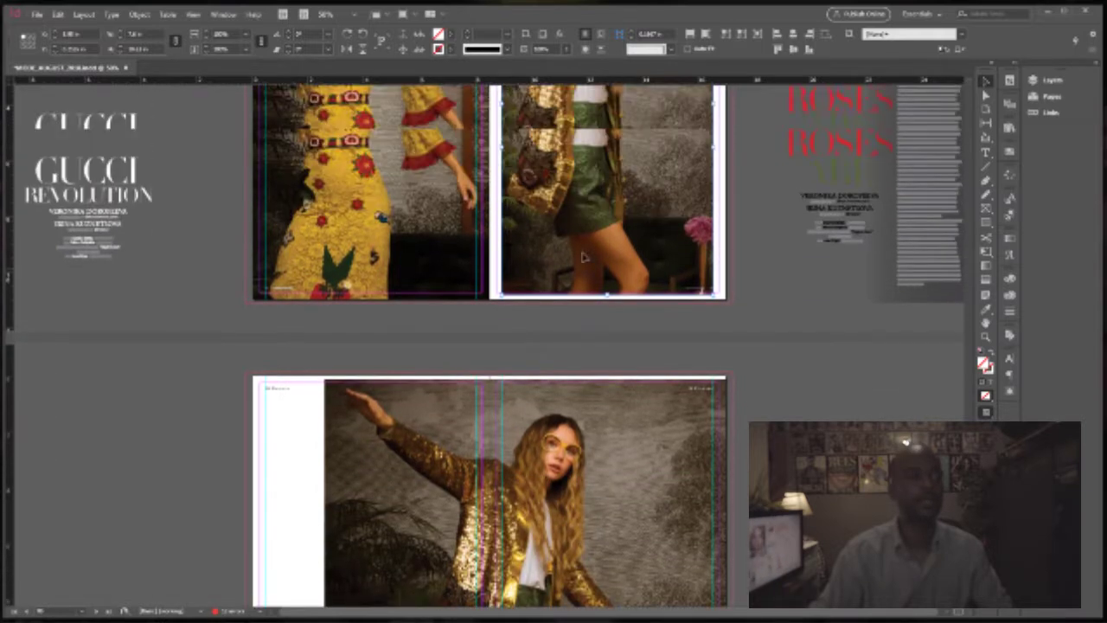
left_click_drag(644, 245, 192, 554)
key("super")
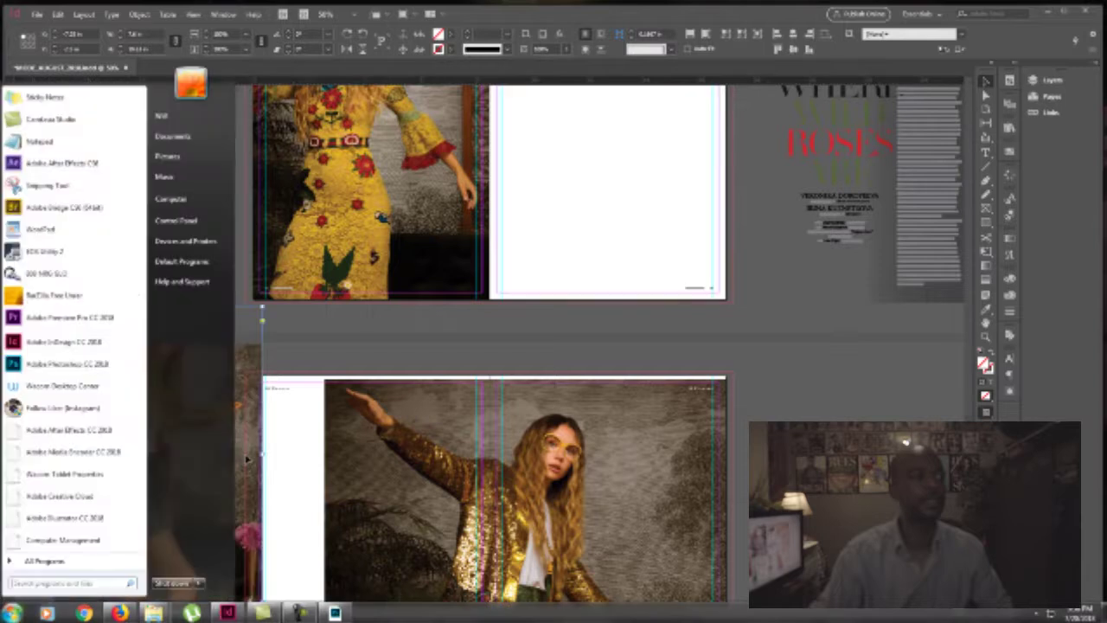
- Set the moved gold jacket and green shorts photo's blending mode to Normal
right_click(247, 453)
mouse_move(292, 282)
left_click(156, 279)
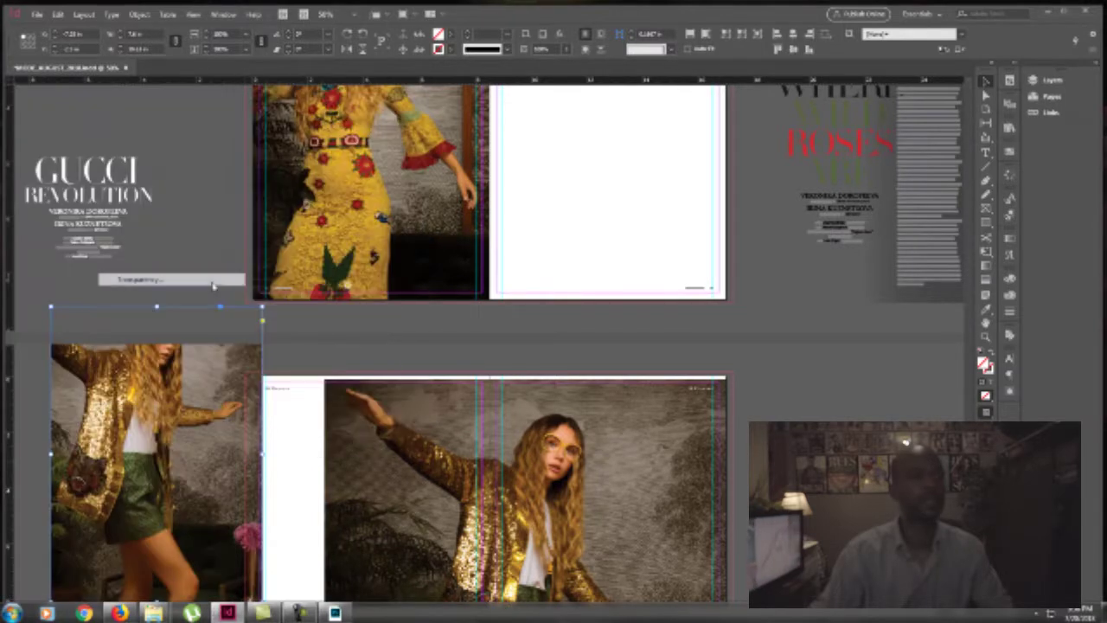
left_click(943, 235)
left_click(943, 248)
left_click(1016, 418)
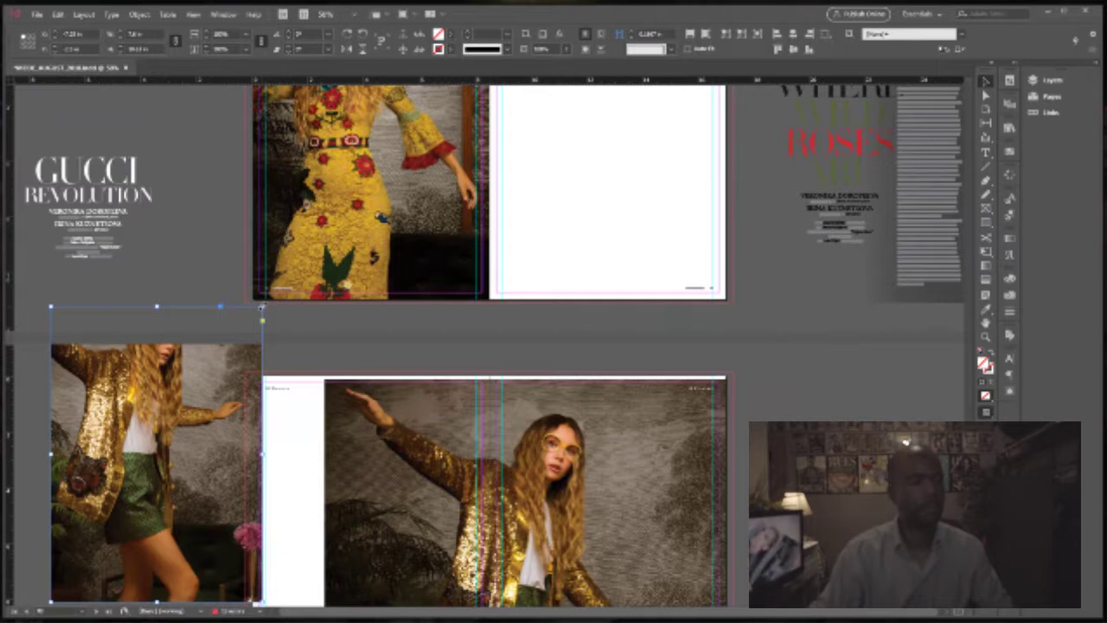
- Shrink the green shorts photo into an inset overlapping the left edge of the large gold jacket photo, framed with a white stroke
left_click_drag(262, 307, 223, 360)
left_click_drag(206, 415, 385, 489)
scroll(383, 411, "down", 2)
left_click_drag(379, 359, 378, 357)
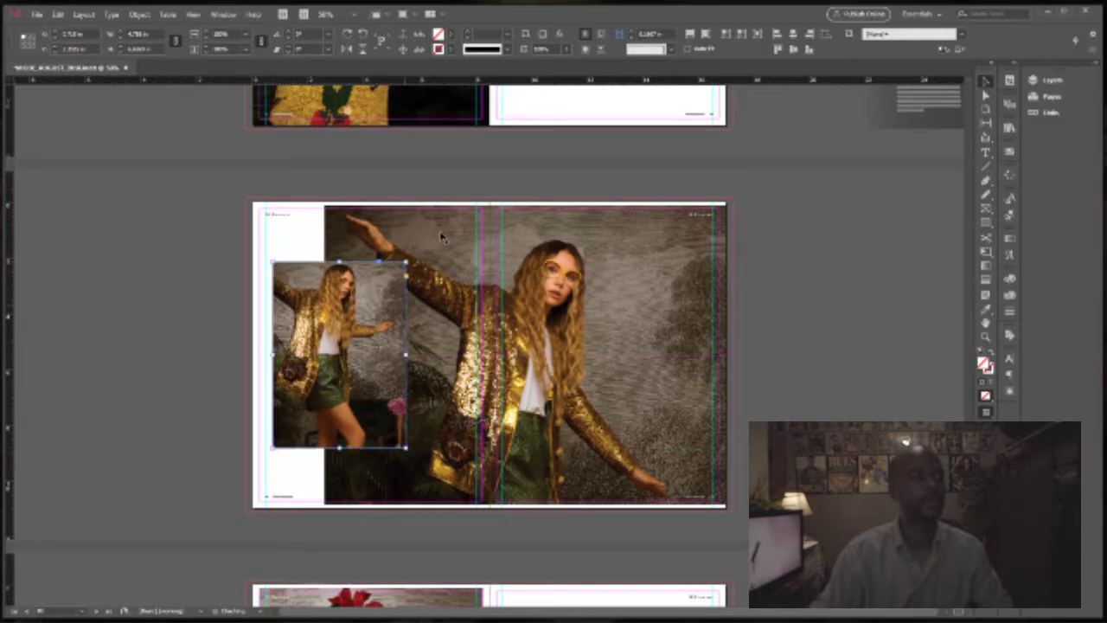
left_click(468, 33)
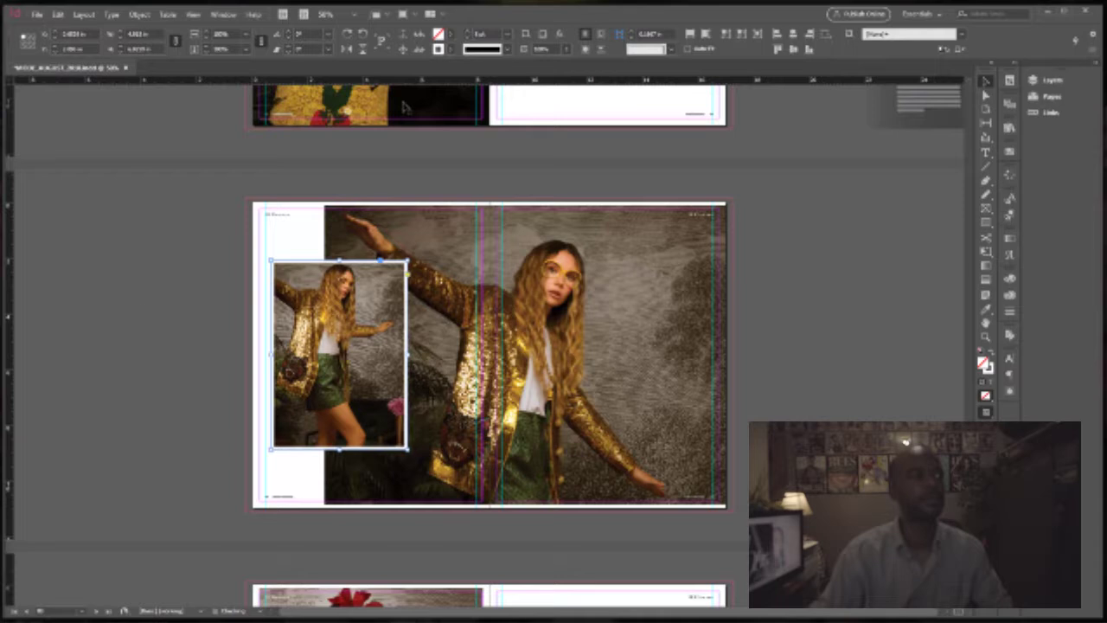
left_click(129, 309)
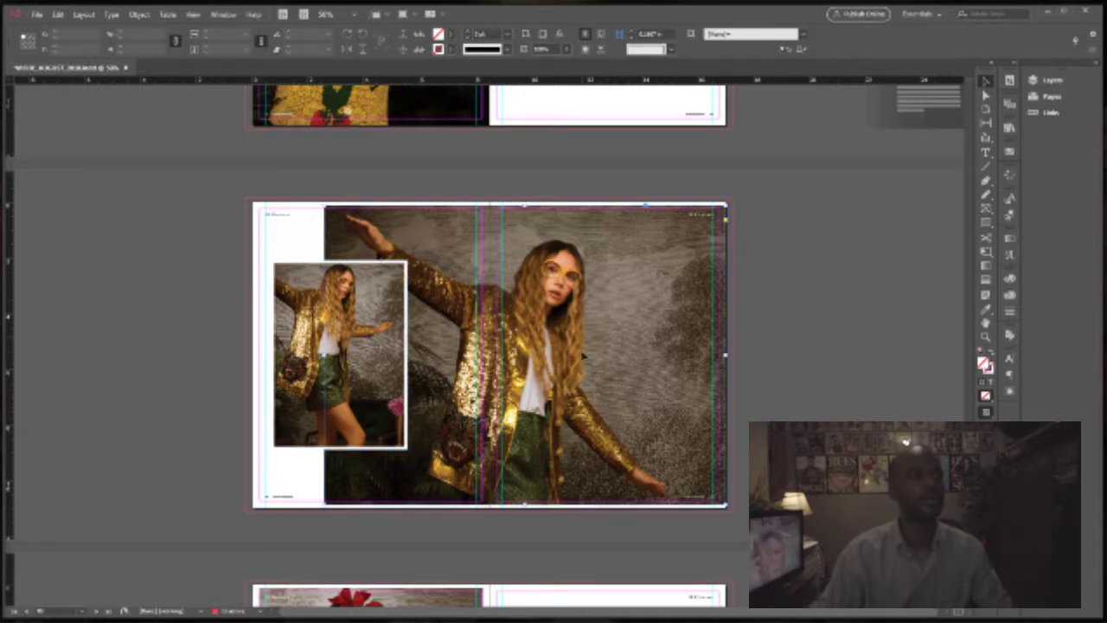
- Try a reversed layout: shift the large gold jacket photo onto the left page and overlap its right edge with an enlarged green shorts inset
left_click(582, 354)
left_click_drag(301, 352, 852, 353)
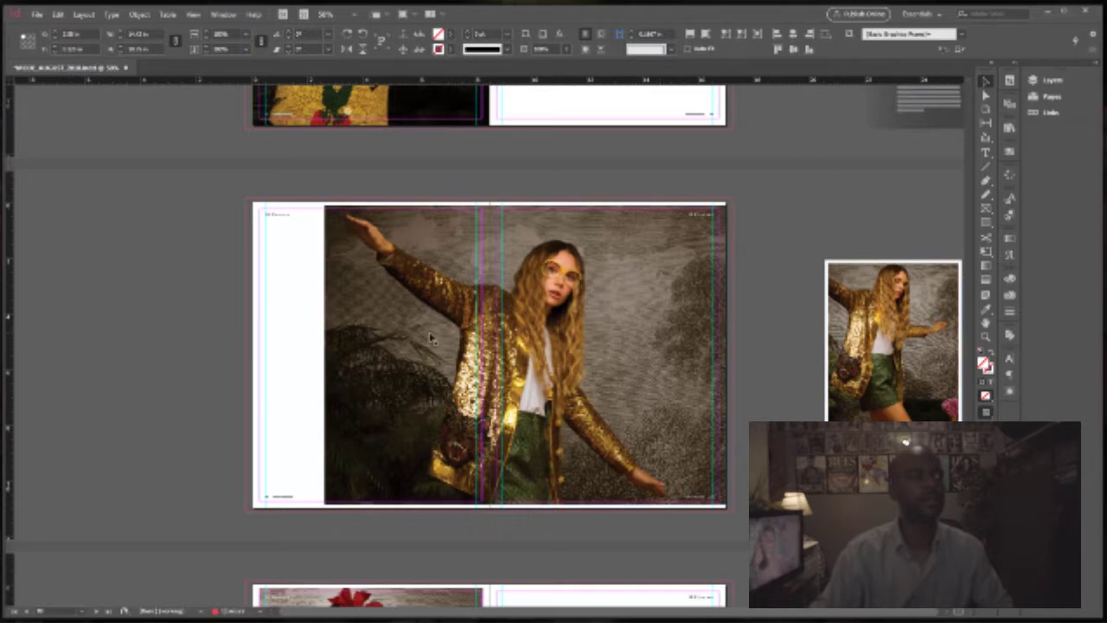
left_click_drag(648, 342, 534, 339)
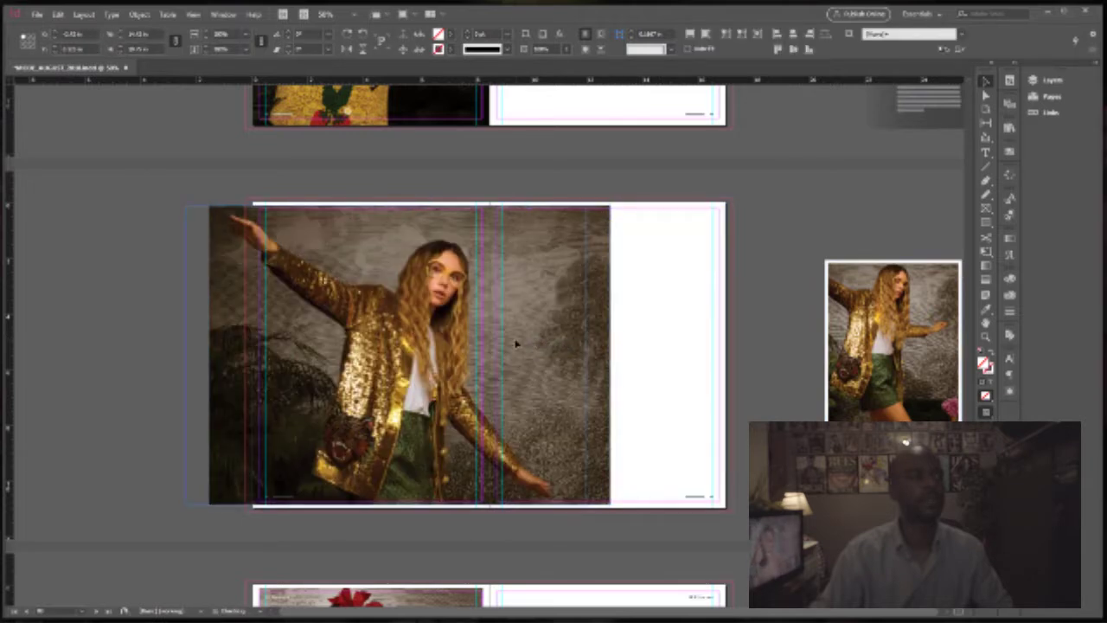
left_click_drag(867, 354, 569, 354)
left_click_drag(664, 260, 683, 233)
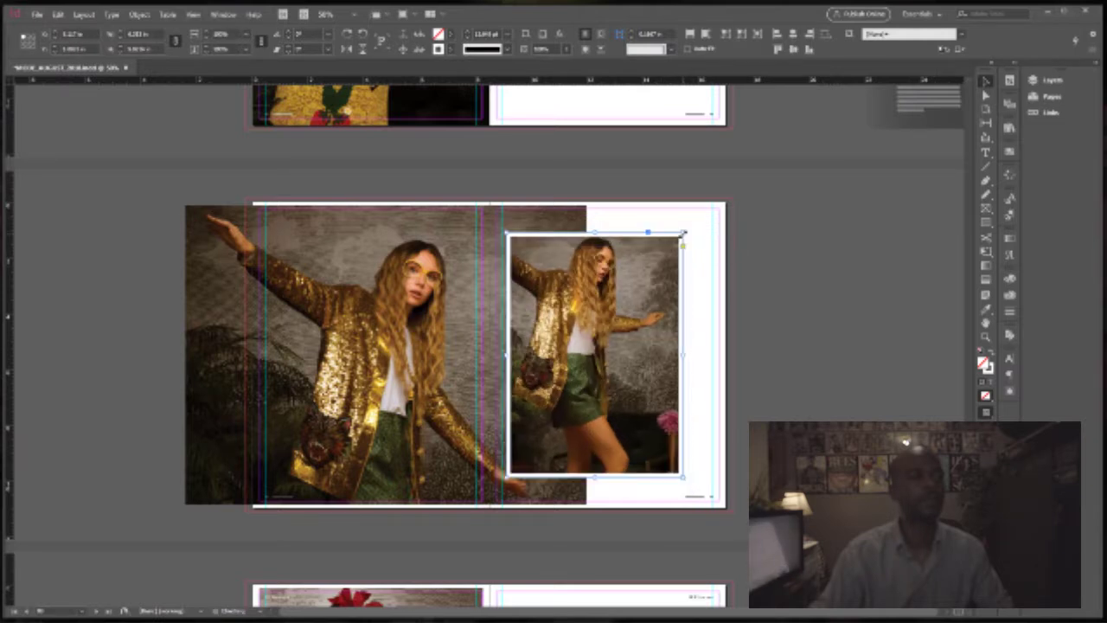
left_click(758, 252)
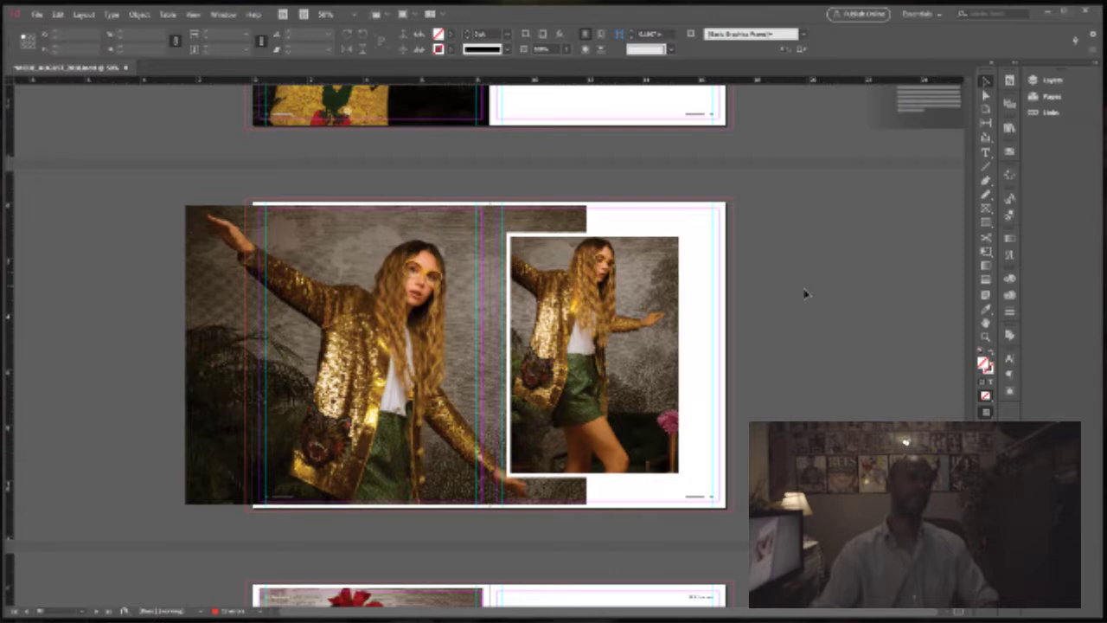
- Crop the large gold jacket photo's left side to the left page's outer edge
left_click(189, 356)
left_click_drag(185, 354, 252, 353)
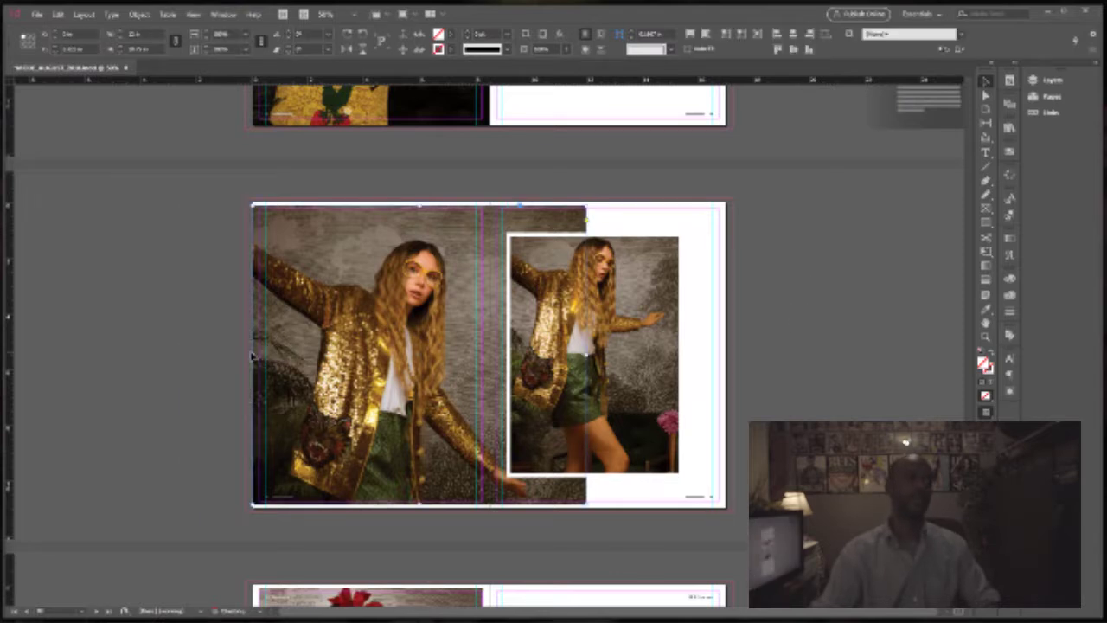
left_click(198, 361)
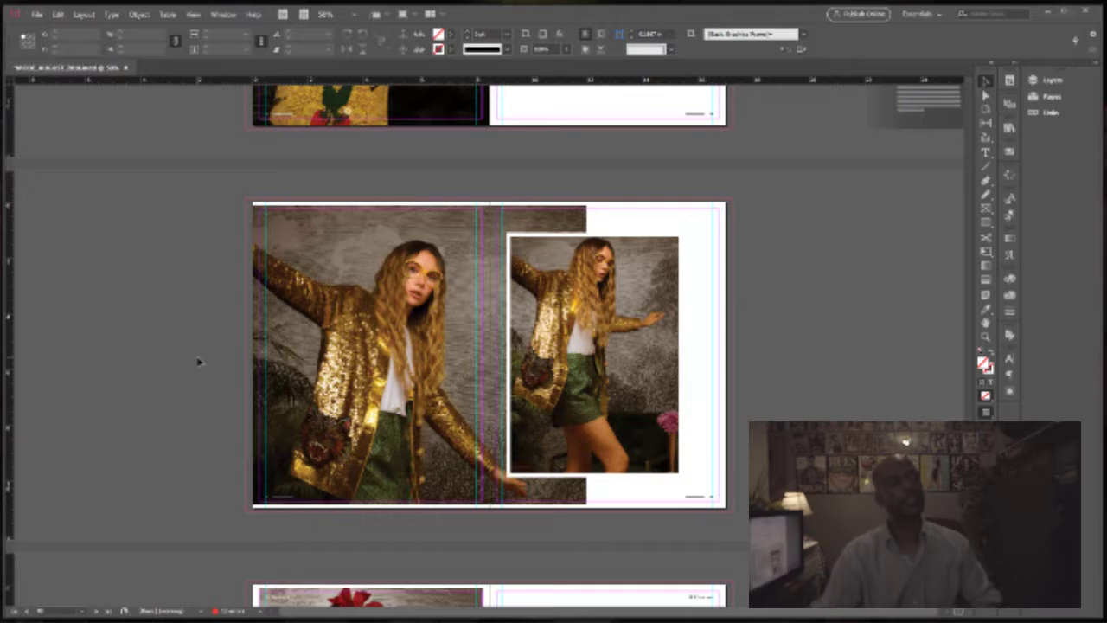
- Undo the reversed layout back to the large photo against the right page edge with the inset on the pasteboard
key("ctrl+z")
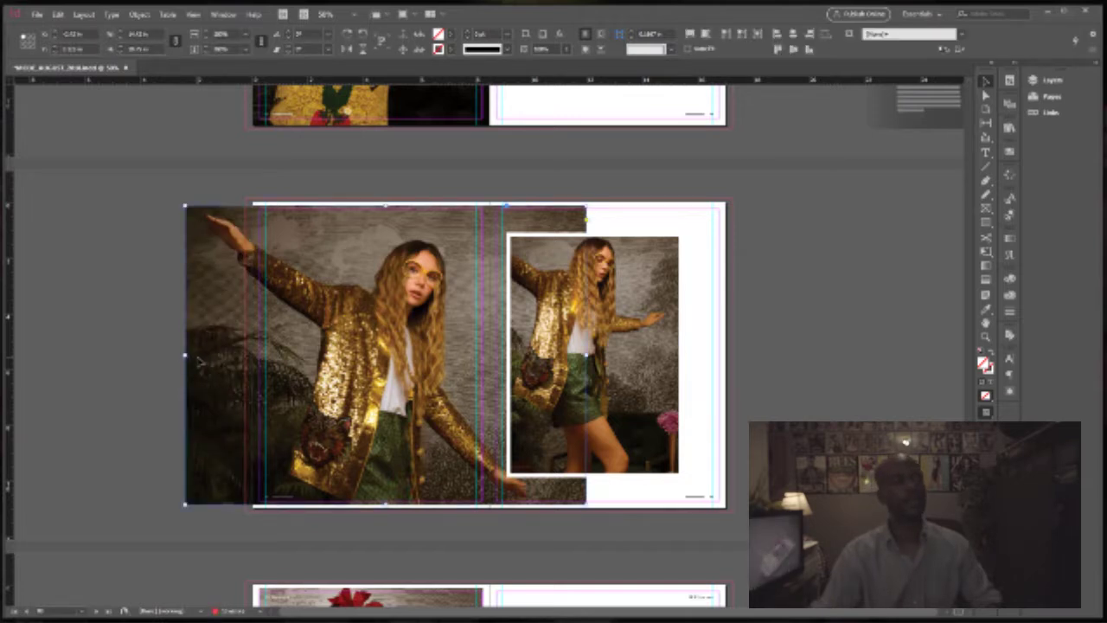
key("ctrl+z")
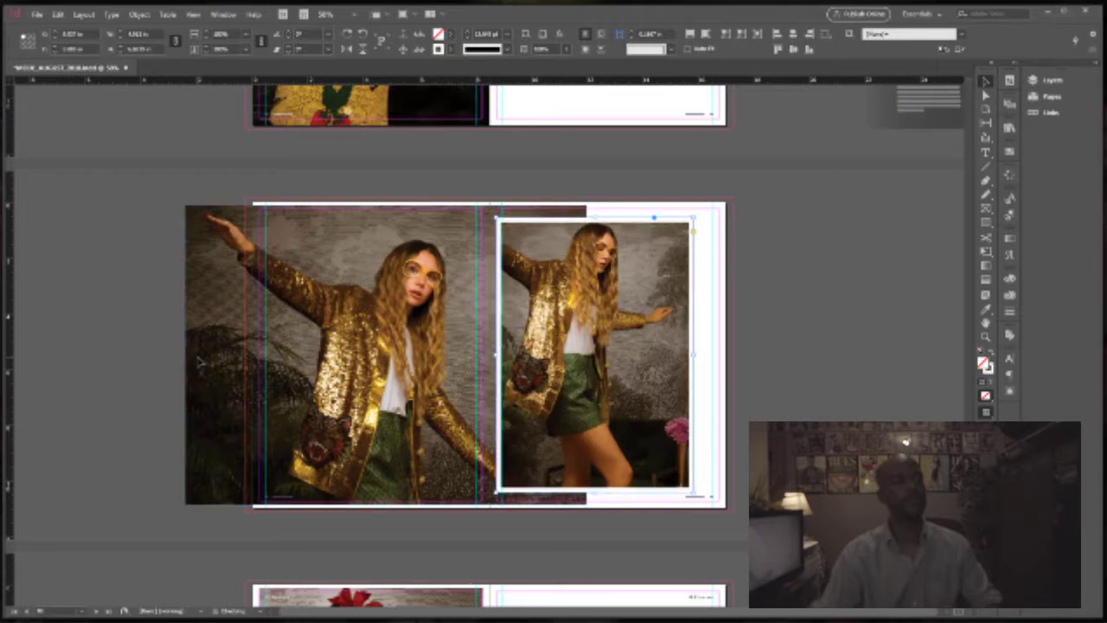
key("ctrl+z")
key("ctrl+z")
key("ctrl+z")
key("ctrl+z")
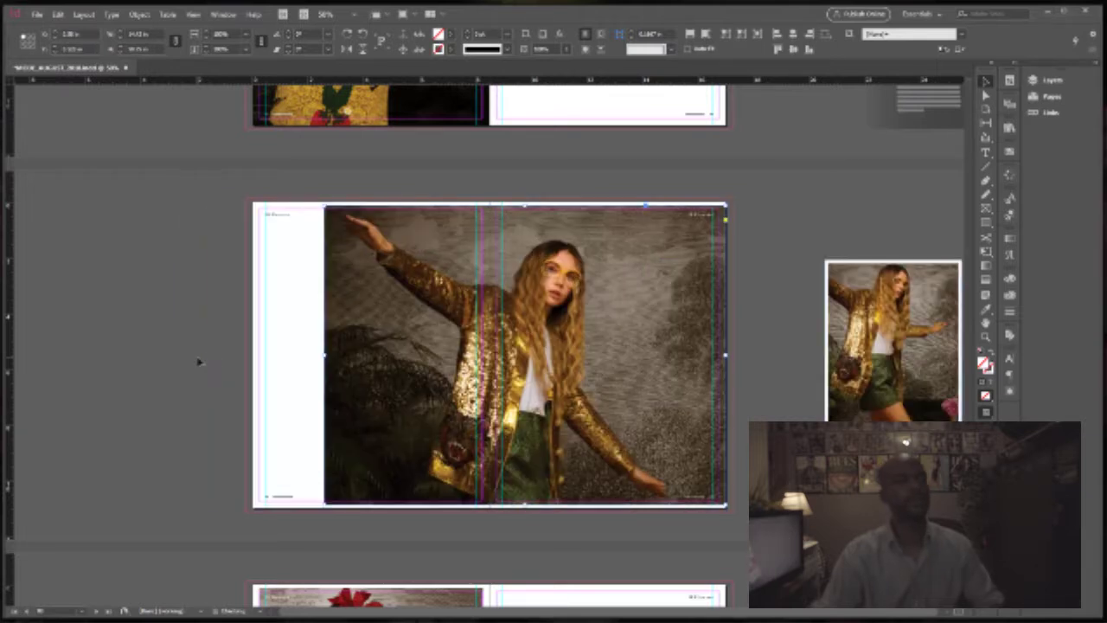
- Shift the large gold jacket photo further right and overlap its left edge with the slightly enlarged green shorts inset
left_click_drag(567, 341, 620, 345)
left_click_drag(939, 350, 391, 349)
left_click_drag(397, 350, 414, 319)
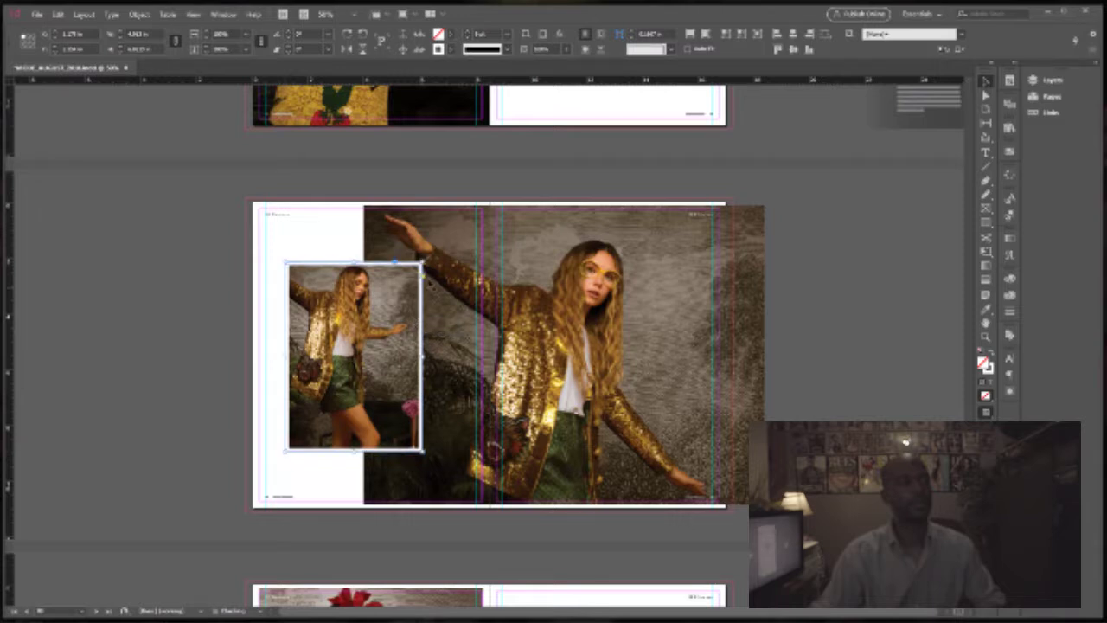
left_click_drag(422, 262, 428, 251)
left_click_drag(413, 291, 413, 307)
left_click(166, 275)
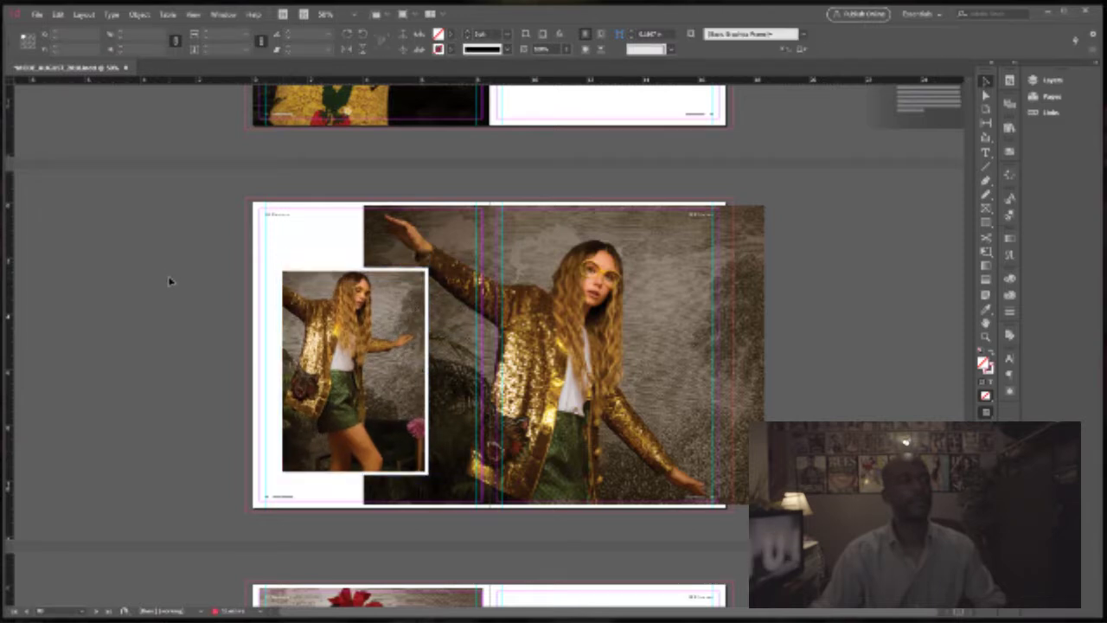
- Crop the large gold jacket photo to the right page's outer edge and raise the green shorts inset to the spread's vertical middle
left_click(752, 354)
left_click_drag(763, 354, 725, 353)
left_click(775, 355)
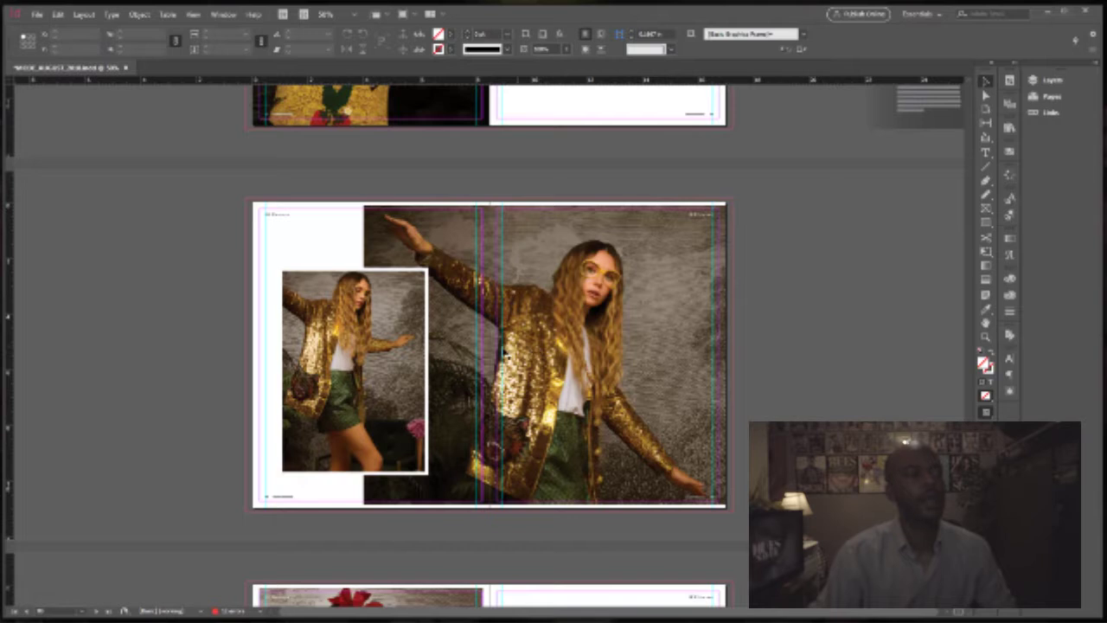
left_click_drag(415, 369, 413, 351)
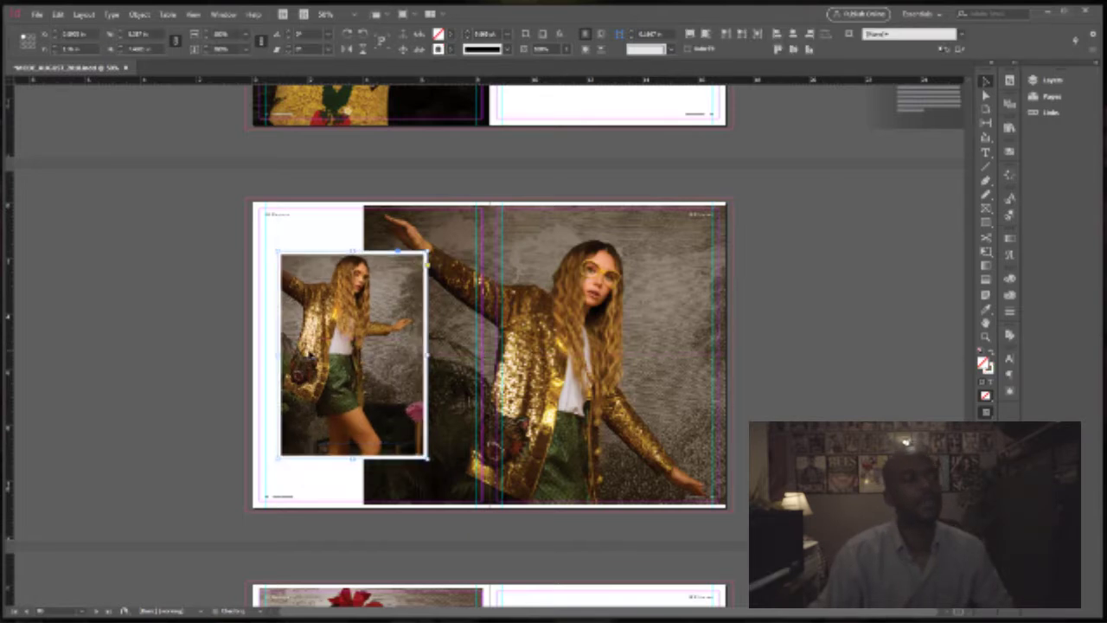
- Examine the gold jacket spread with its inset up close and in relation to the neighbouring spreads
key("ctrl+=")
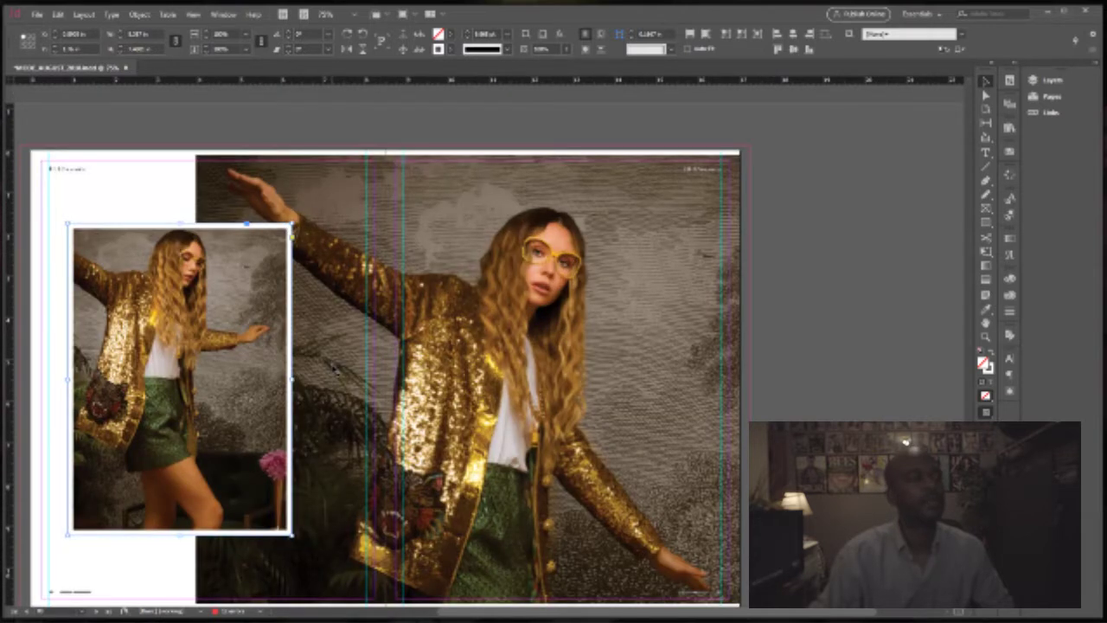
scroll(322, 423, "up", 5)
scroll(322, 443, "down", 5)
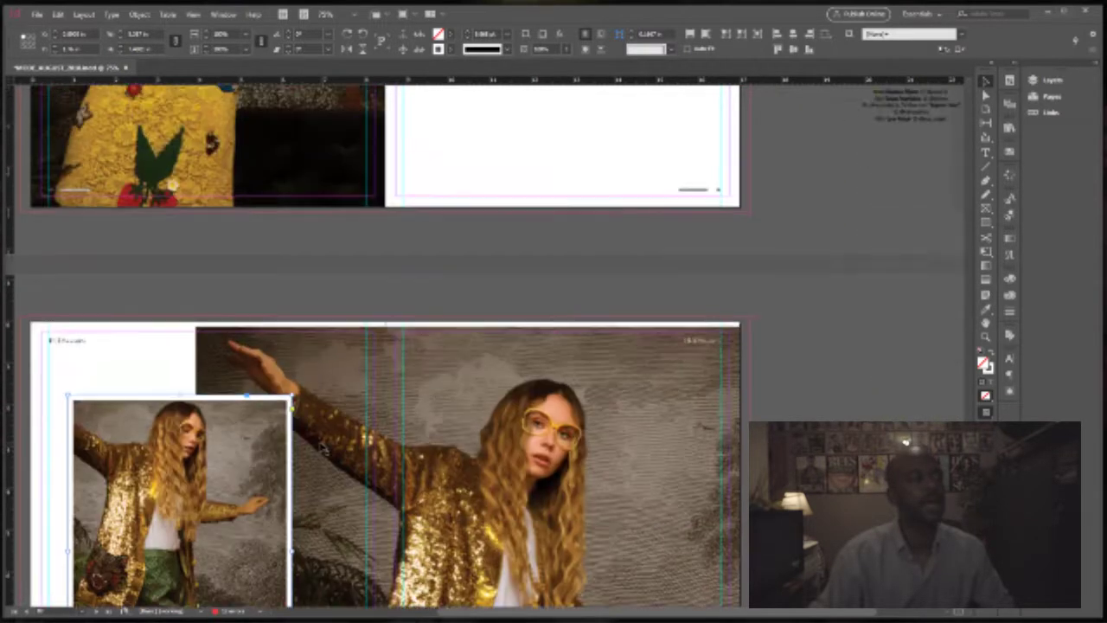
scroll(321, 445, "down", 1)
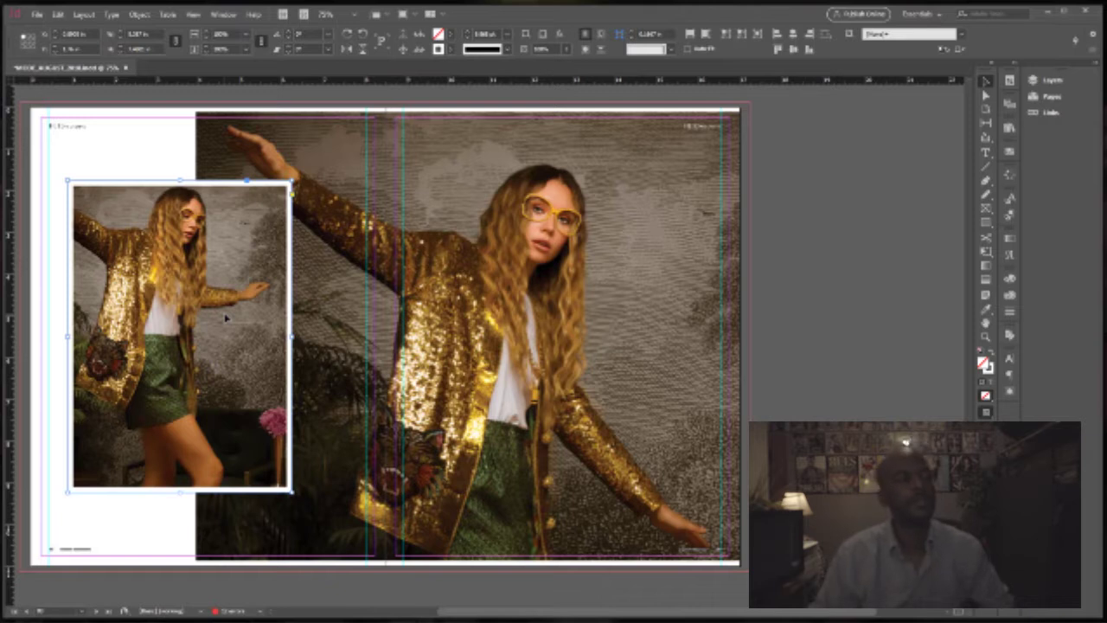
scroll(234, 307, "up", 1)
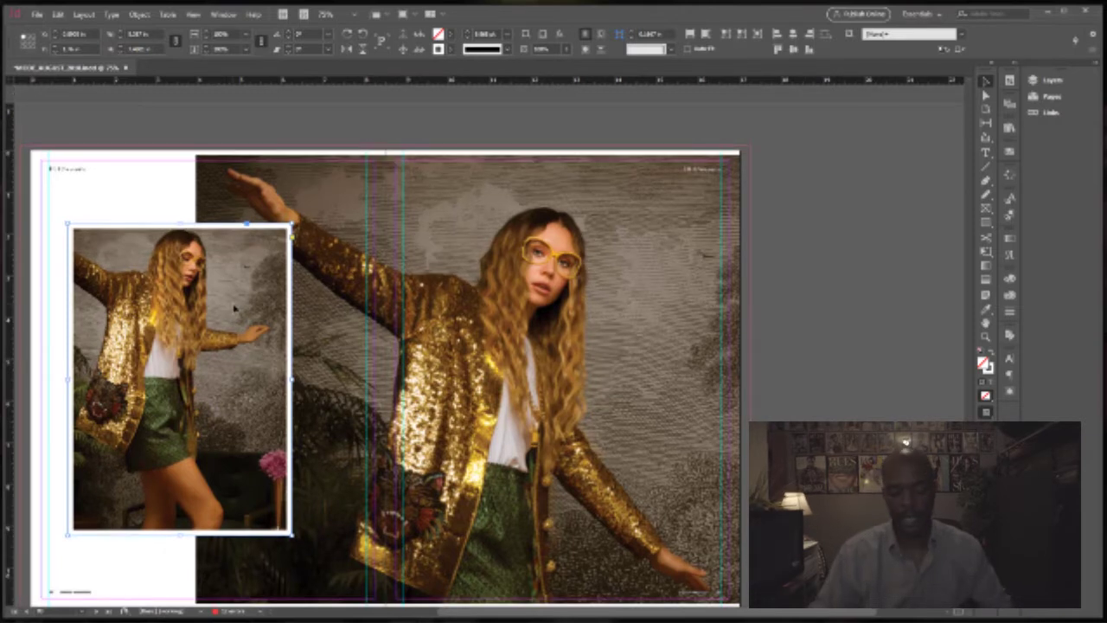
key("ctrl+minus")
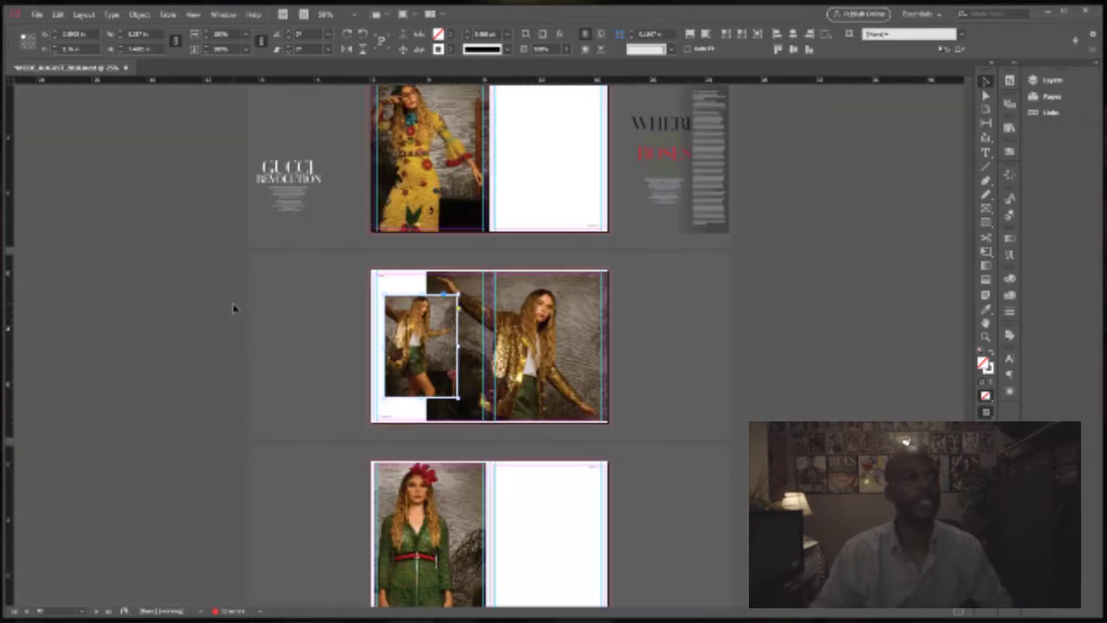
key("ctrl+equal")
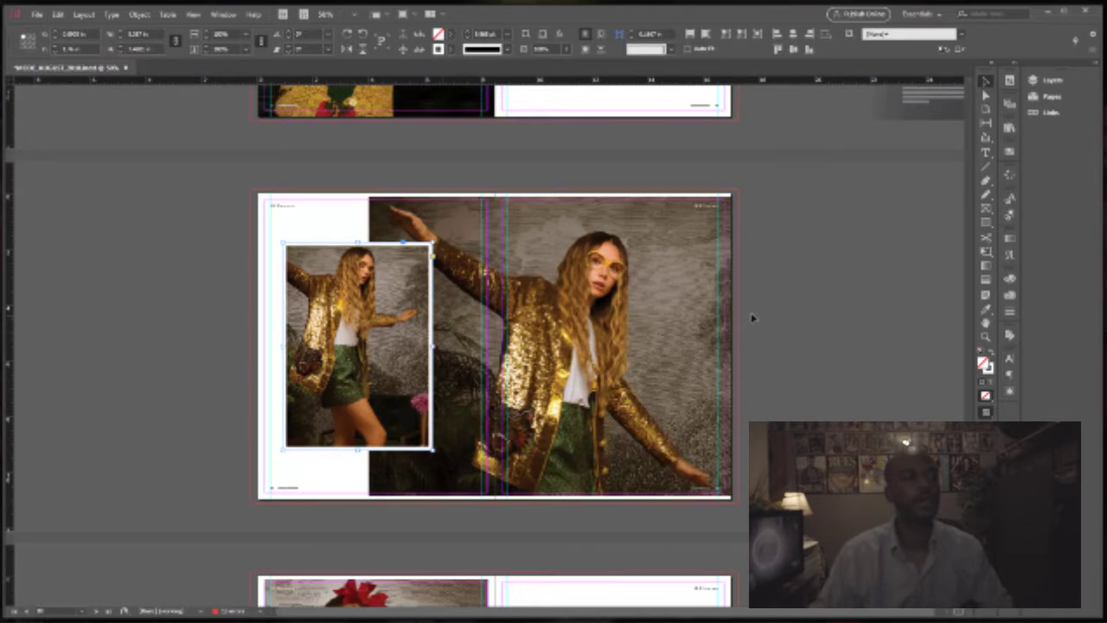
left_click(774, 312)
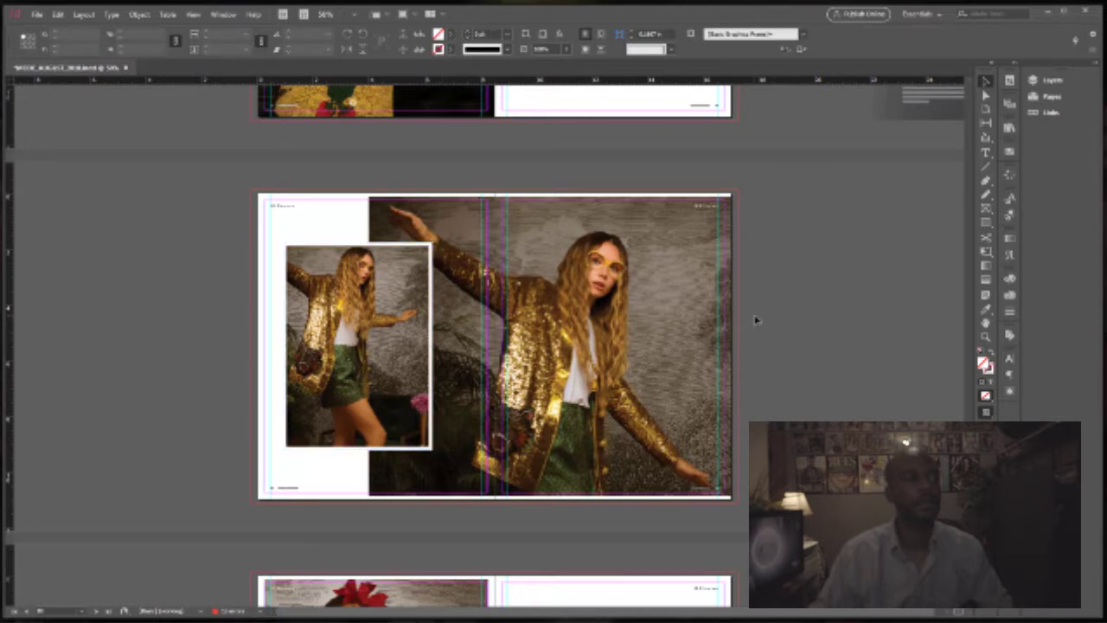
- Compare the gold jacket spread with the green dress spread below and the yellow dress spread above
left_click(391, 313)
left_click(571, 290)
scroll(519, 338, "down", 3)
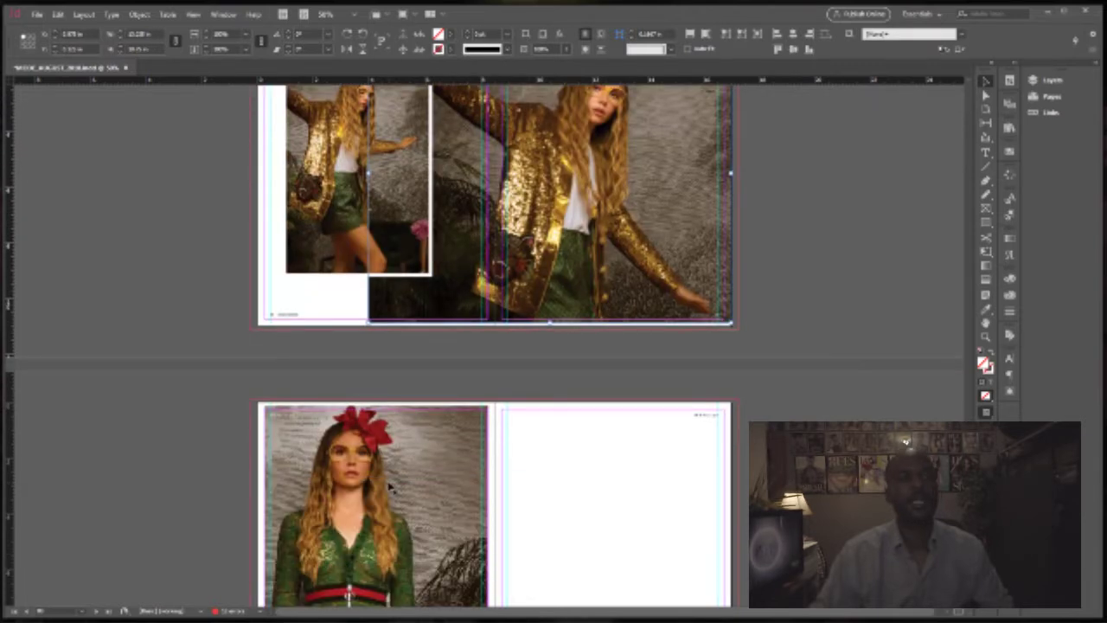
scroll(391, 488, "down", 1)
scroll(391, 488, "up", 2)
scroll(391, 488, "up", 7)
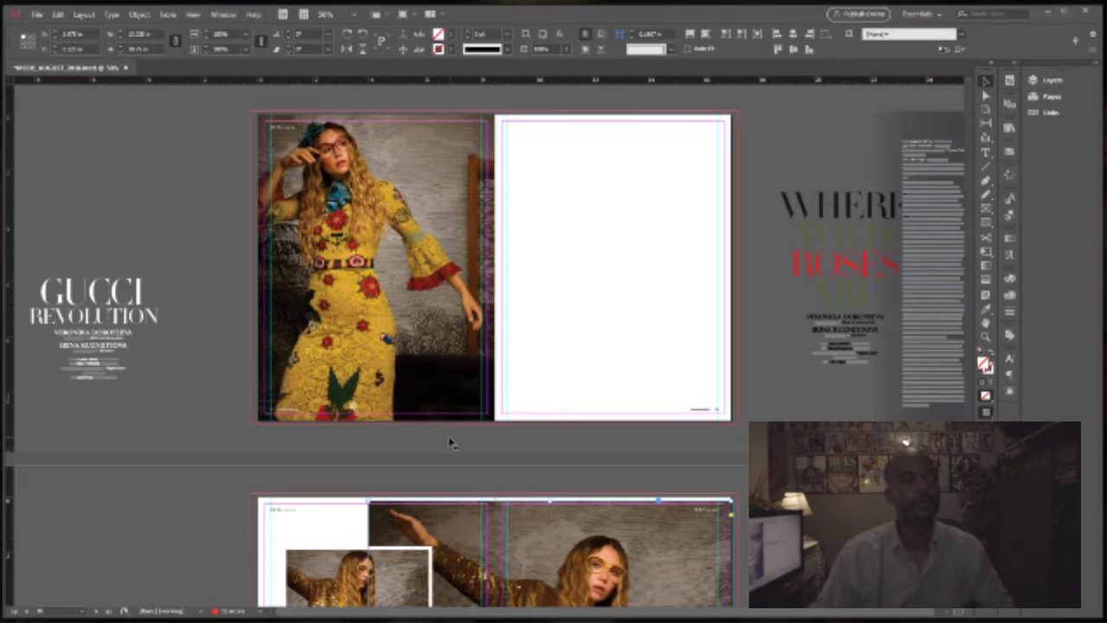
scroll(449, 443, "down", 2)
- Undo the inset layout step by step until the green shorts photo is back at full size on the page facing the yellow dress
left_click(355, 491)
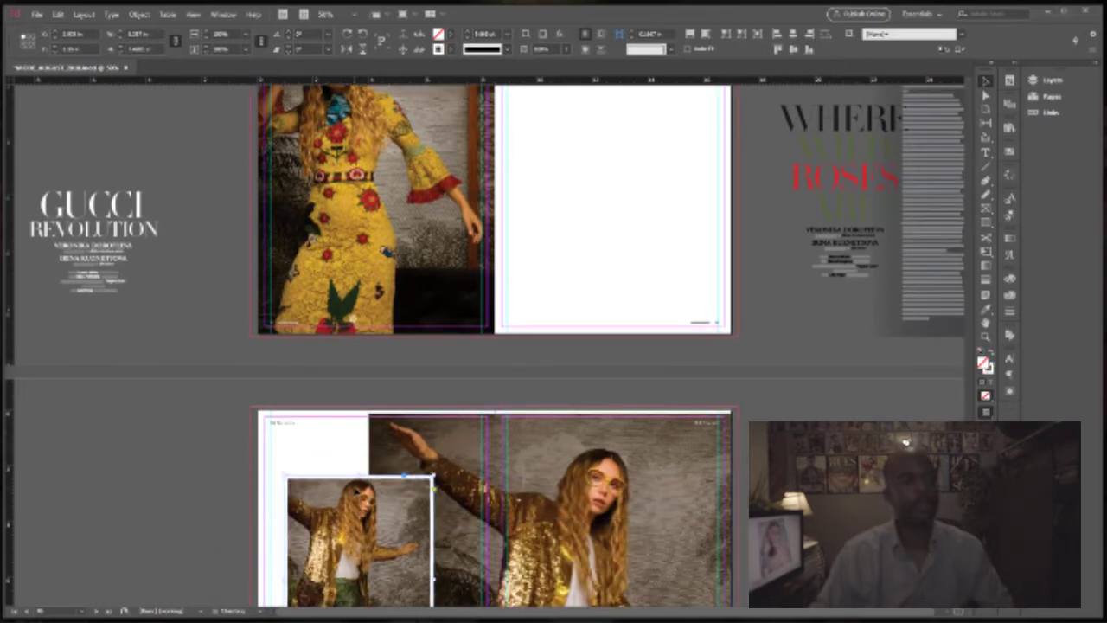
key("ctrl+z")
key("ctrl+z")
key("ctrl+z")
key("ctrl+z")
key("ctrl+z")
key("ctrl+z")
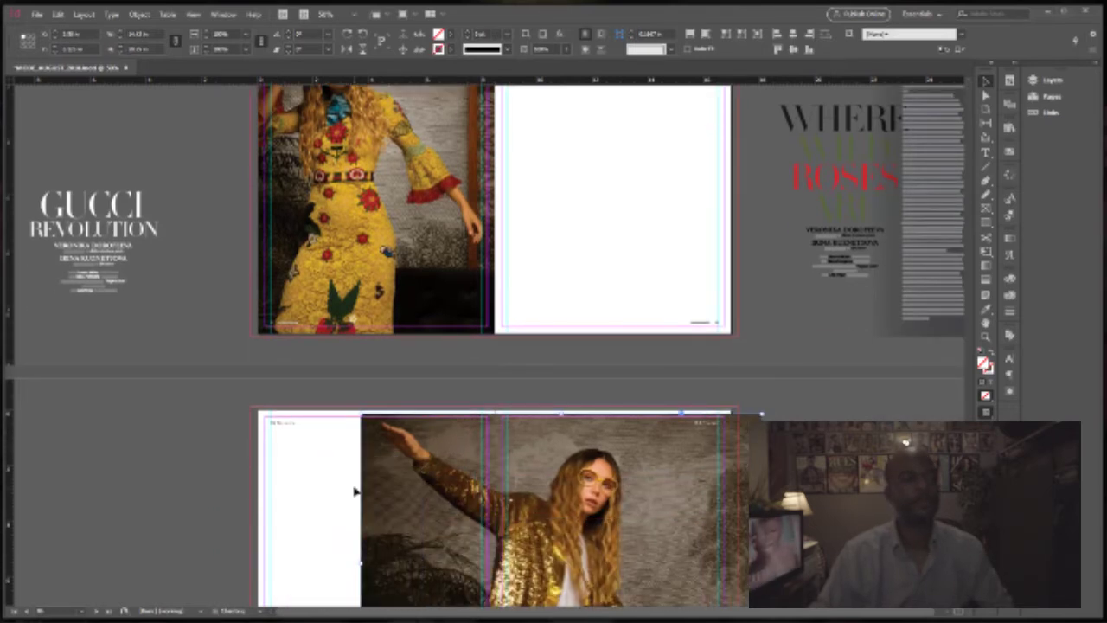
key("ctrl+shift+z")
key("ctrl+shift+z")
key("ctrl+shift+z")
key("ctrl+shift+z")
key("ctrl+shift+z")
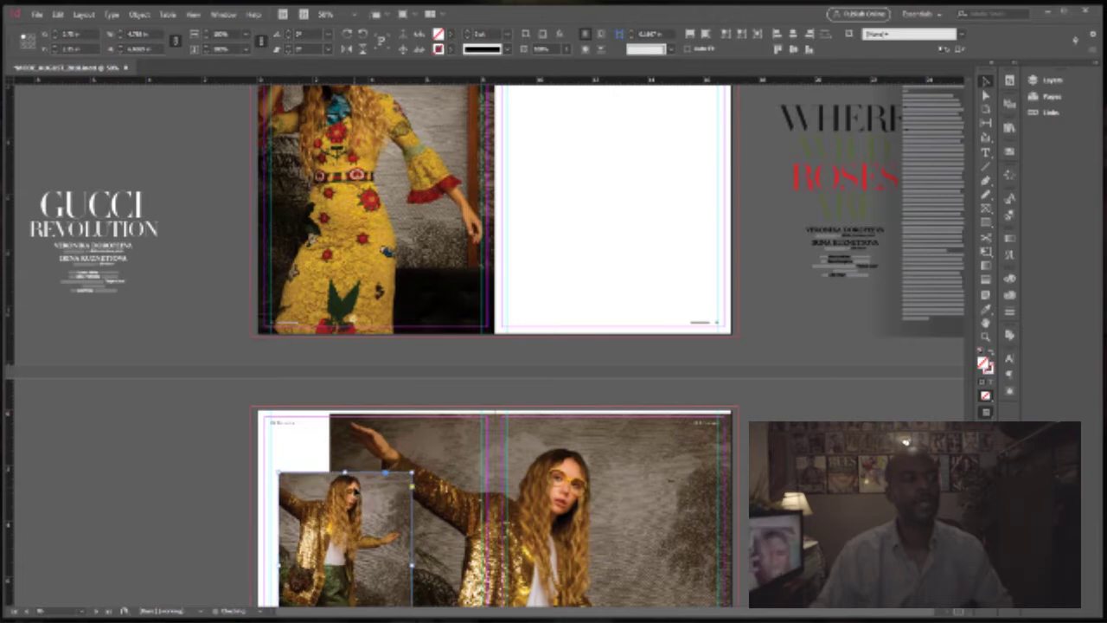
key("ctrl+shift+z")
key("ctrl+shift+z")
key("ctrl+shift+z")
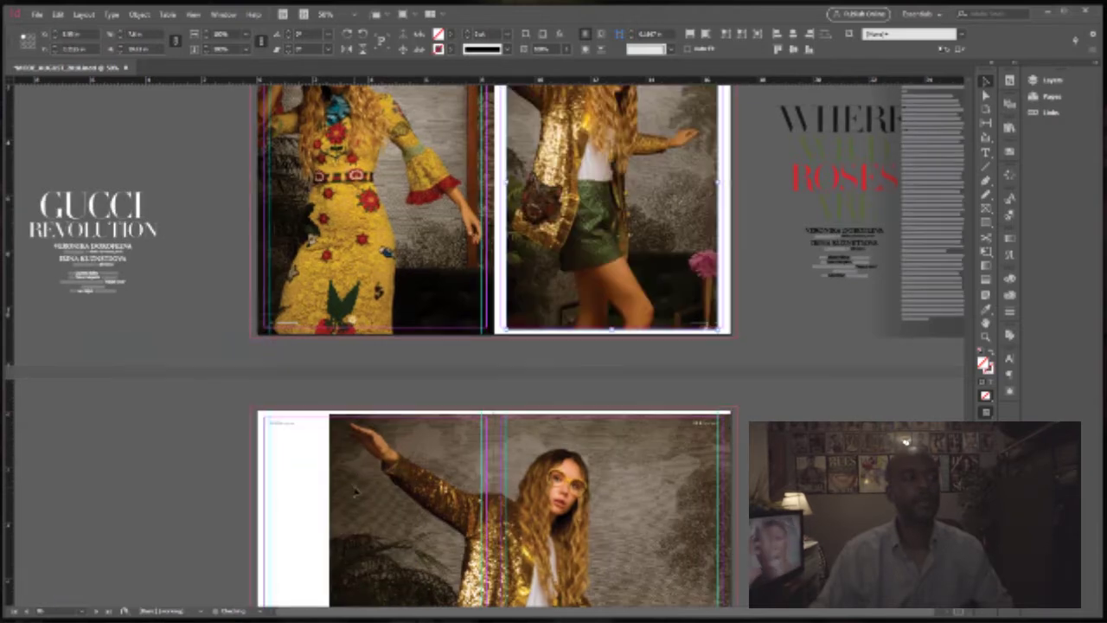
- Deselect everything and review the spreads from the yellow dress pairing back up to the reclining opener
scroll(479, 450, "up", 1)
key("ctrl+shift+a")
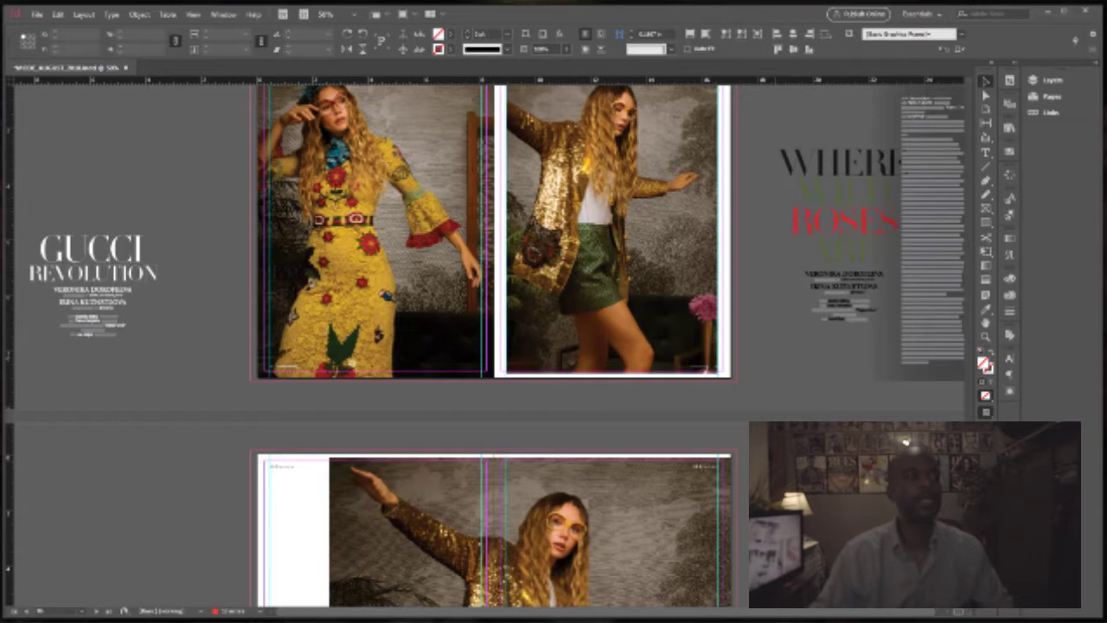
scroll(661, 487, "up", 6)
scroll(662, 488, "up", 10)
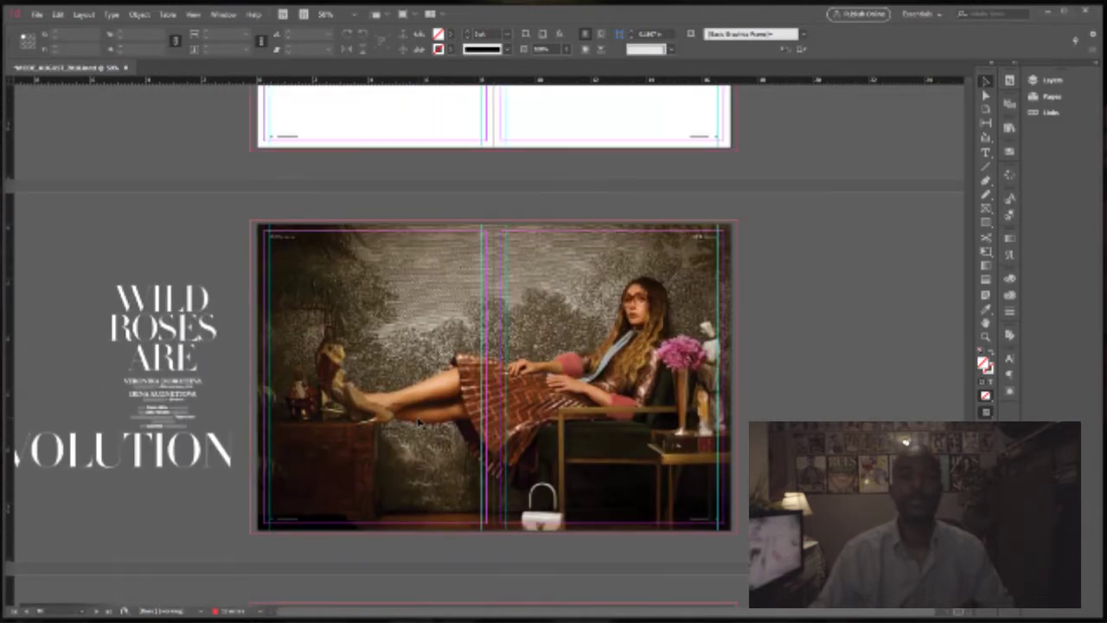